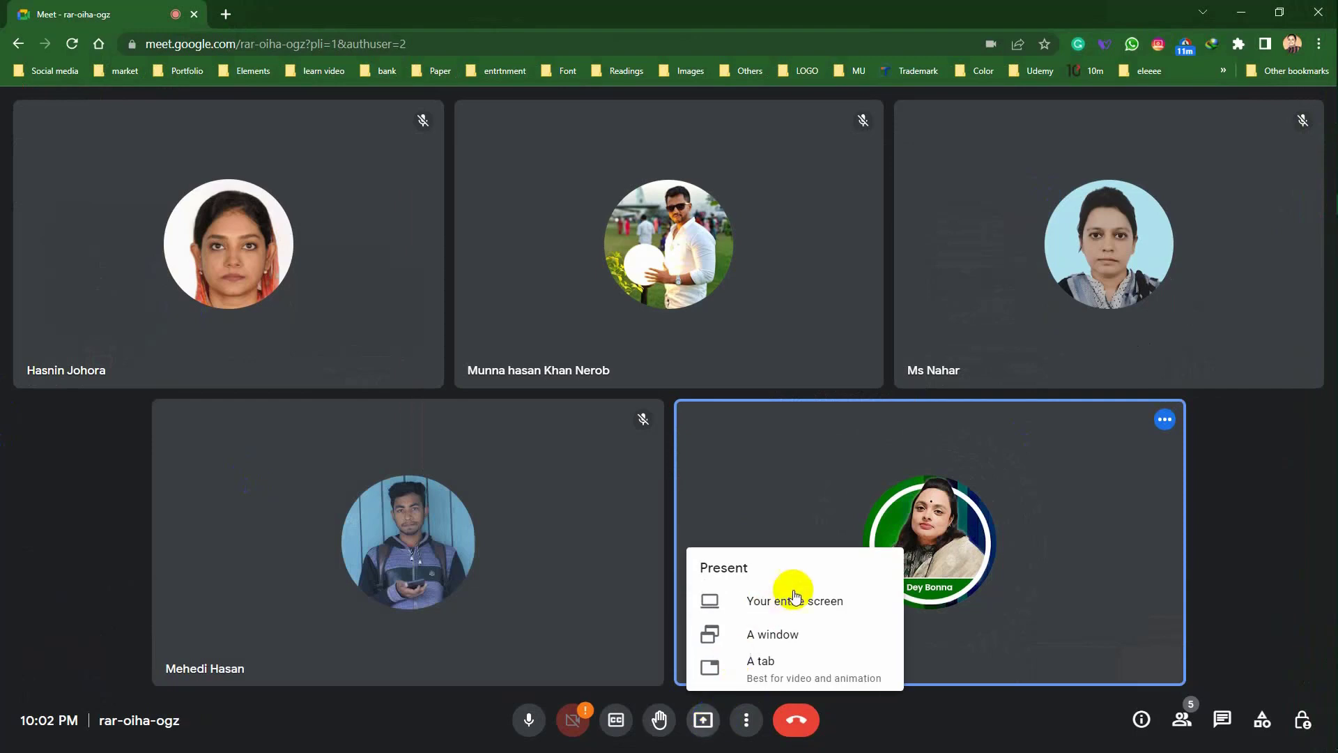
Present the entire screen to the meeting participants.
left_click(795, 600)
left_click(559, 244)
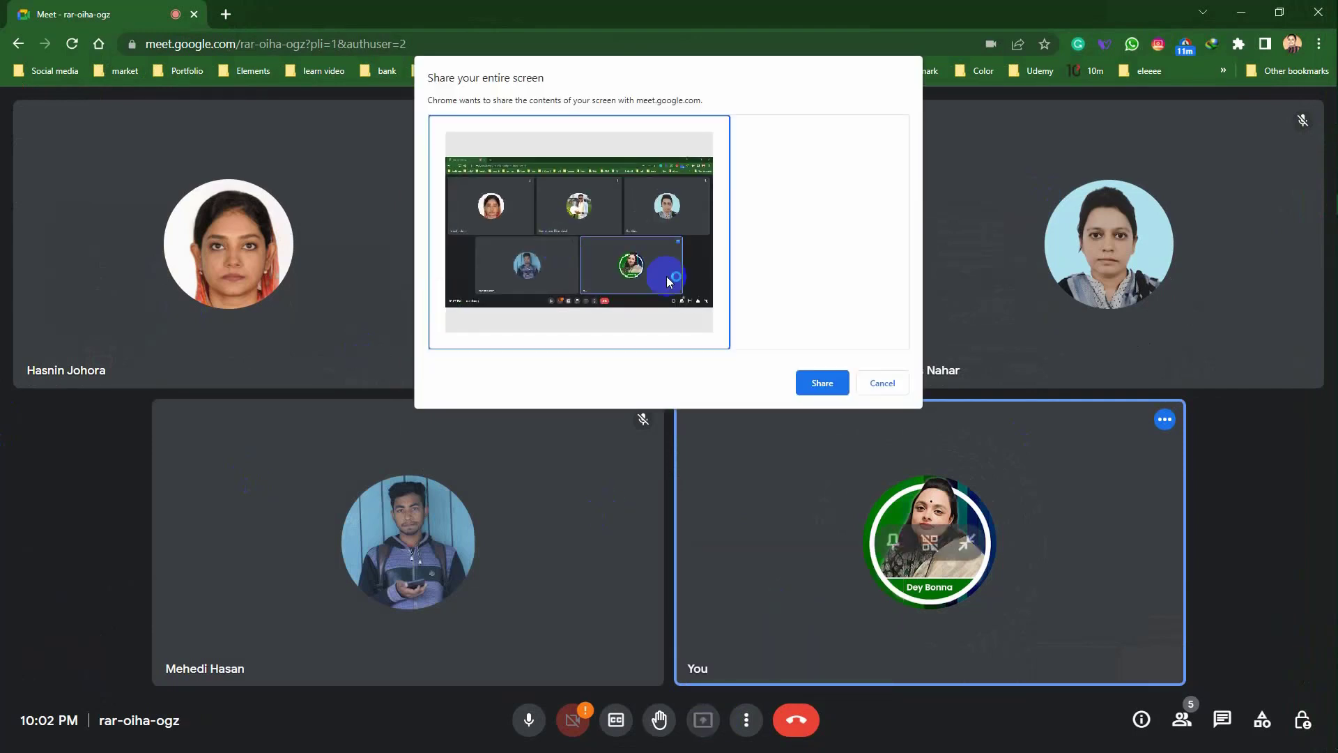
left_click(823, 382)
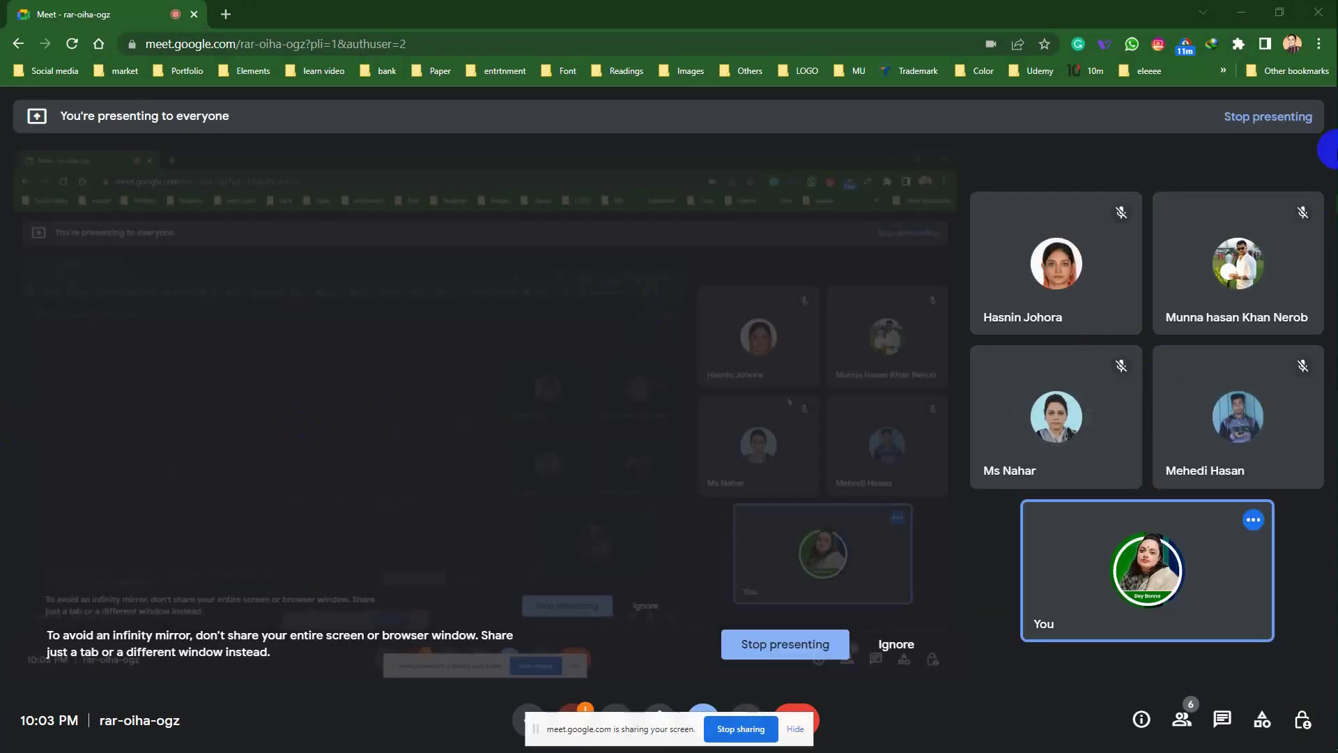
Switch to Photoshop and open dark_spot_removal_cream.jpg from the recent files.
mouse_move(1330, 150)
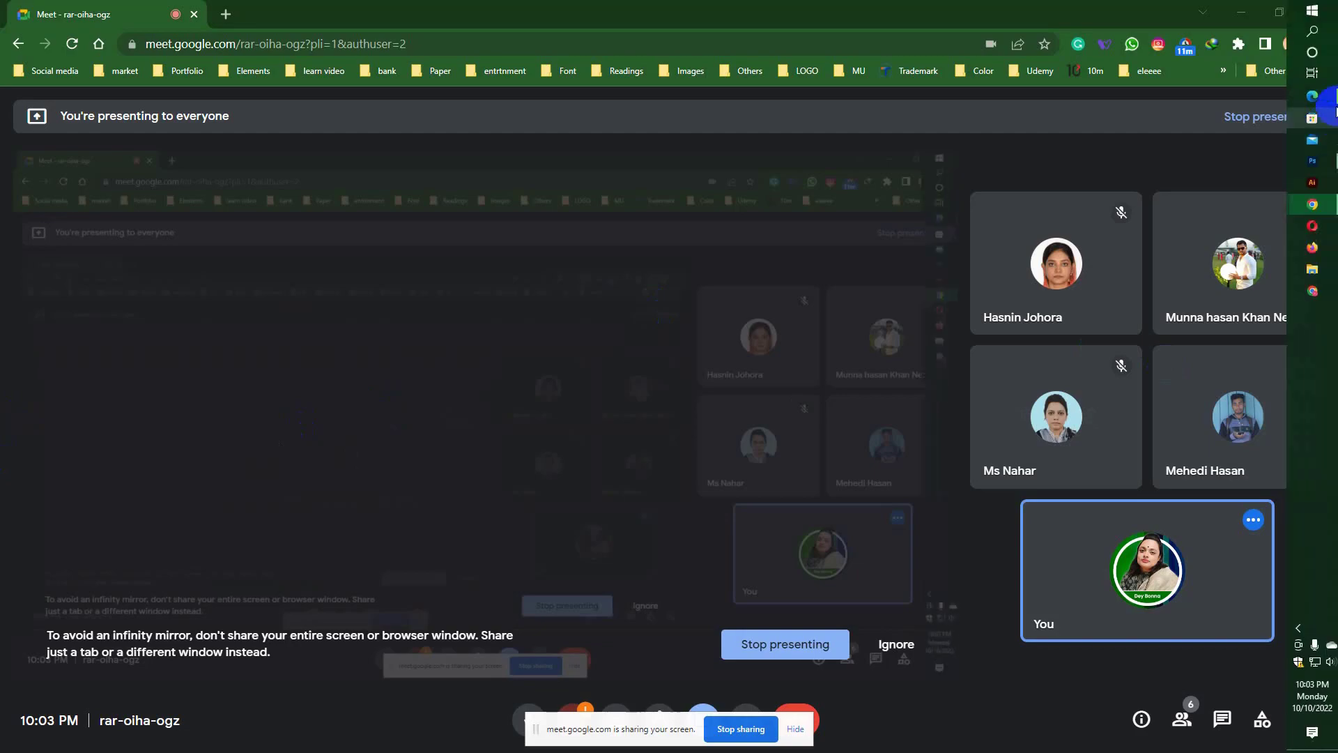
left_click(1324, 168)
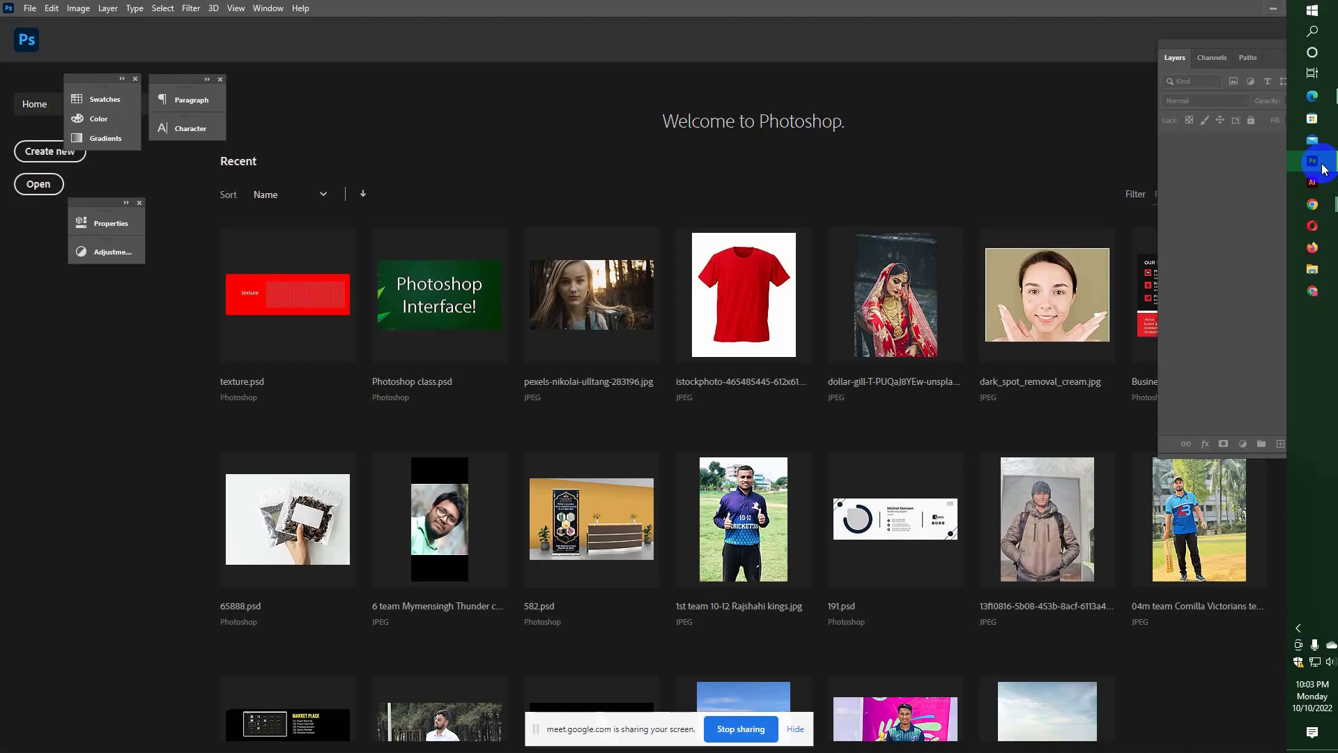
left_click(1053, 296)
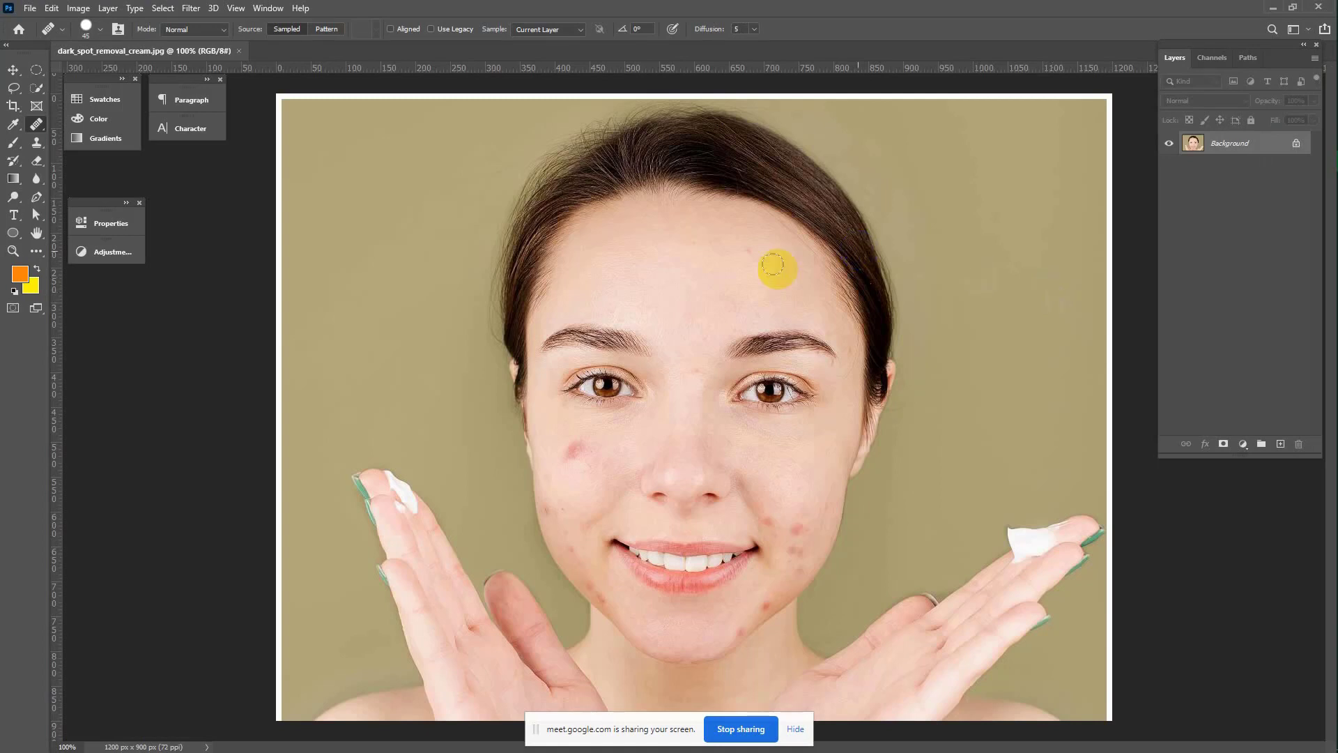
Retouch the blemishes on both cheeks with the Healing Brush Tool, using clean forehead skin as the sample.
left_click(36, 126)
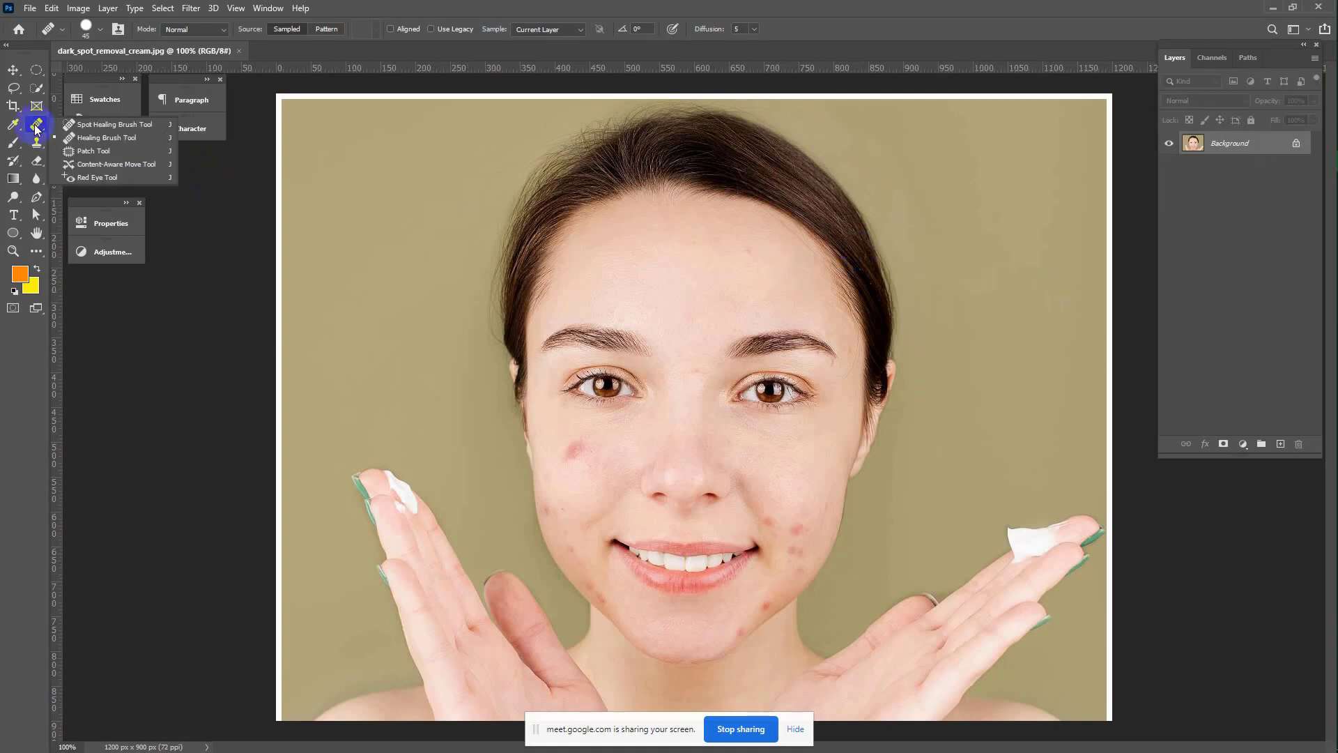
left_click(118, 139)
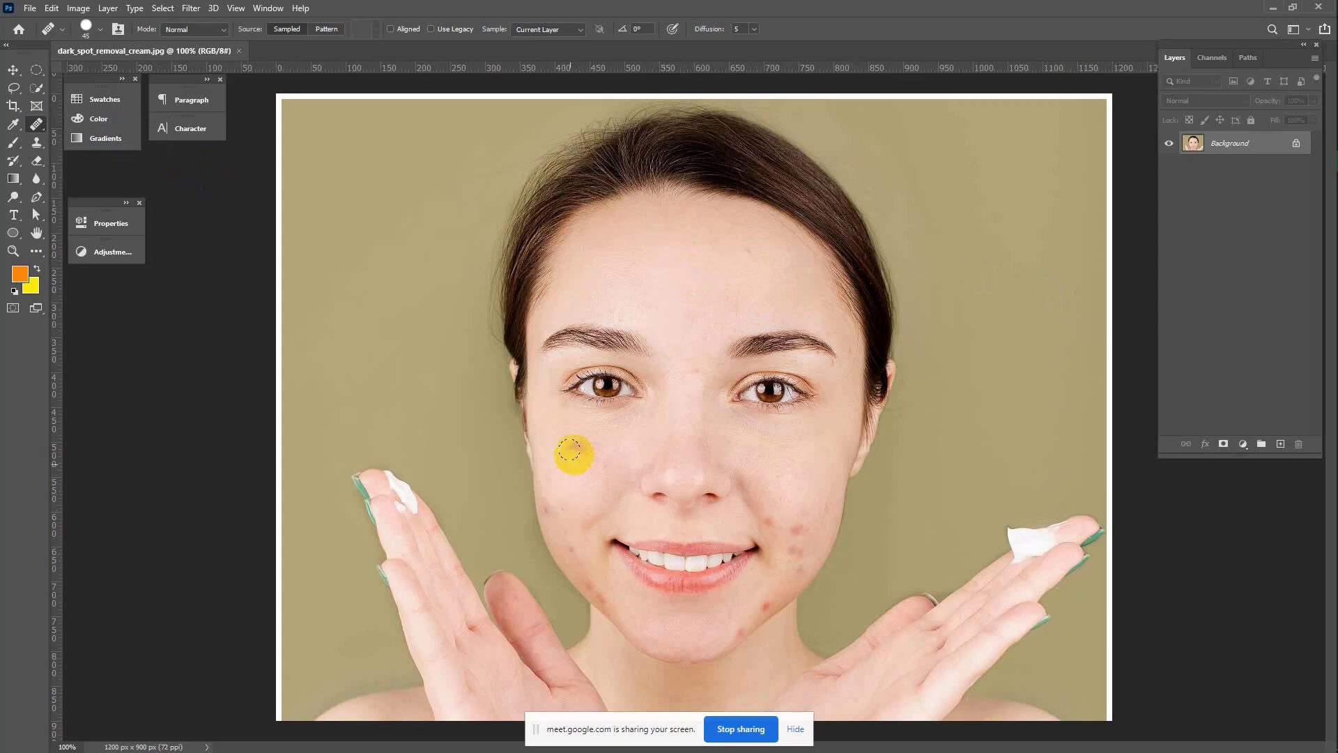
left_click(575, 447)
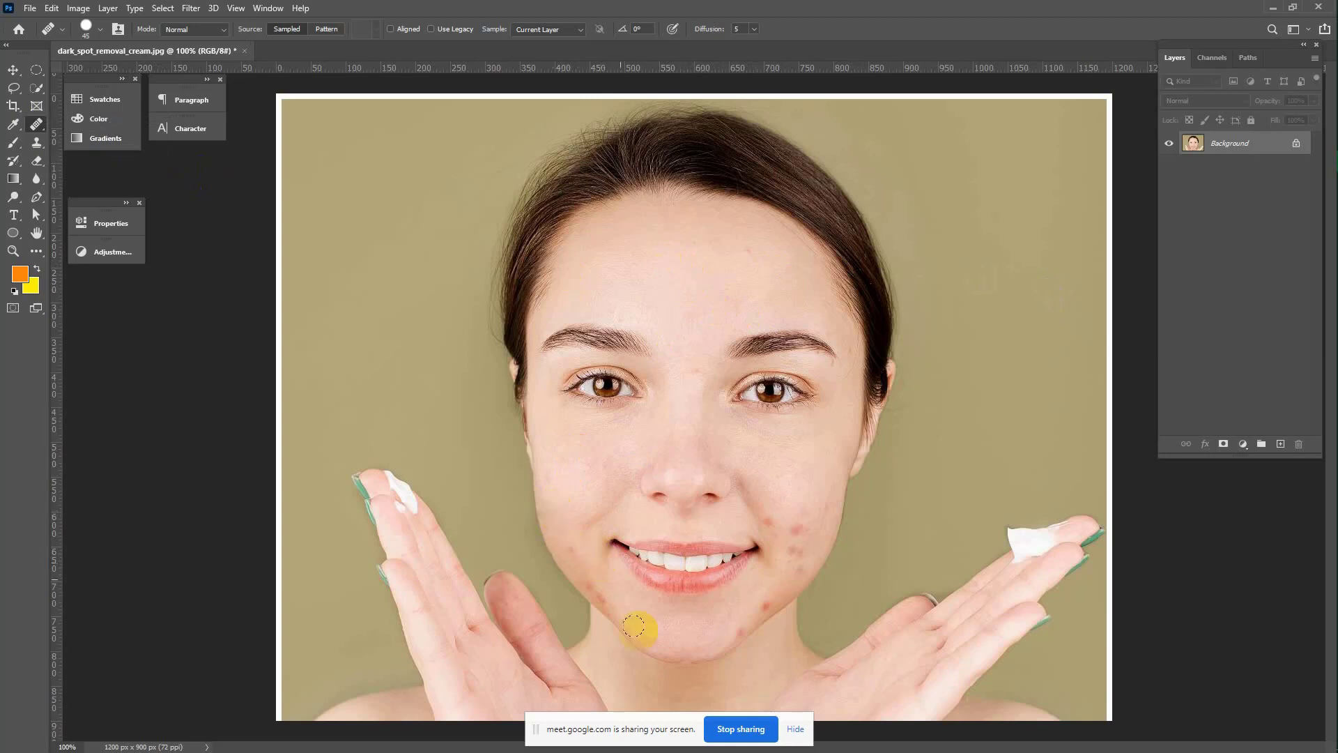
left_click(857, 531)
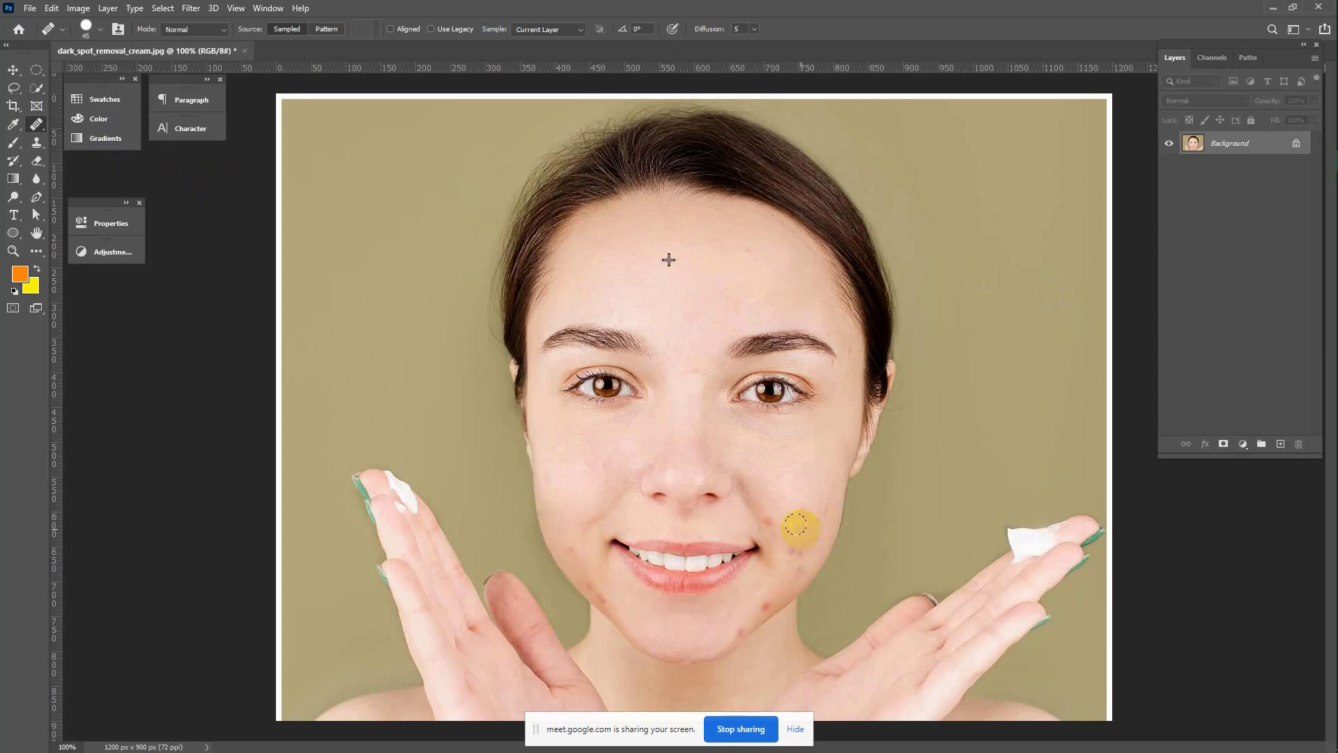
left_click(781, 517)
left_click(840, 496)
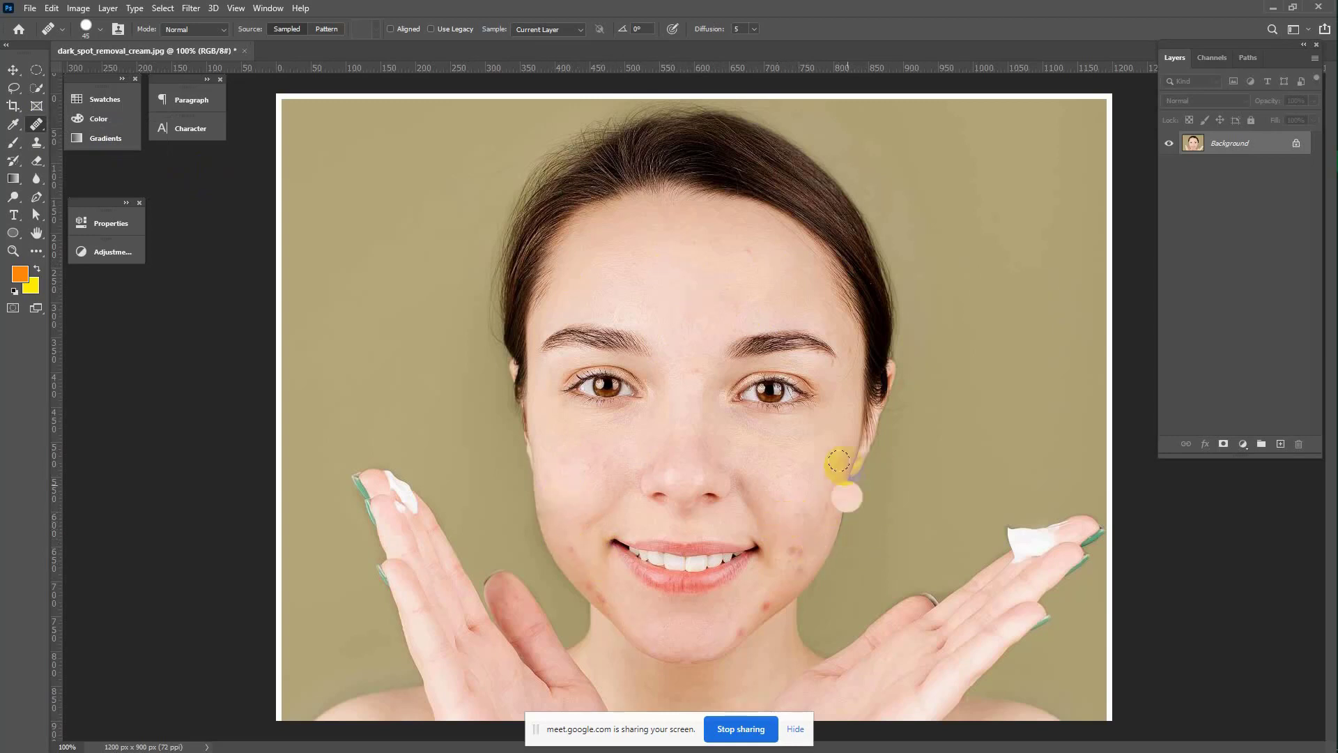
Retouch the remaining blemishes around the mouth and jaw with the Spot Healing Brush Tool, and revert the image to its original state.
right_click(28, 126)
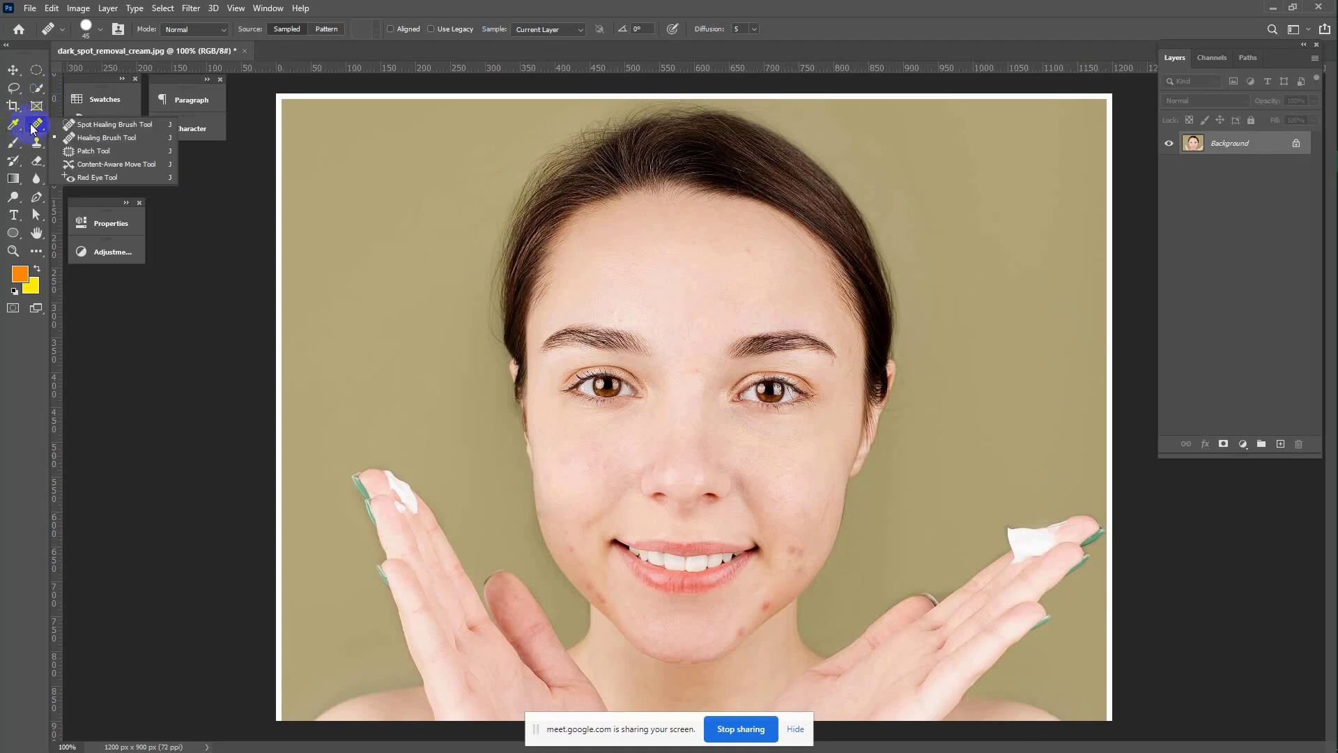
left_click(105, 123)
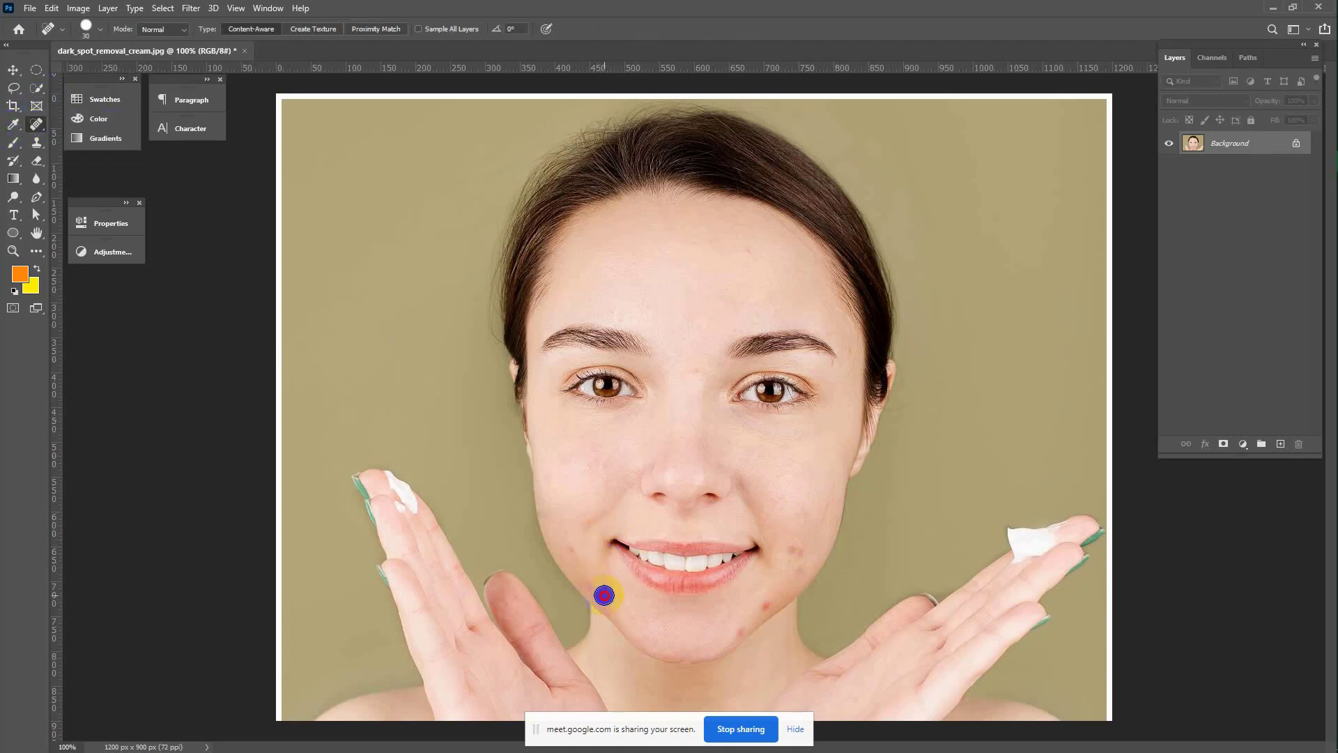
left_click_drag(604, 594, 573, 541)
left_click(792, 548)
left_click_drag(770, 597, 736, 628)
key("F12")
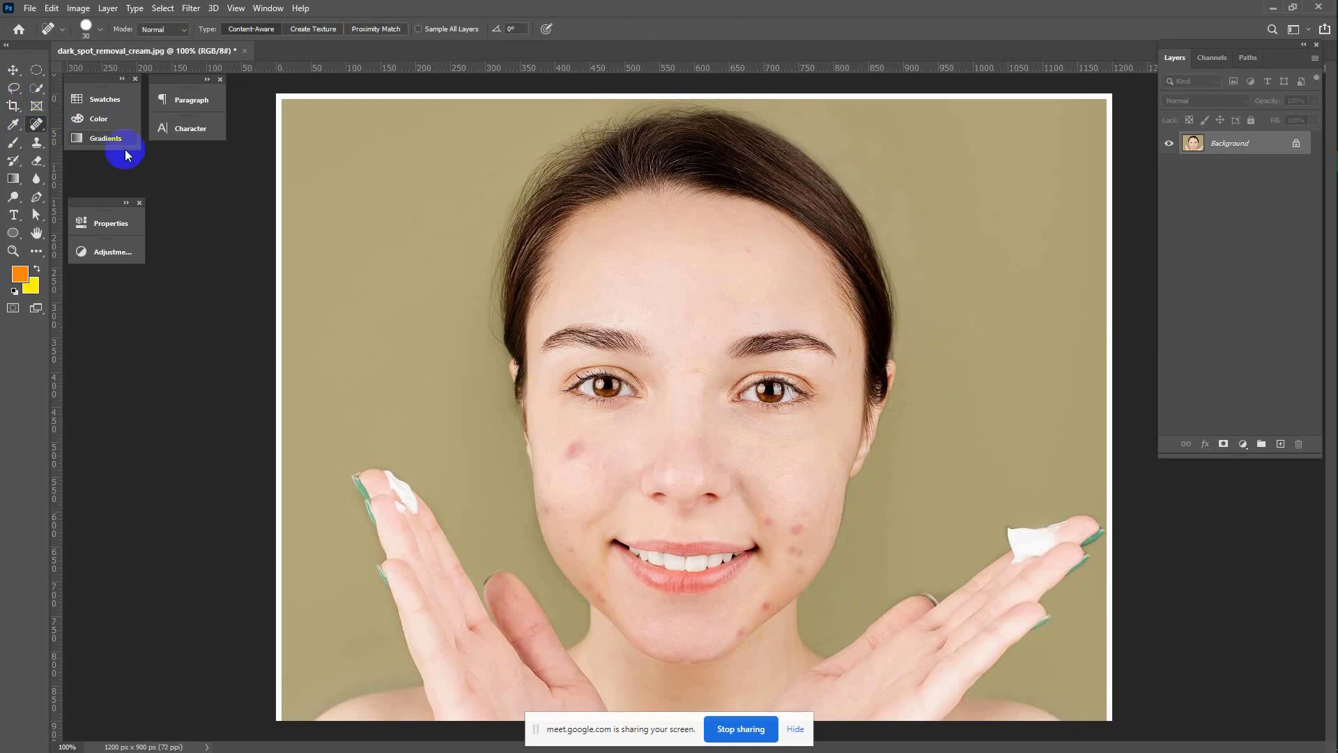
With the Patch Tool, outline clean skin mid-forehead, replace it with the large cheek blemish, and clear the selection.
left_click(37, 125)
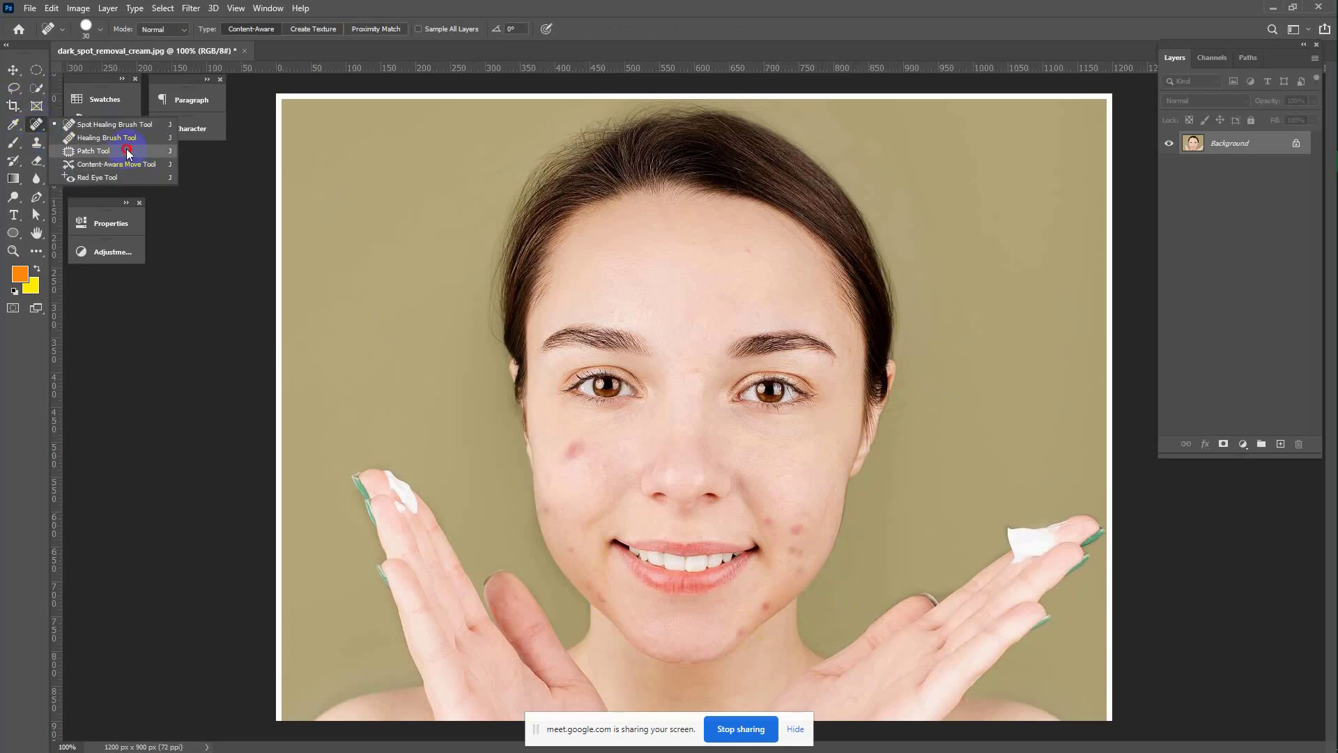
left_click(128, 151)
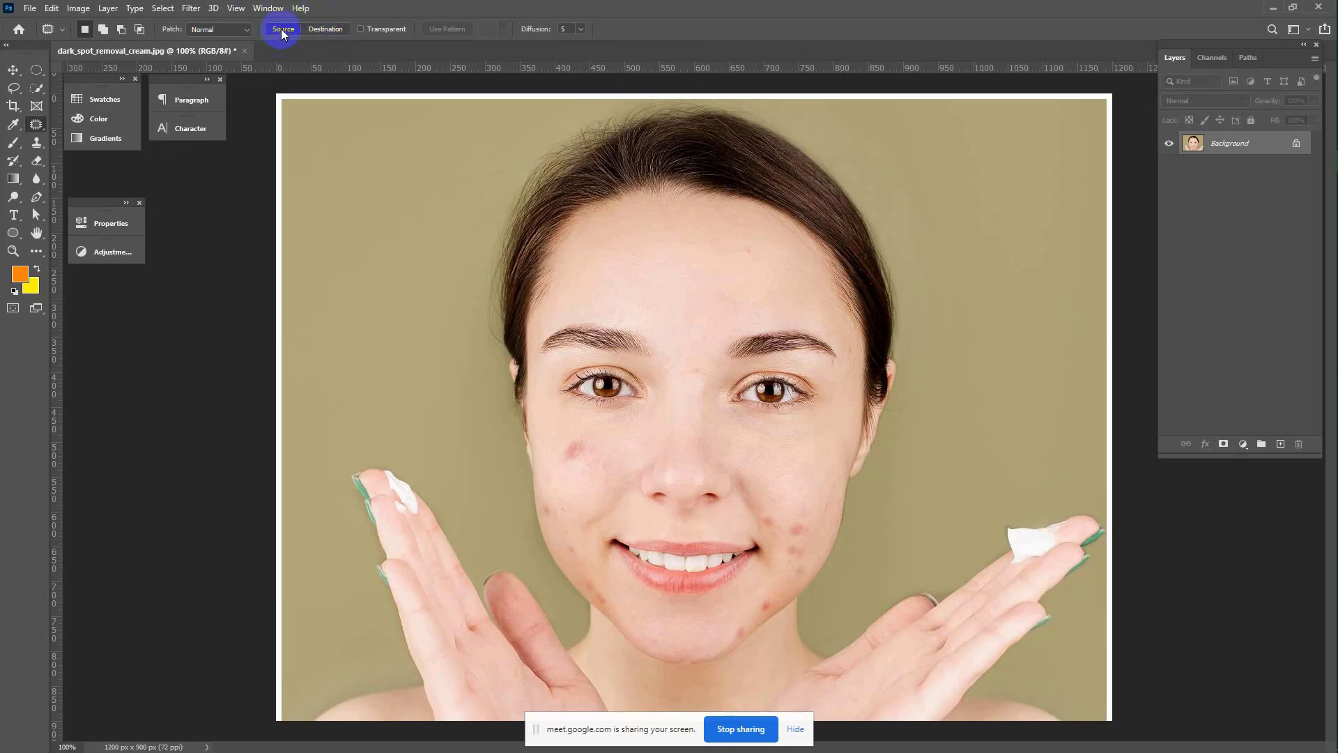
mouse_move(651, 263)
left_mouse_down()
mouse_move(677, 324)
mouse_move(644, 303)
mouse_move(643, 270)
mouse_move(672, 350)
mouse_move(584, 449)
left_mouse_up()
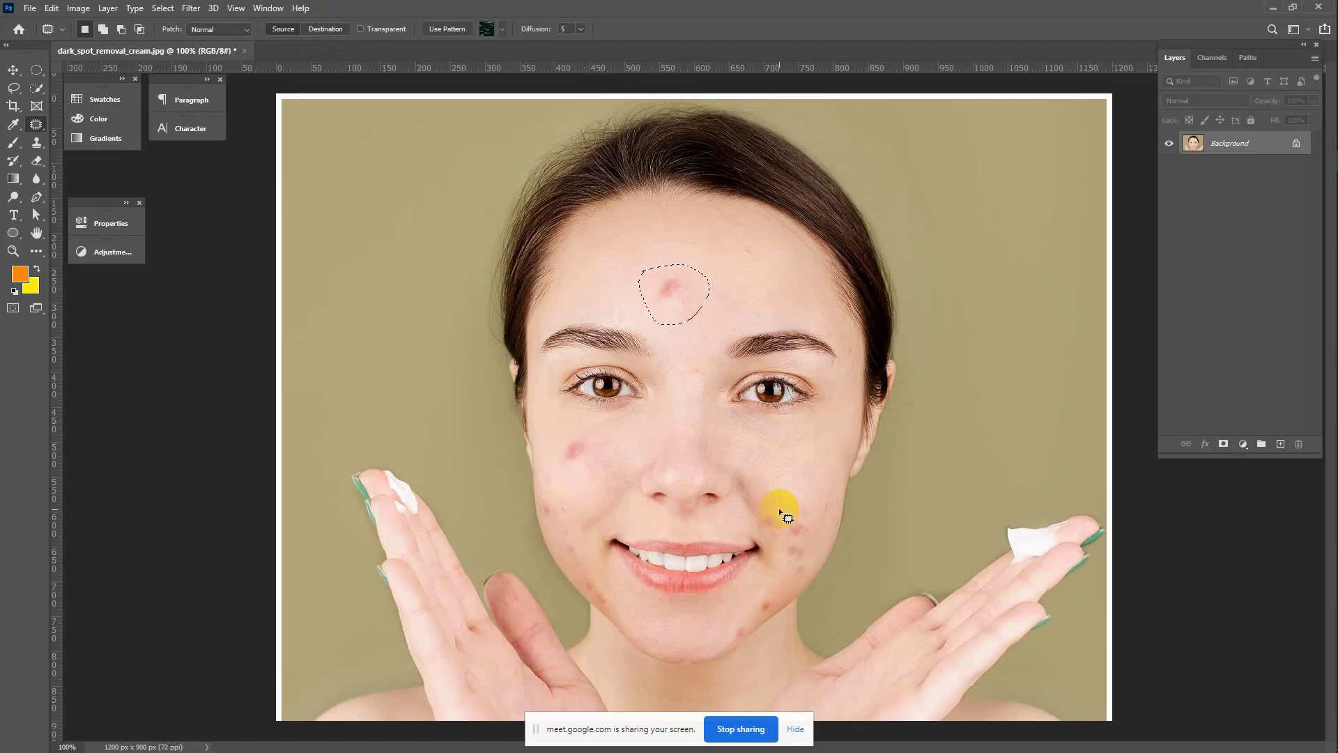
key("ctrl+d")
Patch the large blemish on the image's left cheek with clean forehead skin in Source mode, and deselect it.
left_click(282, 30)
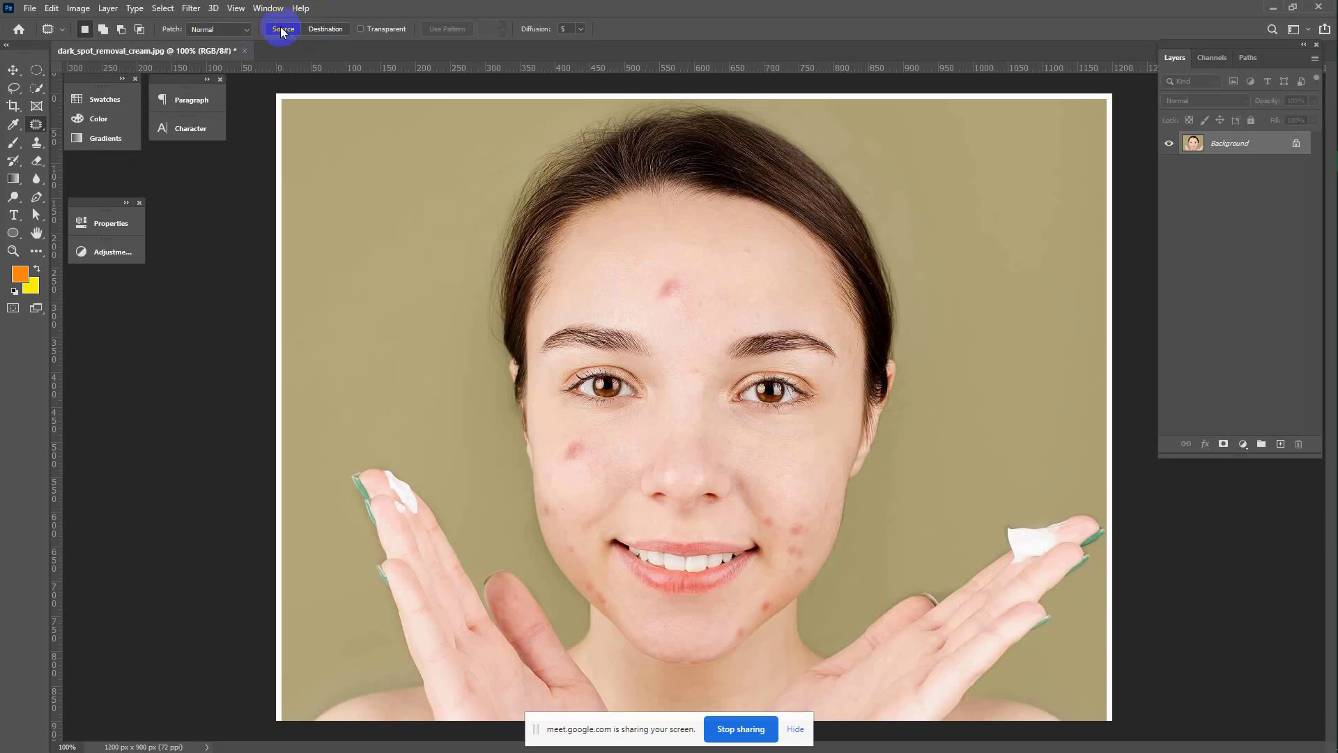
mouse_move(554, 429)
left_mouse_down()
mouse_move(619, 456)
mouse_move(590, 476)
mouse_move(551, 452)
mouse_move(564, 425)
mouse_move(598, 459)
mouse_move(586, 463)
mouse_move(757, 283)
left_mouse_up()
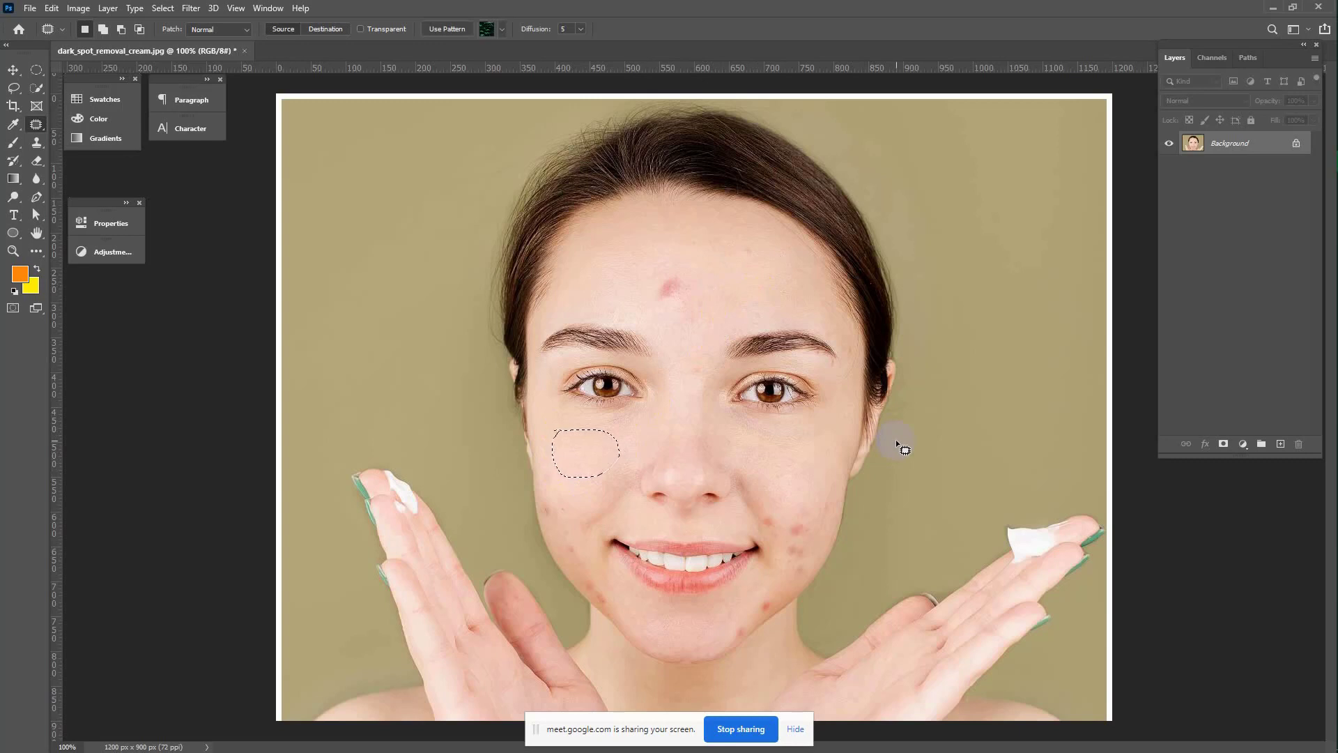
left_click(726, 419)
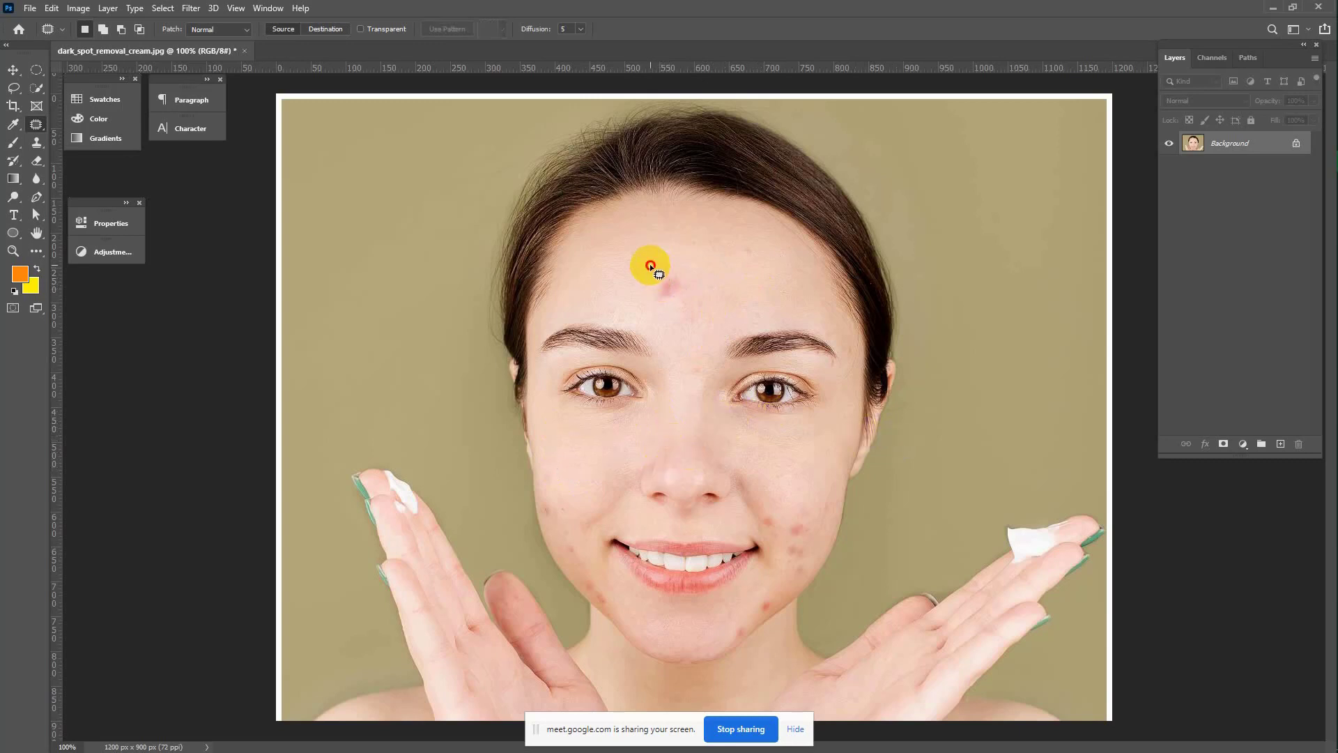
Patch the blemish in the middle of the forehead with clean skin from the cheek, and deselect it.
mouse_move(652, 267)
left_mouse_down()
mouse_move(708, 296)
mouse_move(682, 310)
mouse_move(663, 263)
left_mouse_up()
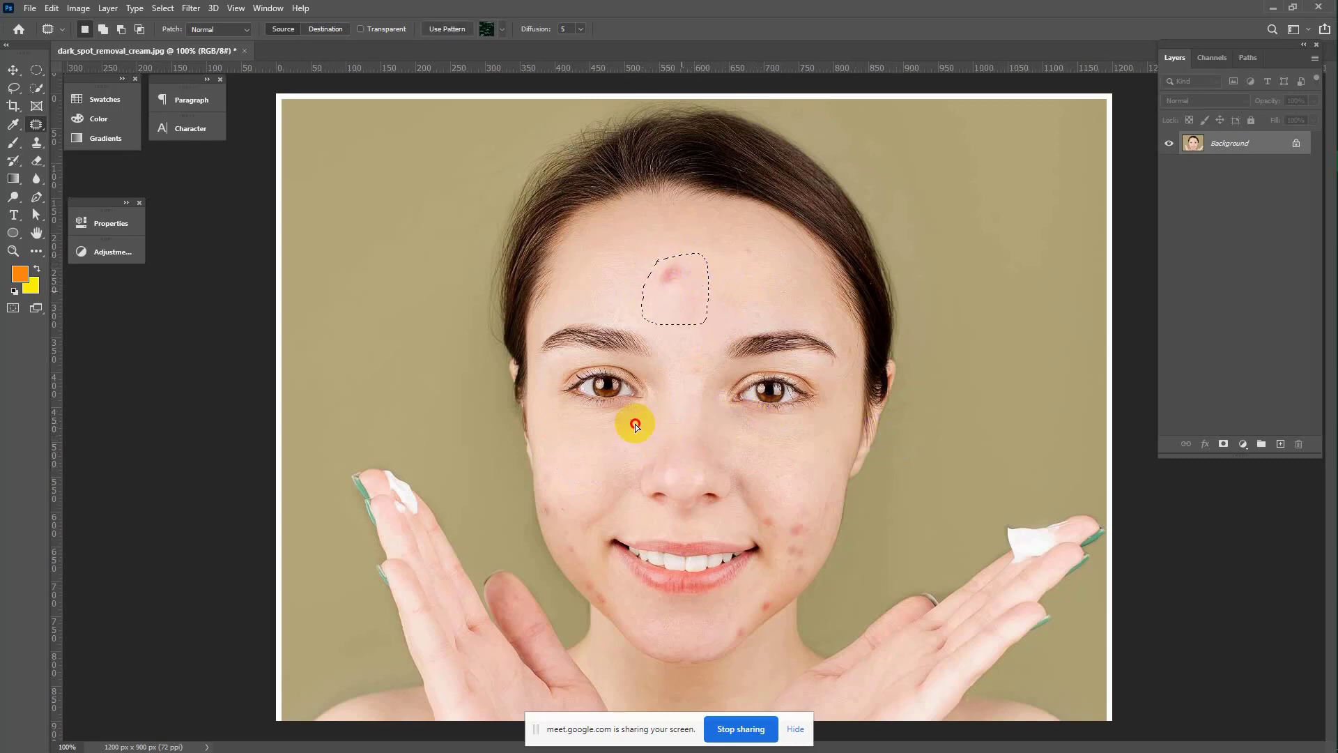
left_click_drag(635, 425, 598, 440)
left_click(903, 467)
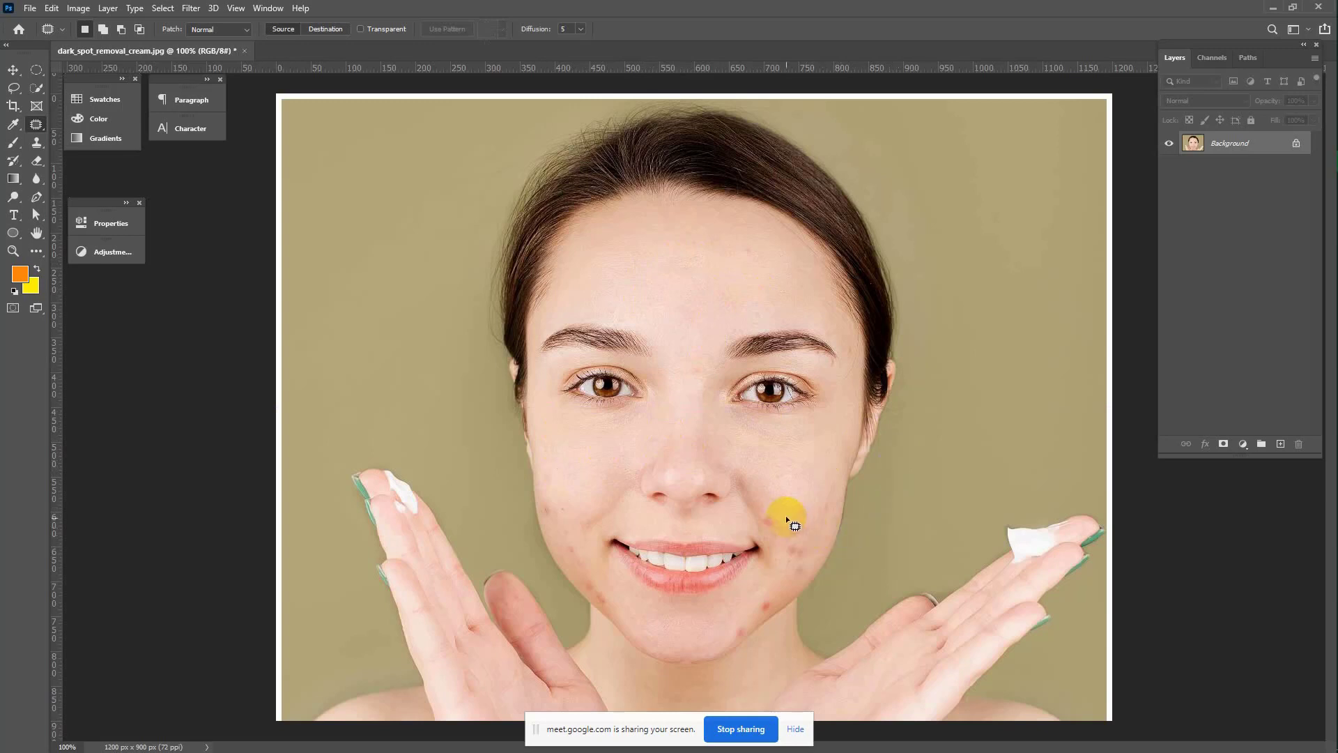
Patch the upper blemish cluster on the image's right cheek with clean skin from the forehead.
mouse_move(783, 512)
left_mouse_down()
mouse_move(817, 538)
mouse_move(789, 539)
mouse_move(794, 505)
mouse_move(767, 413)
mouse_move(713, 311)
left_mouse_up()
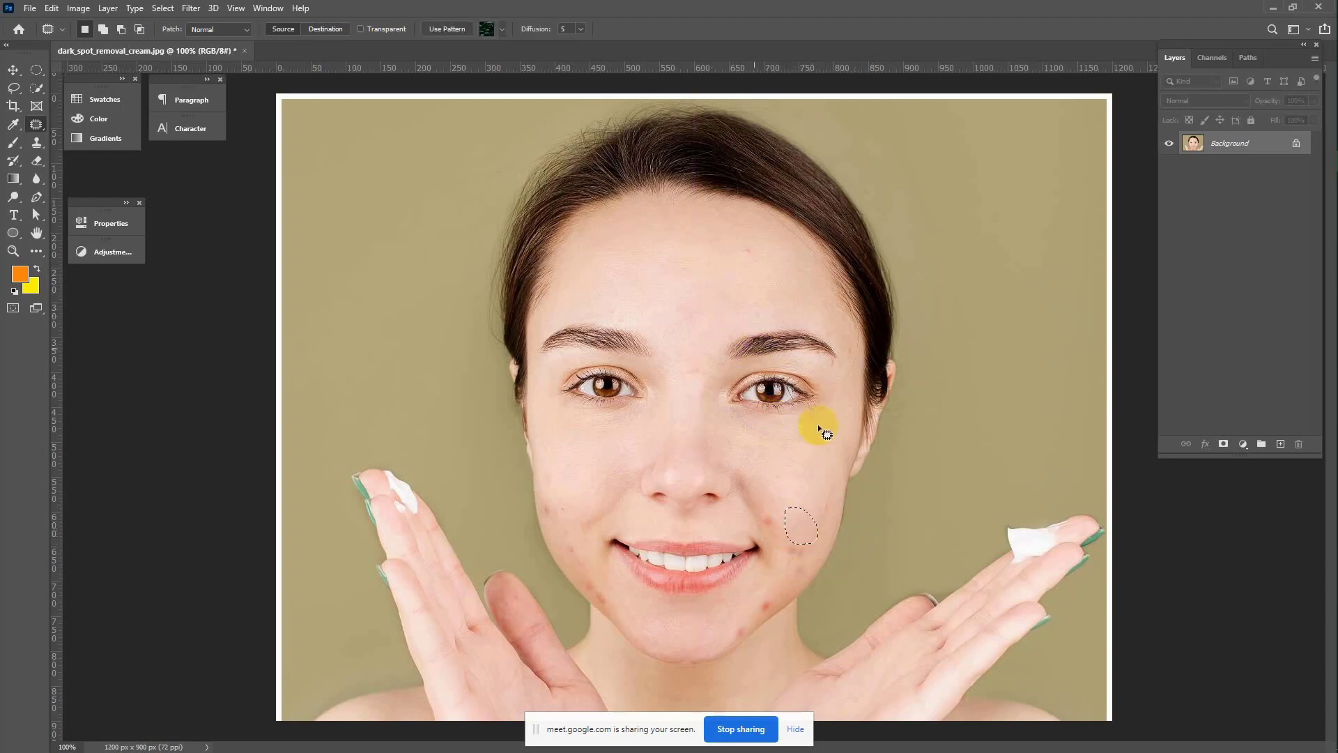
left_click_drag(782, 336, 799, 326)
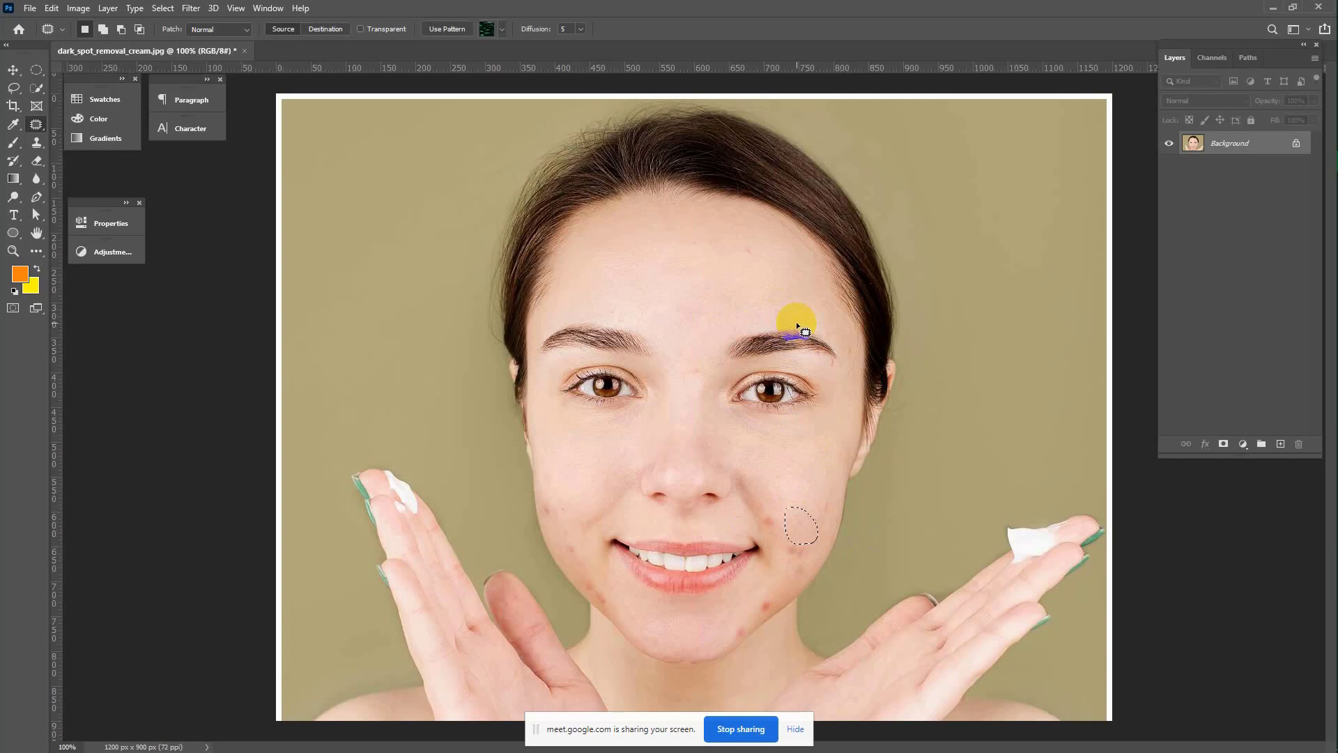
left_click_drag(798, 326, 881, 314)
Switch to the Google Meet call to check on the participants, and return to Photoshop.
mouse_move(1328, 181)
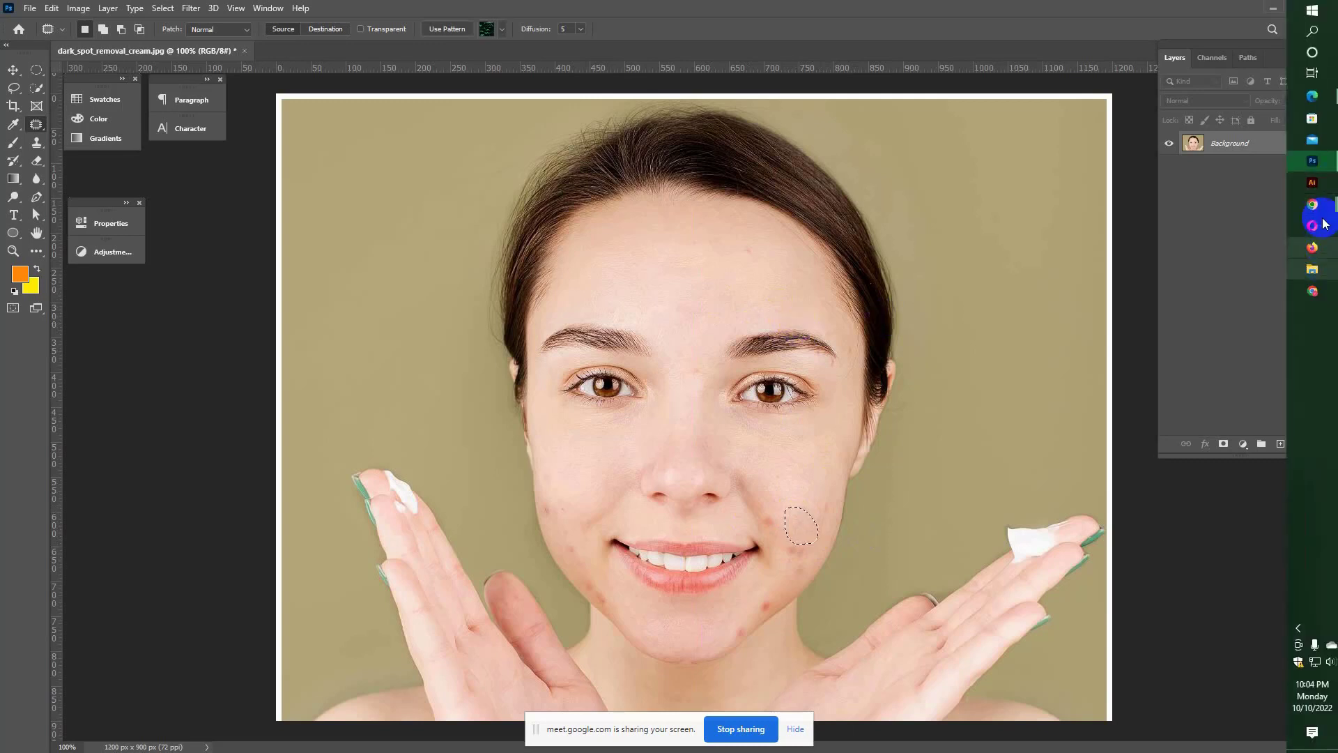
left_click(1227, 206)
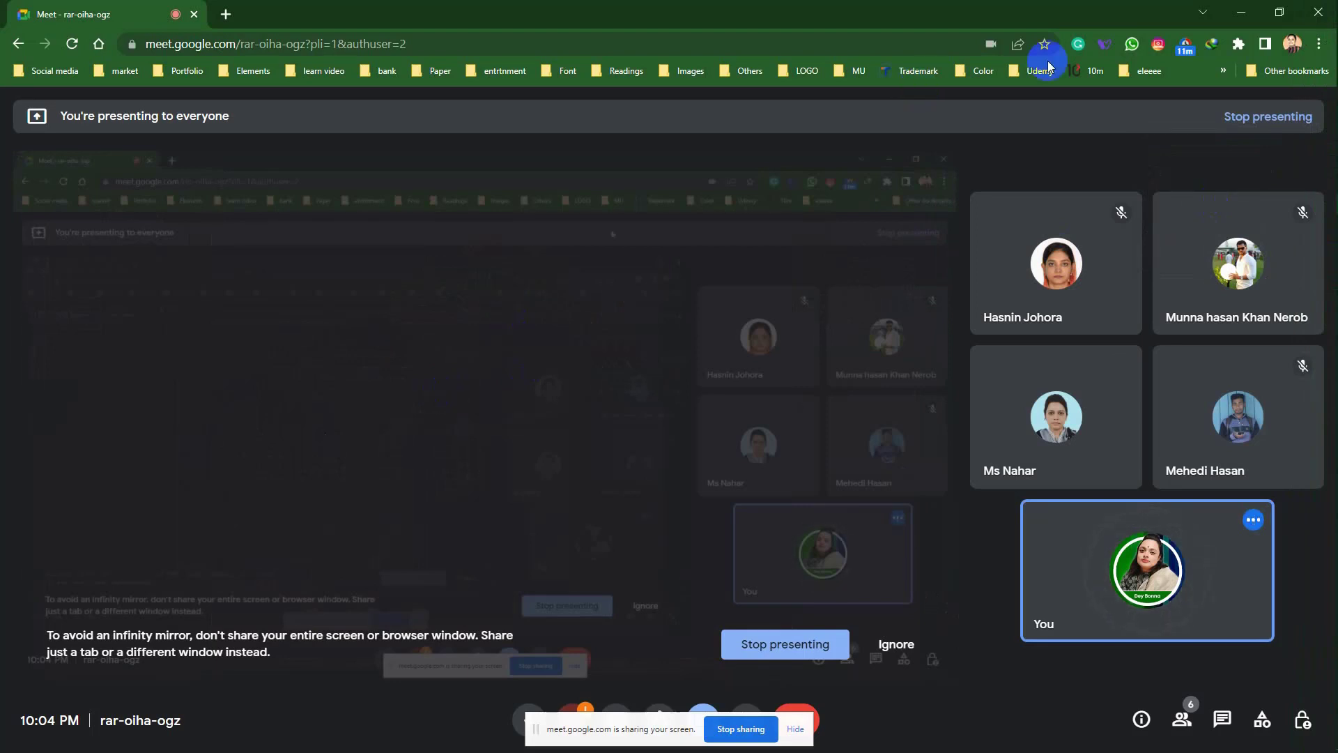
mouse_move(1332, 183)
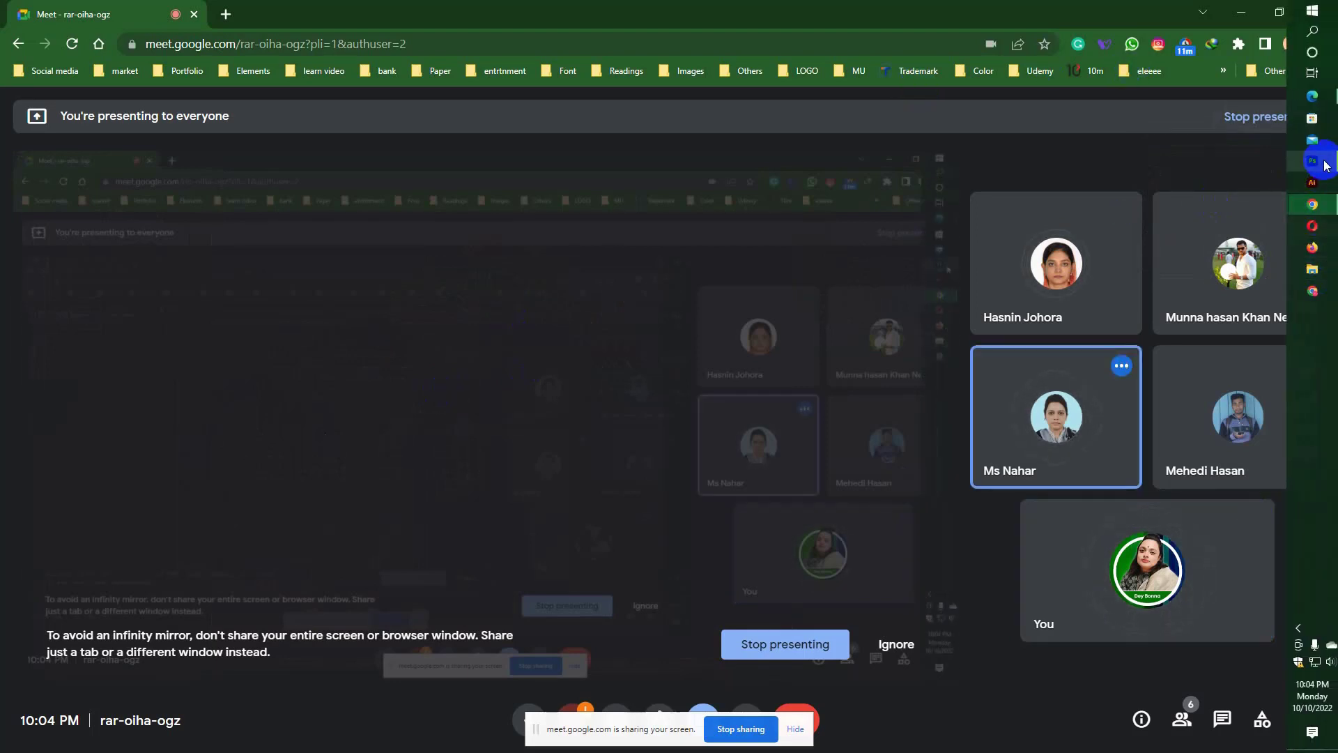
left_click(1228, 244)
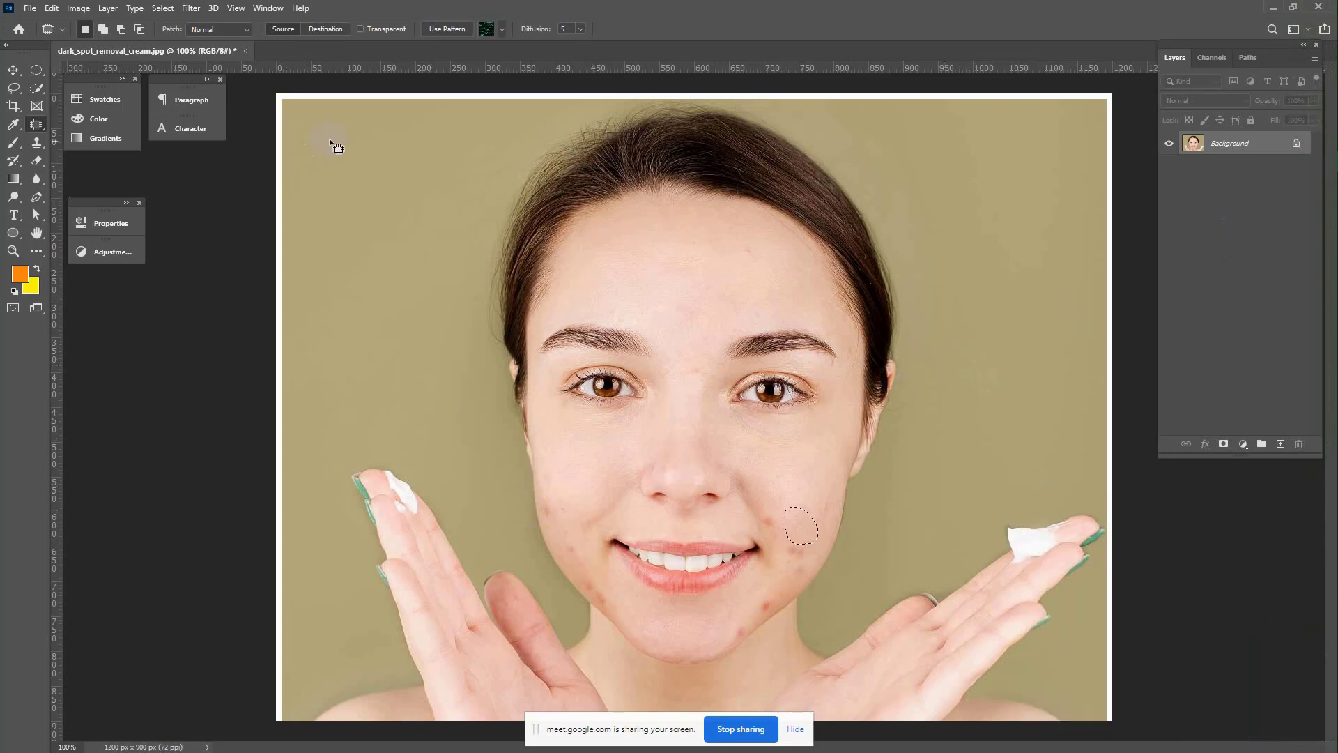
Patch the spot on the left cheek's outer edge from the forehead, and cover the spot beside the right mouth corner in Destination mode.
mouse_move(546, 488)
left_mouse_down()
mouse_move(562, 508)
mouse_move(546, 524)
mouse_move(550, 498)
left_mouse_up()
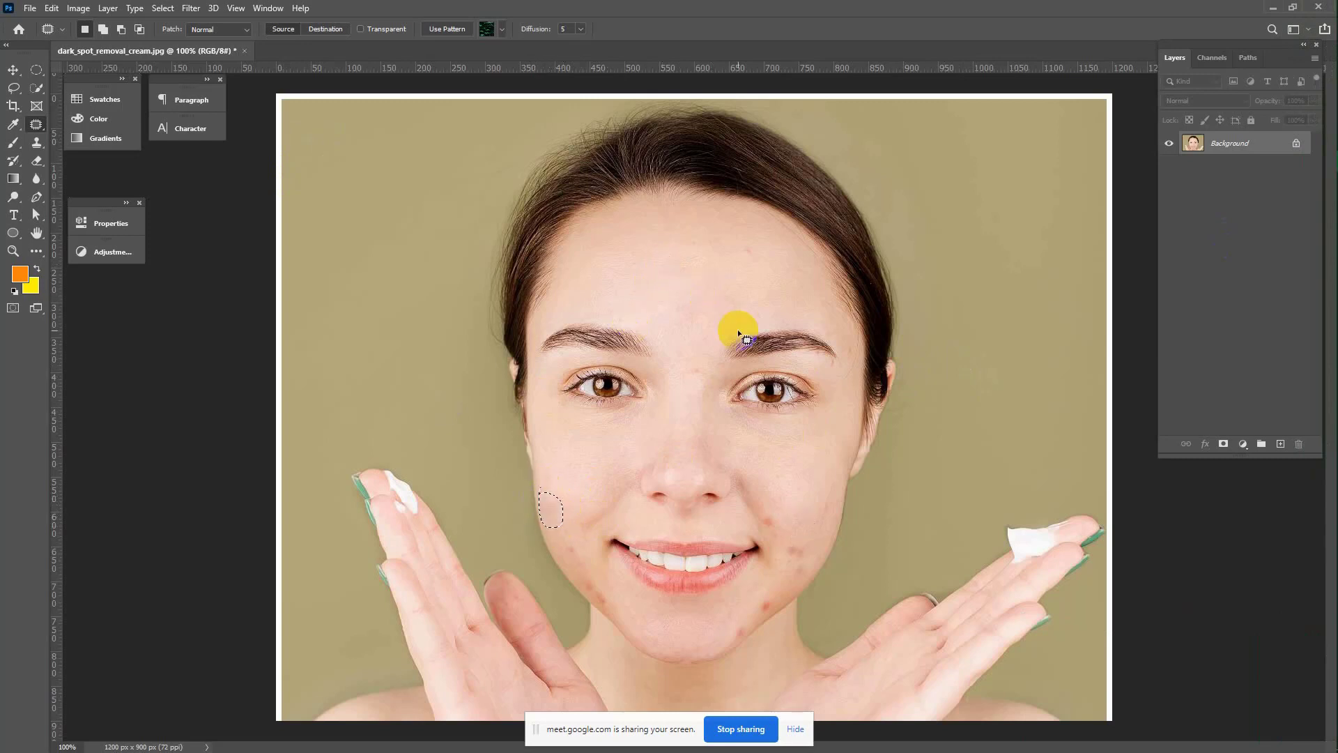
key("ctrl+d")
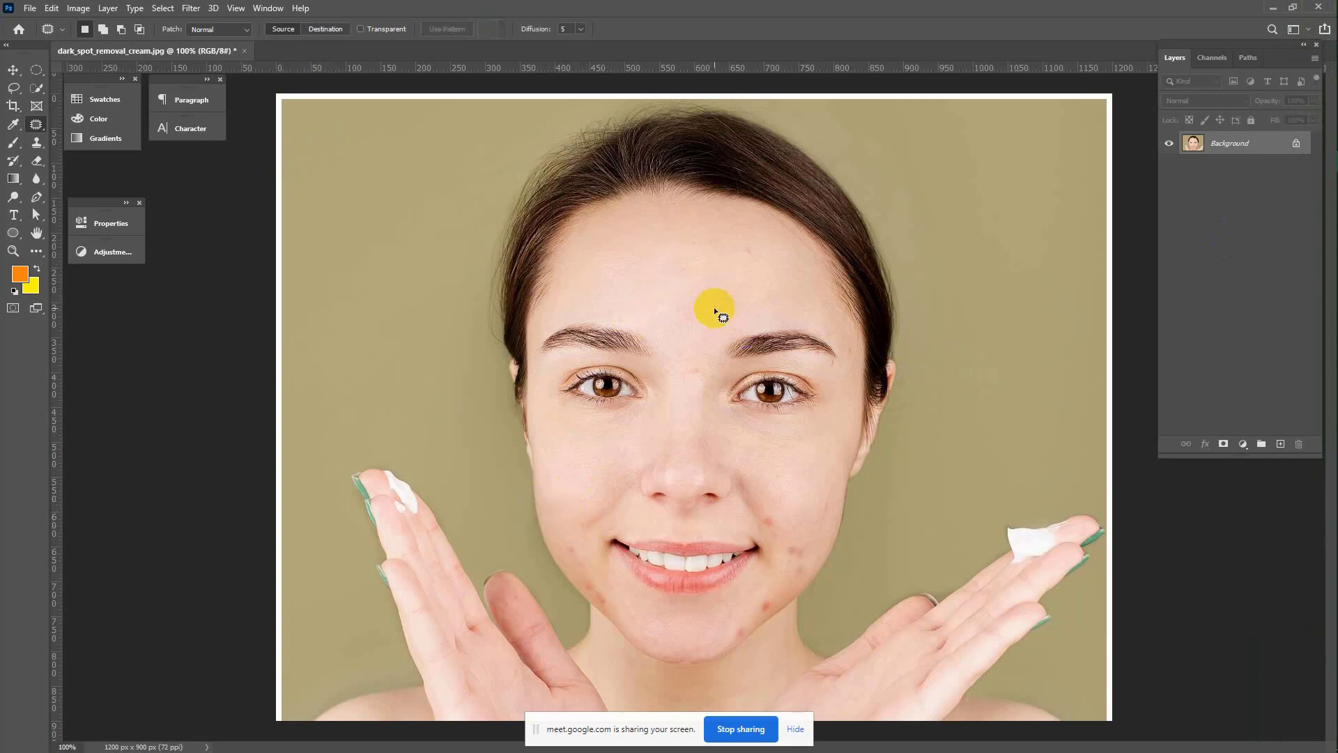
left_click(325, 29)
mouse_move(657, 254)
left_mouse_down()
mouse_move(615, 303)
mouse_move(662, 300)
mouse_move(636, 255)
mouse_move(641, 293)
mouse_move(784, 263)
mouse_move(747, 265)
mouse_move(750, 293)
mouse_move(688, 292)
left_mouse_up()
left_click_drag(703, 313, 772, 528)
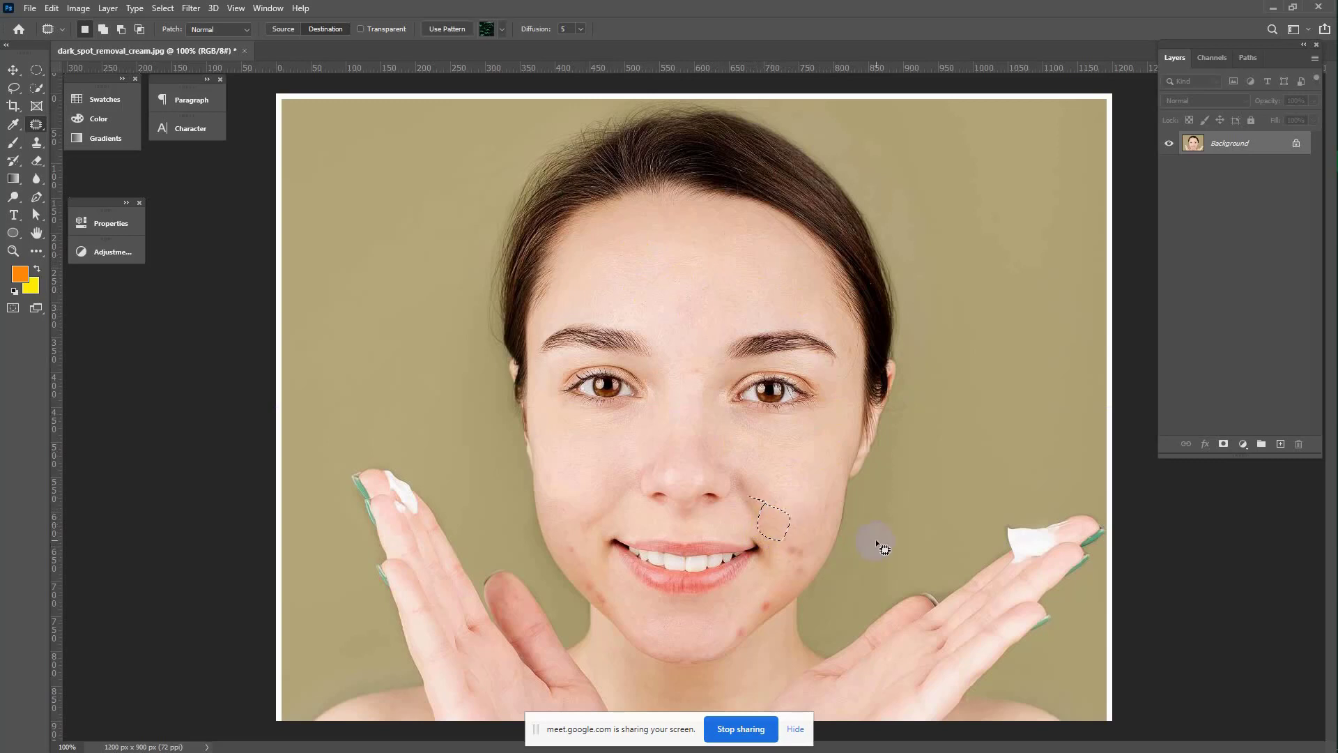
left_click(883, 548)
Activate the Content-Aware Move tool in place of the Patch tool.
left_click(38, 126)
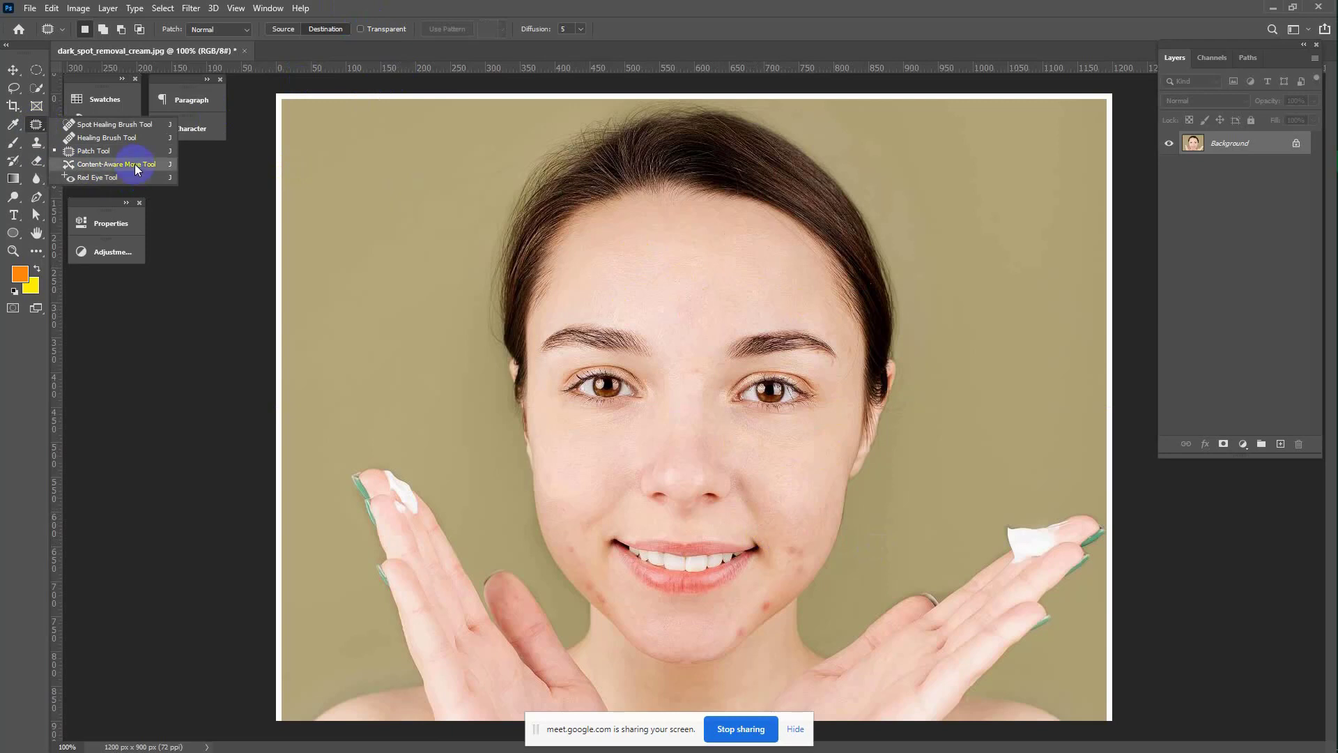
left_click(136, 166)
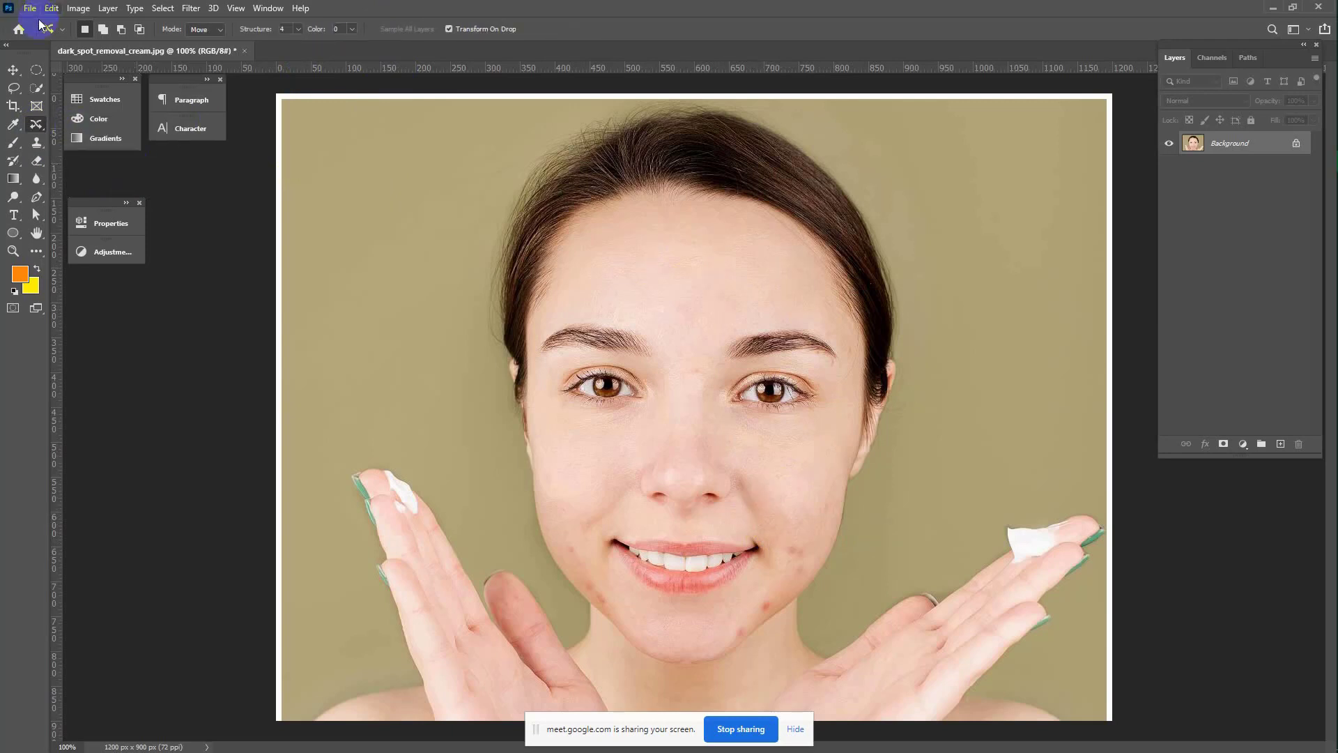
Open the home screen to look over the recent files, and collapse the Layers panel group to icons.
left_click(16, 32)
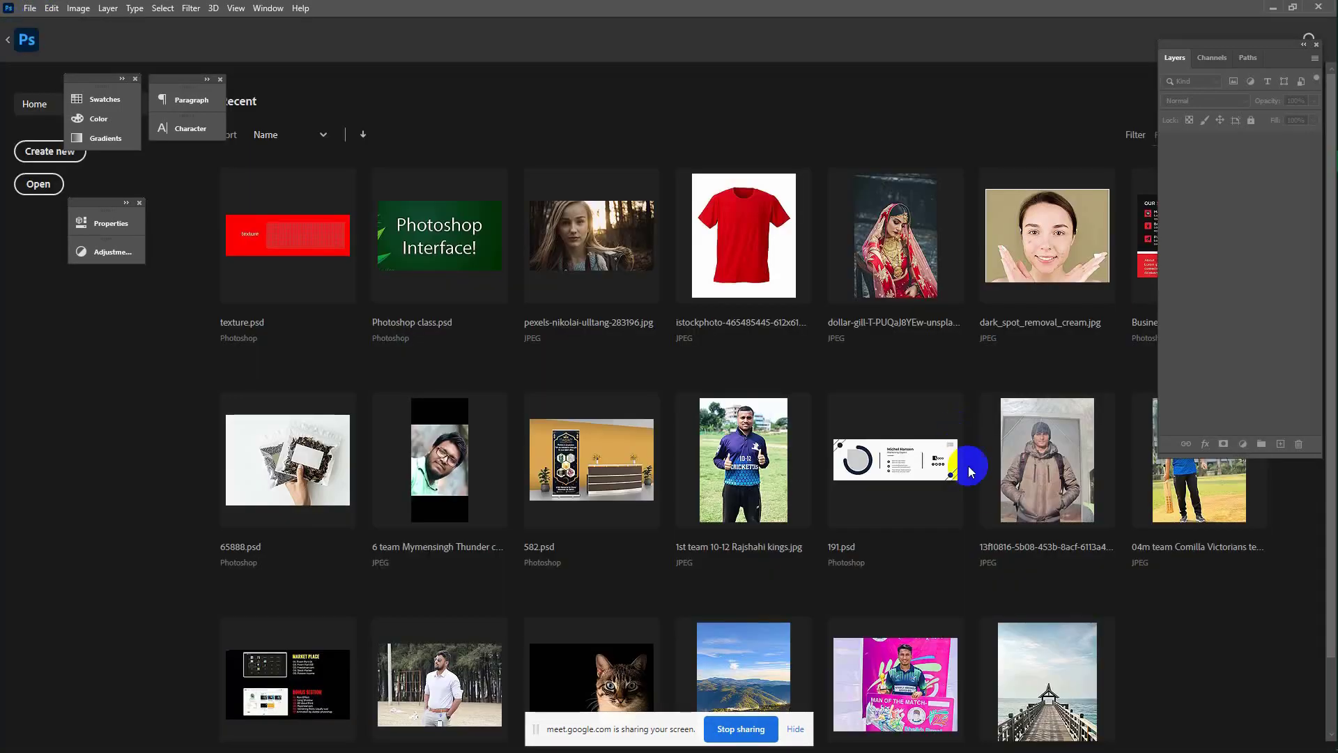
scroll(995, 493, "down", 1)
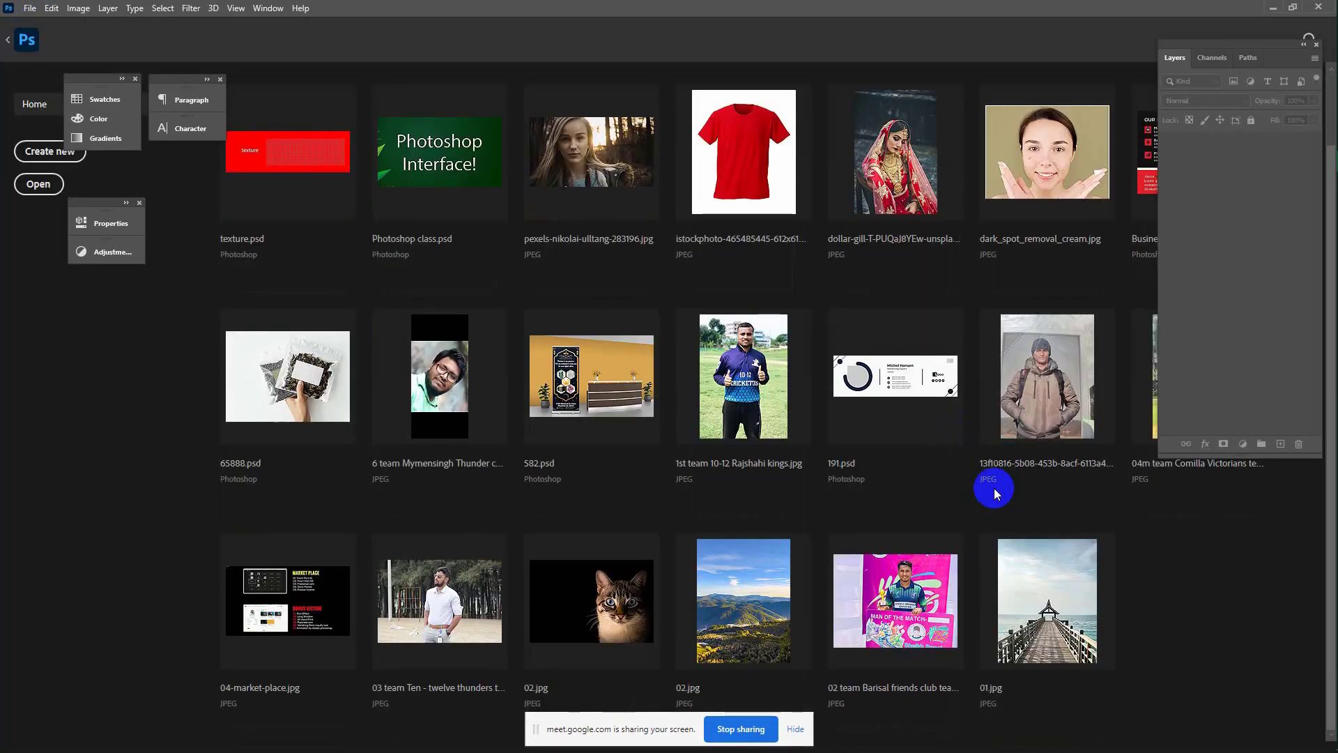
scroll(994, 492, "up", 1)
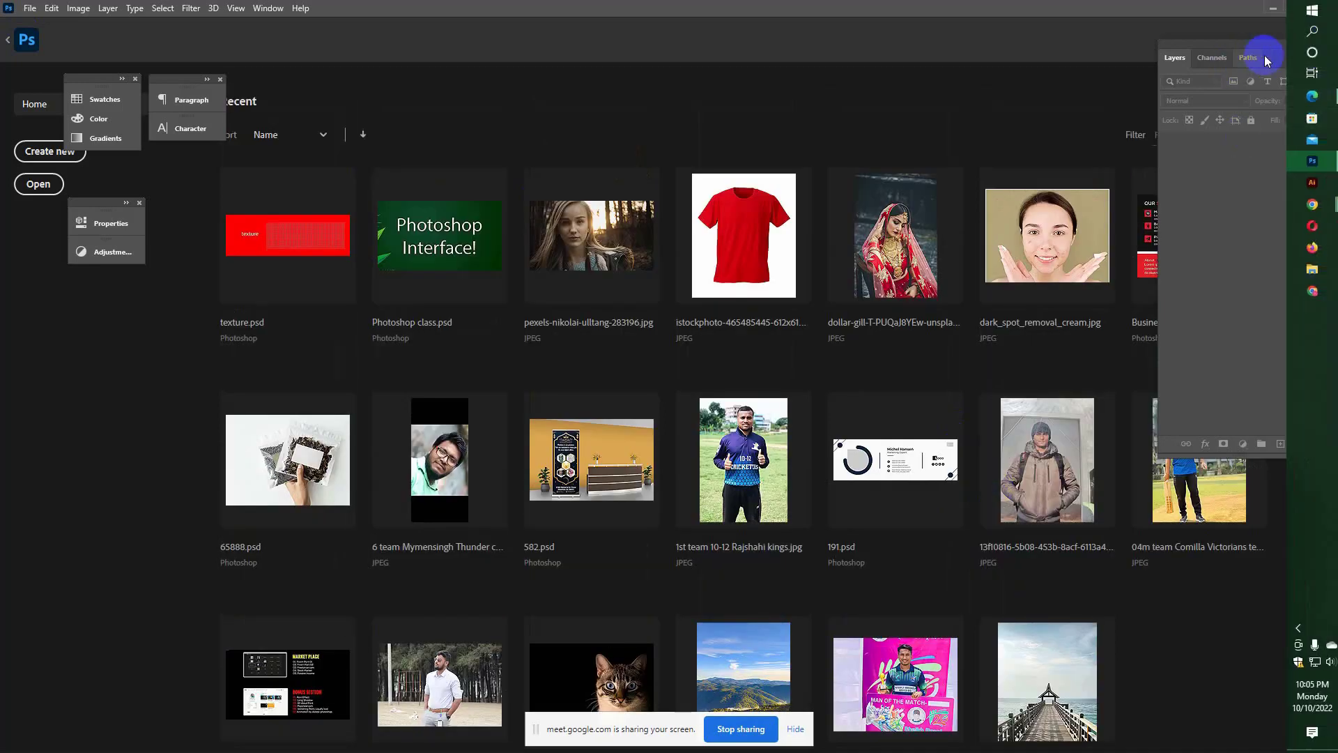
left_click(1283, 44)
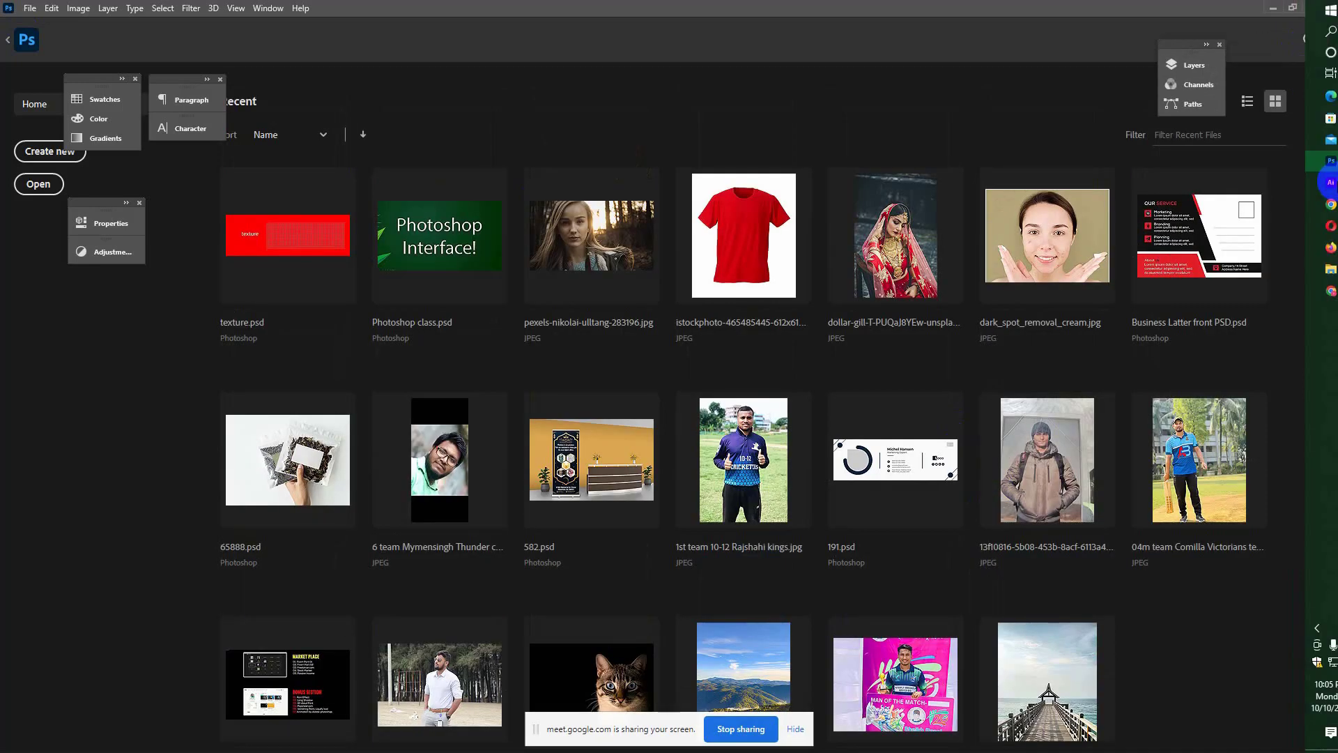
Switch to Chrome and open the Unsplash website in a new tab through a Google search for "unsplash".
mouse_move(1327, 204)
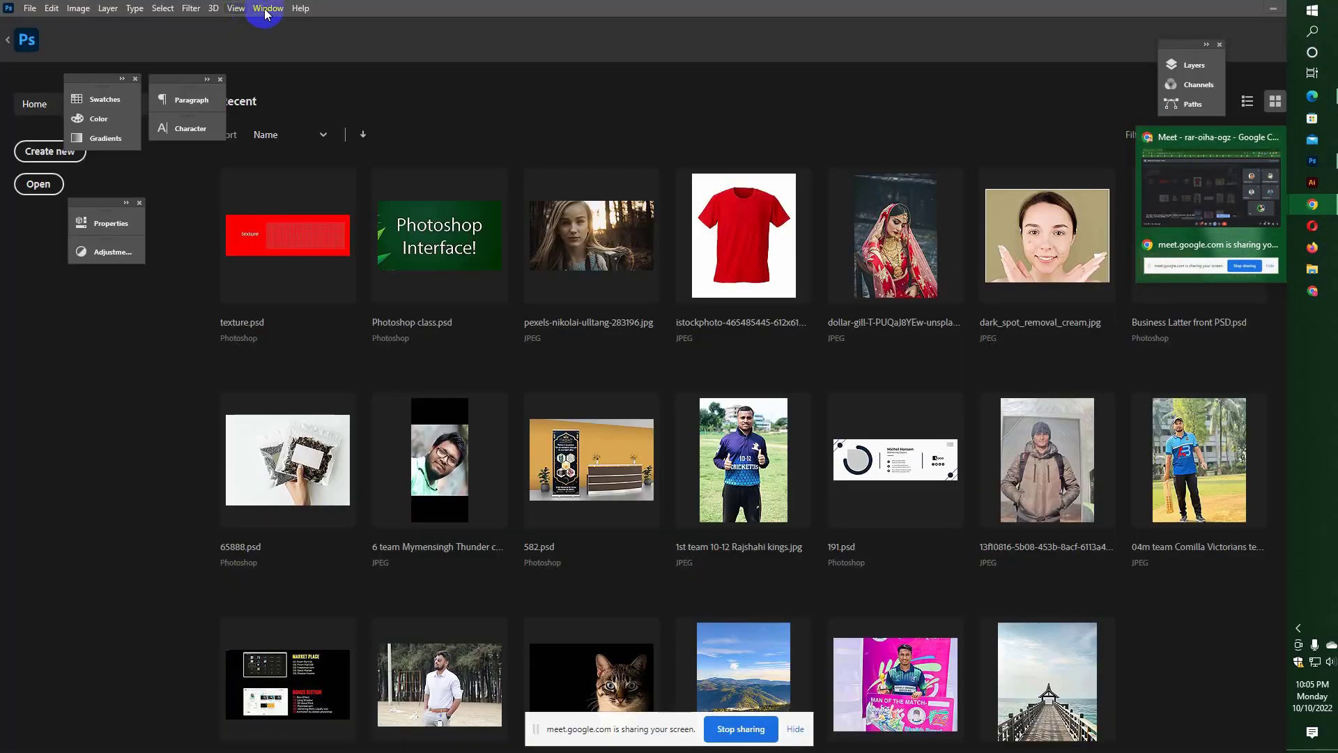
left_click(1279, 195)
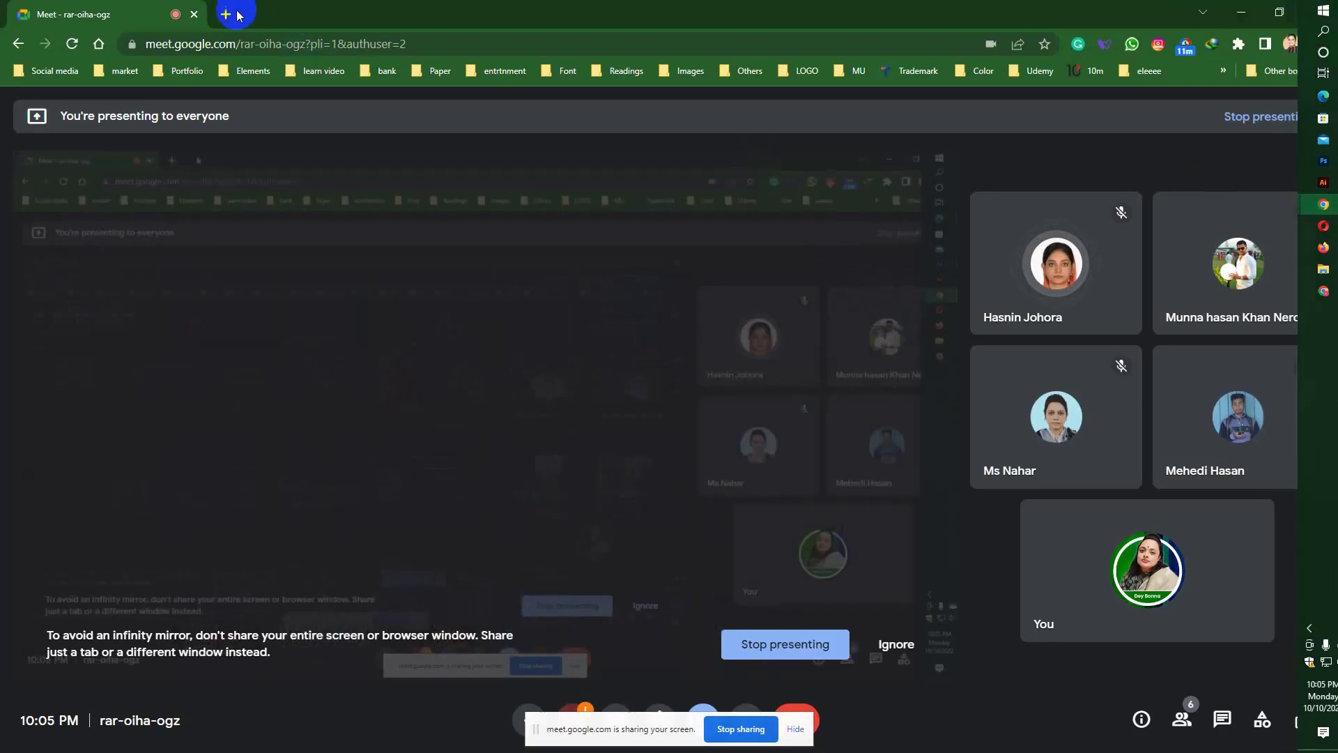
left_click(225, 15)
left_click(670, 356)
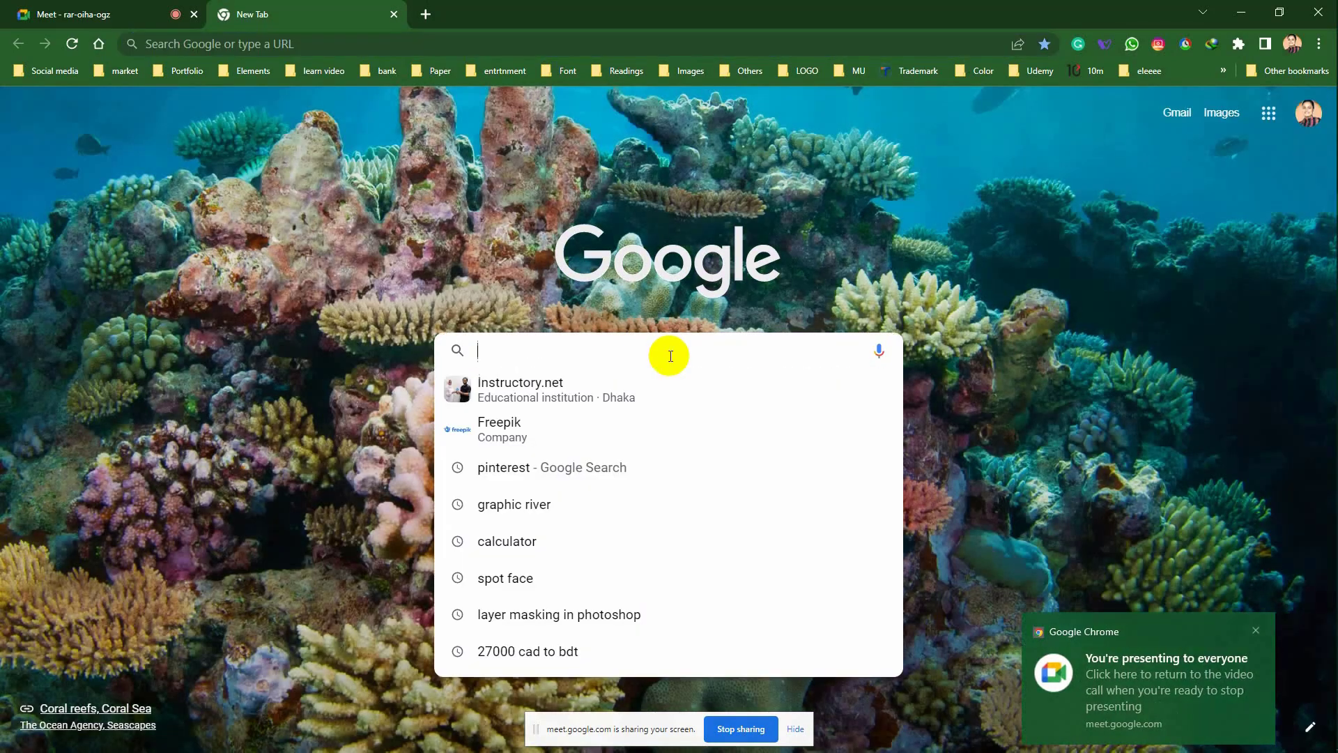
type("un")
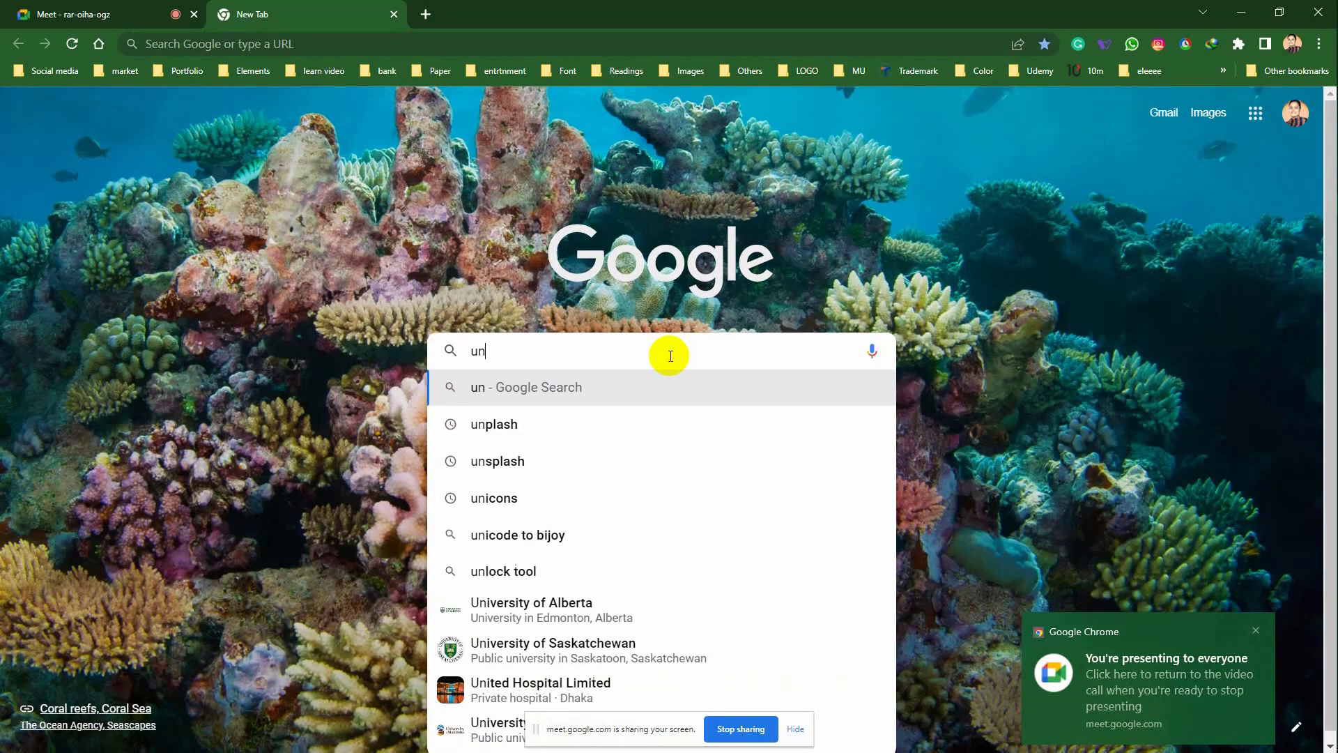
left_click(560, 426)
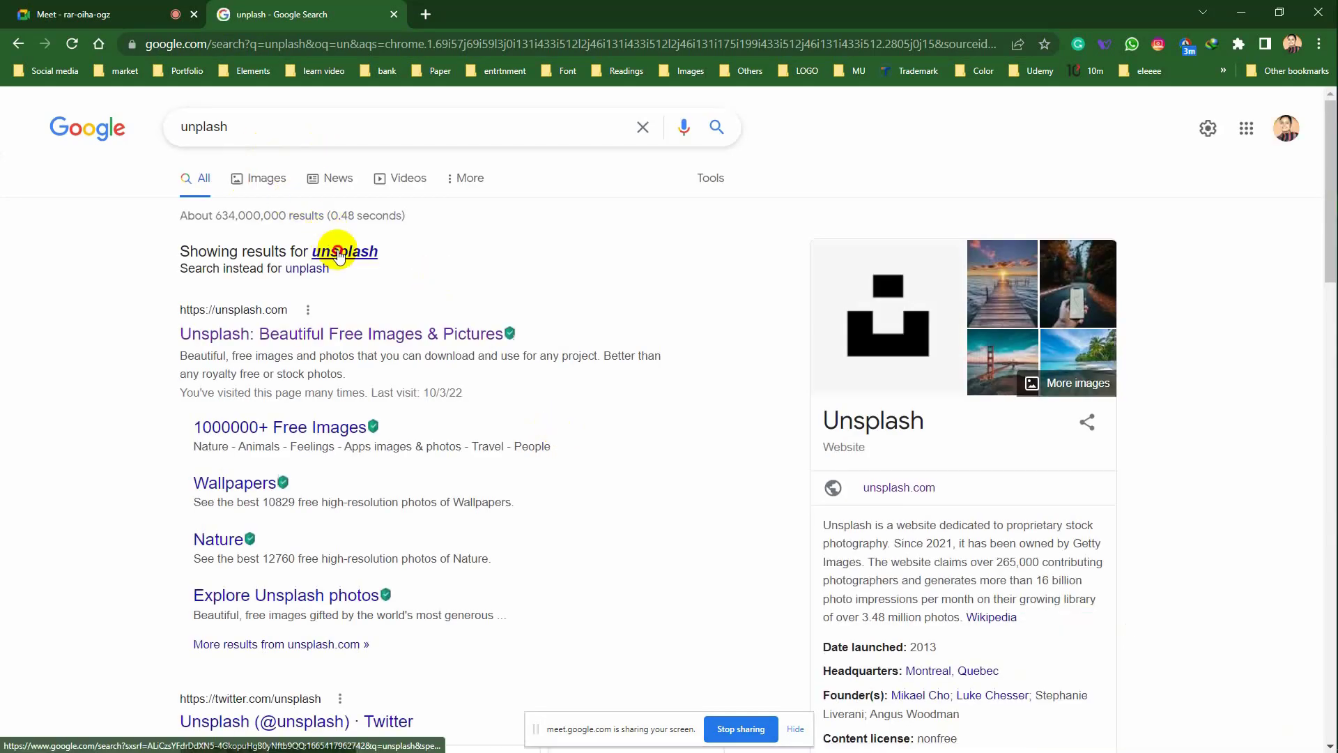
left_click(345, 251)
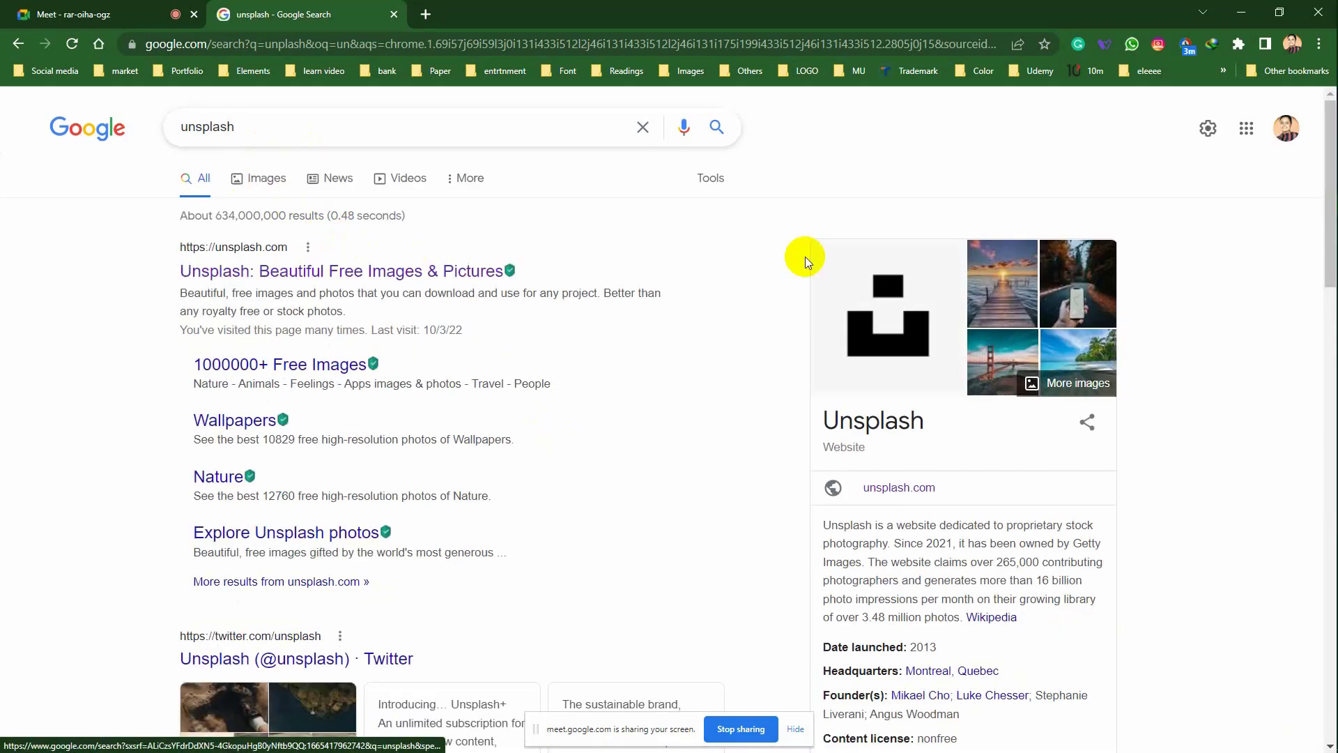
left_click(385, 272)
Look through the featured photos on the Unsplash home page for a suitable practice image.
scroll(901, 354, "down", 10)
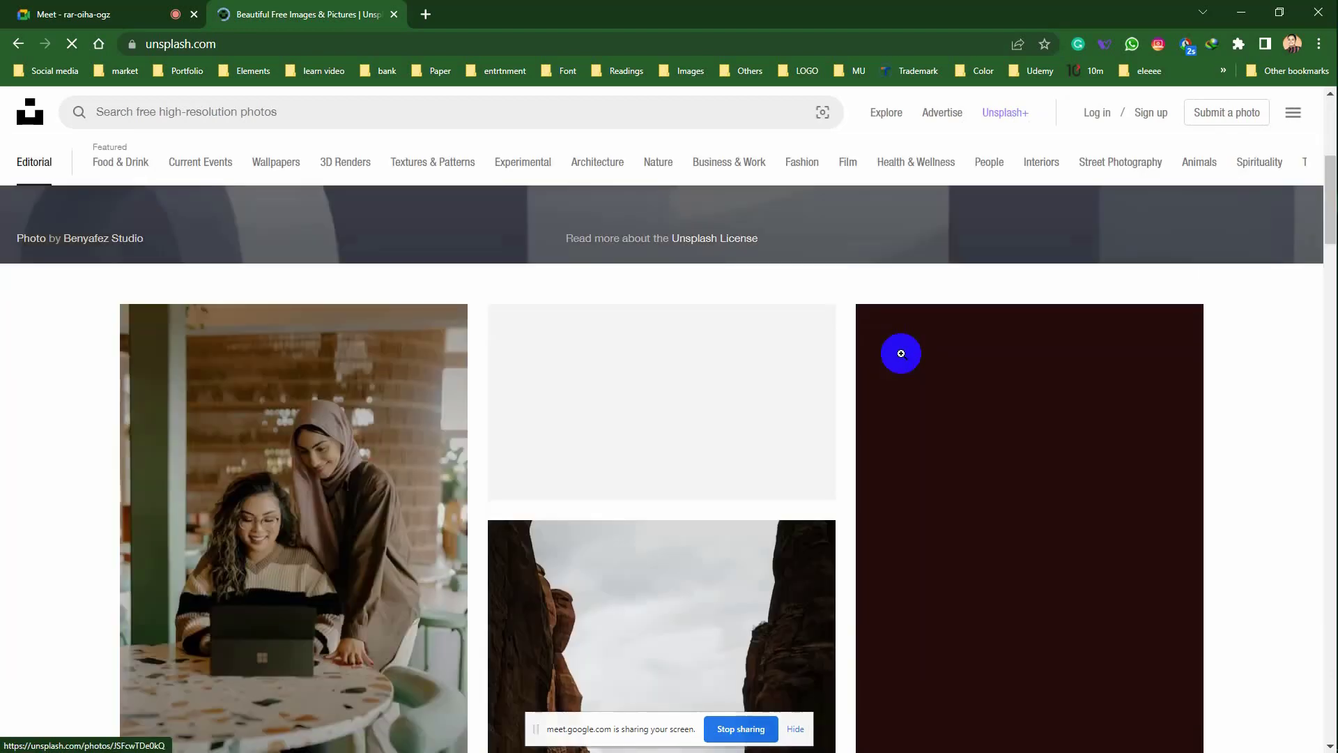
scroll(901, 354, "down", 6)
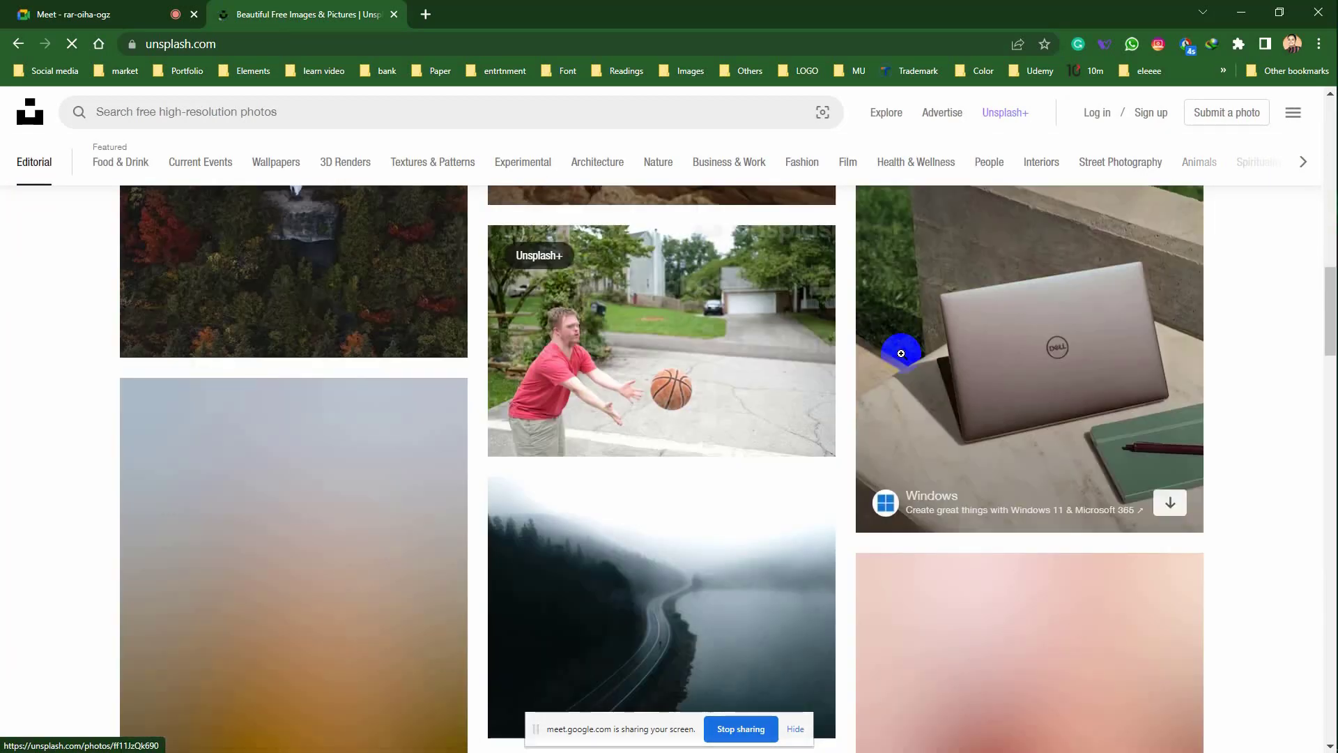
scroll(901, 353, "down", 5)
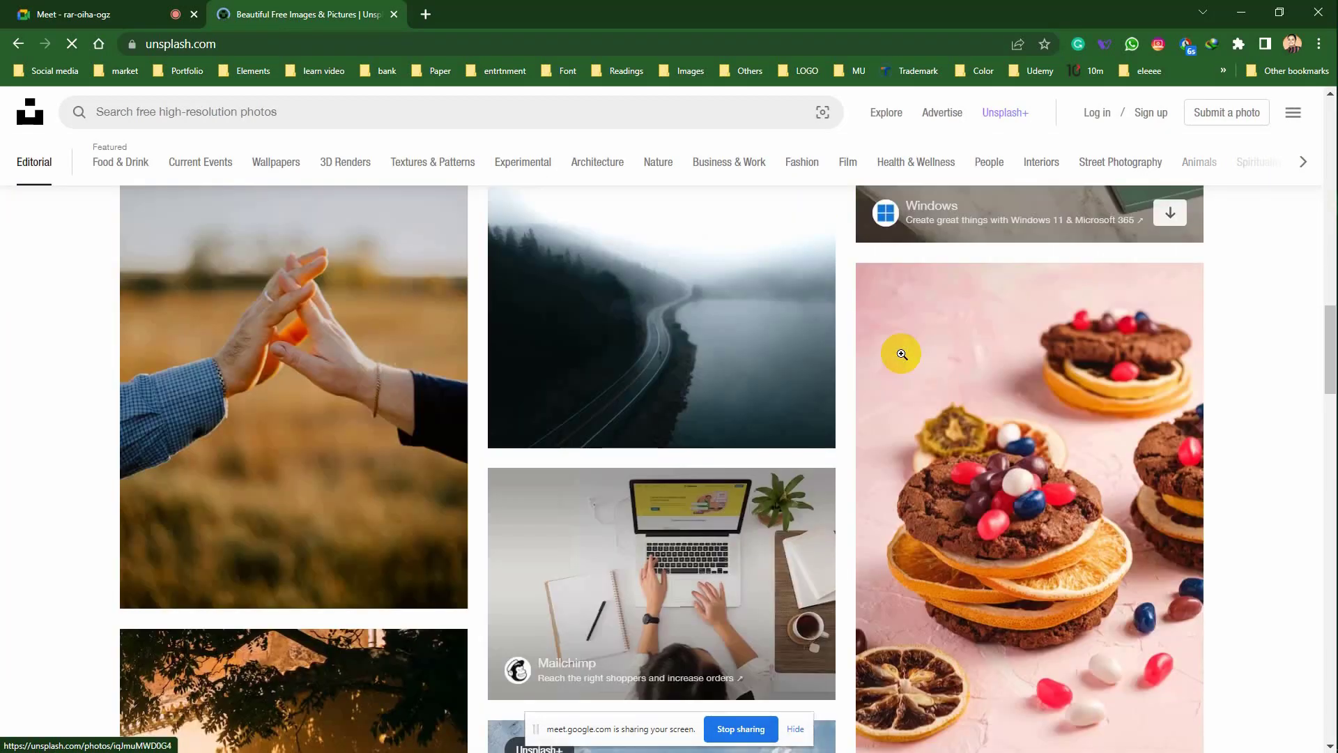
scroll(901, 354, "down", 8)
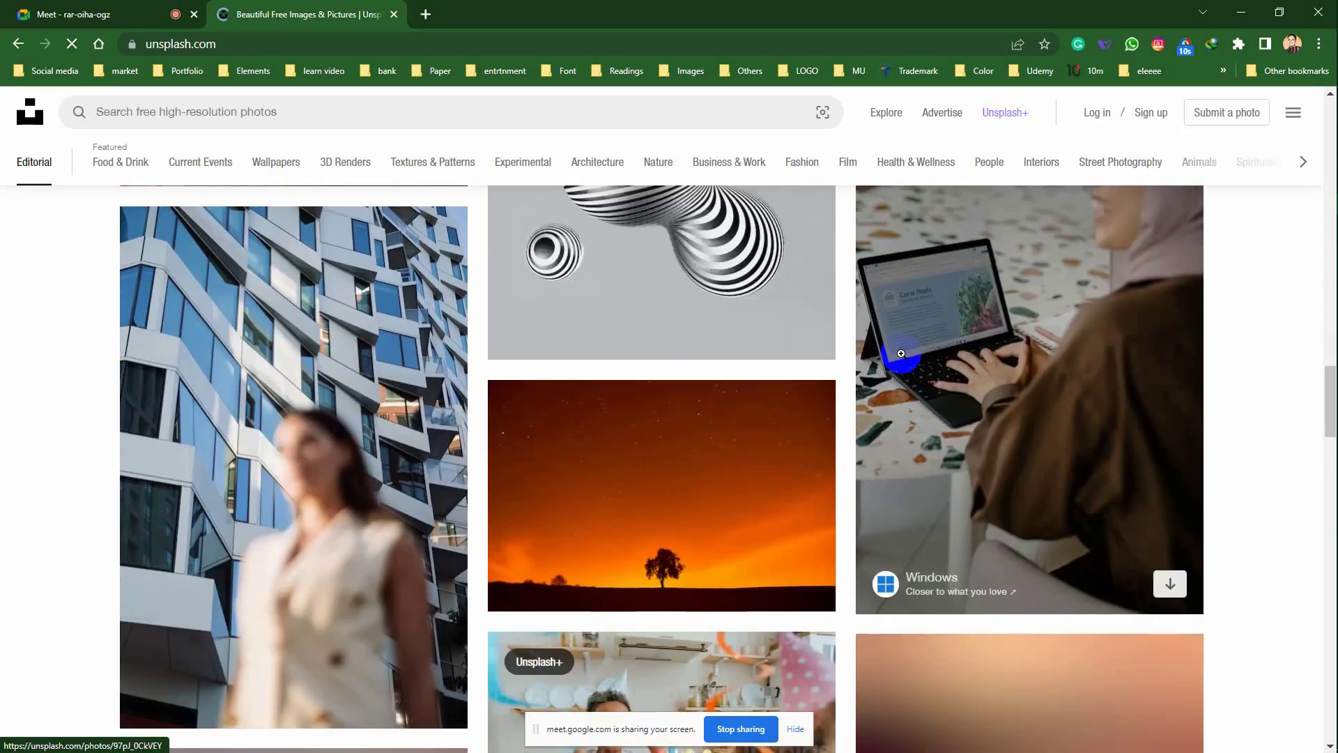
scroll(901, 353, "down", 6)
scroll(903, 359, "down", 5)
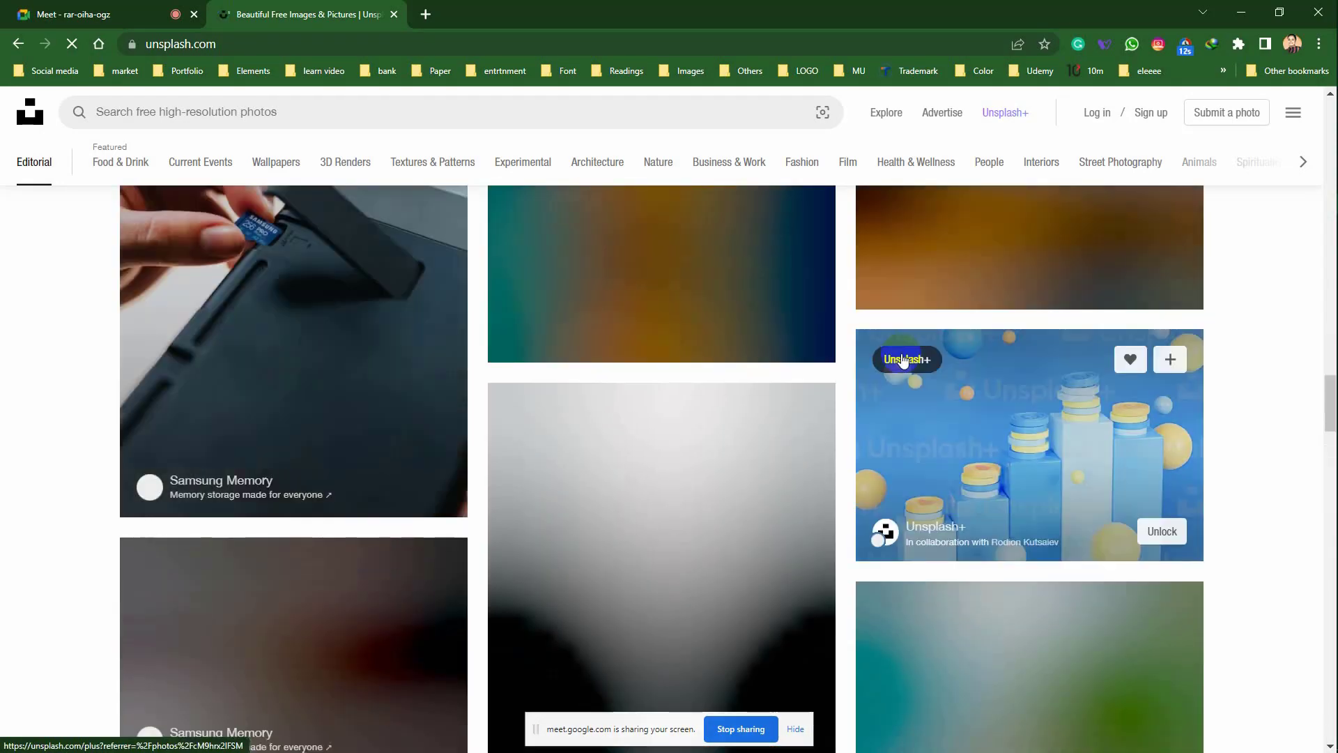
scroll(903, 359, "down", 6)
scroll(901, 354, "up", 20)
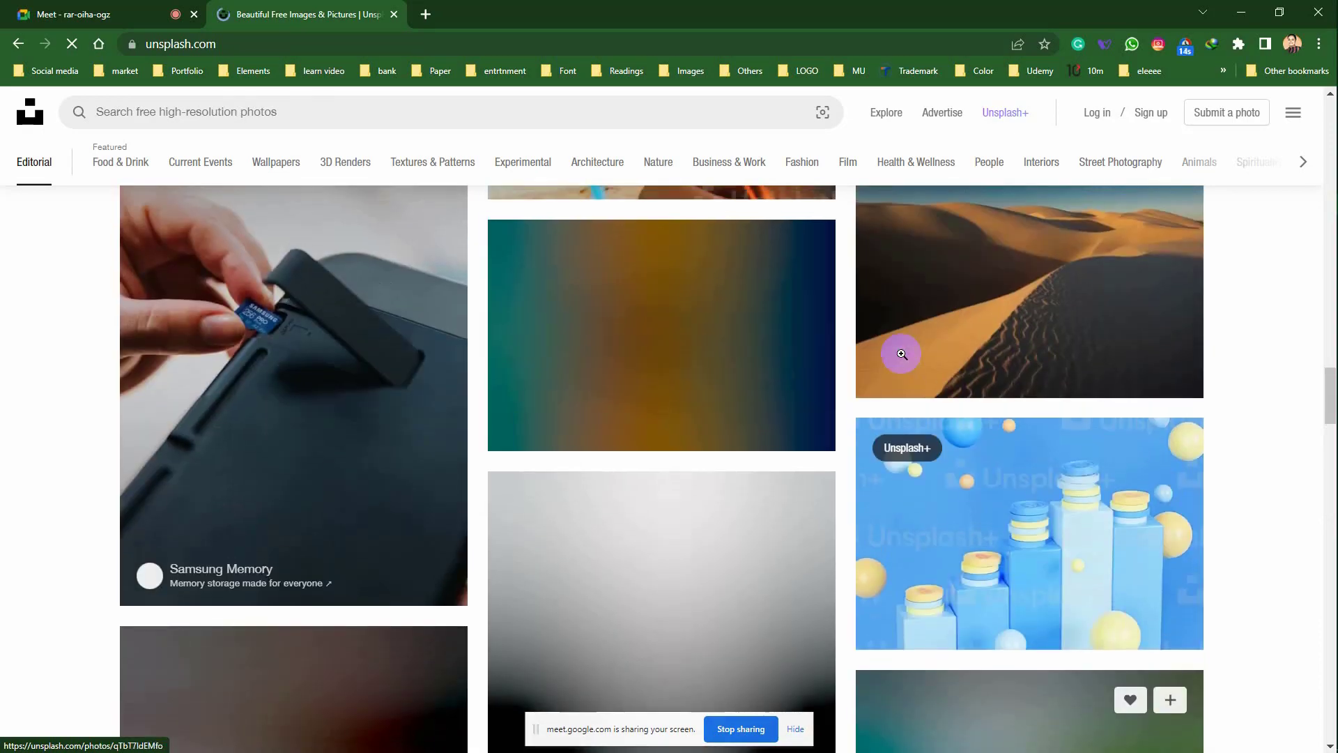
scroll(901, 354, "up", 5)
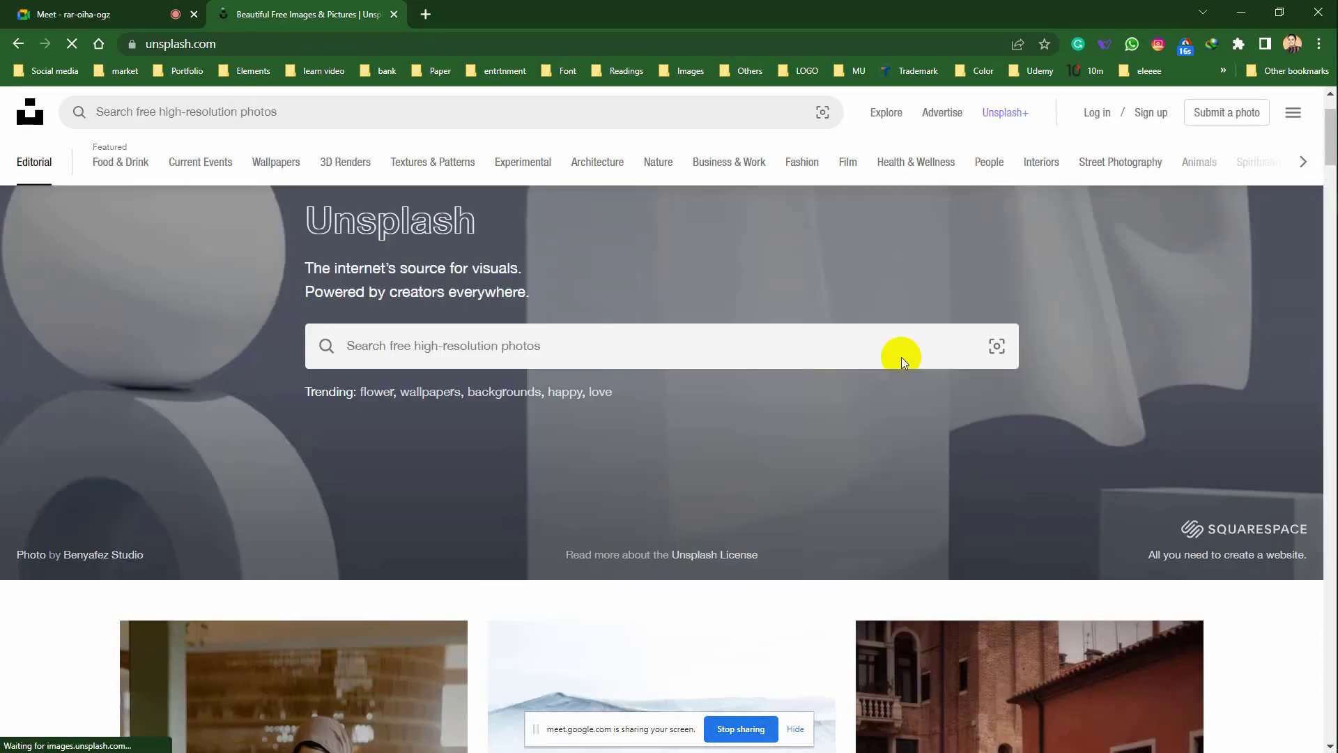
Search Unsplash for "boat" photos.
left_click(439, 447)
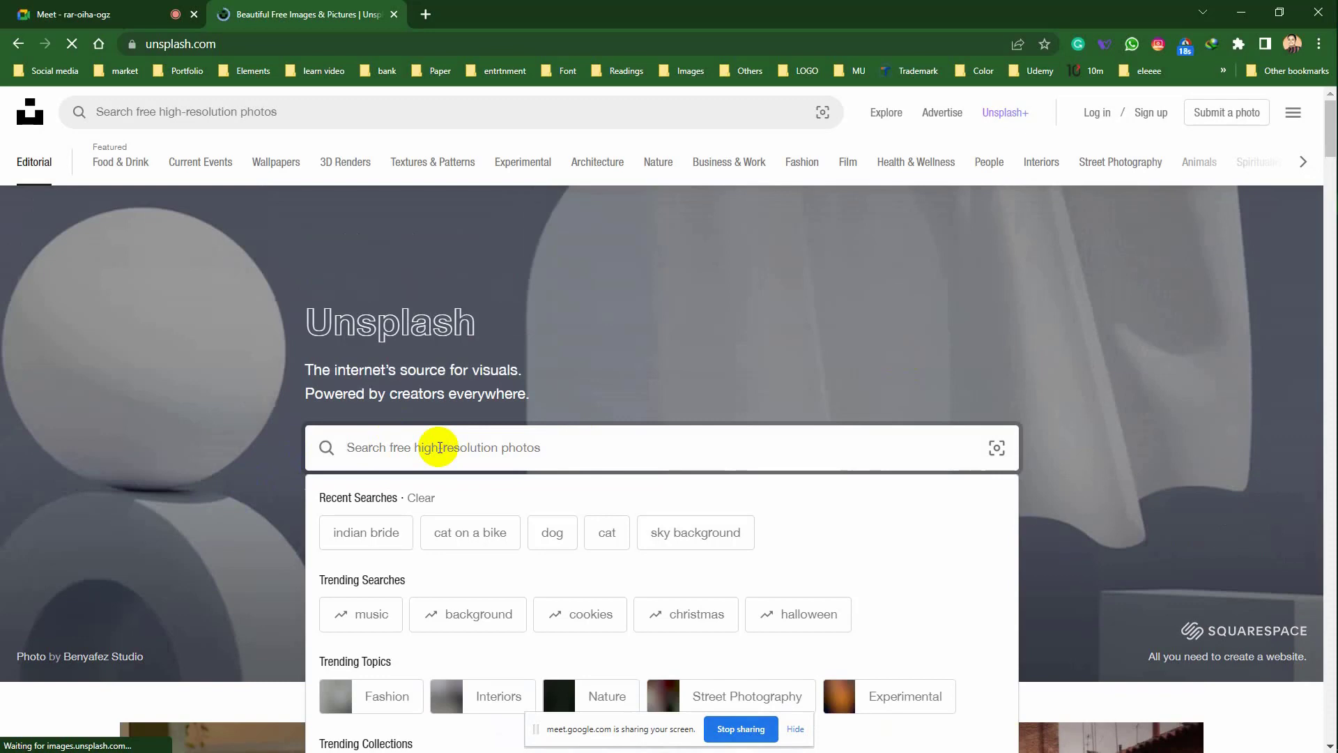
type("boat")
key("Return")
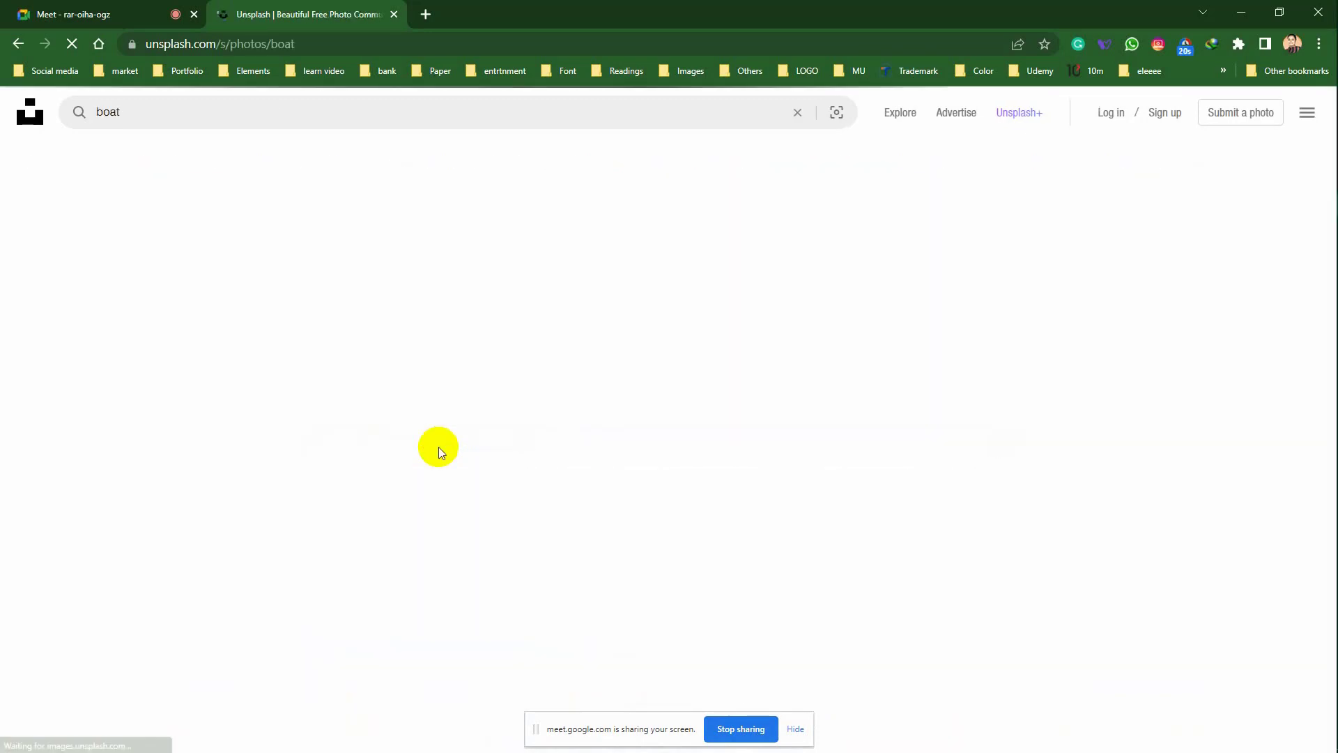
Find the paper boat on dark water among the results and open its photo page in a new browser tab.
scroll(732, 448, "down", 5)
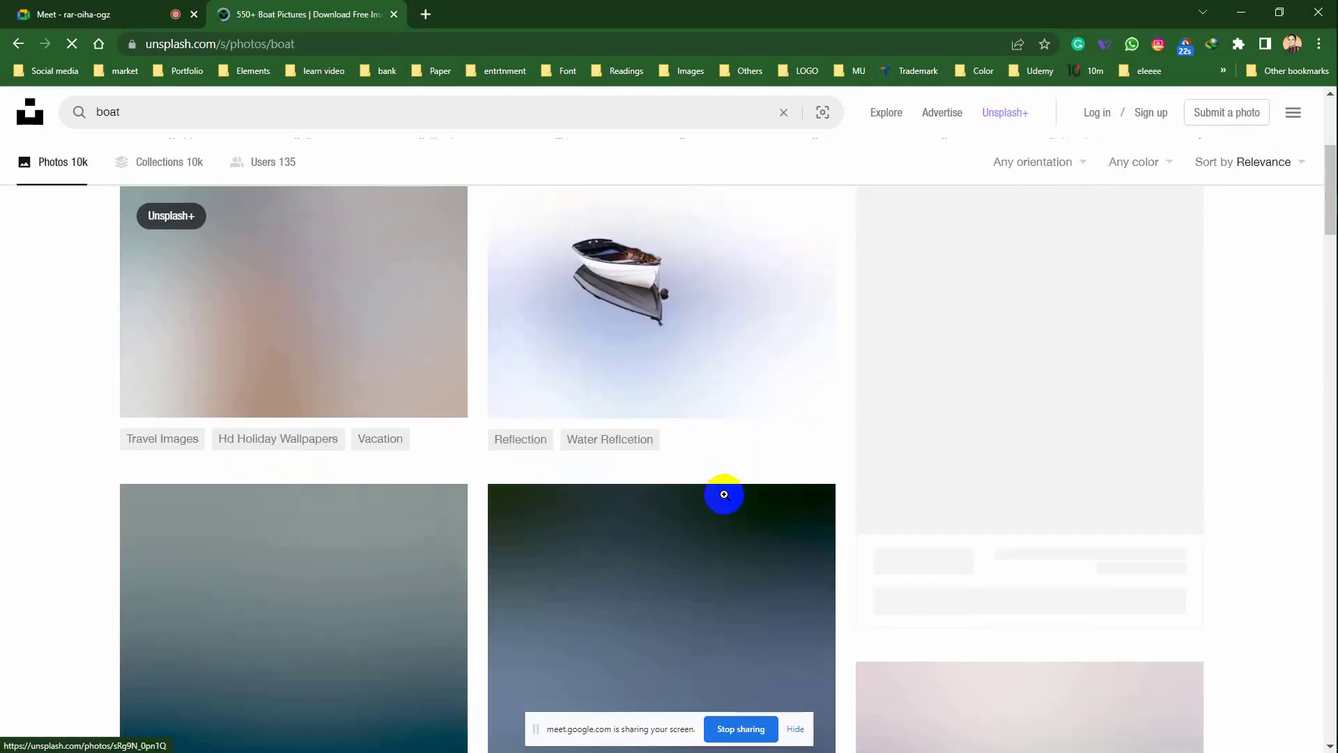
scroll(600, 488, "down", 5)
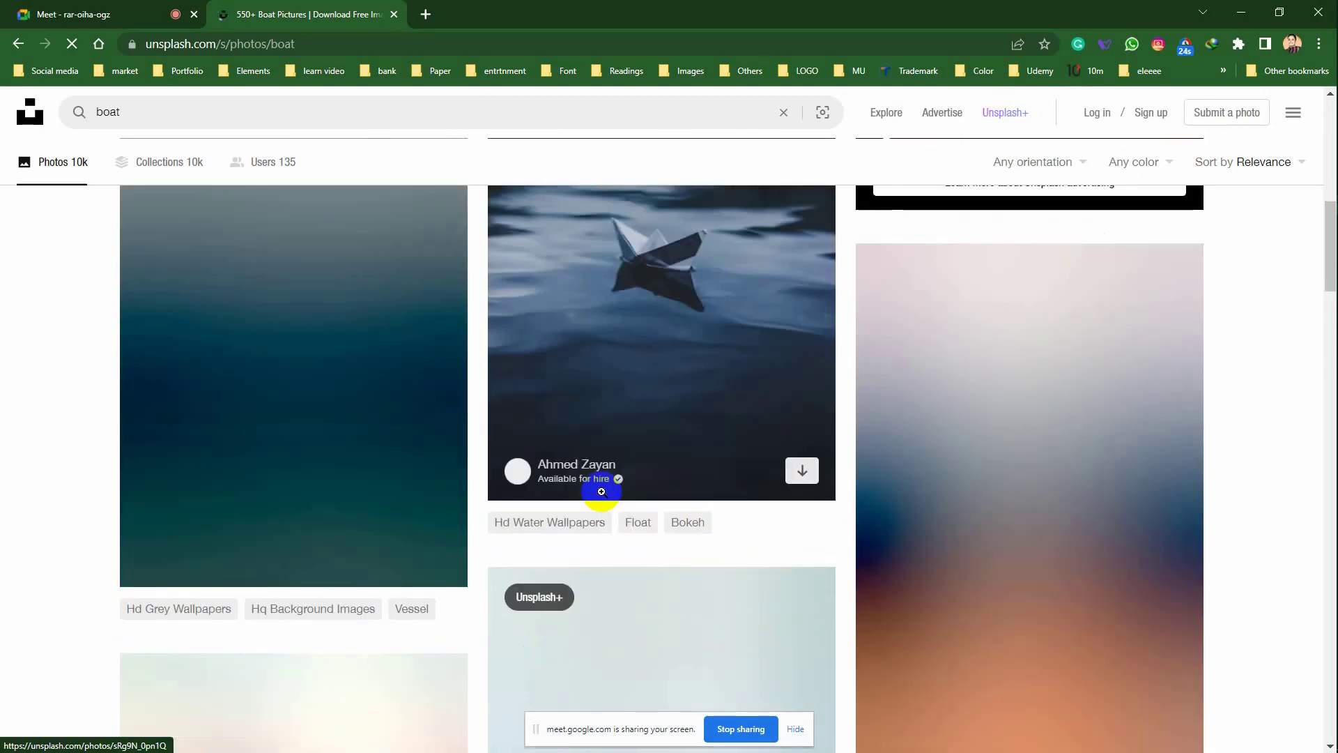
scroll(600, 492, "up", 4)
right_click(507, 554)
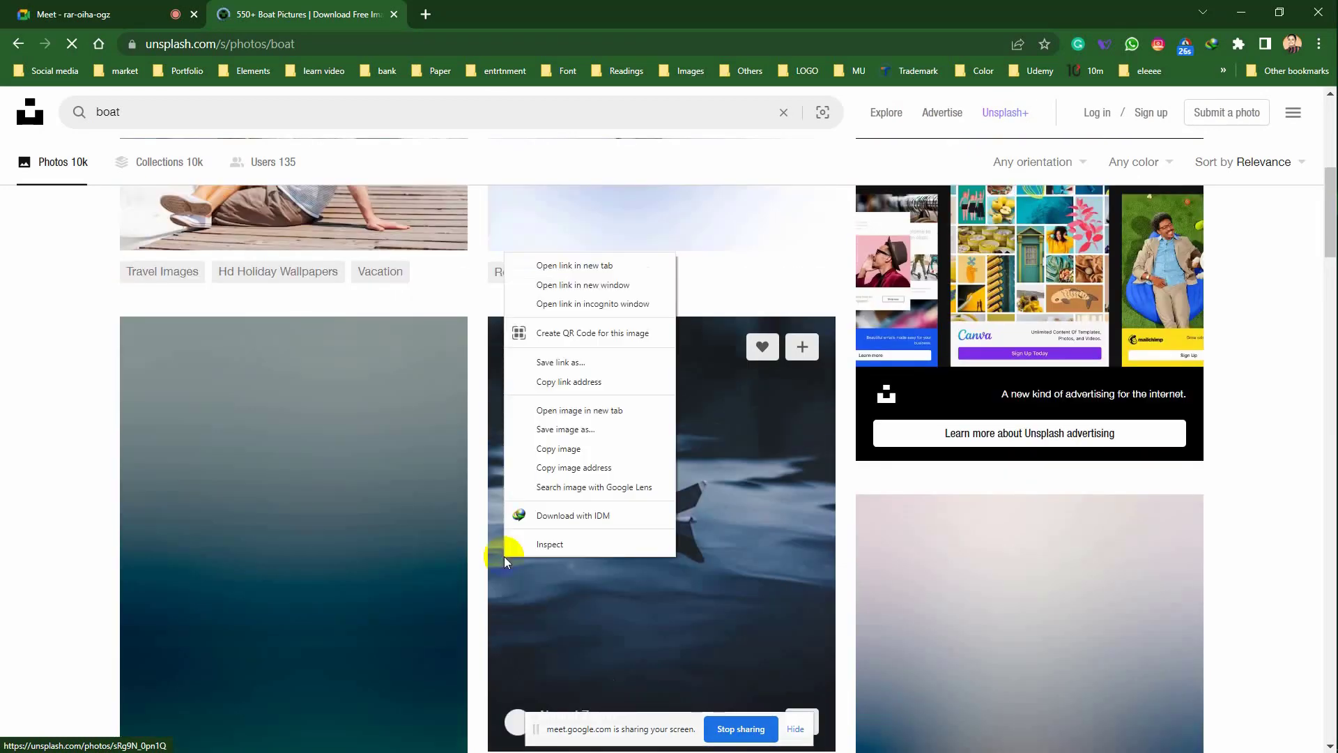
left_click(588, 265)
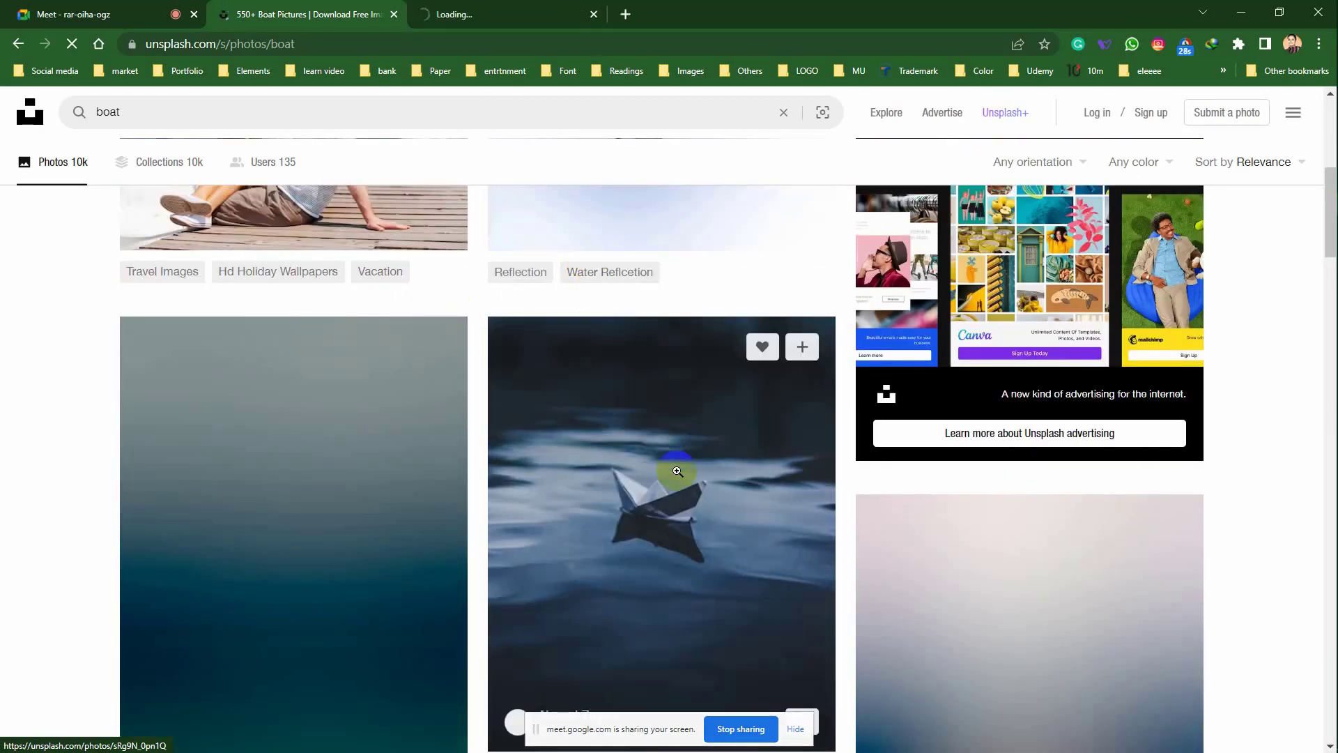
Look through more of the boat photos in the search results.
scroll(678, 473, "down", 7)
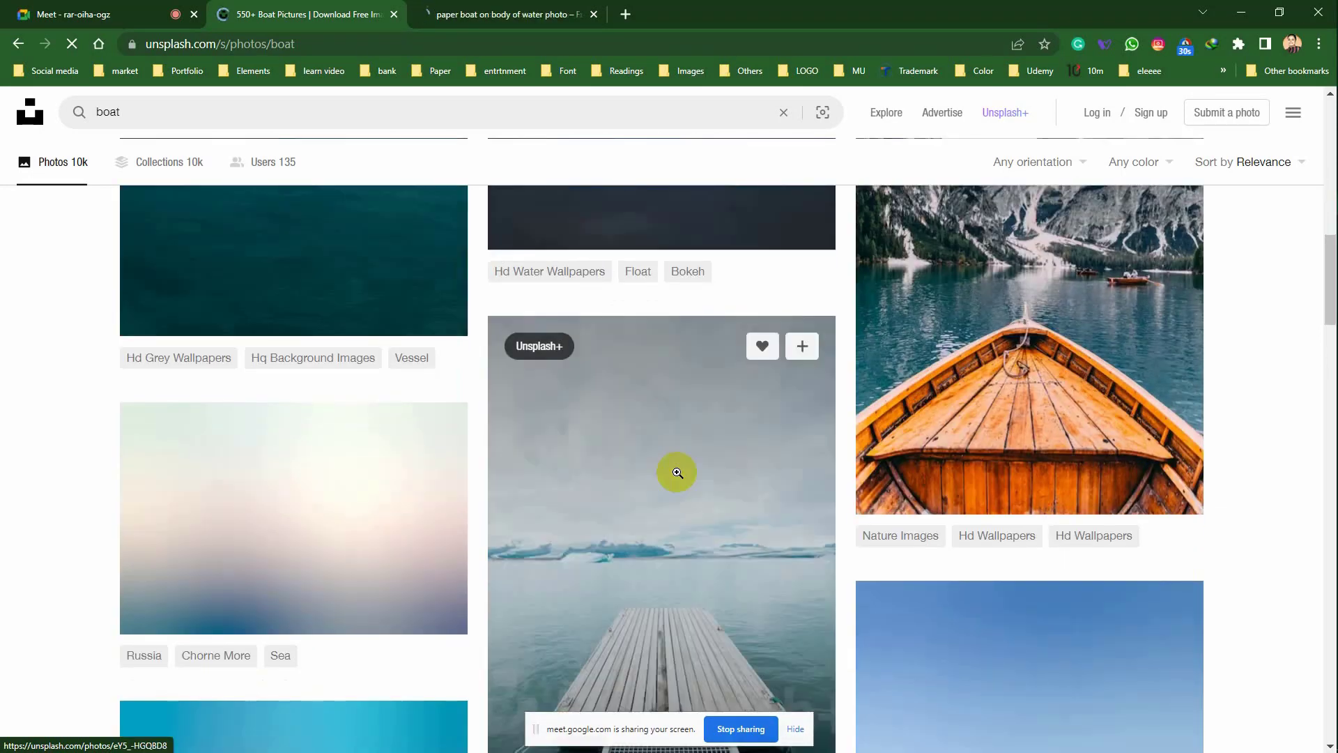
scroll(676, 473, "down", 3)
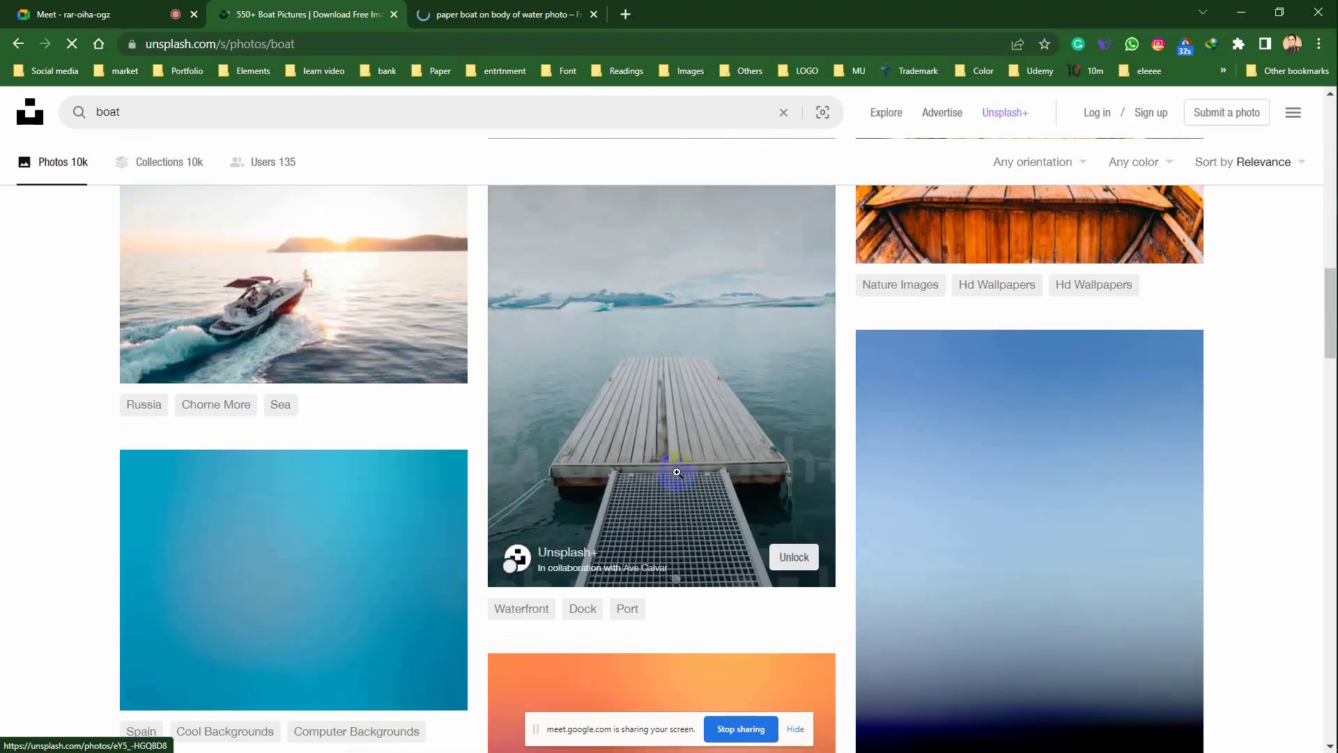
scroll(677, 473, "down", 5)
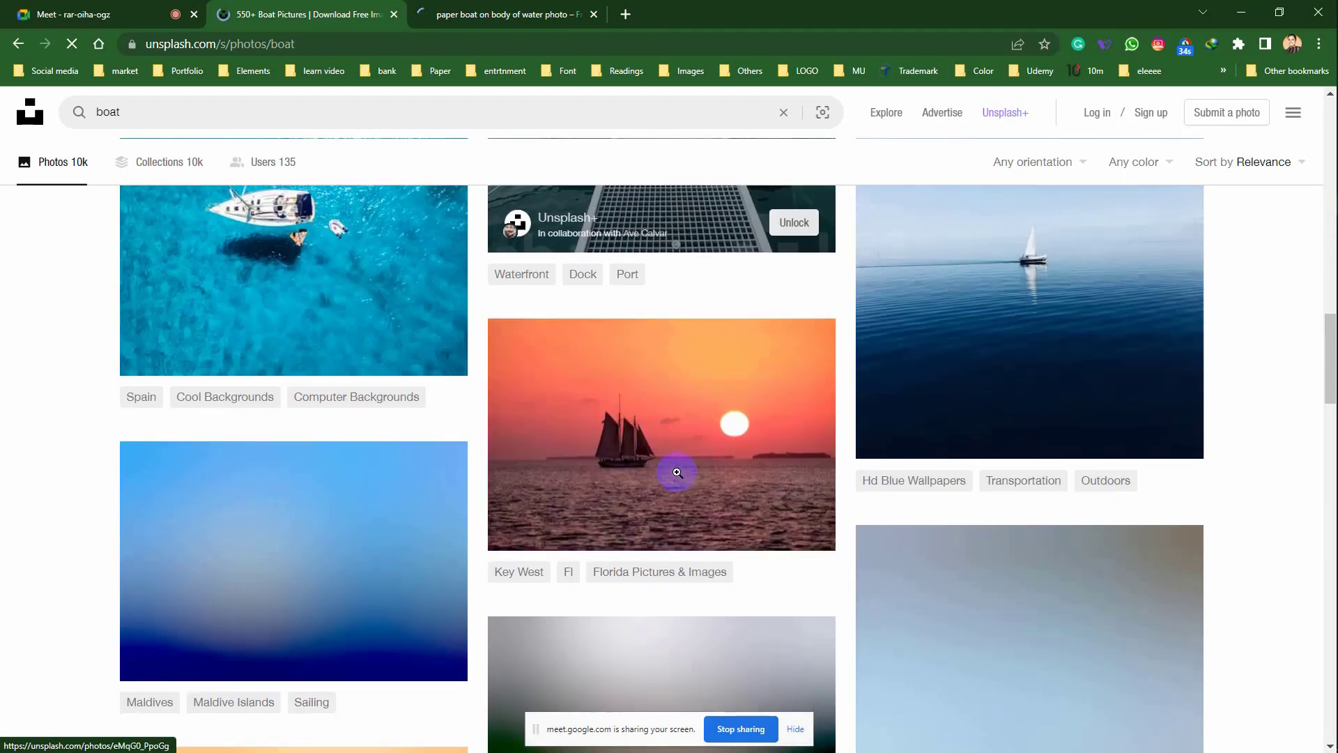
scroll(677, 473, "down", 1)
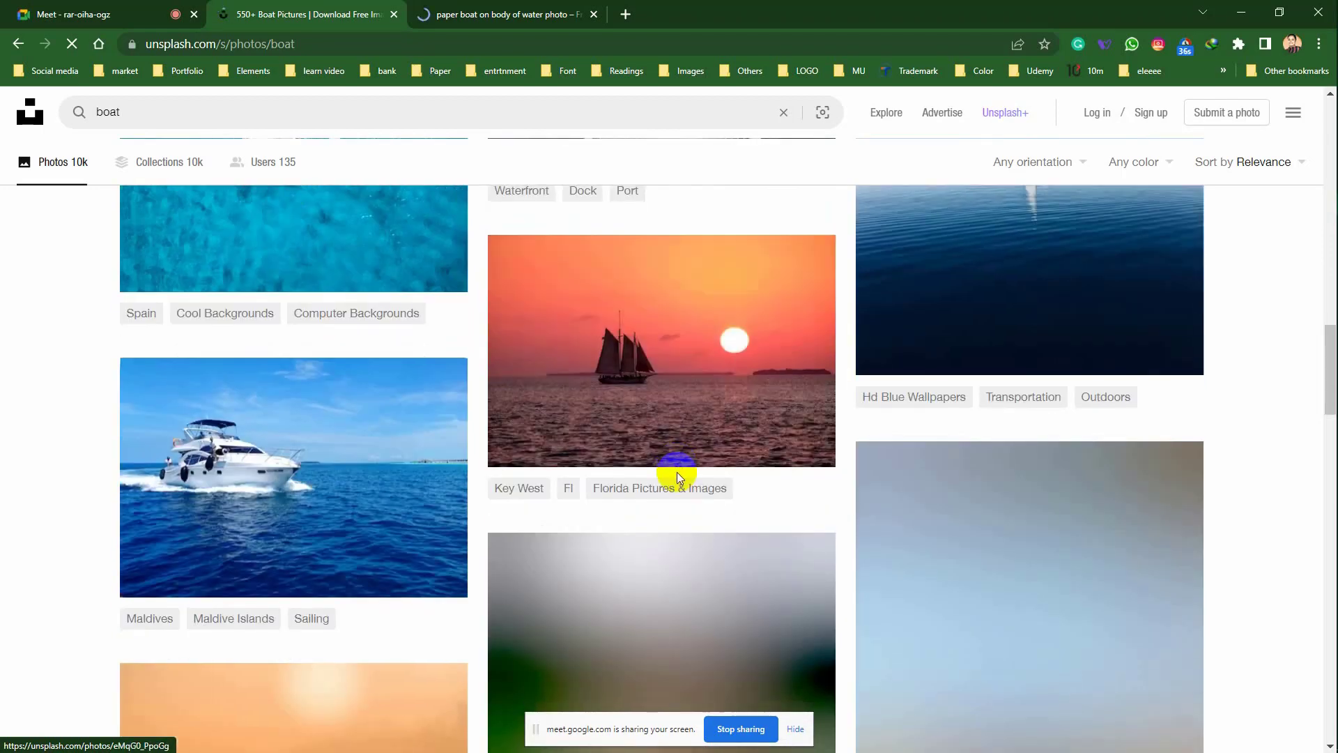
scroll(676, 473, "down", 4)
scroll(676, 471, "down", 4)
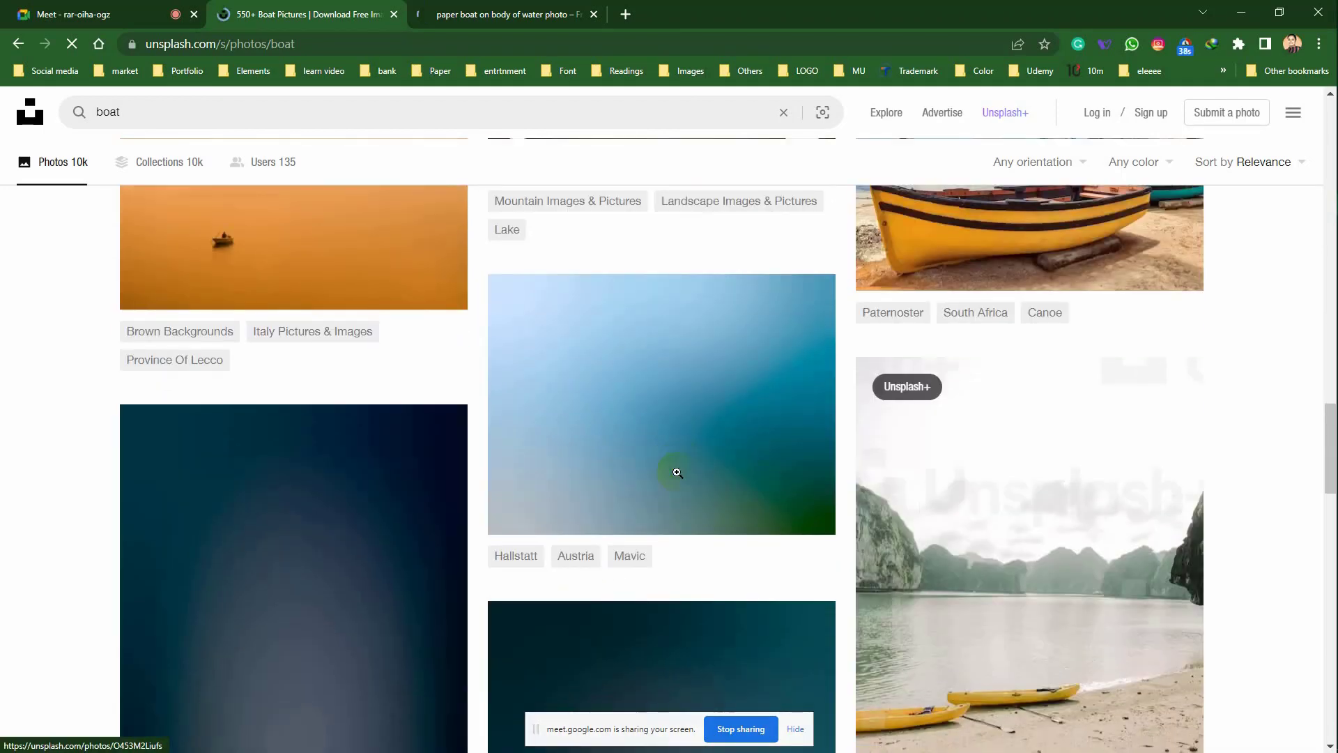
Download the paper boat photo as a JPEG image into the Spot folder, and show the download in File Explorer.
left_click(545, 7)
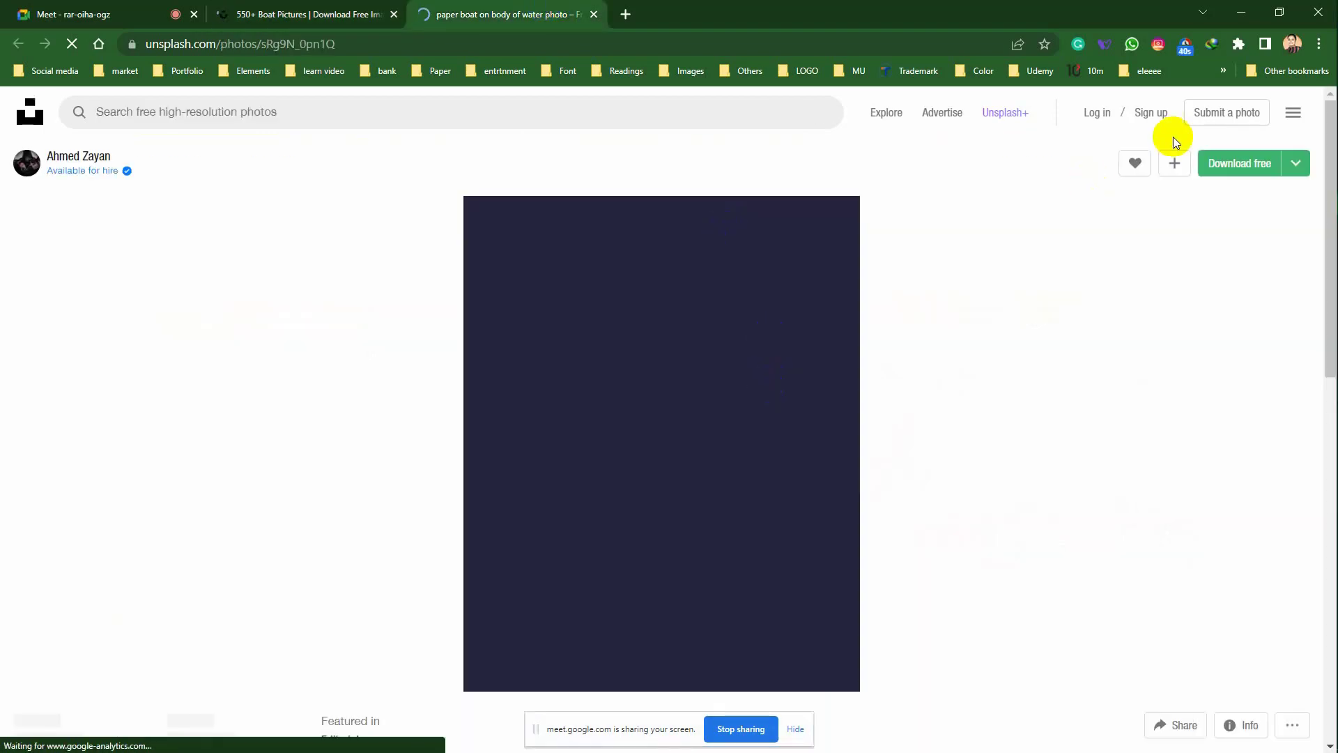
left_click(1228, 168)
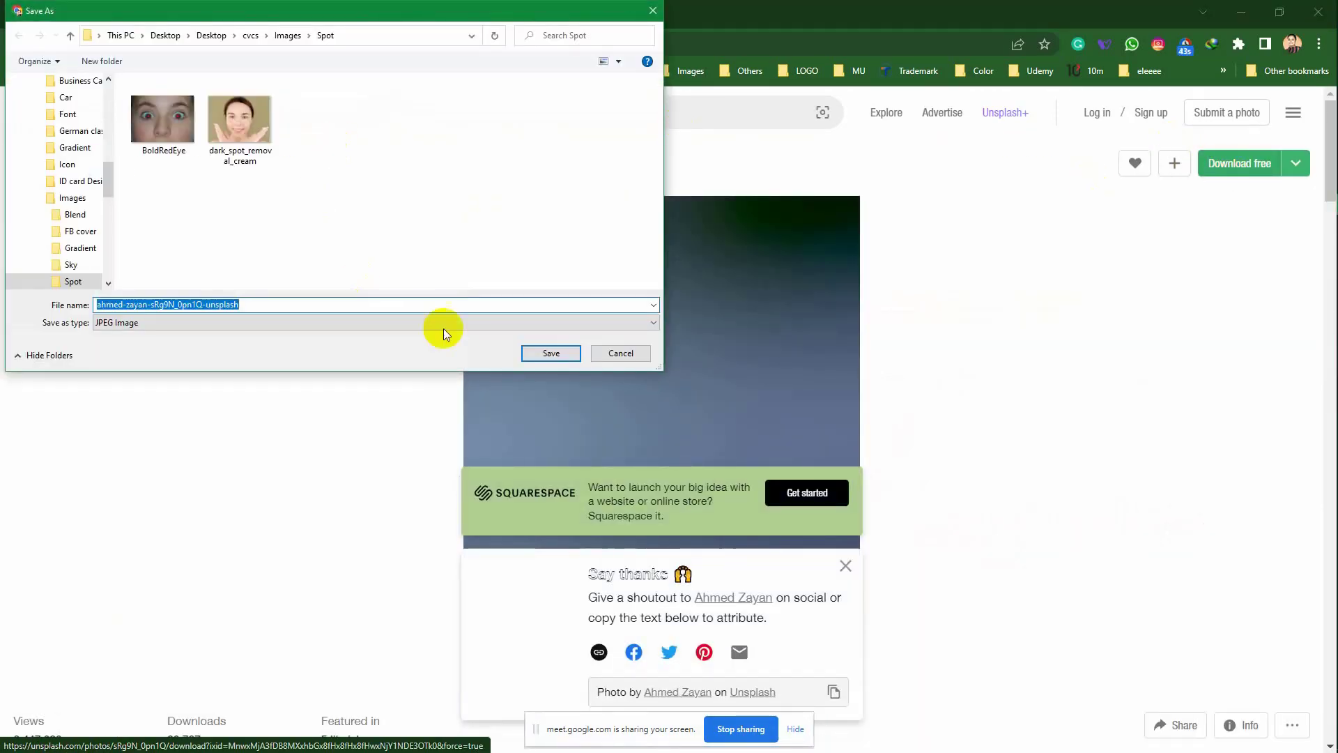
left_click(550, 350)
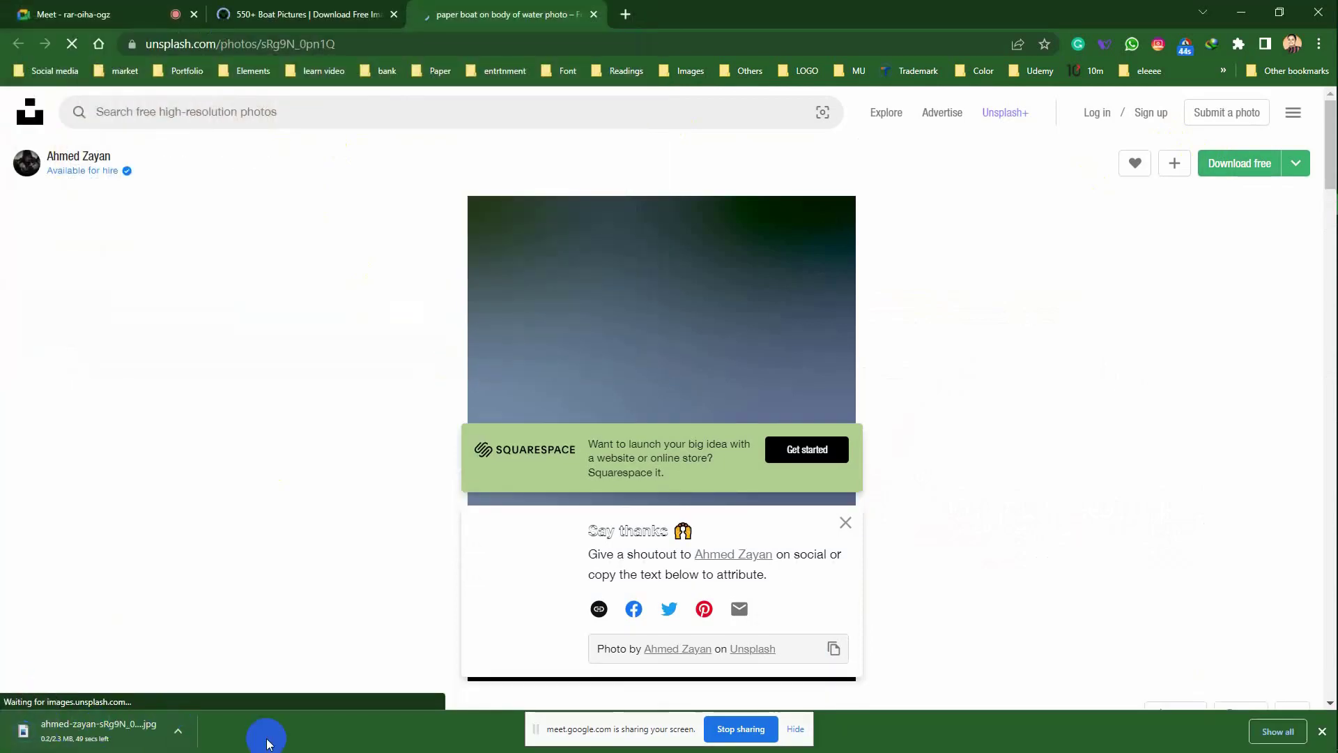
left_click(177, 732)
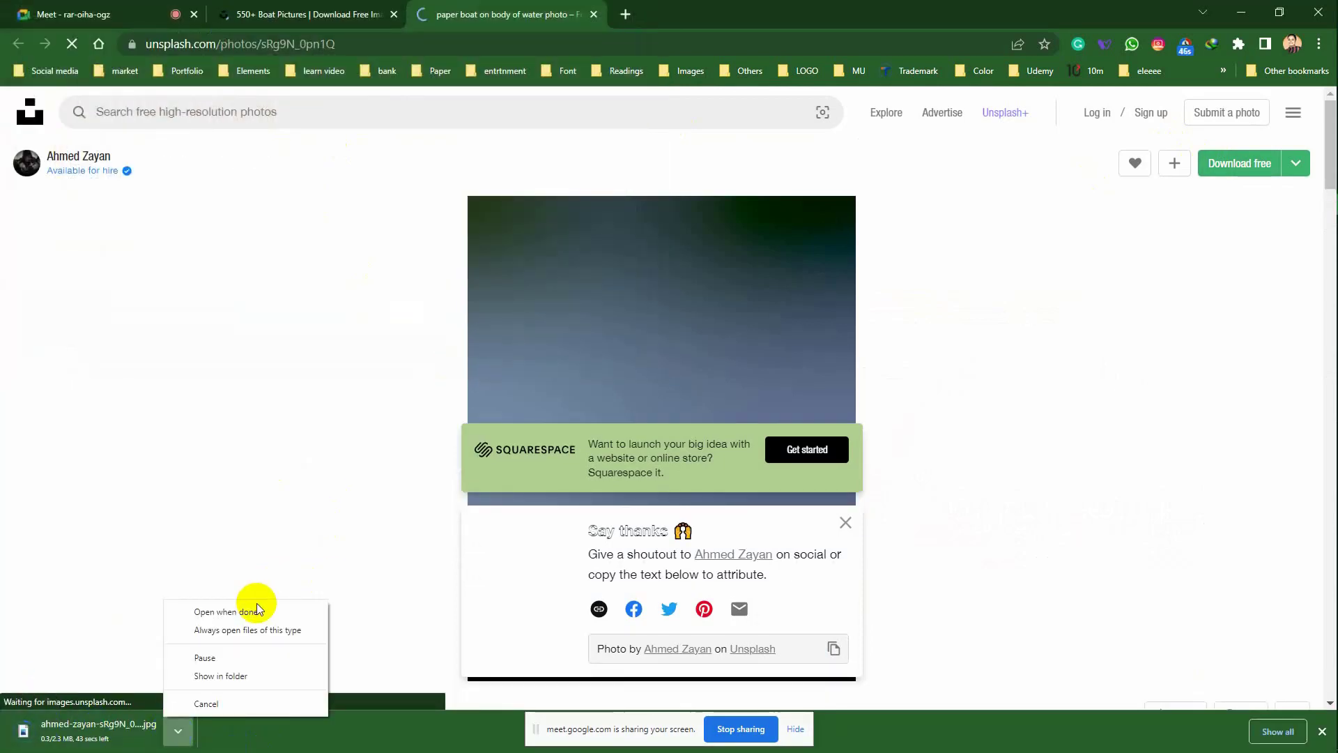
left_click(228, 676)
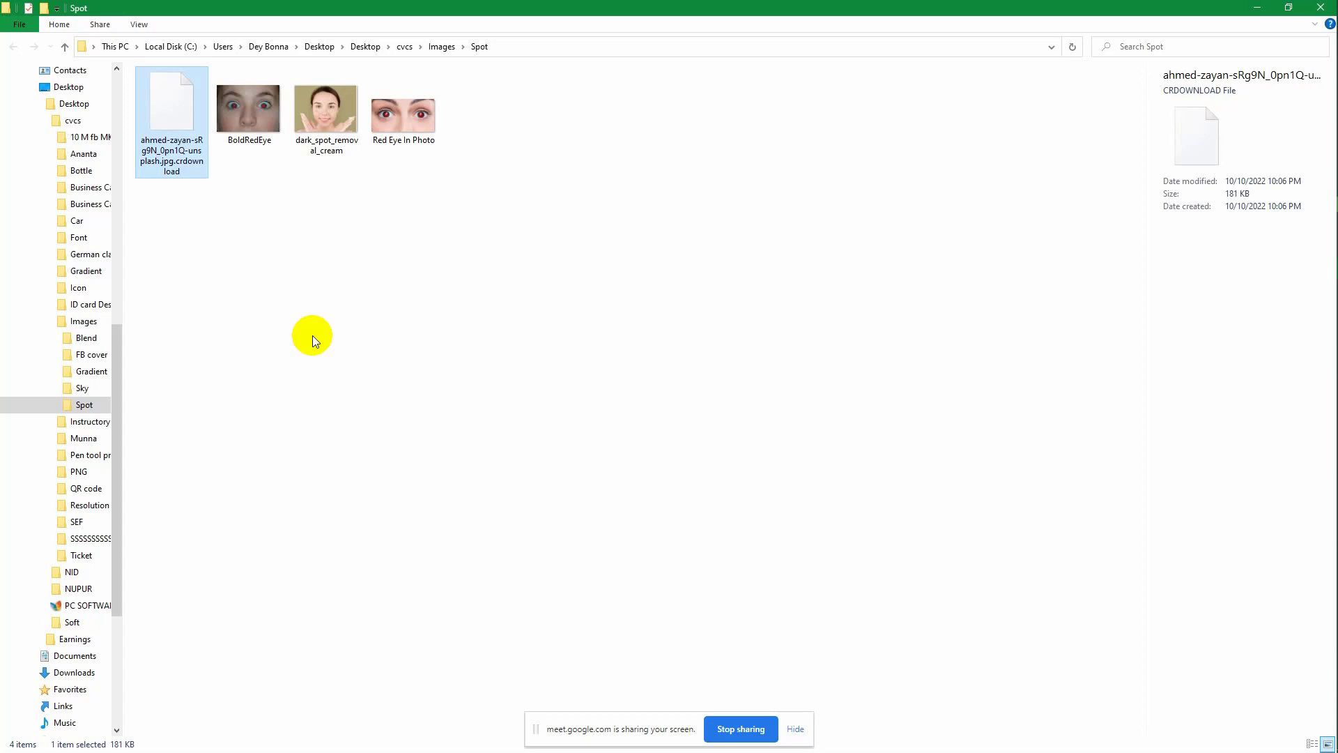
Show the finished paper boat download in its folder and open the image in Photoshop.
mouse_move(1325, 211)
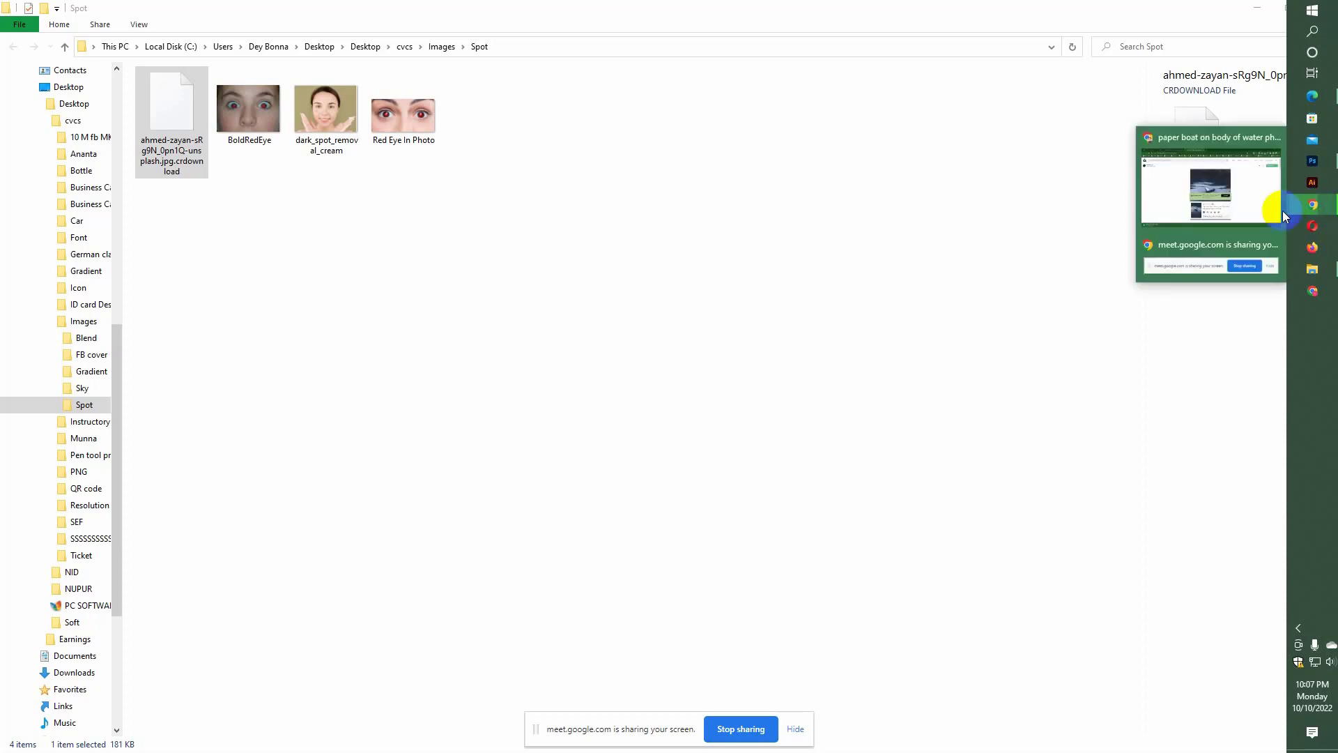
left_click(1225, 199)
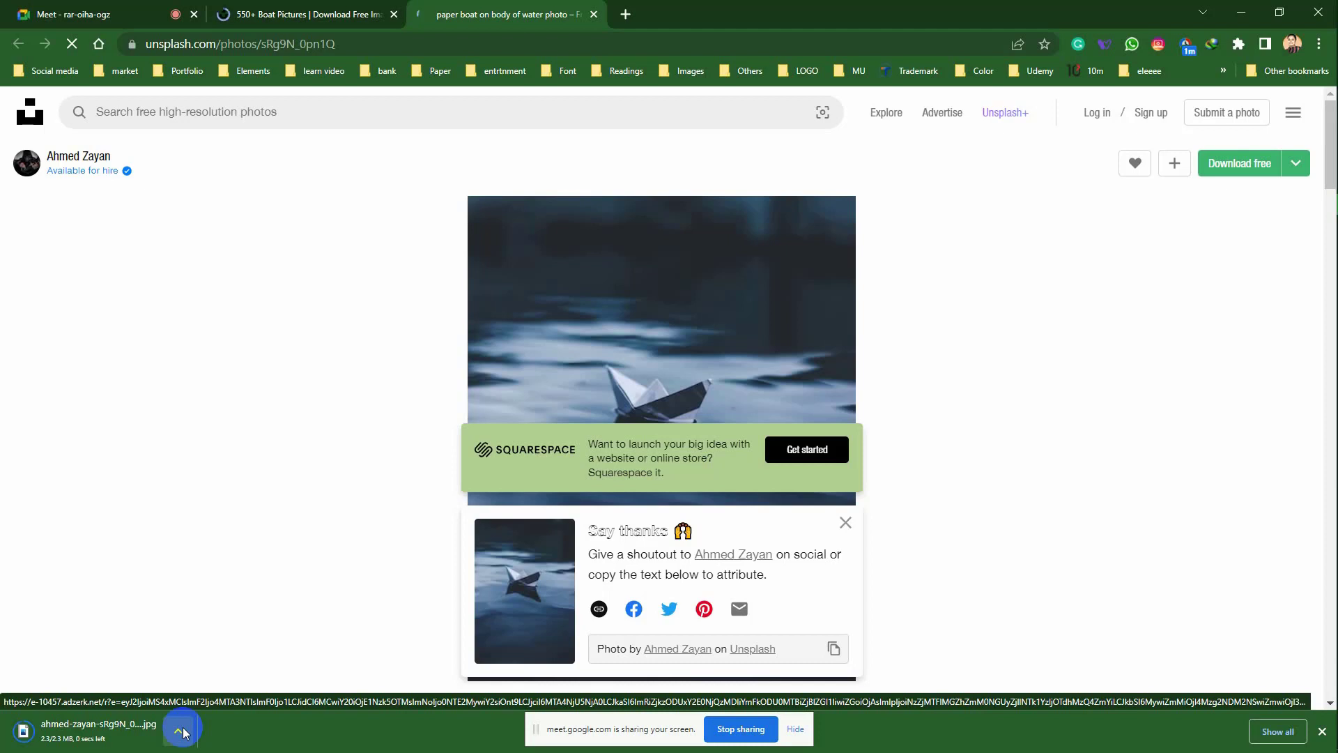
left_click(181, 730)
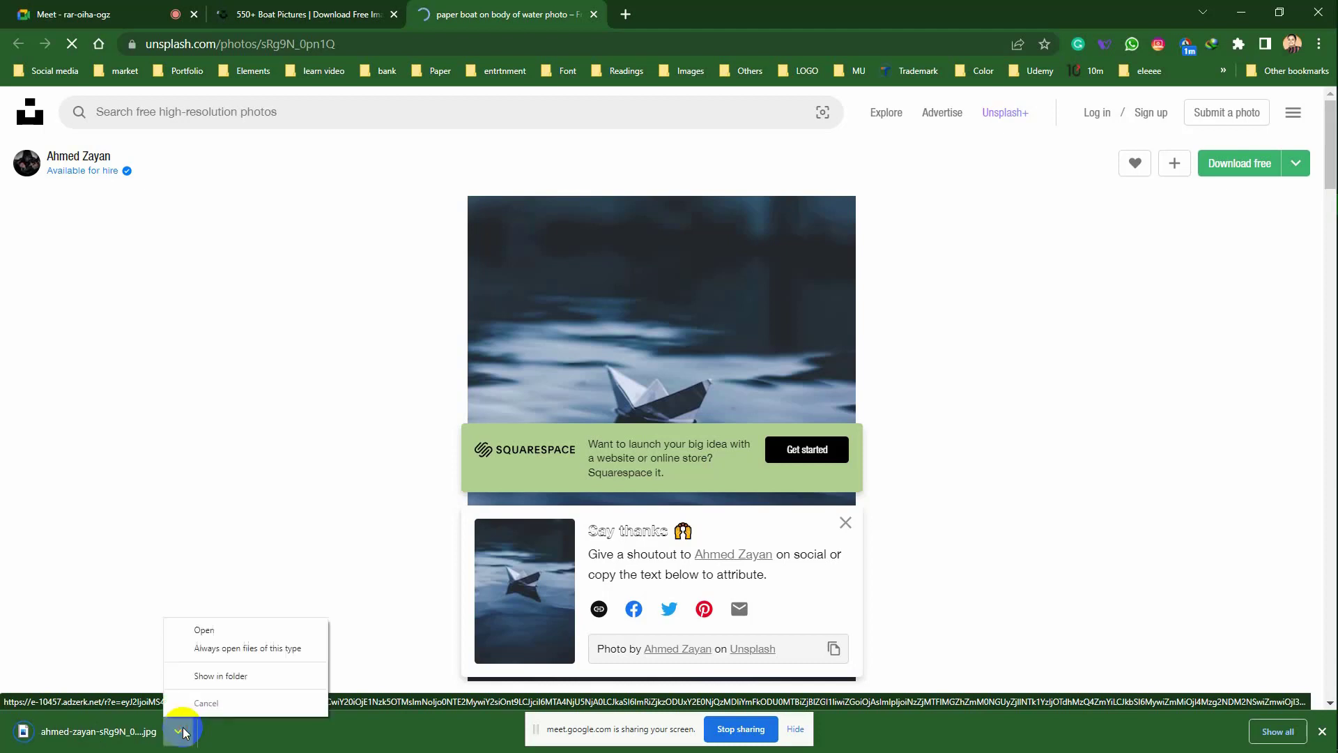
left_click(234, 676)
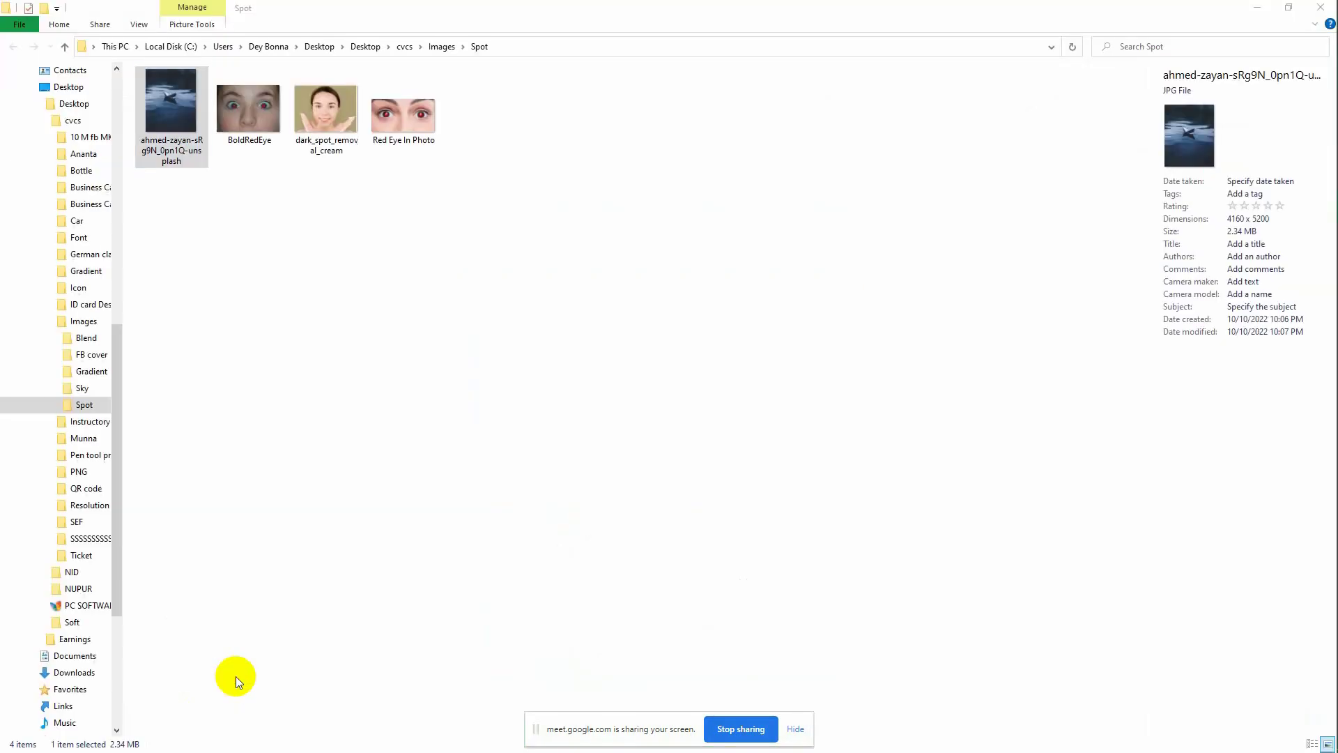
right_click(147, 102)
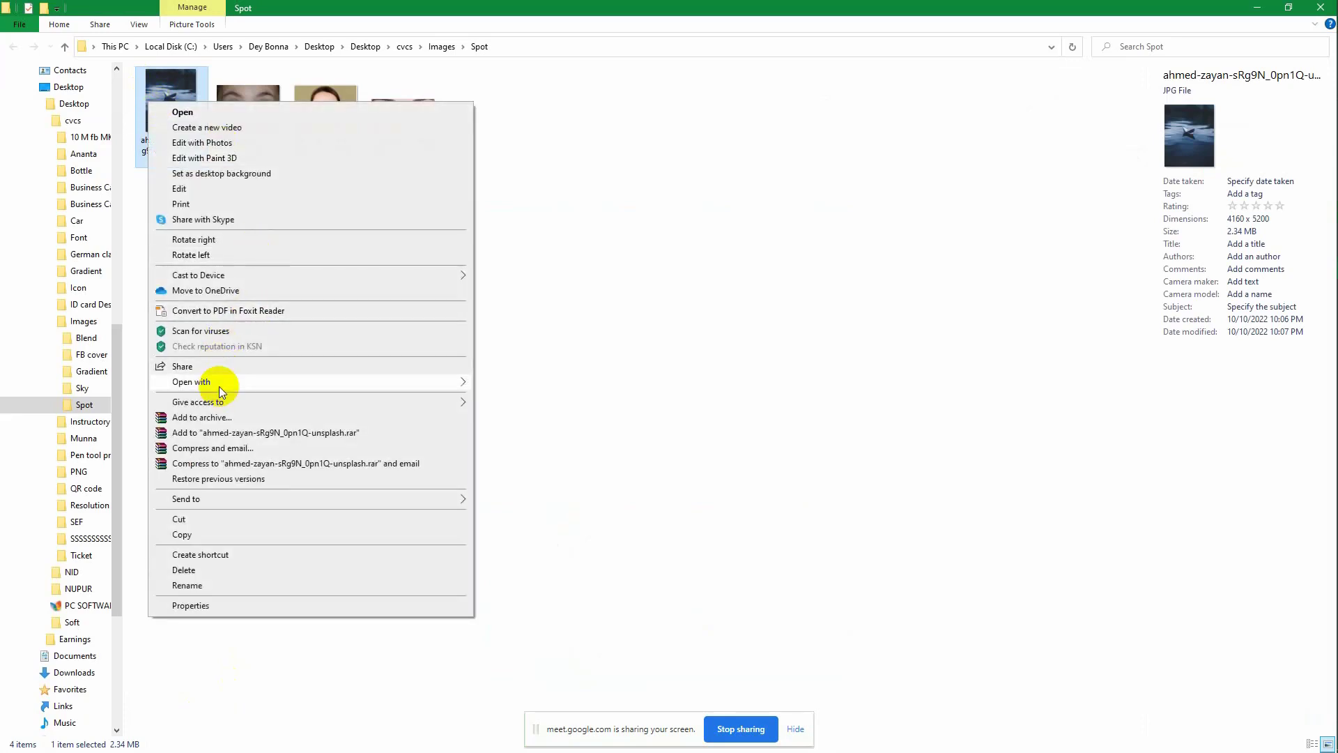
mouse_move(240, 383)
left_click(592, 403)
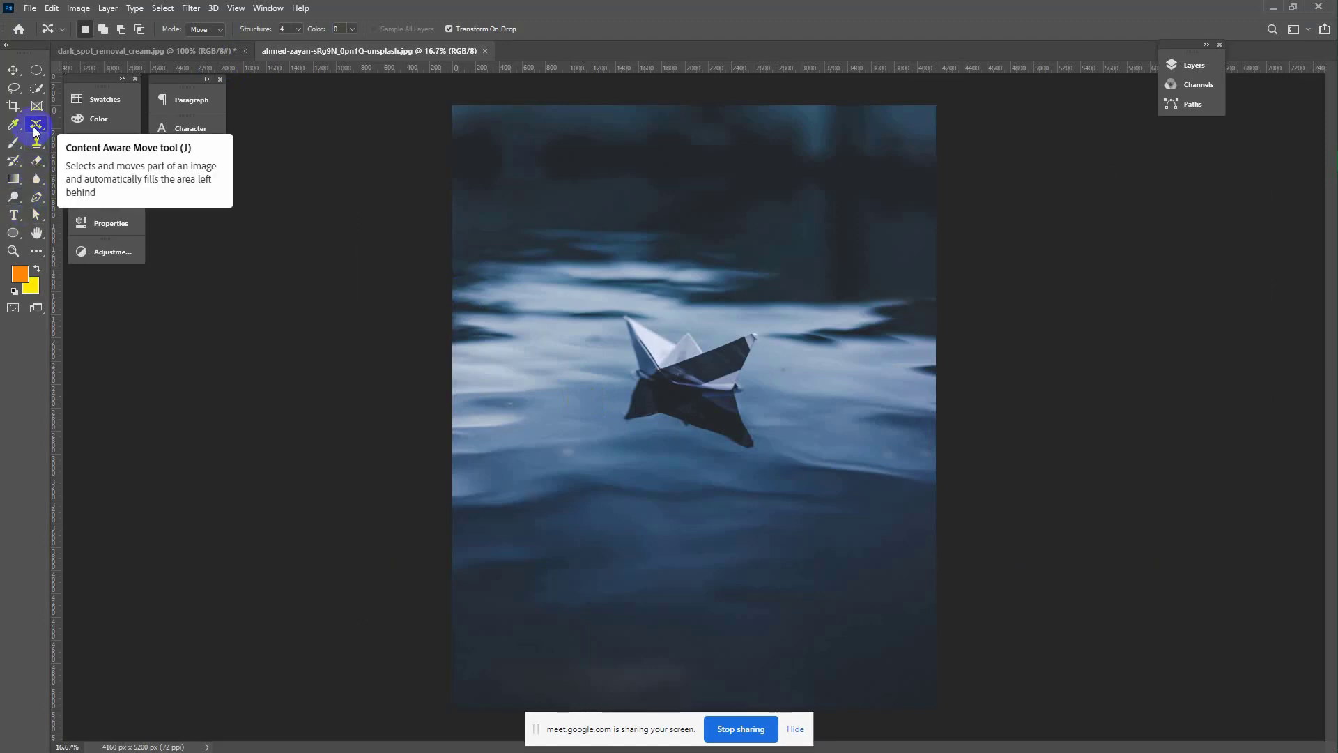
Check the Content-Aware Move mode options and select the Content-Aware Move tool in Move mode.
left_click(228, 32)
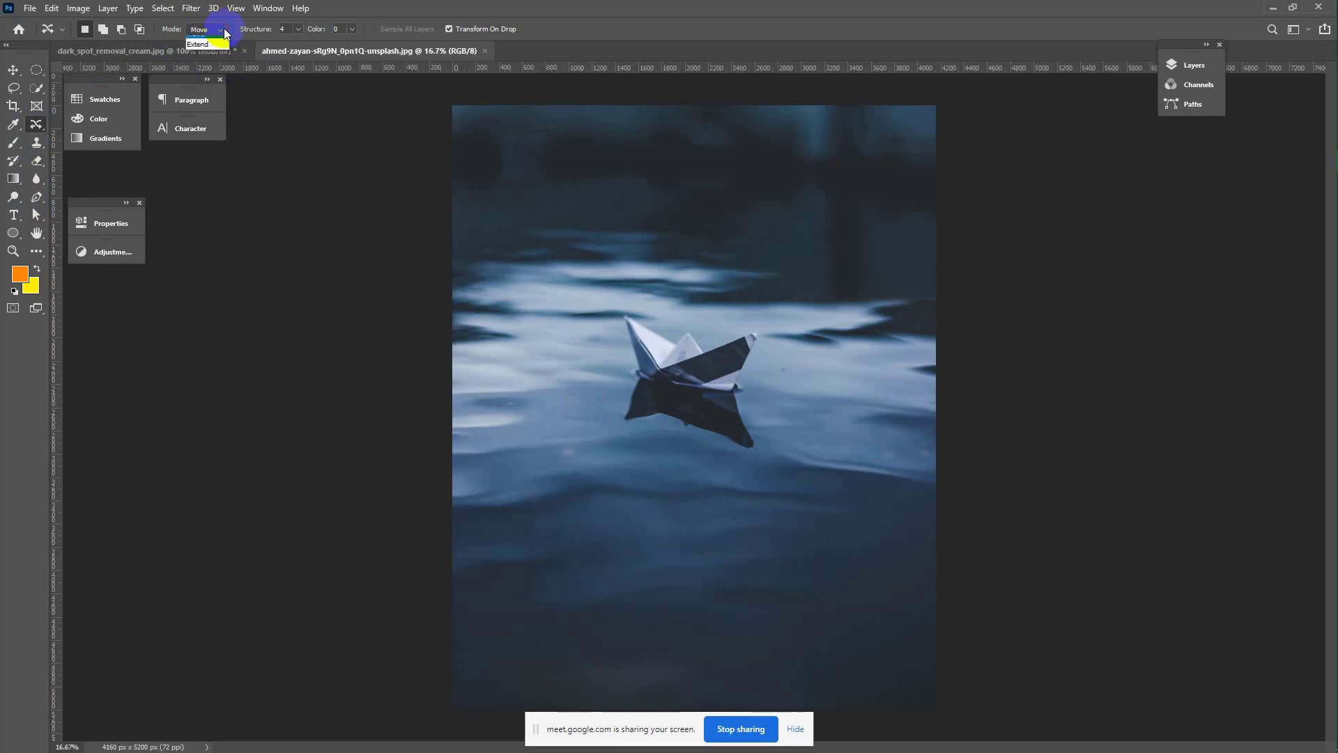
left_click(214, 57)
left_click(220, 30)
left_click(208, 48)
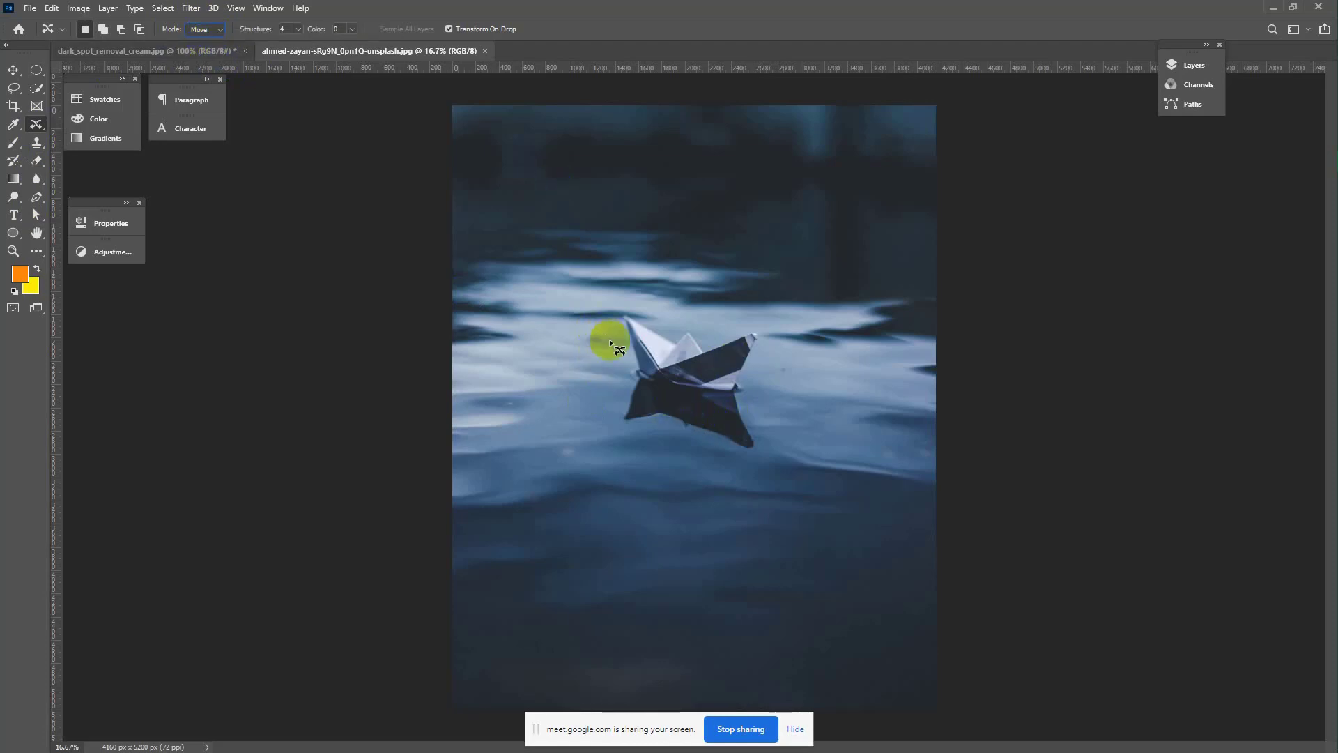
right_click(37, 125)
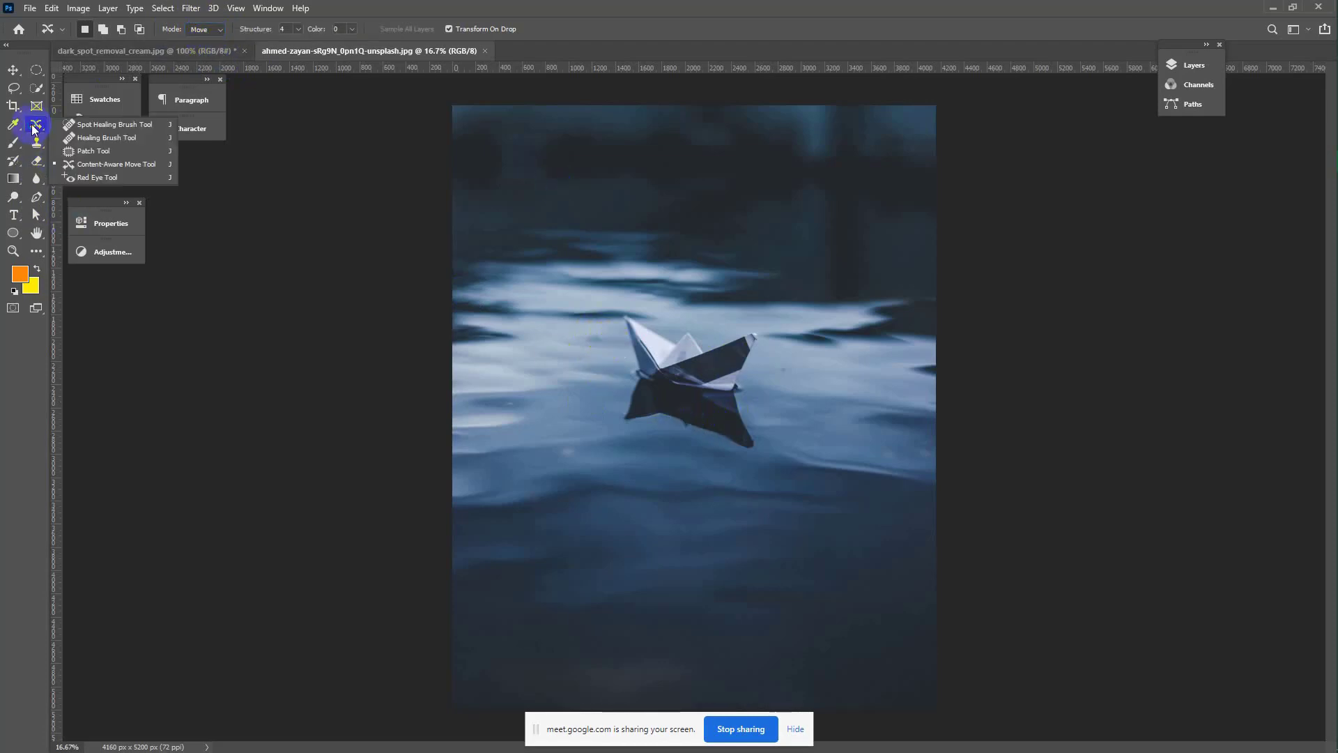
left_click(115, 165)
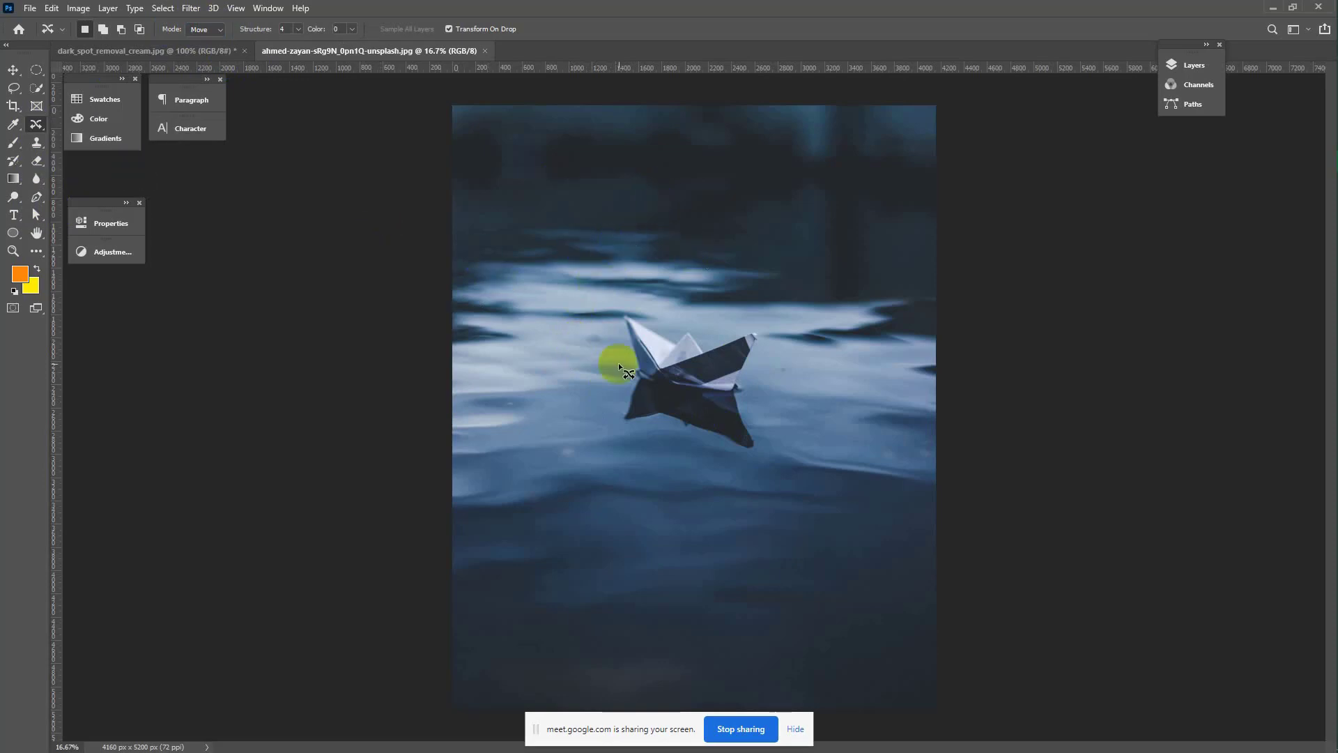
Outline the boat and its reflection loosely, relocate them to the photo's upper right with Content-Aware Move, and deselect.
mouse_move(619, 368)
left_mouse_down()
mouse_move(613, 300)
mouse_move(681, 278)
mouse_move(758, 320)
mouse_move(786, 427)
mouse_move(690, 460)
mouse_move(618, 440)
mouse_move(615, 373)
mouse_move(619, 359)
mouse_move(651, 379)
mouse_move(782, 284)
mouse_move(813, 239)
mouse_move(795, 222)
left_mouse_up()
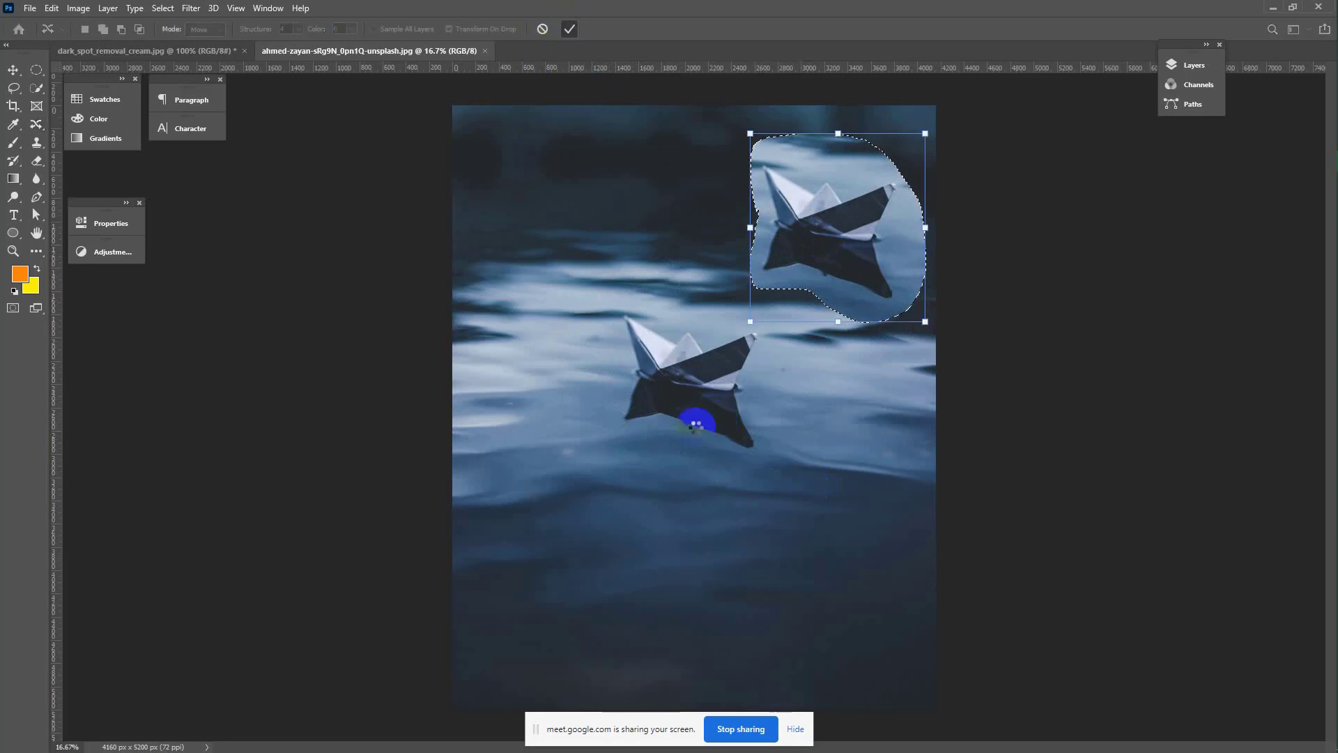
left_click(572, 29)
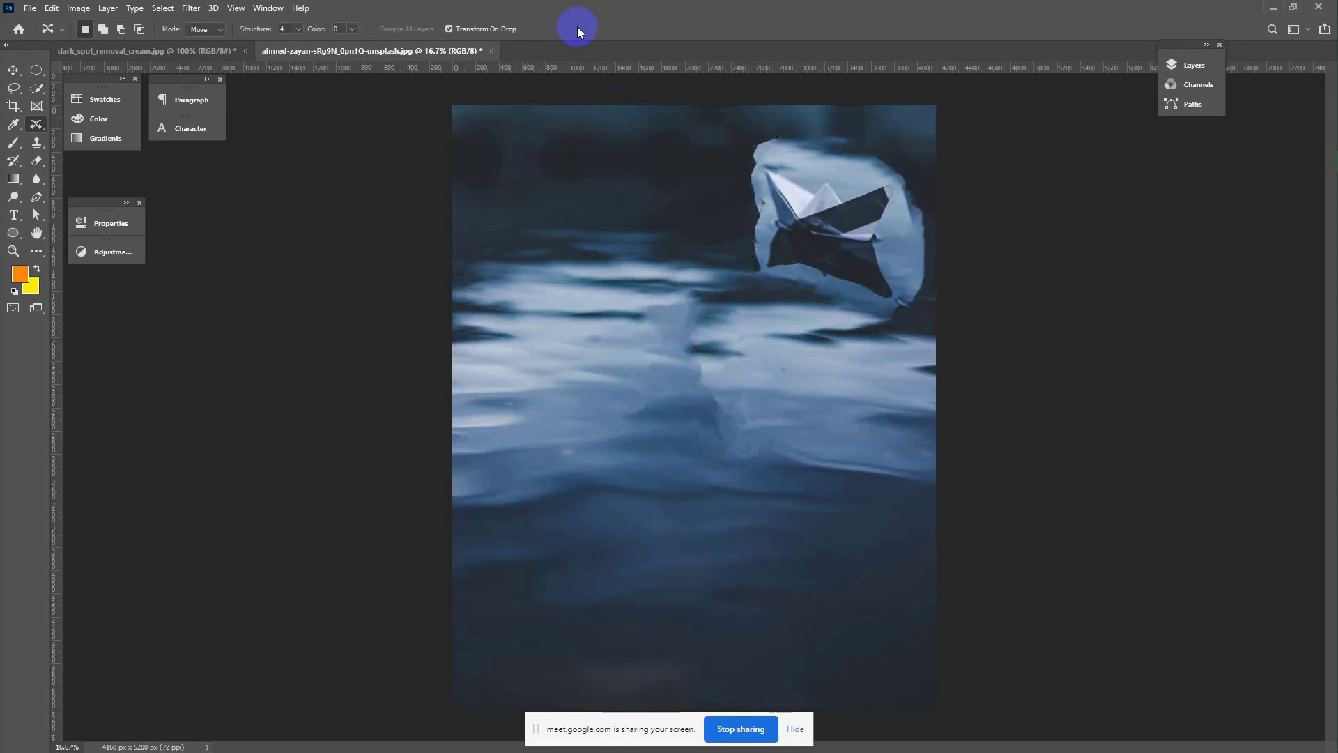
left_click(683, 276)
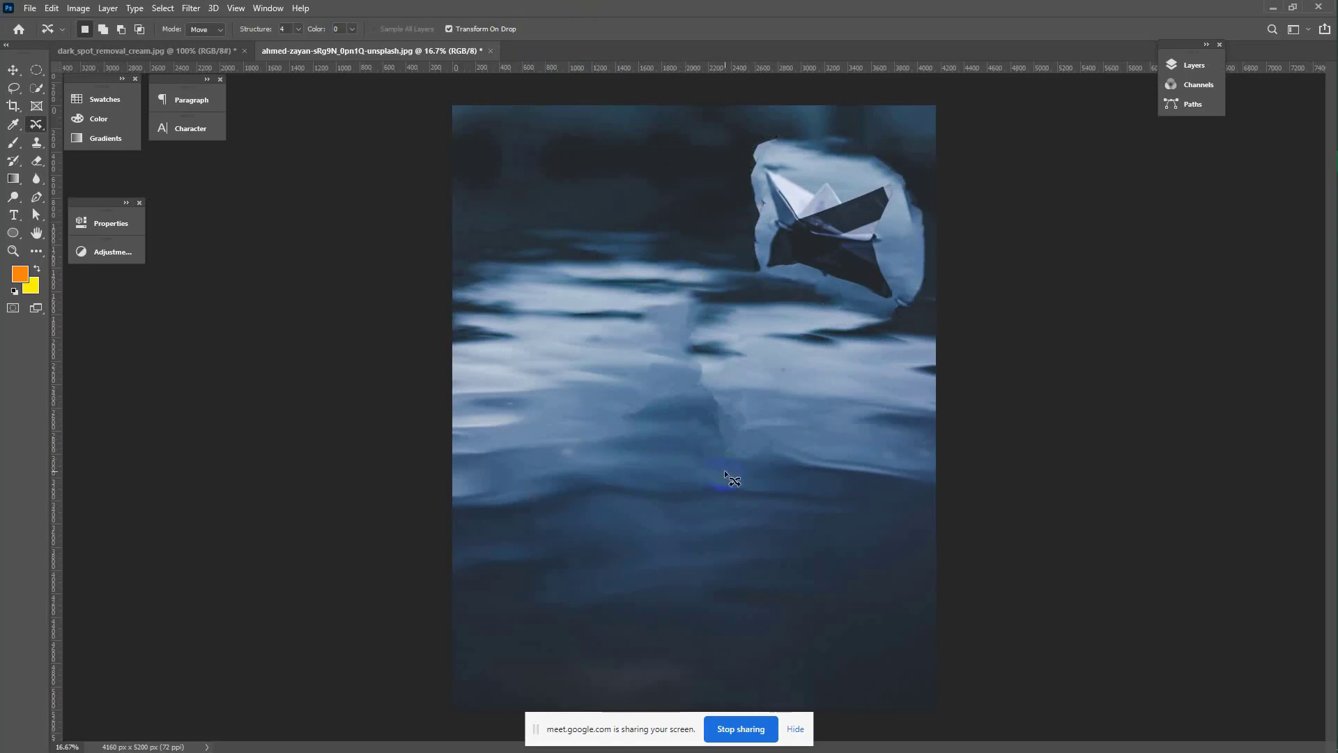
Try outlining the relocated boat on a new empty layer, and undo back to the loose selection around the original boat.
left_click(1188, 65)
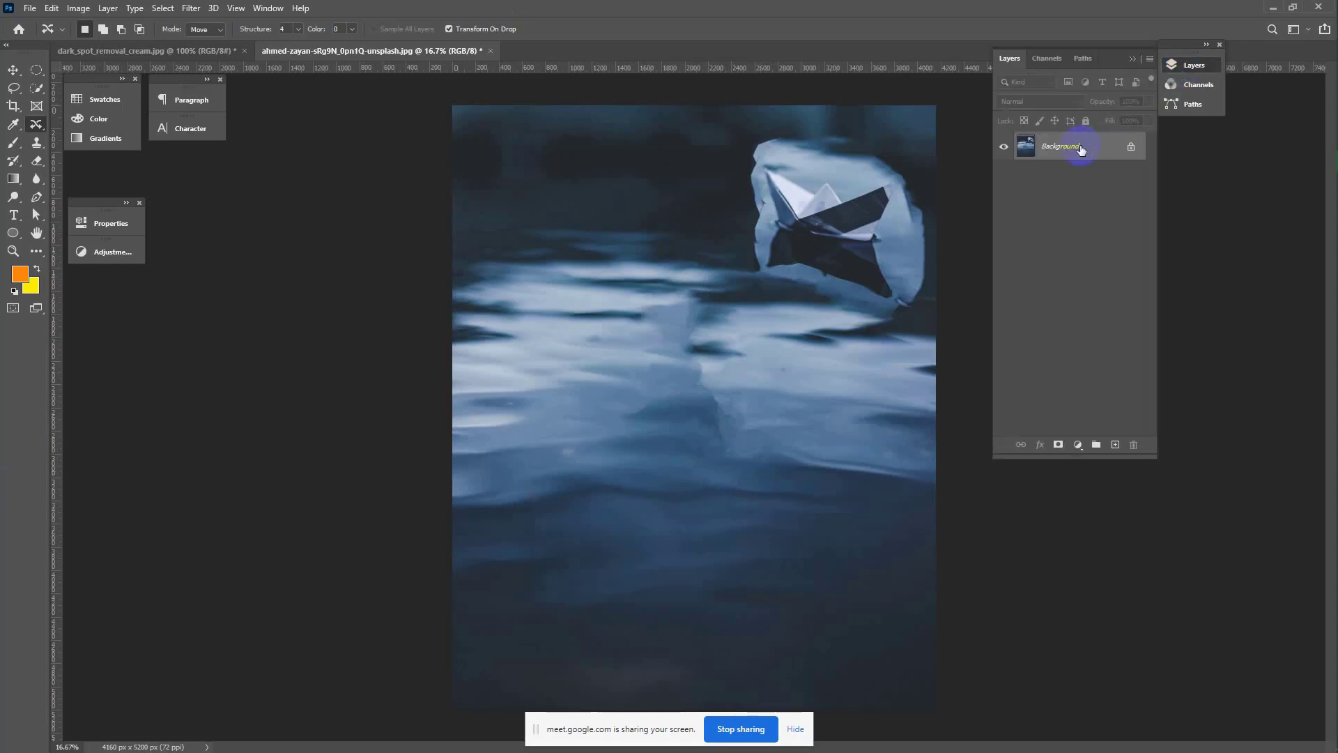
left_click(1115, 444)
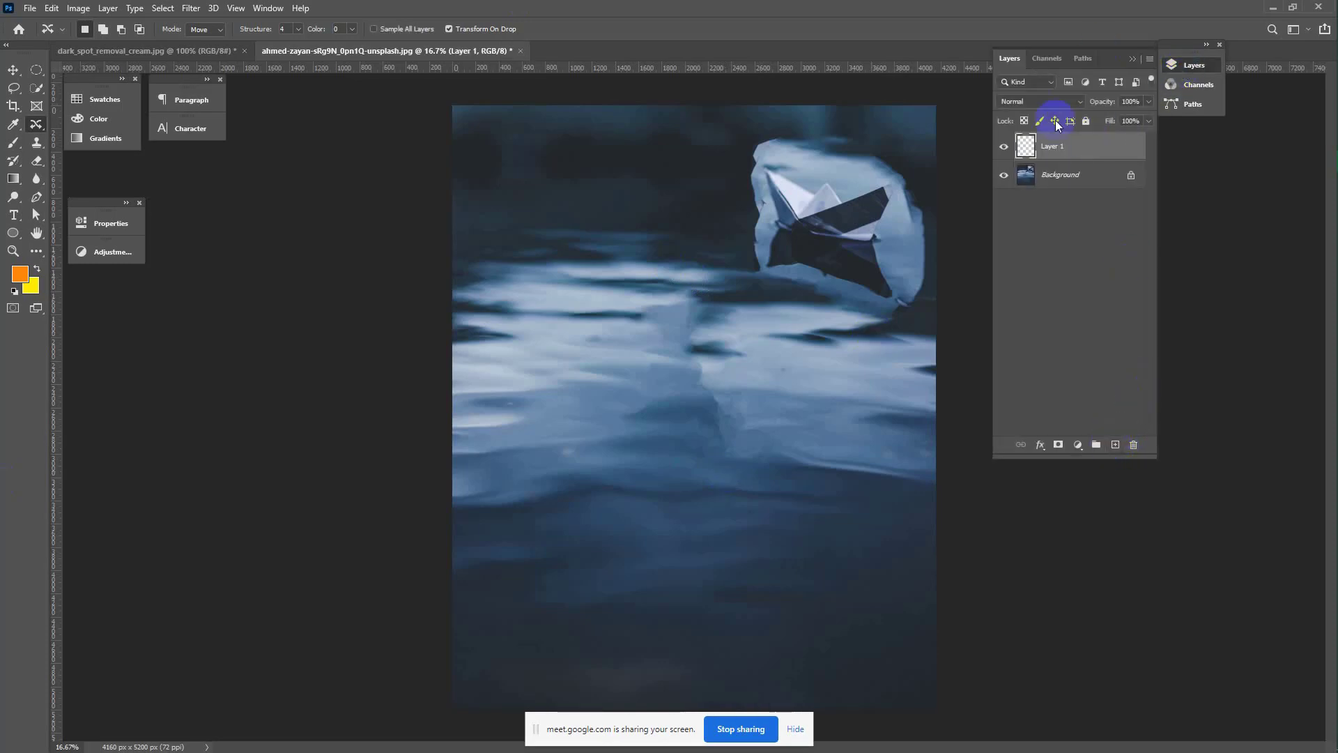
mouse_move(789, 234)
left_mouse_down()
mouse_move(740, 218)
mouse_move(787, 248)
mouse_move(788, 225)
left_mouse_up()
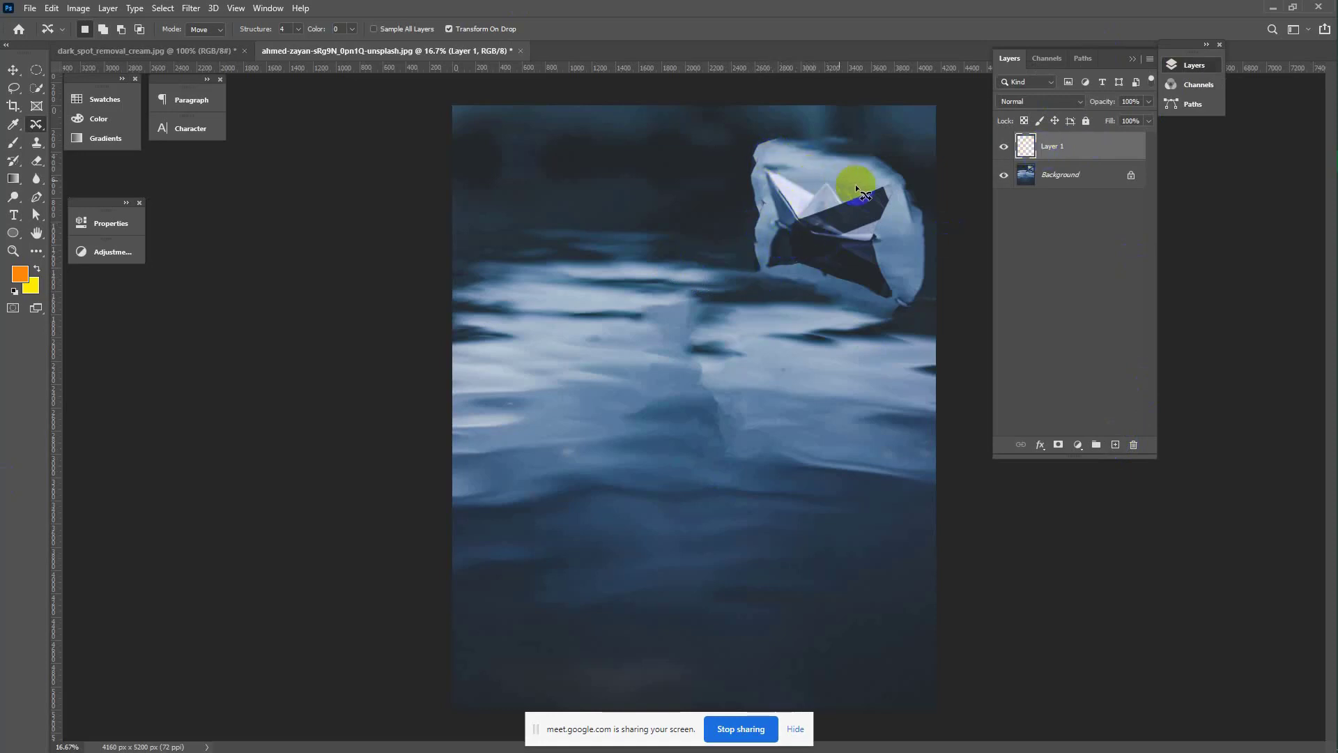
mouse_move(896, 174)
left_mouse_down()
mouse_move(776, 170)
mouse_move(885, 187)
left_mouse_up()
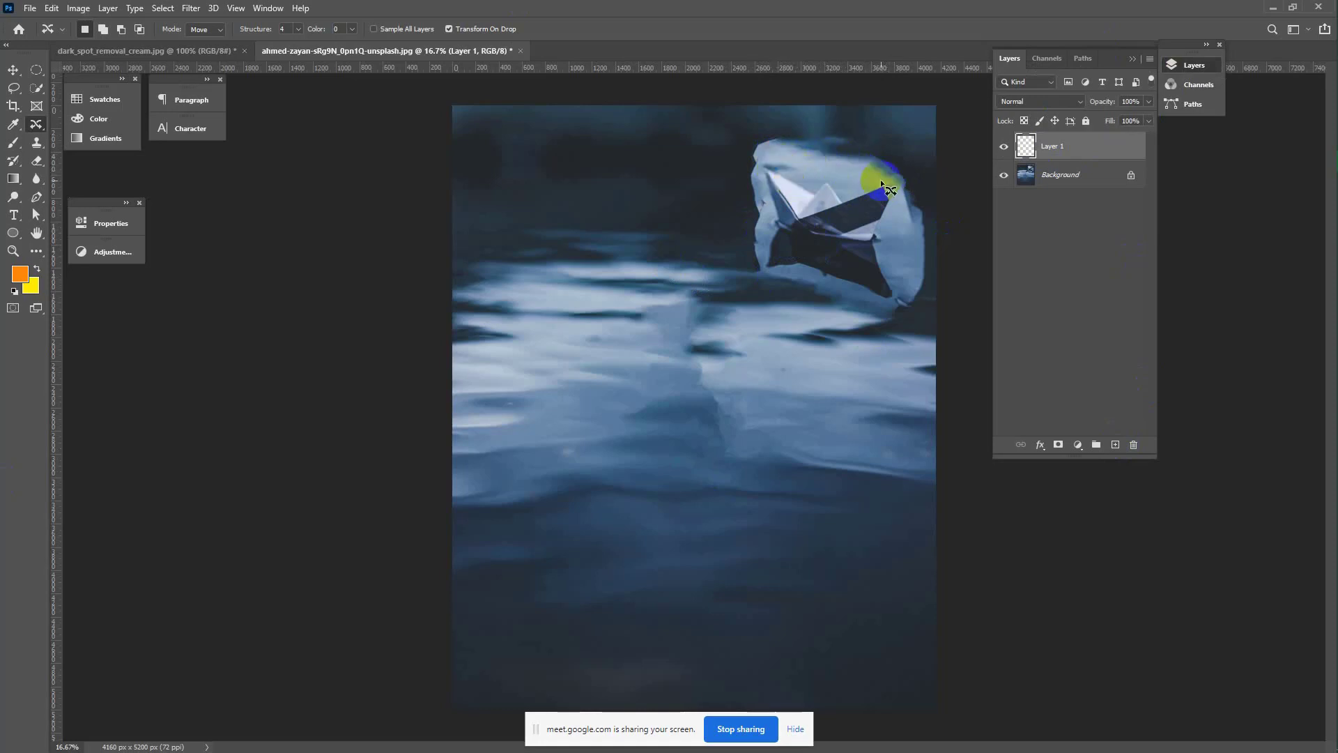
key("ctrl+z")
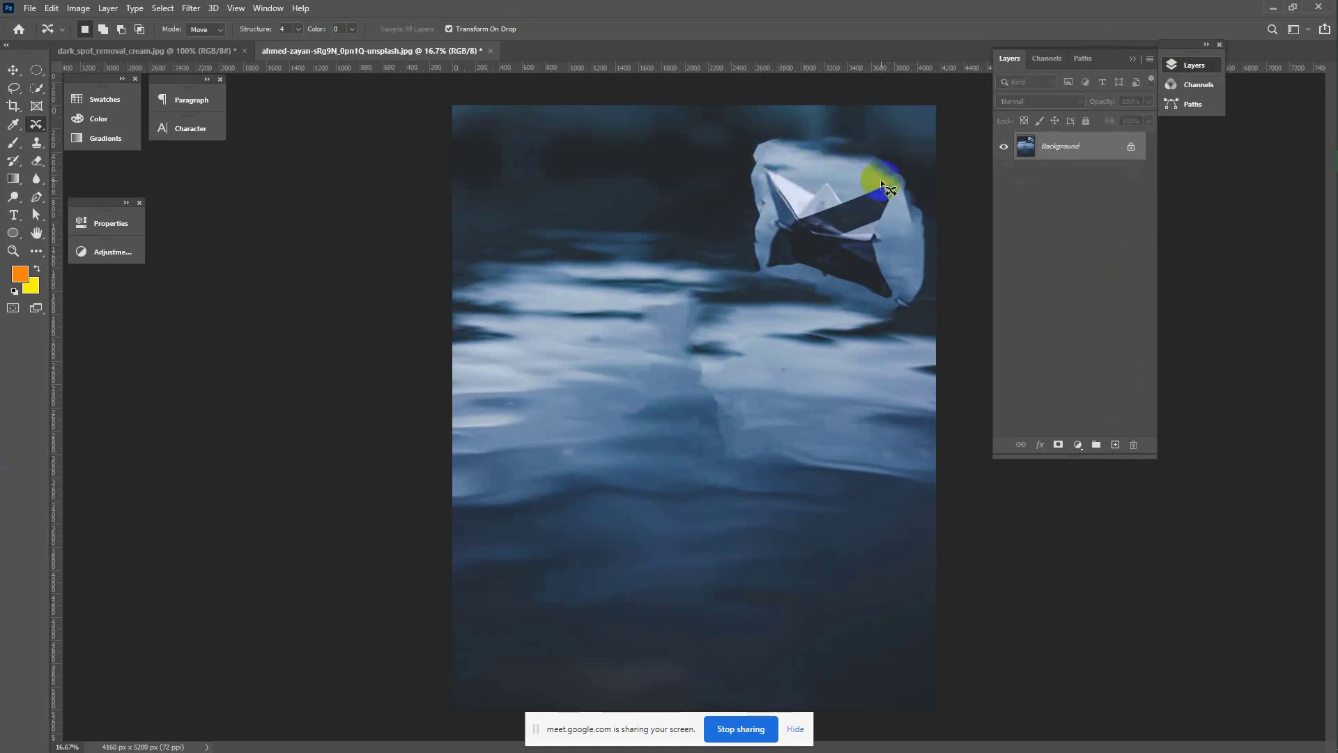
left_click_drag(882, 185, 875, 179)
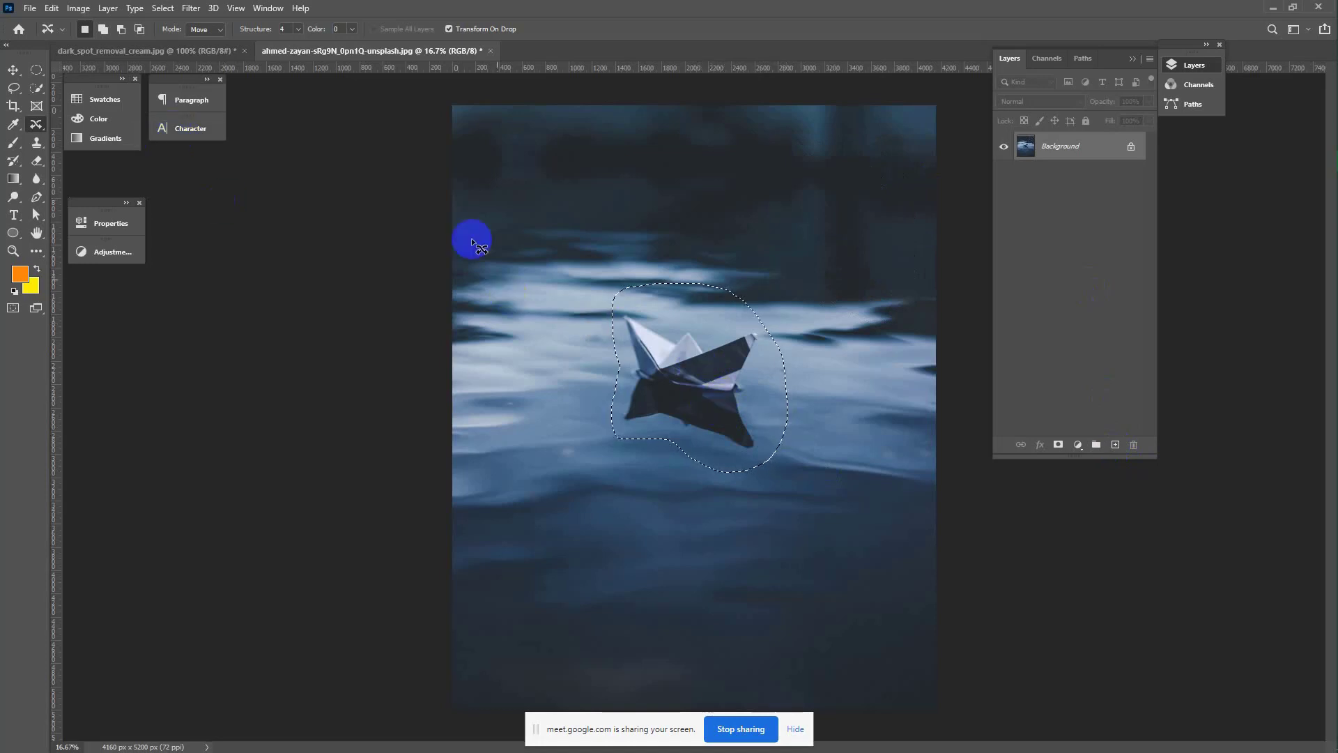
Add an empty layer above the Background and try to move the boat selection on it.
left_click(1114, 446)
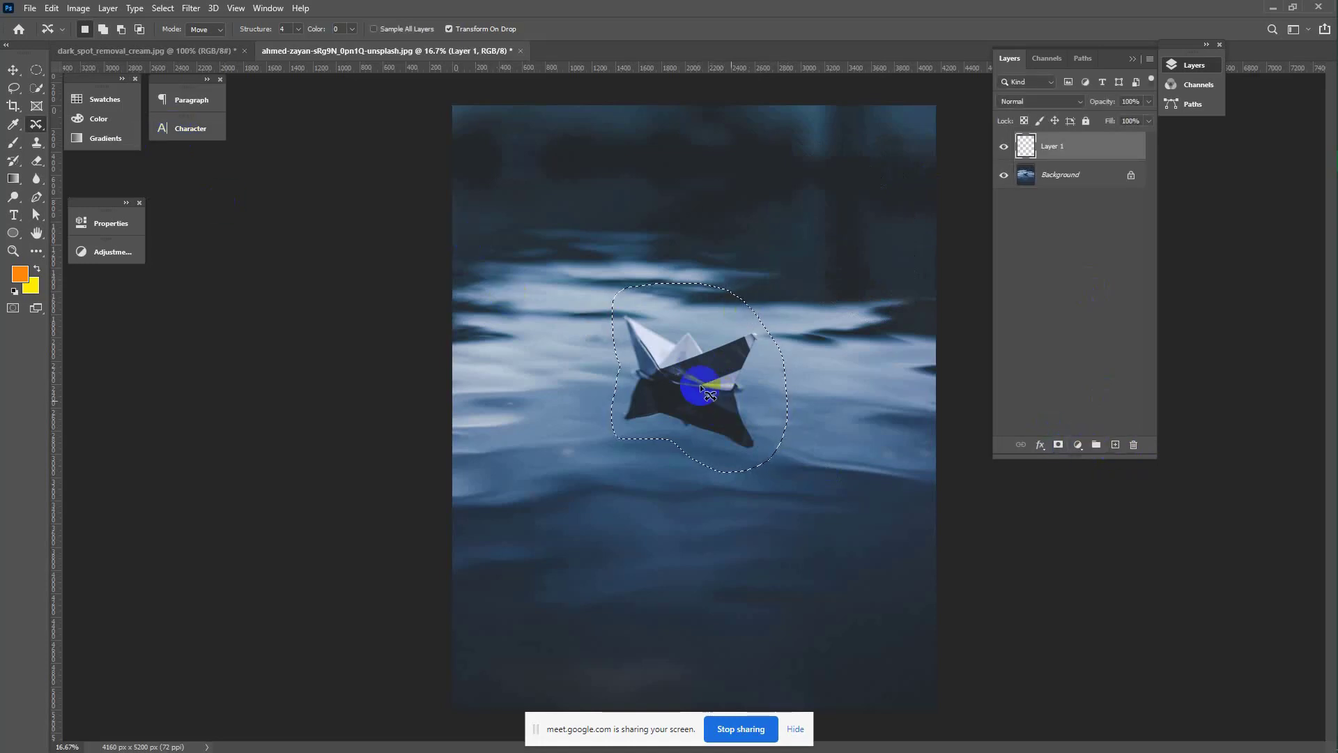
left_click_drag(696, 379, 800, 254)
left_click(643, 283)
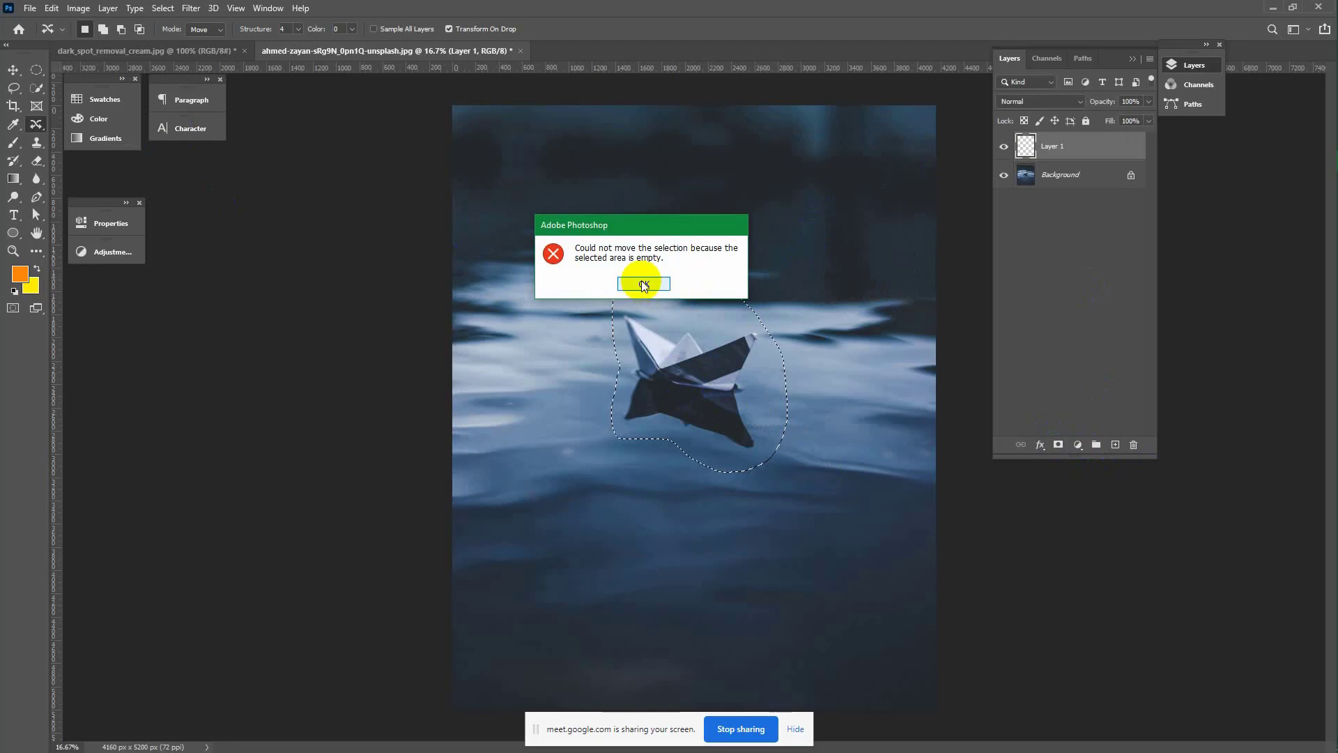
Relocate the selected boat on the Background layer to the photo's upper right with Content-Aware Move.
left_click(1058, 176)
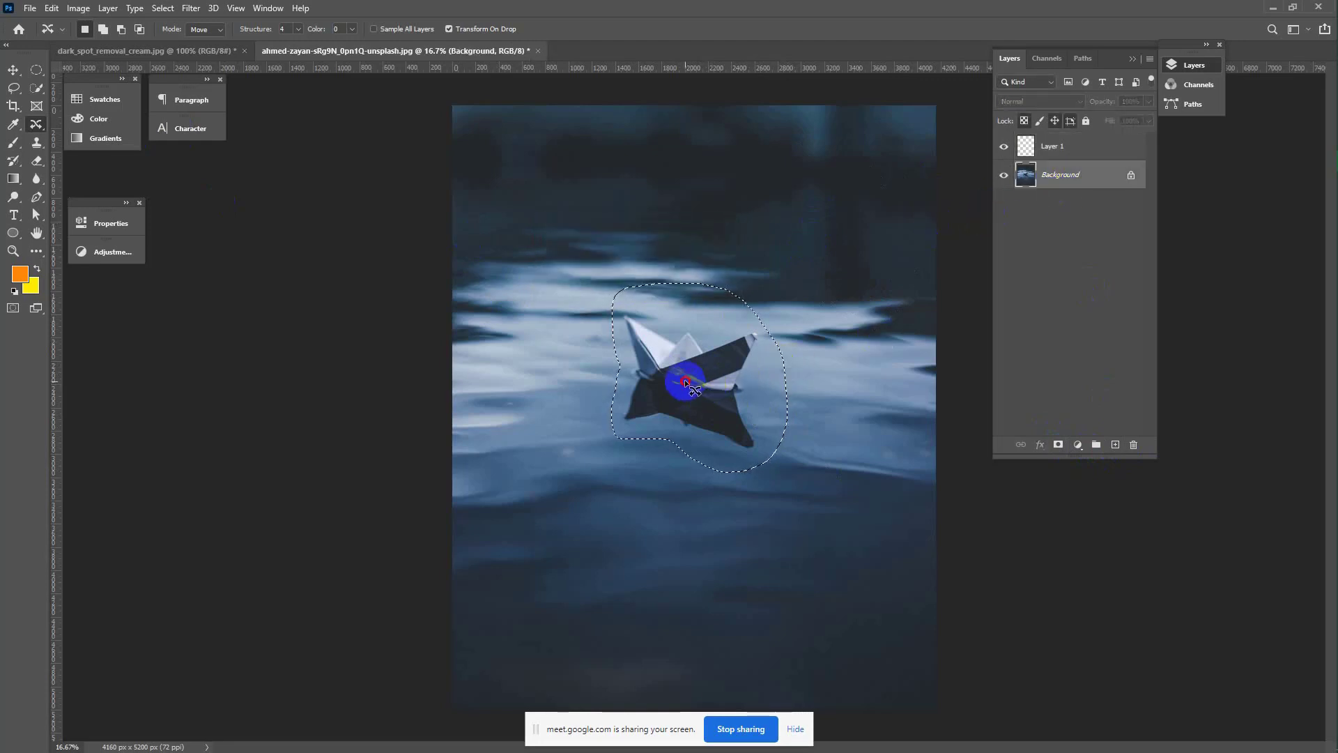
left_click_drag(680, 379, 836, 263)
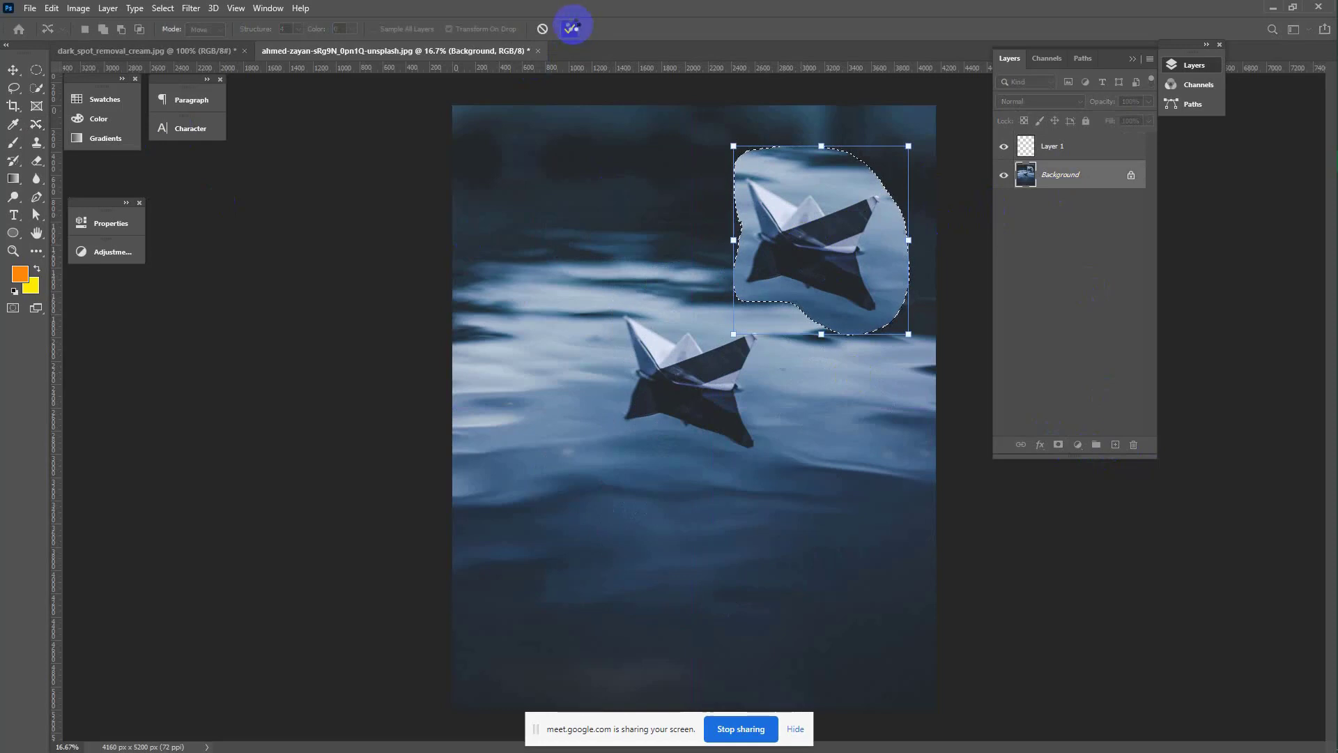
left_click(571, 28)
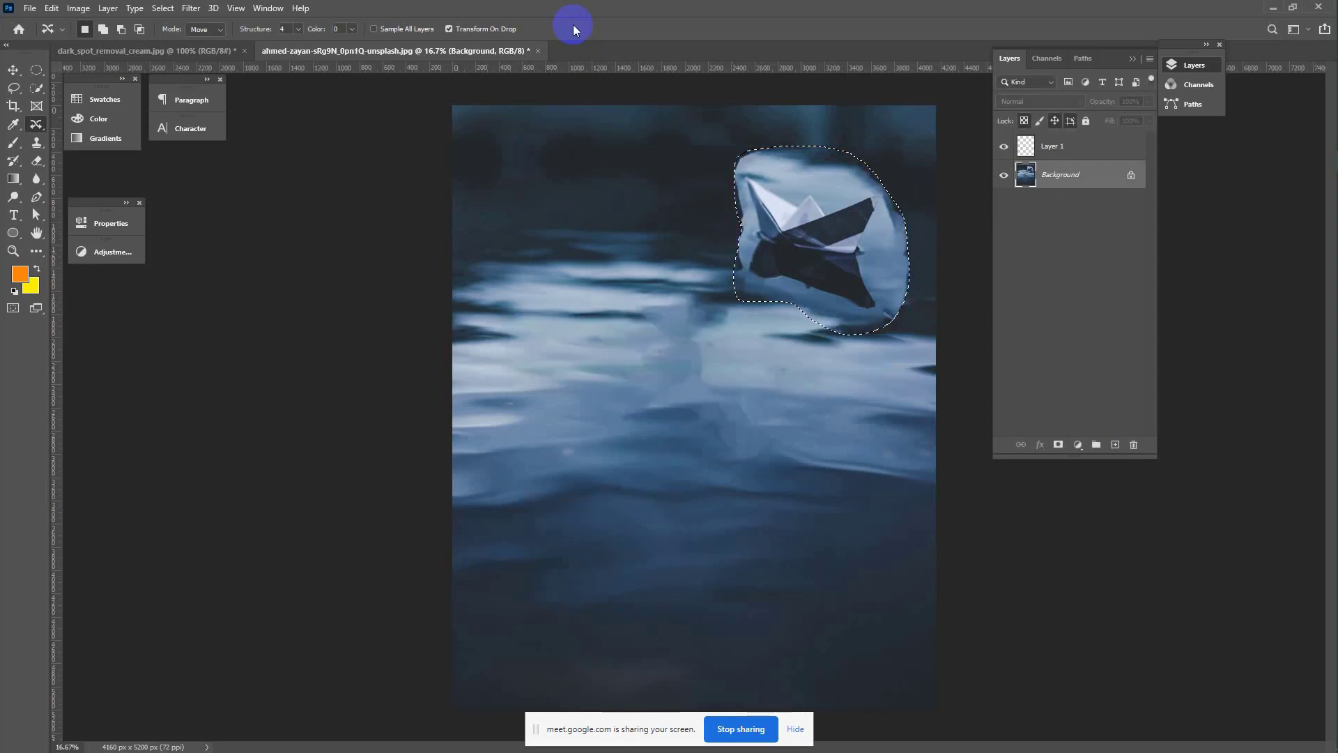
Undo the boat's relocation on the Background layer and clear the loose selection.
key("ctrl+d")
key("ctrl+z")
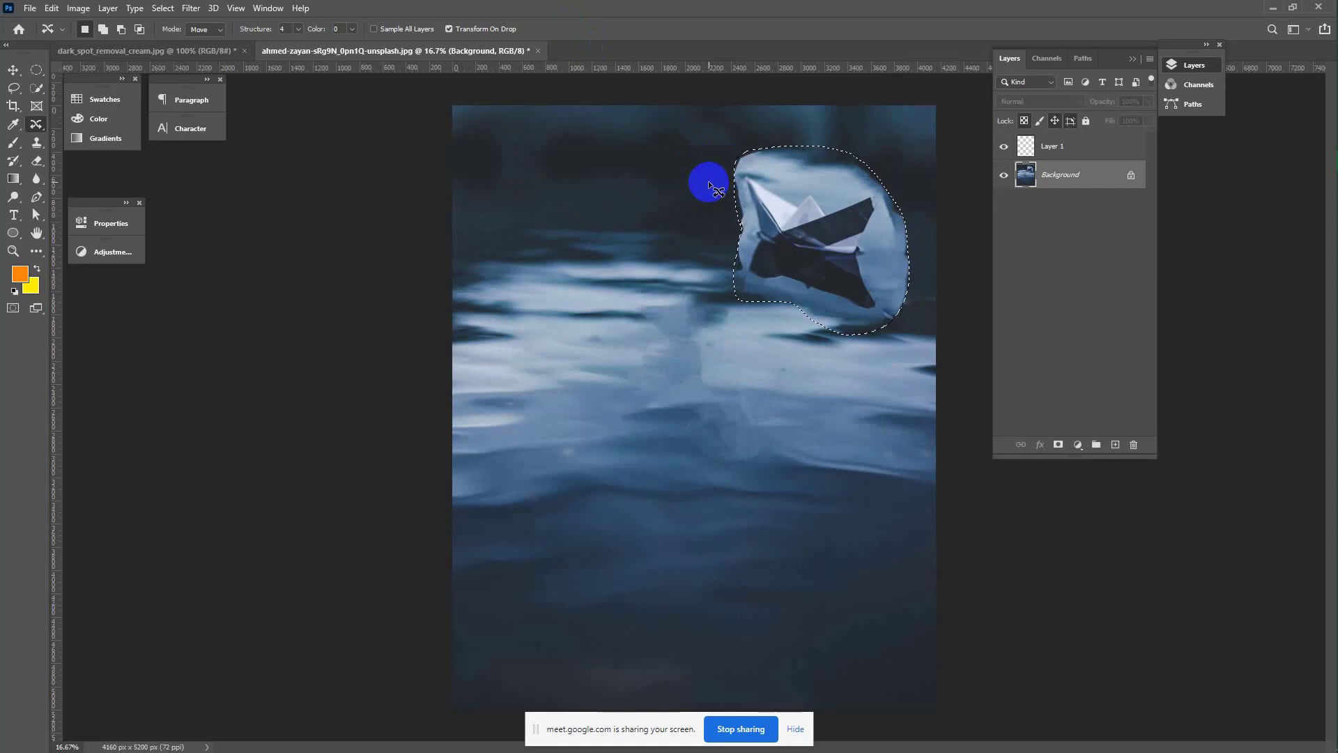
key("ctrl+z")
left_click(774, 301)
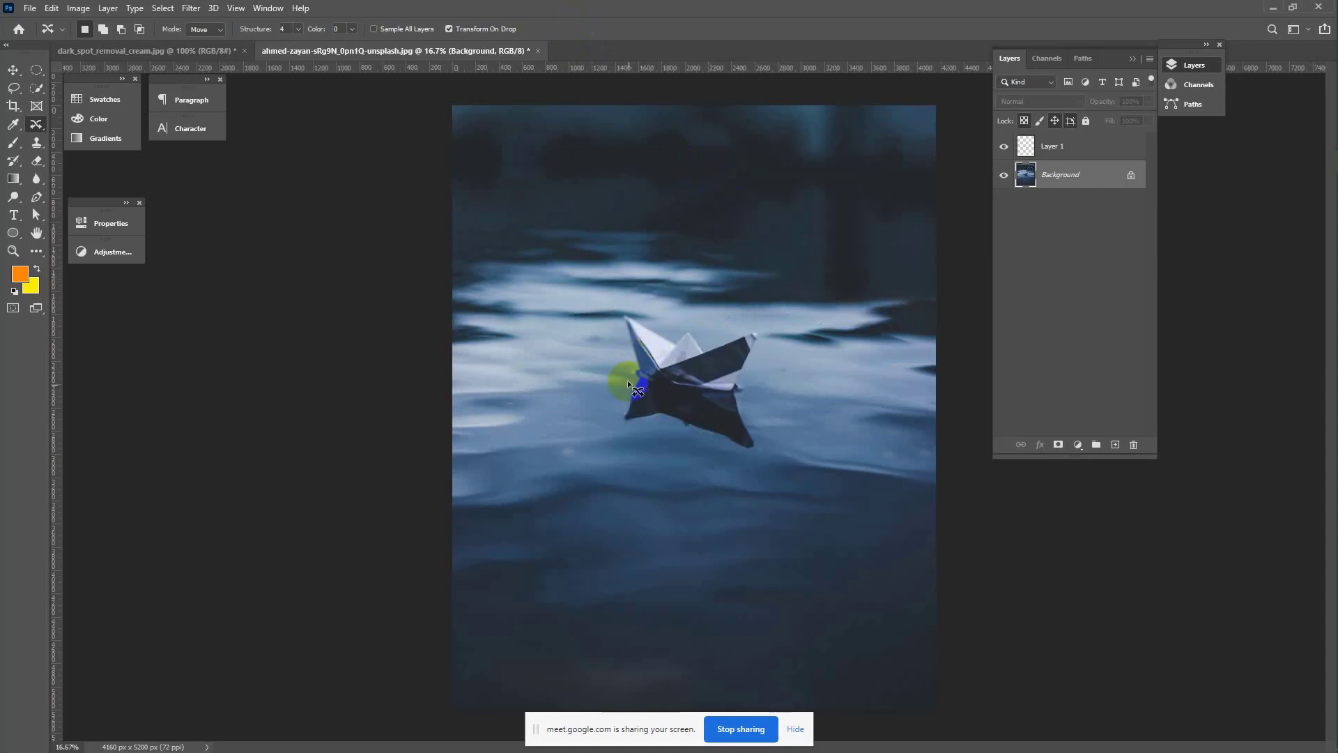
Trace tightly around the boat and its reflection, move them across the water to the photo's right edge, and deselect.
mouse_move(637, 375)
left_mouse_down()
mouse_move(624, 318)
mouse_move(673, 341)
mouse_move(730, 339)
left_mouse_up()
mouse_move(746, 333)
left_mouse_down()
mouse_move(758, 346)
mouse_move(739, 405)
mouse_move(757, 450)
mouse_move(623, 416)
mouse_move(624, 319)
left_mouse_up()
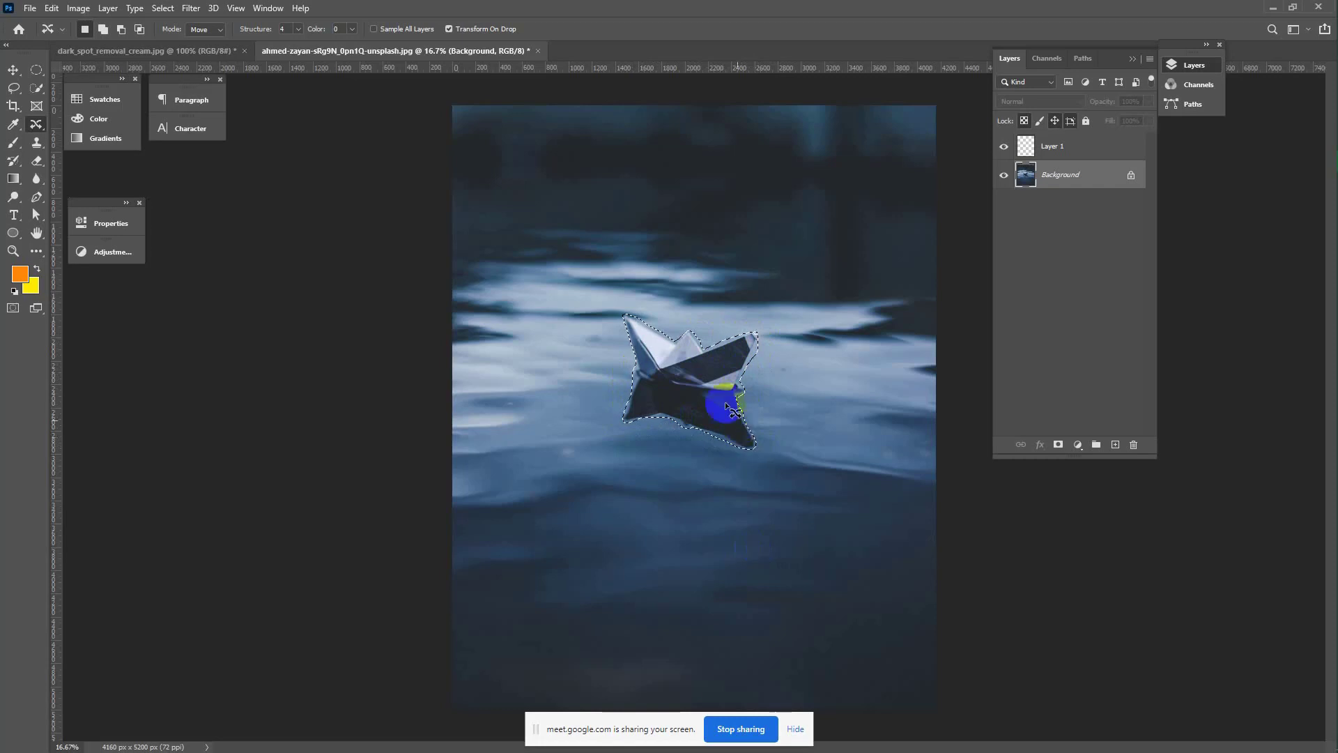
left_click_drag(685, 352, 855, 358)
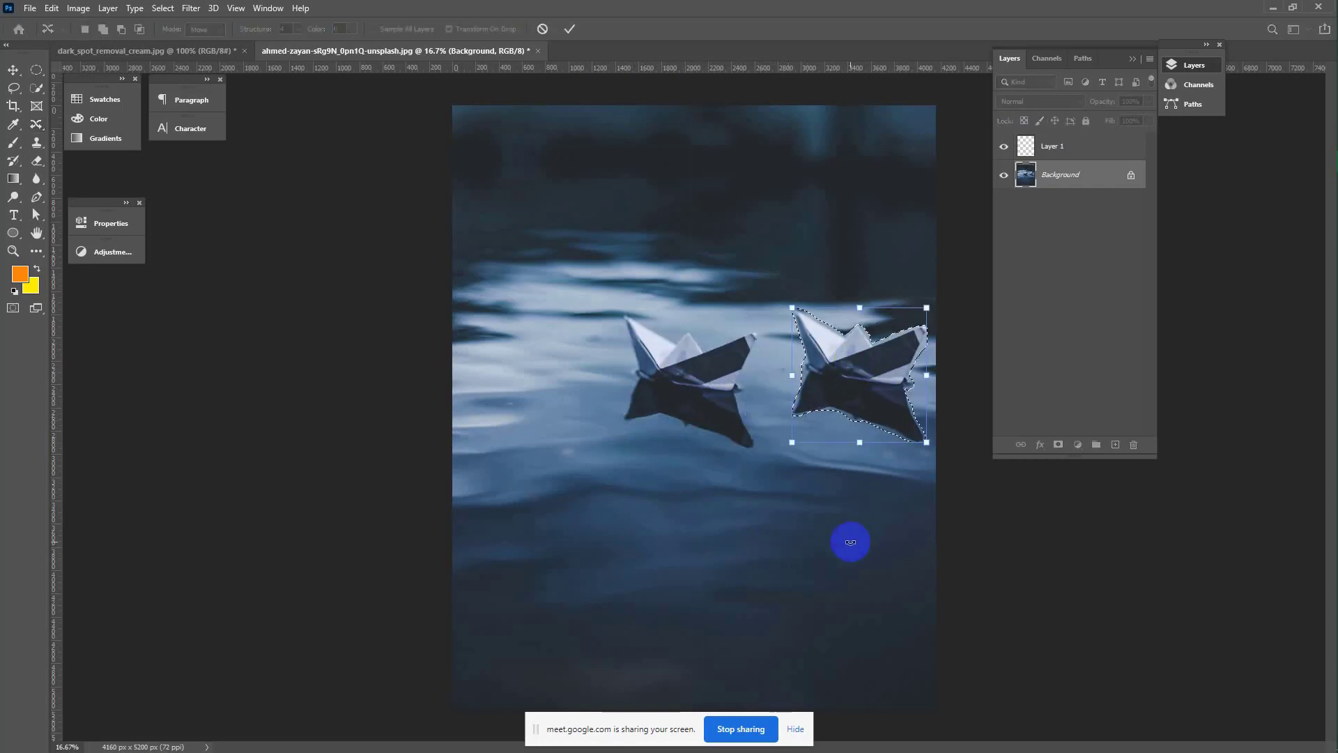
left_click(571, 29)
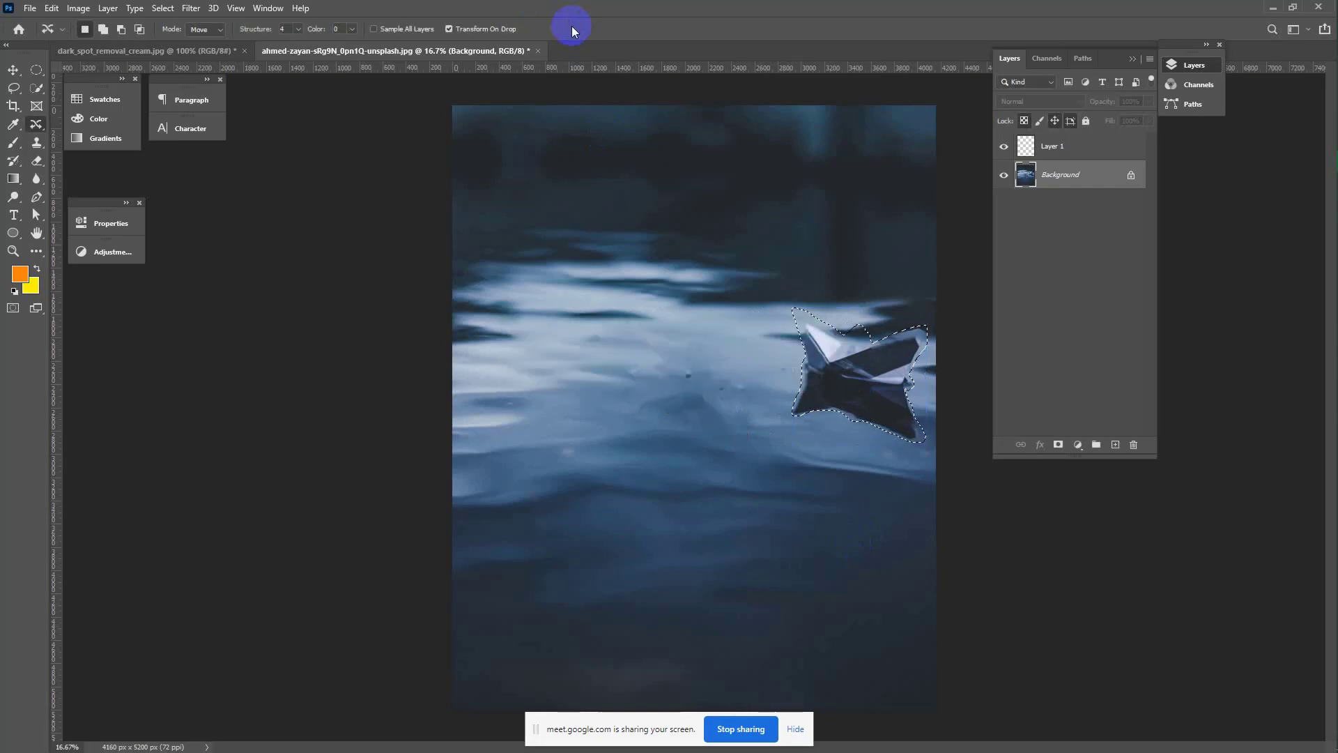
left_click(657, 192)
Set the Content-Aware Move mode to Extend, outline the boat, and place a copy in the photo's upper left.
left_click(220, 35)
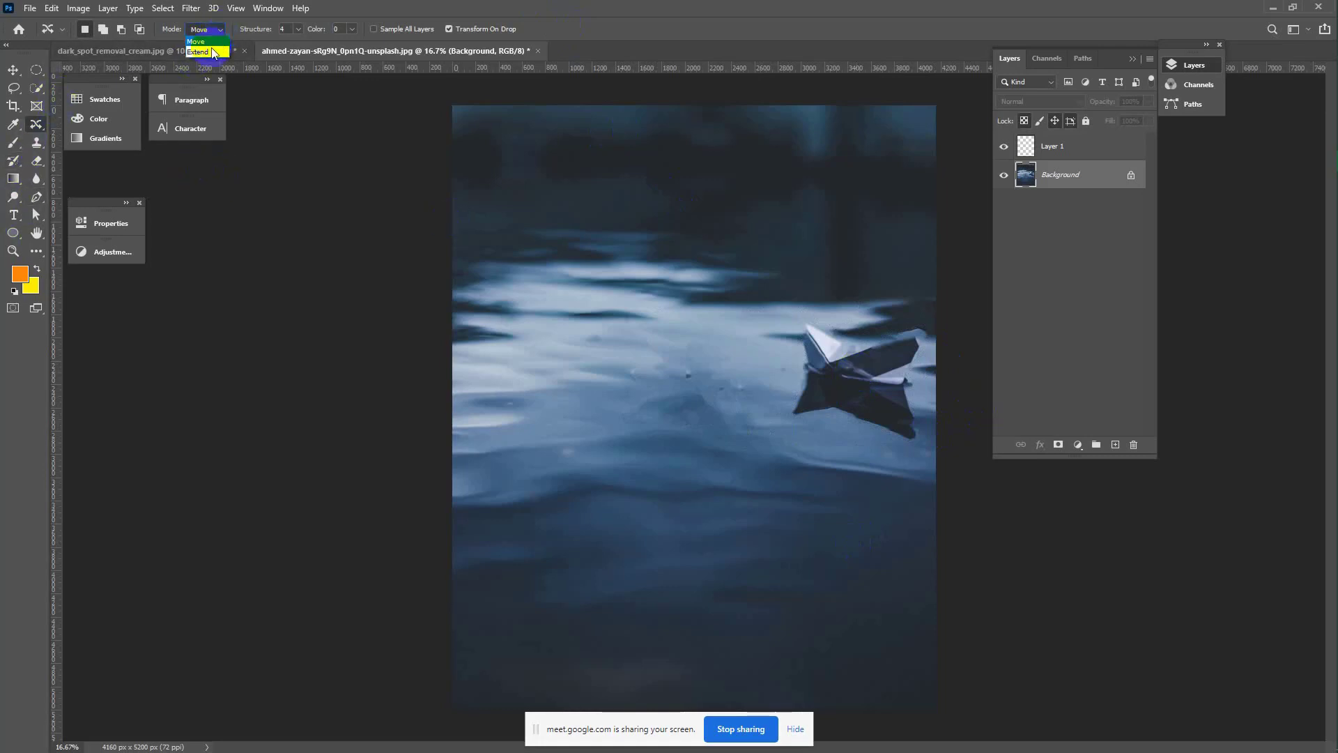
left_click(206, 53)
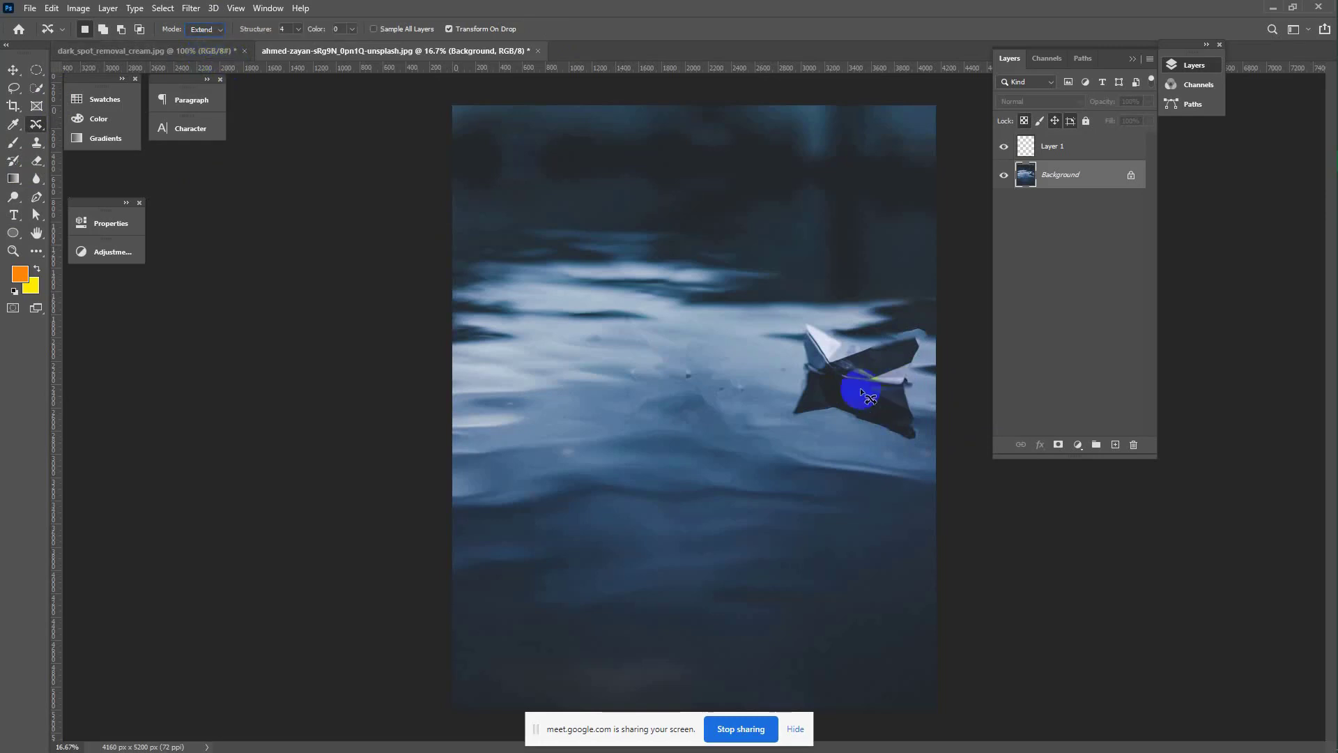
mouse_move(798, 343)
left_mouse_down()
mouse_move(802, 317)
mouse_move(903, 327)
mouse_move(926, 347)
mouse_move(918, 414)
mouse_move(887, 438)
mouse_move(784, 415)
mouse_move(801, 345)
mouse_move(539, 202)
left_mouse_up()
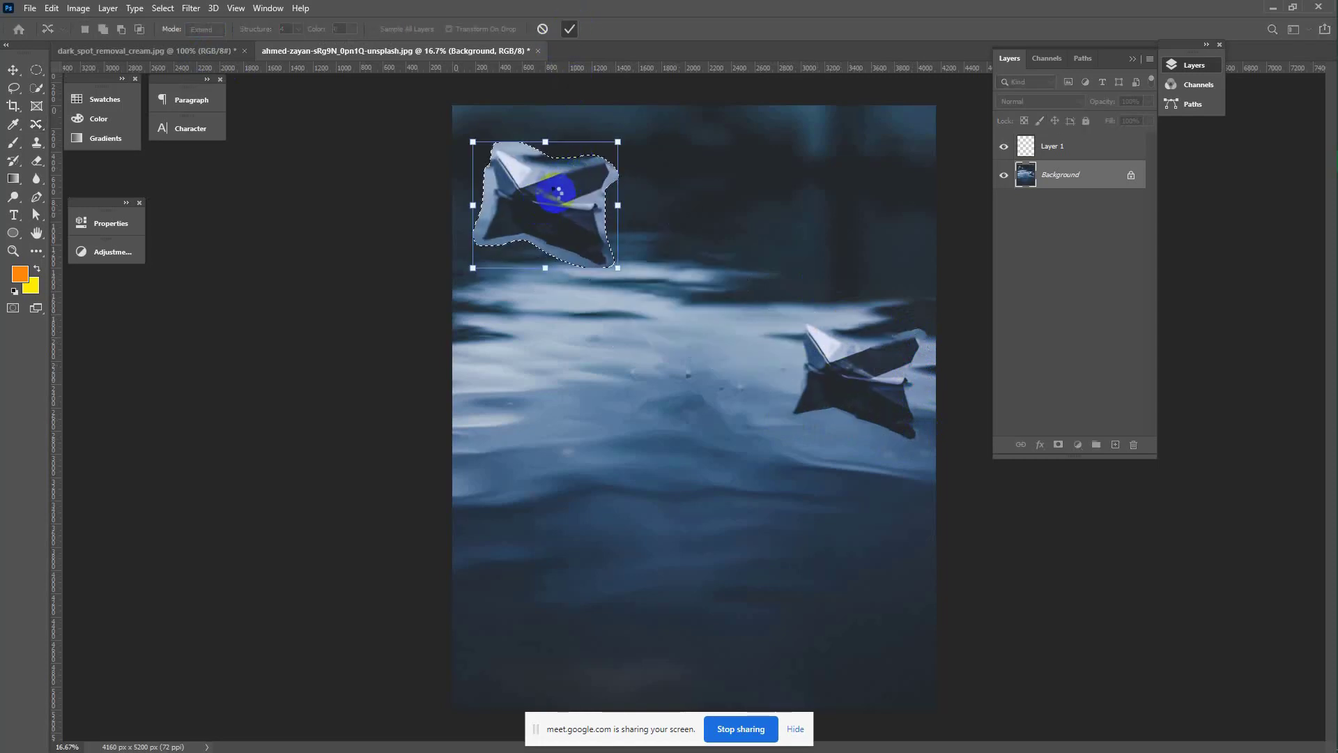
key("Return")
Extend the selected boat copy into two more copies across the photo's upper middle and upper right.
left_click_drag(579, 199, 688, 195)
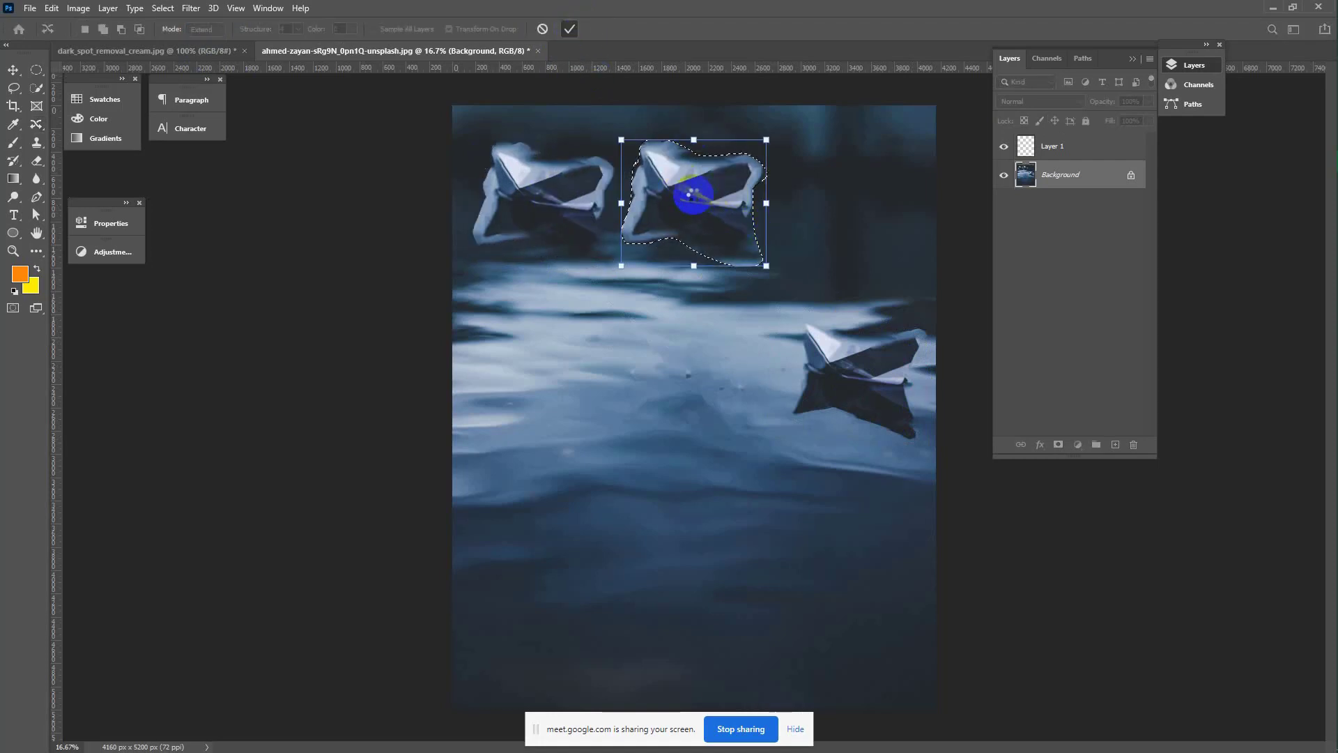
key("Return")
left_click_drag(685, 202, 840, 179)
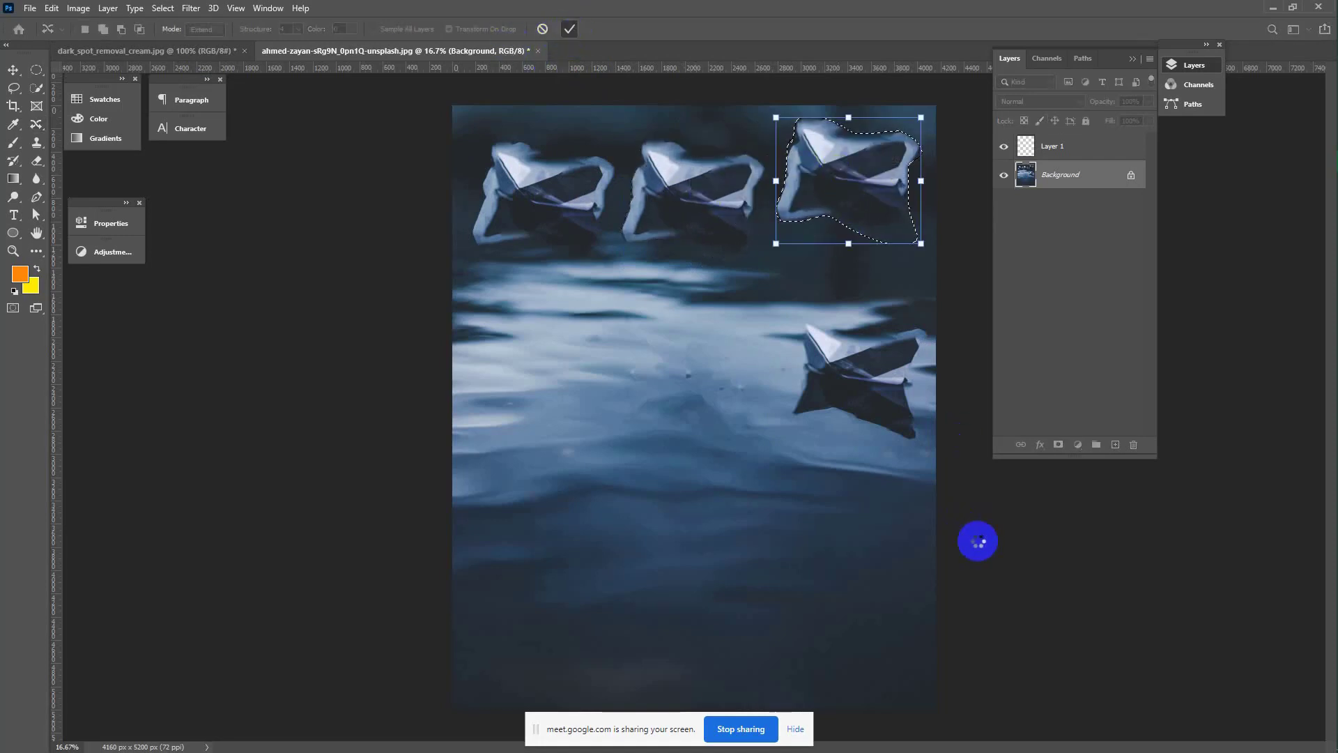
key("Return")
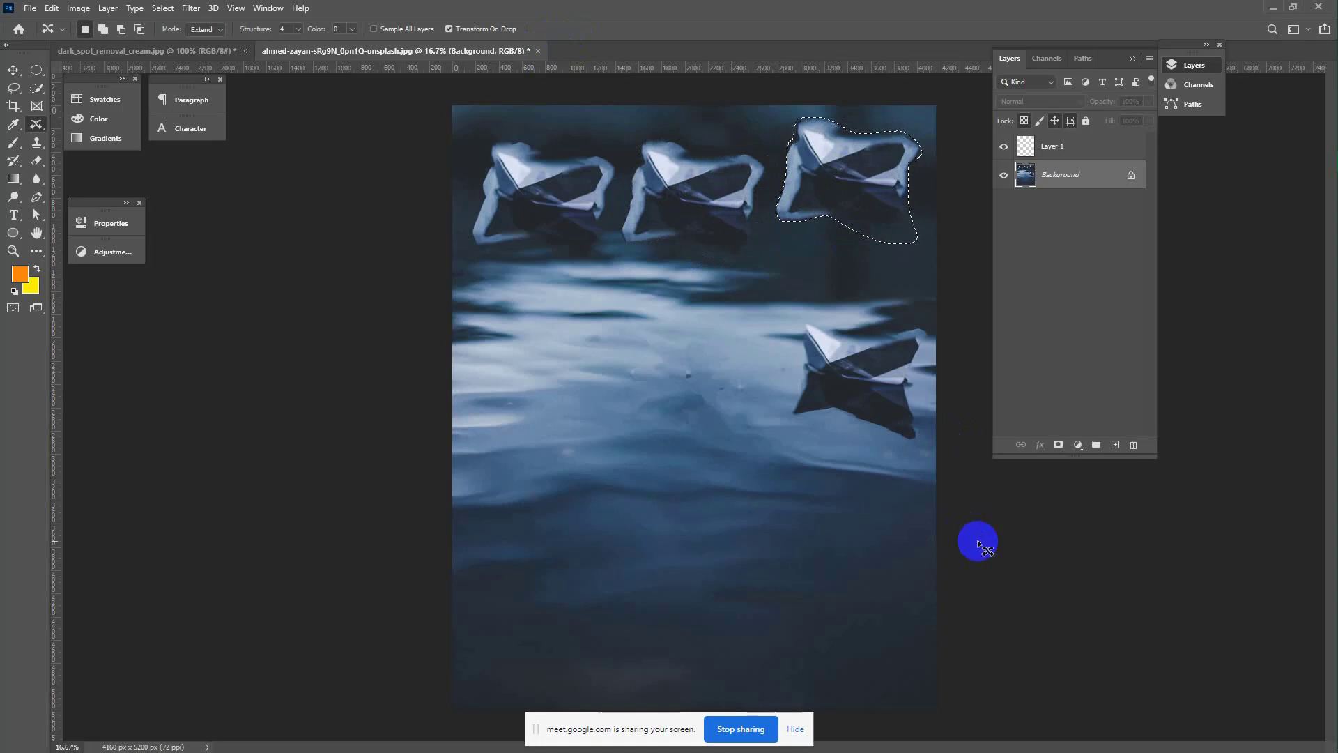
Clear the selection around the upper-right boat copy and switch to the Move tool.
key("ctrl+d")
left_click(13, 69)
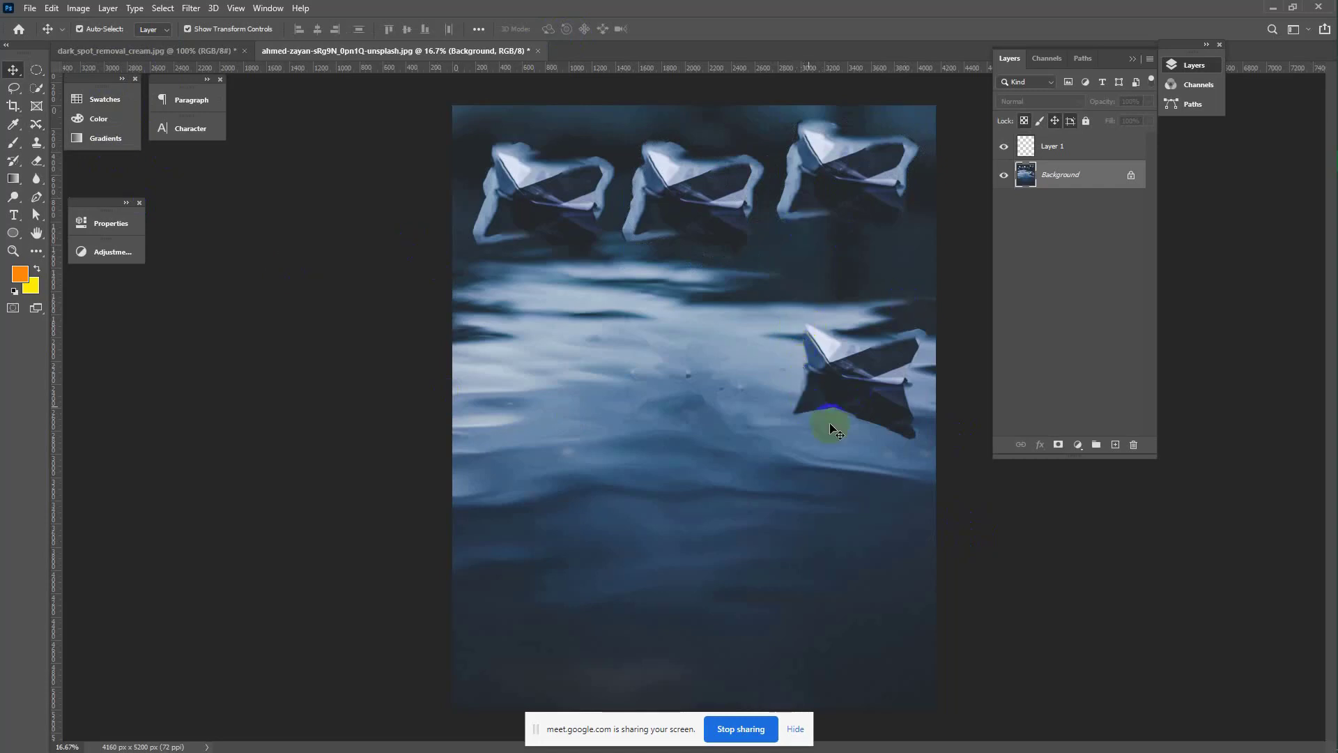
mouse_move(920, 390)
left_mouse_down()
mouse_move(897, 349)
mouse_move(597, 228)
mouse_move(508, 170)
mouse_move(406, 260)
mouse_move(669, 239)
mouse_move(583, 222)
left_mouse_up()
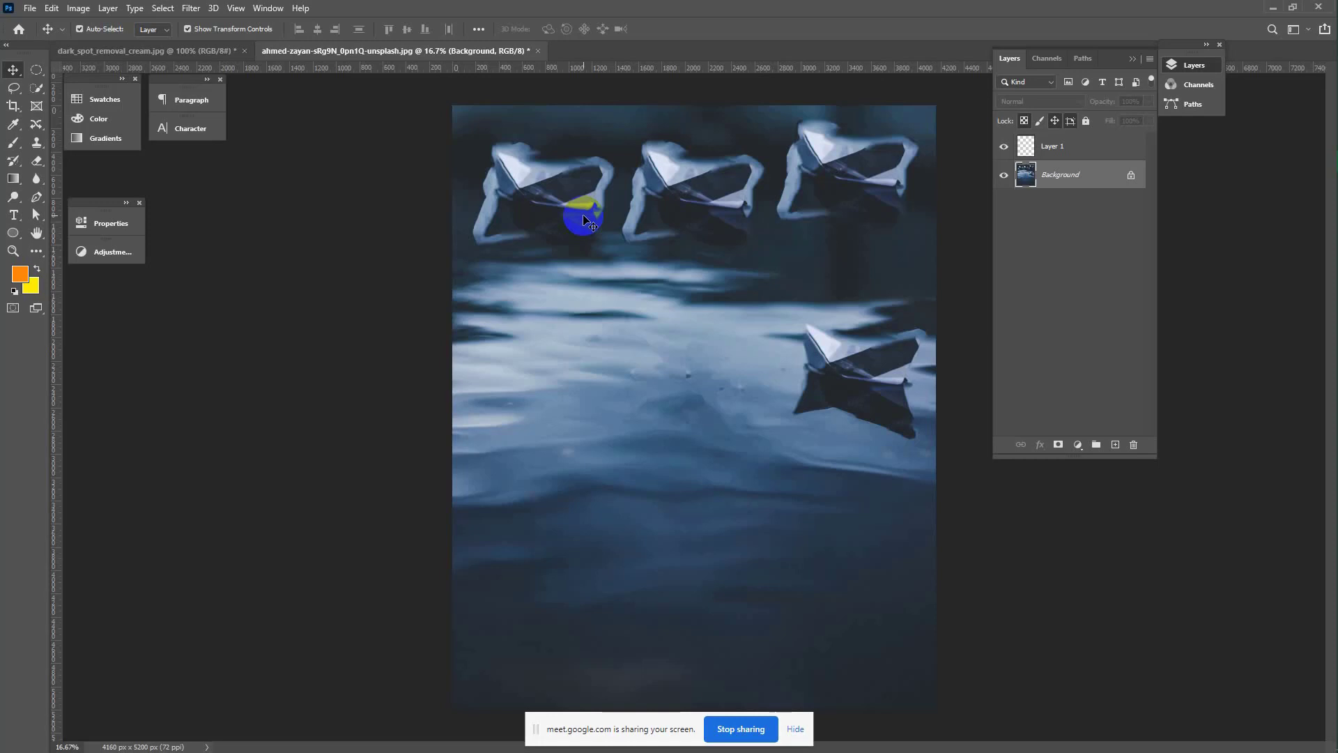
Activate the Red Eye Tool and open BoldRedEye from File Explorer's Spot folder with Adobe Photoshop 2020.
left_click(34, 125)
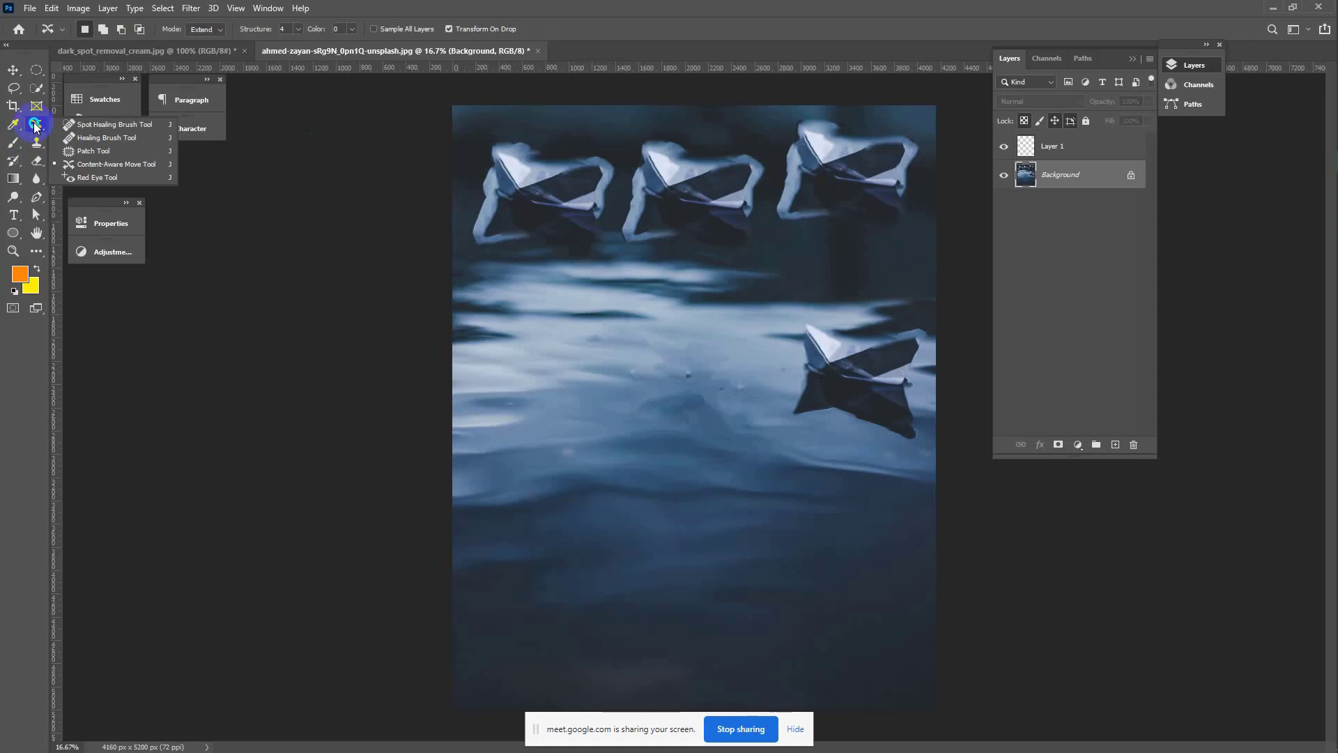
left_click(132, 178)
mouse_move(1321, 91)
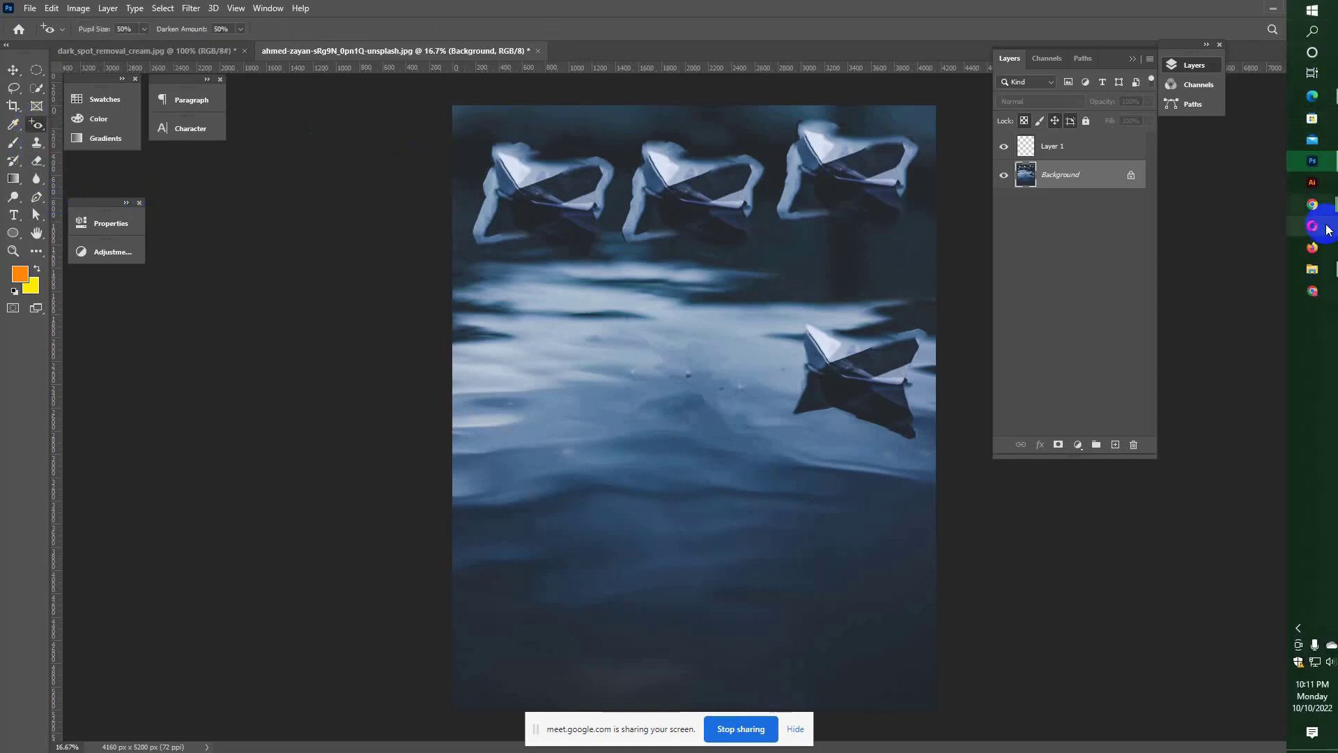
left_click(1317, 276)
left_click(242, 100)
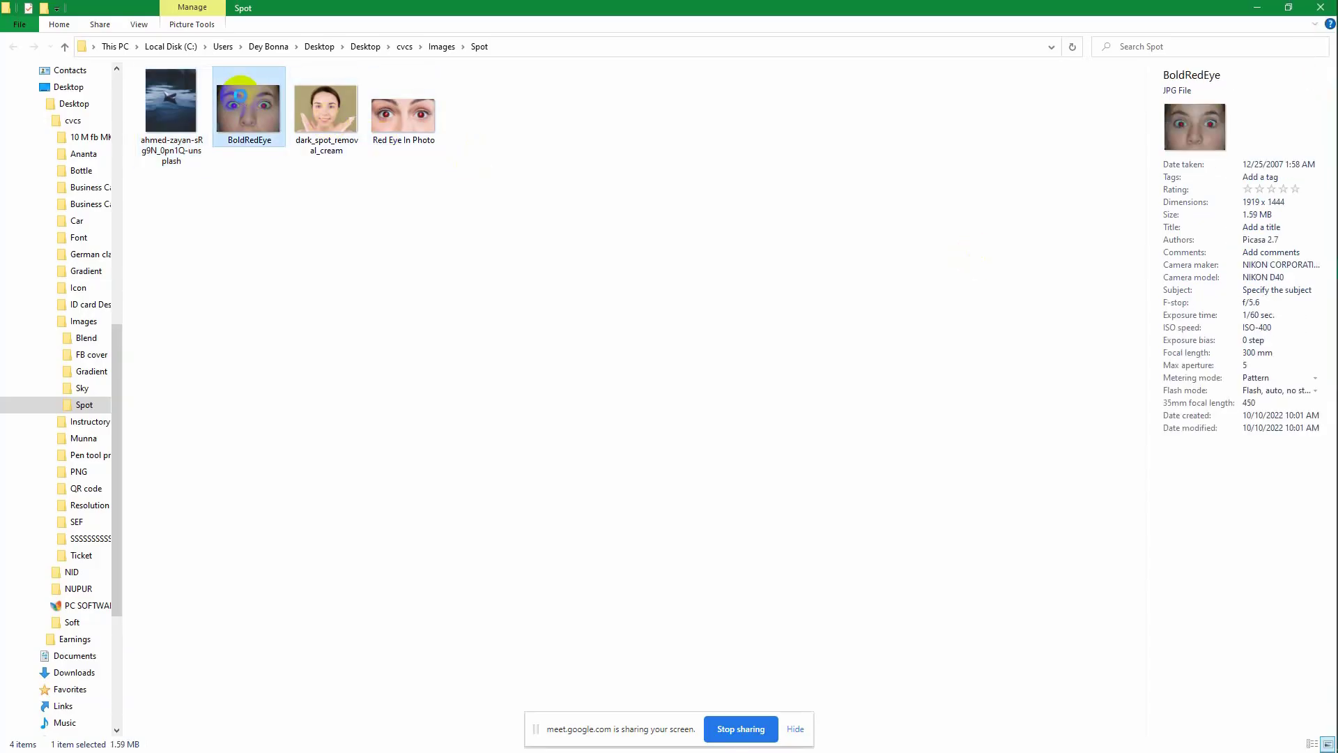
right_click(243, 101)
mouse_move(320, 376)
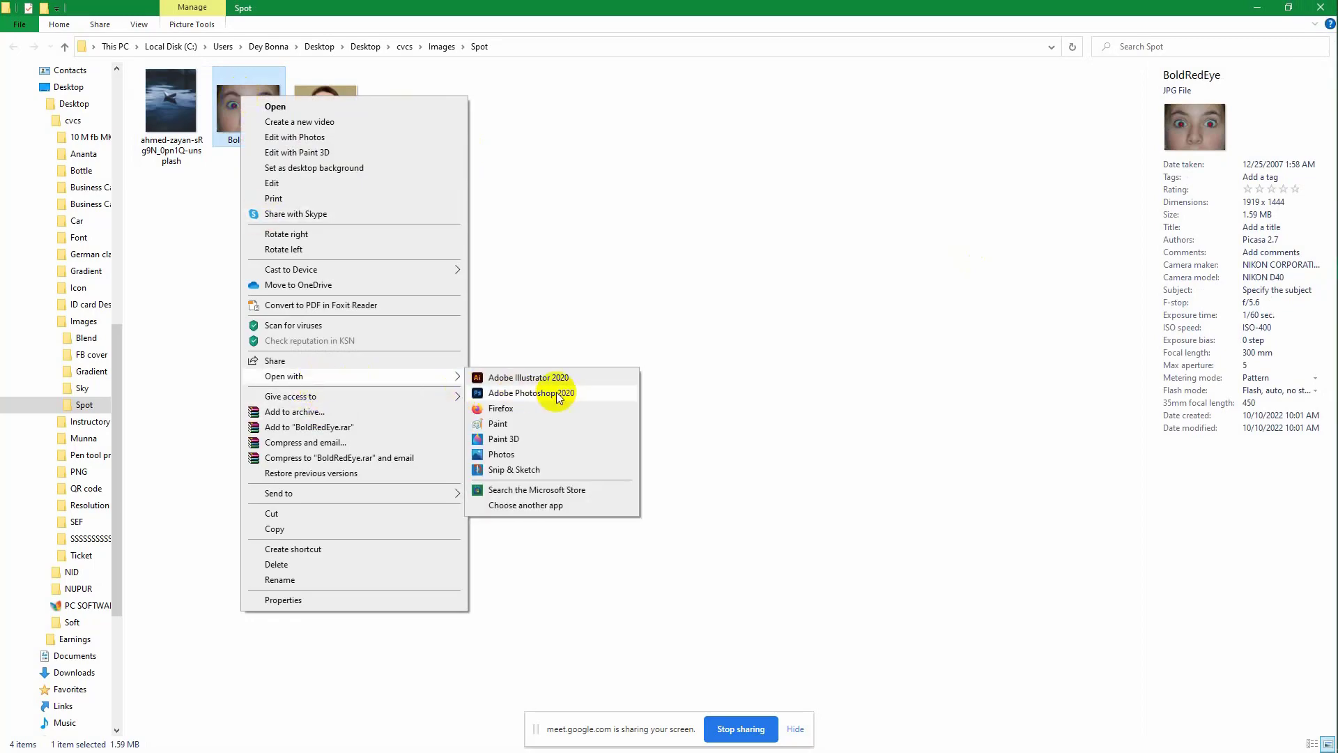
left_click(575, 392)
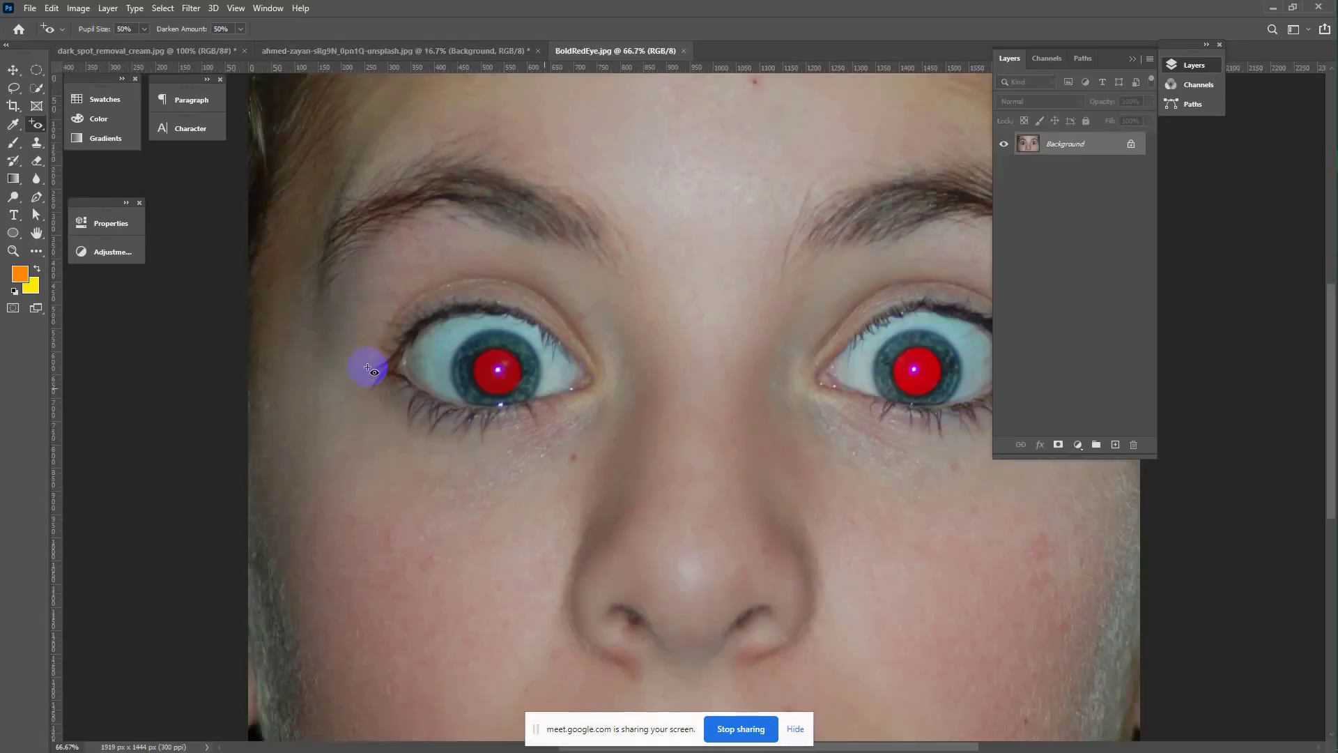
Collapse the Layers panel, move its icon group clear of the face photo, and keep the Red Eye Tool active.
left_click(1132, 60)
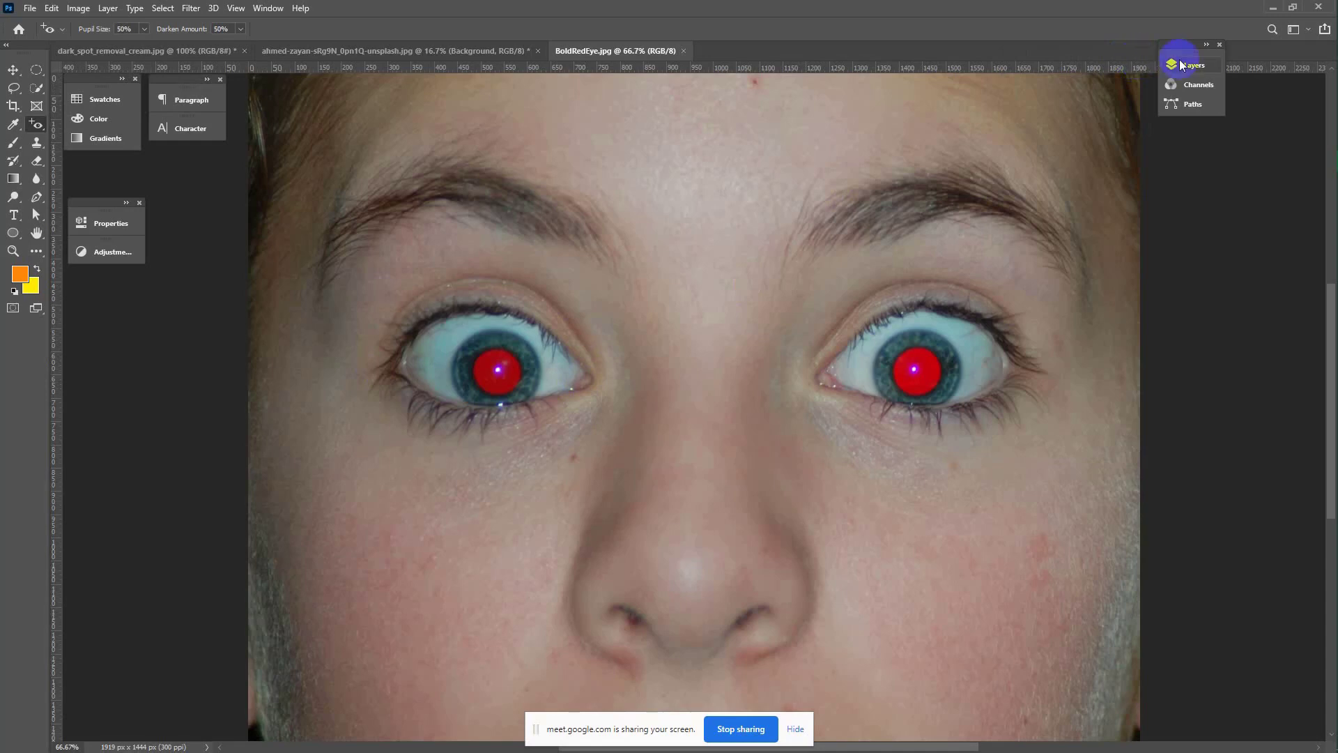
left_click_drag(1190, 43, 1279, 99)
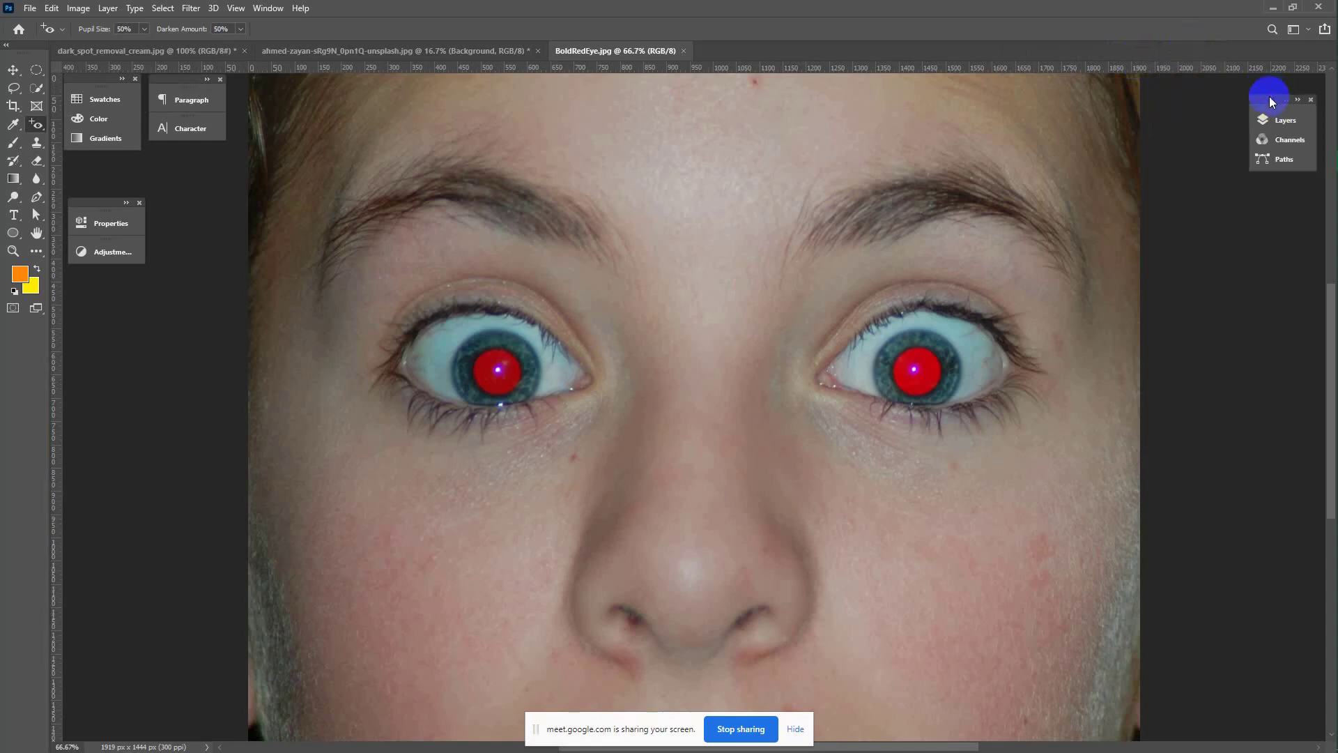
left_click(40, 132)
left_click(94, 175)
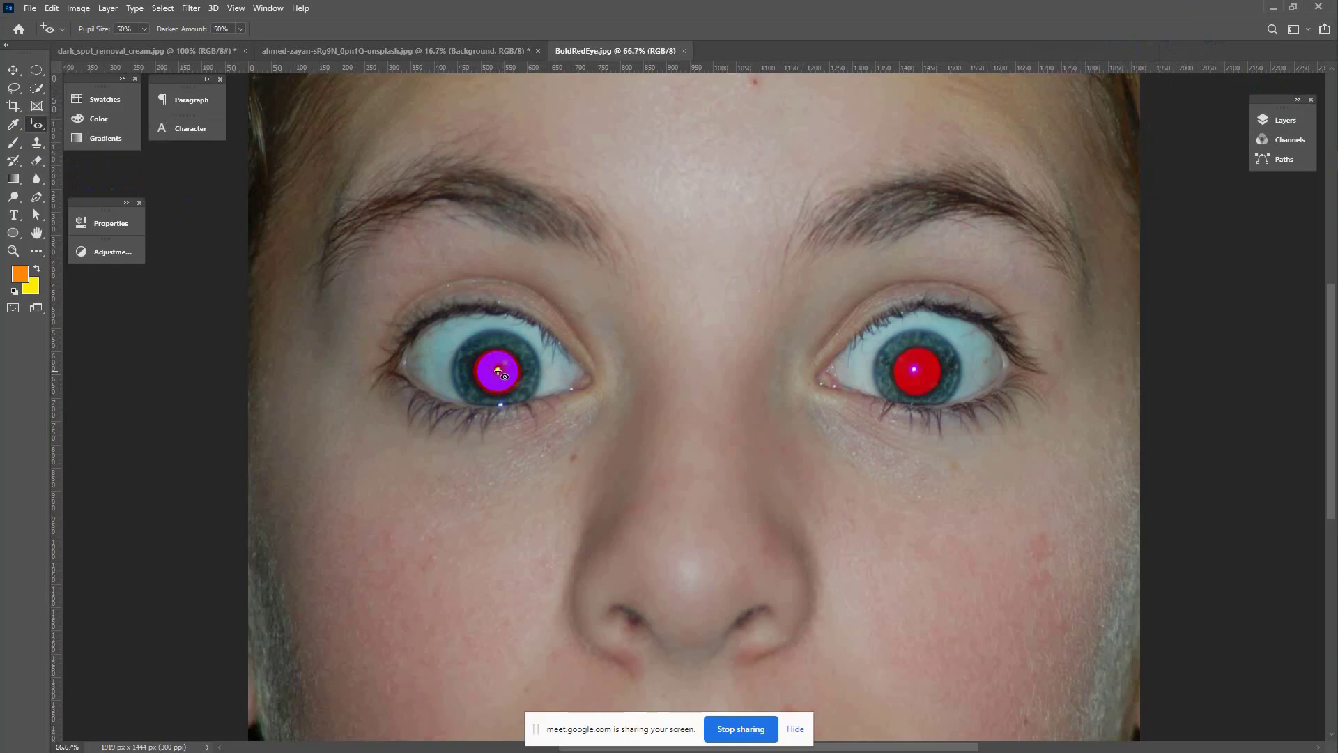
Remove the red from both pupils with the Red Eye Tool at 50% pupil size and 50% darken amount.
left_click(496, 370)
left_click(496, 373)
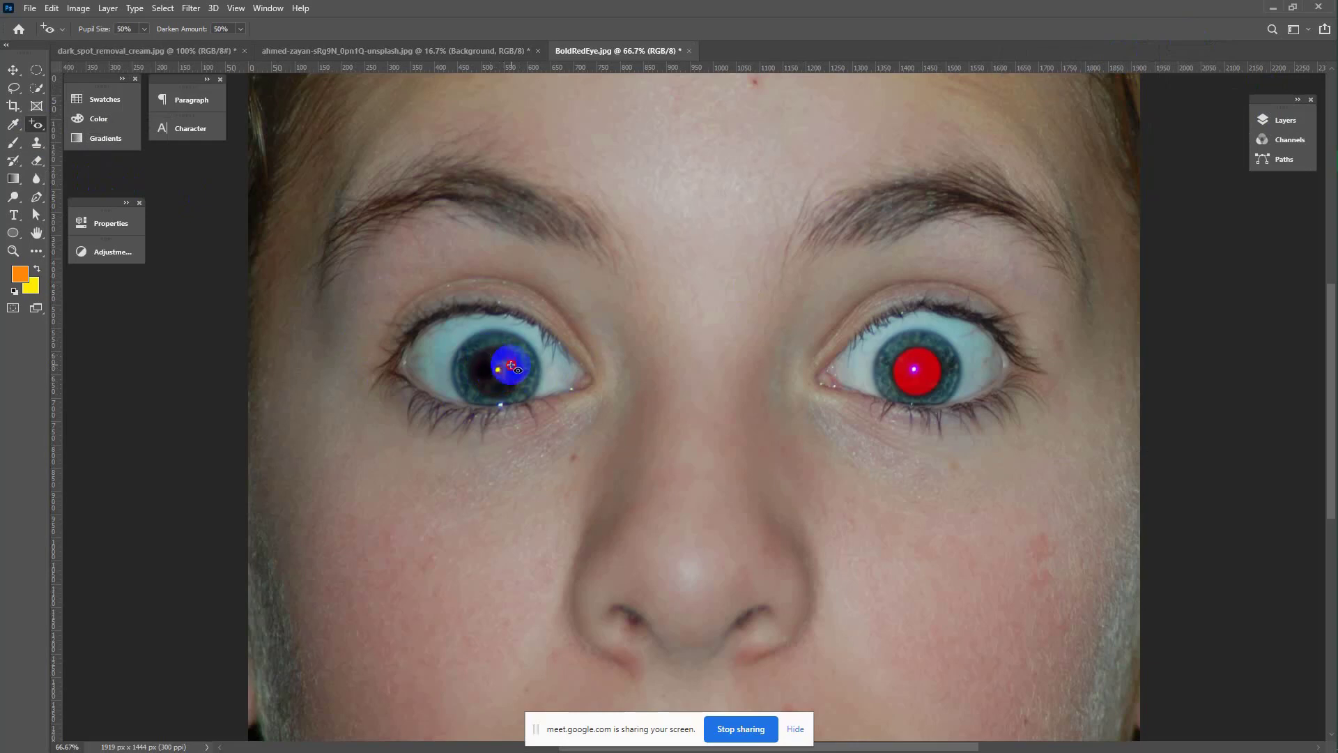
left_click(909, 368)
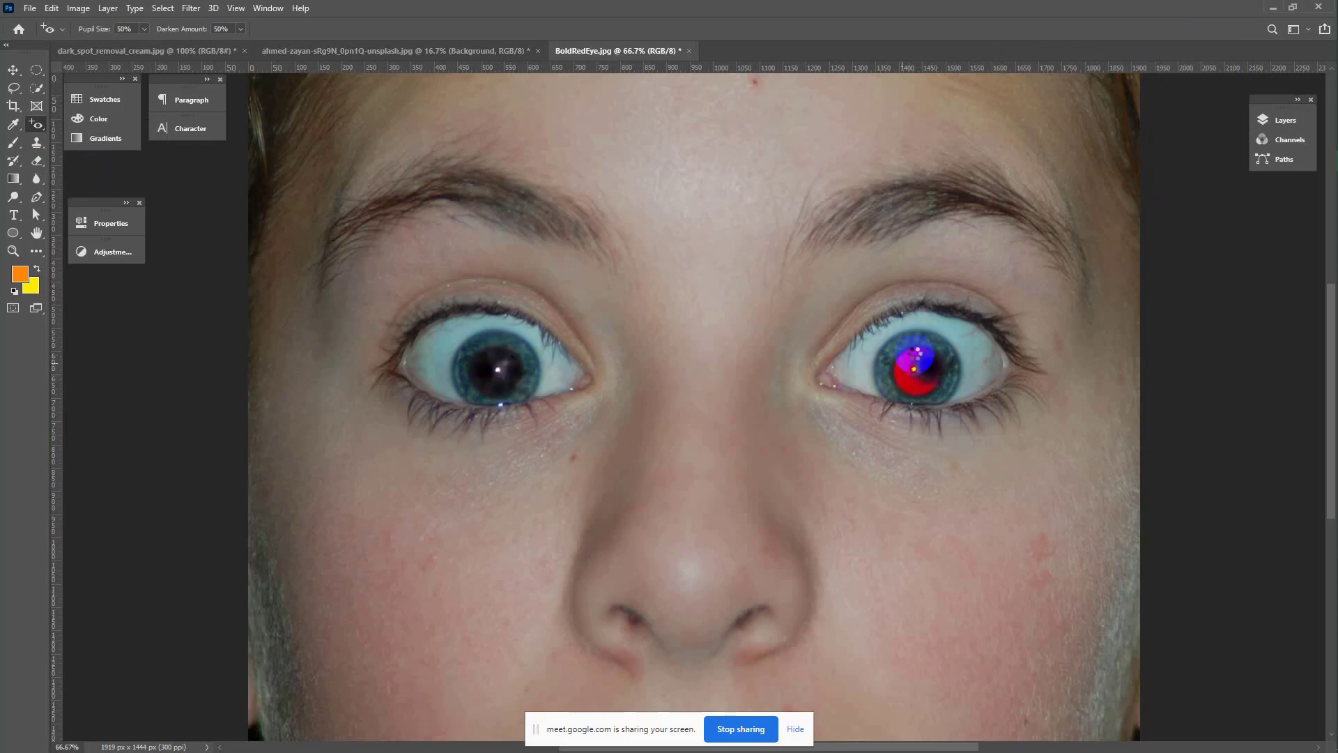
left_click(940, 378)
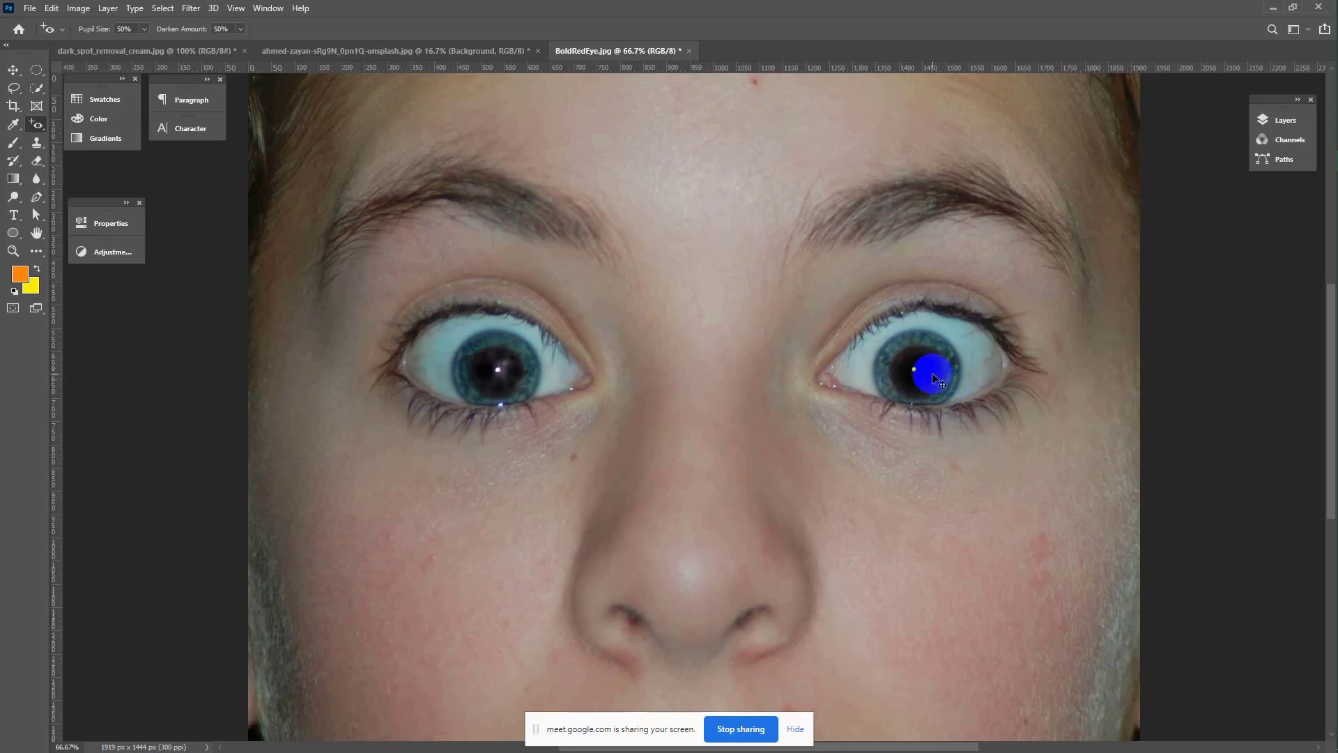
scroll(937, 380, "down", 1)
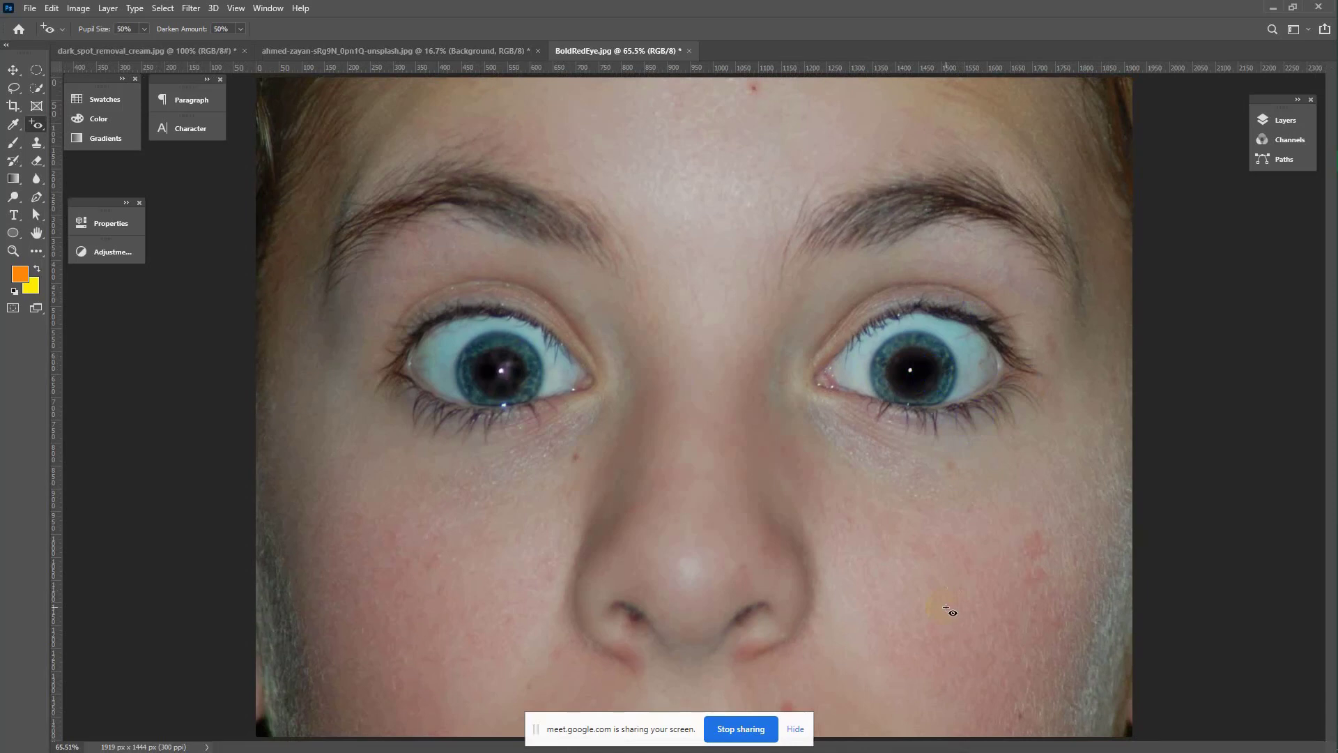
left_click(910, 369)
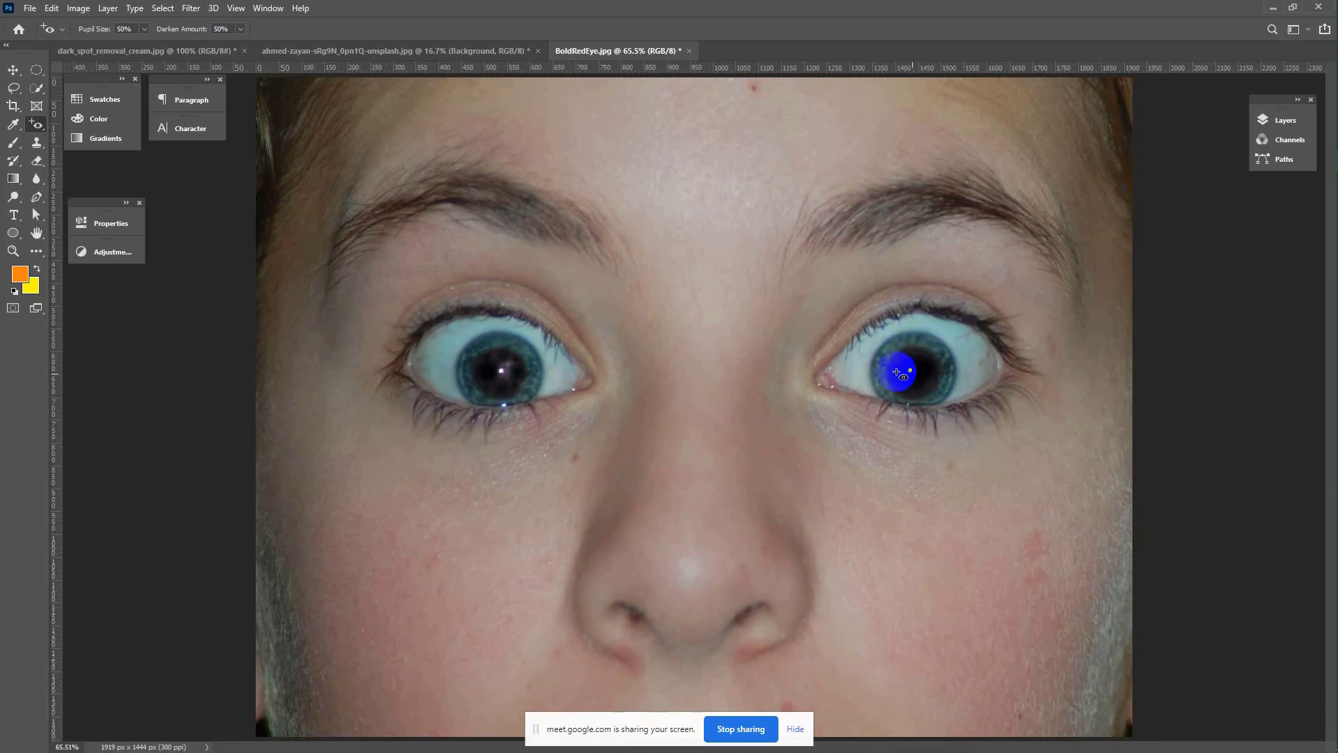
left_click(500, 365)
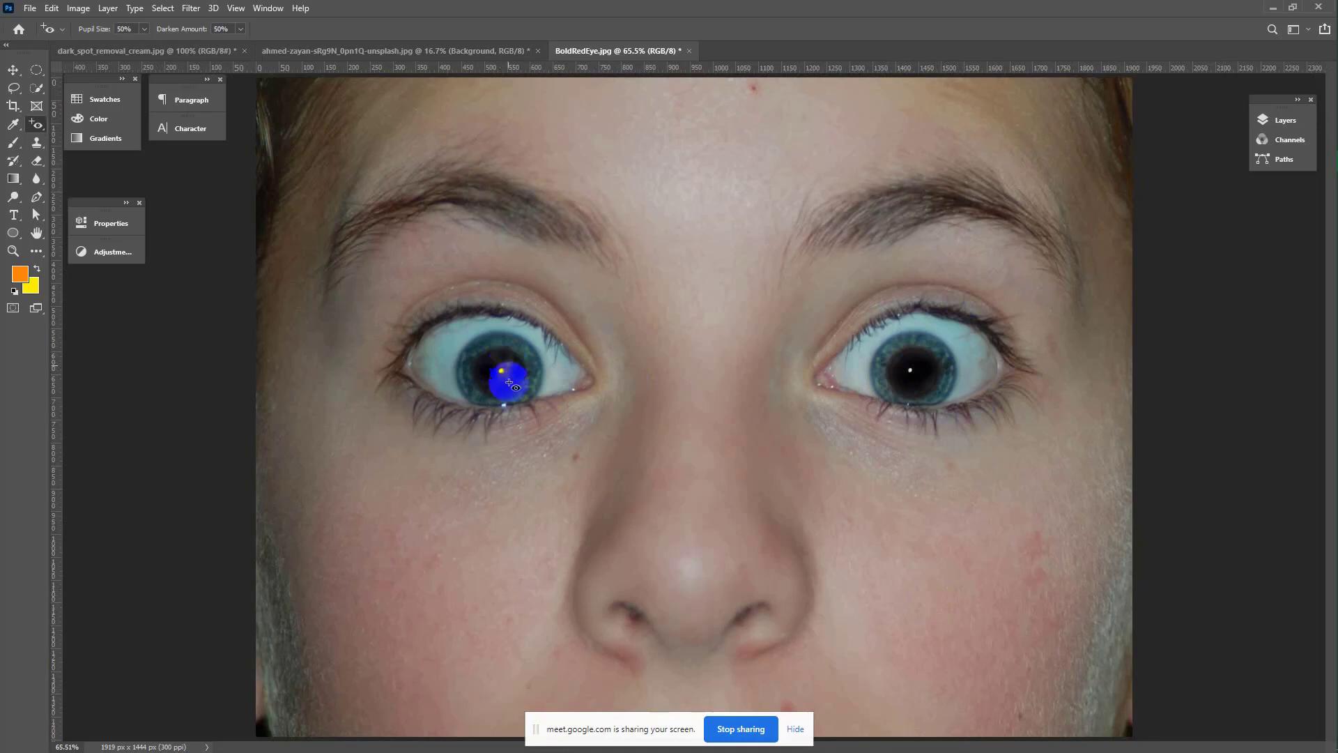
left_click(497, 370)
Activate the Clone Stamp Tool and open the mountain landscape 02.jpg and the pier photo 01.jpg from the recent files.
right_click(35, 125)
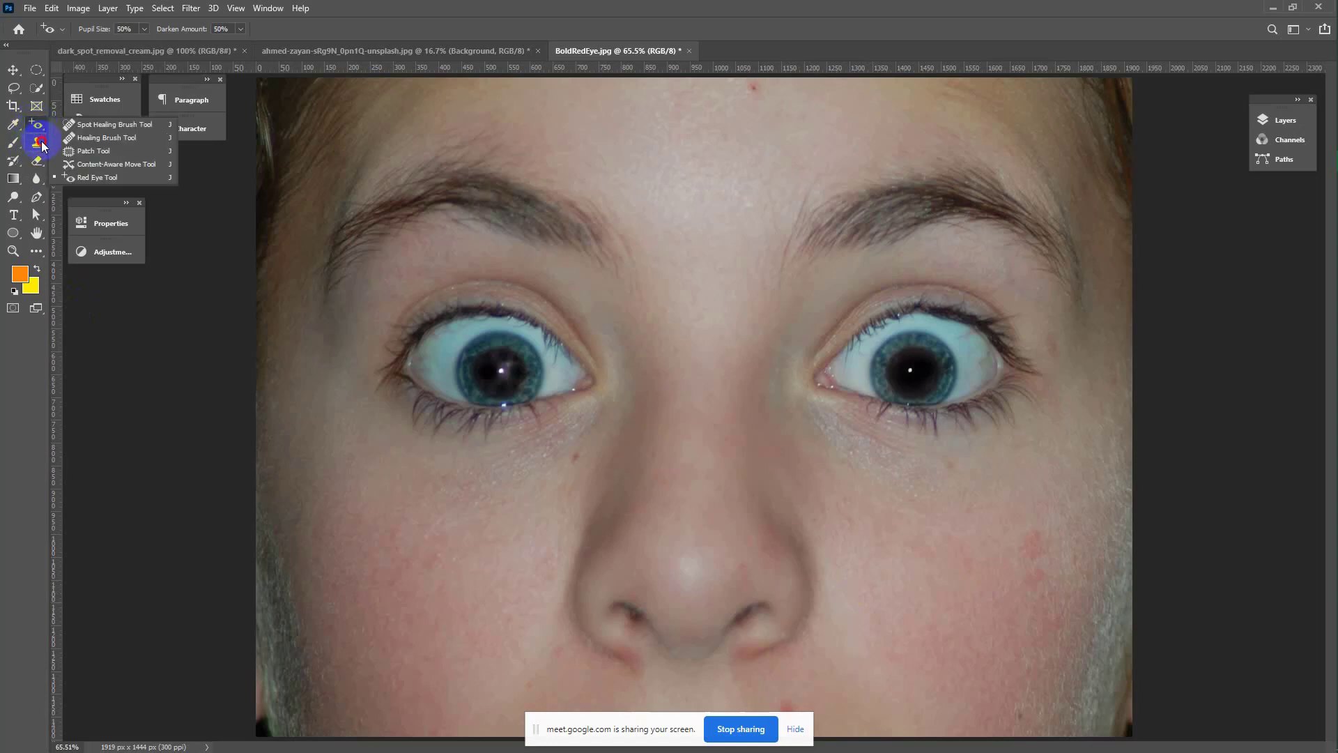
left_click(38, 143)
right_click(38, 143)
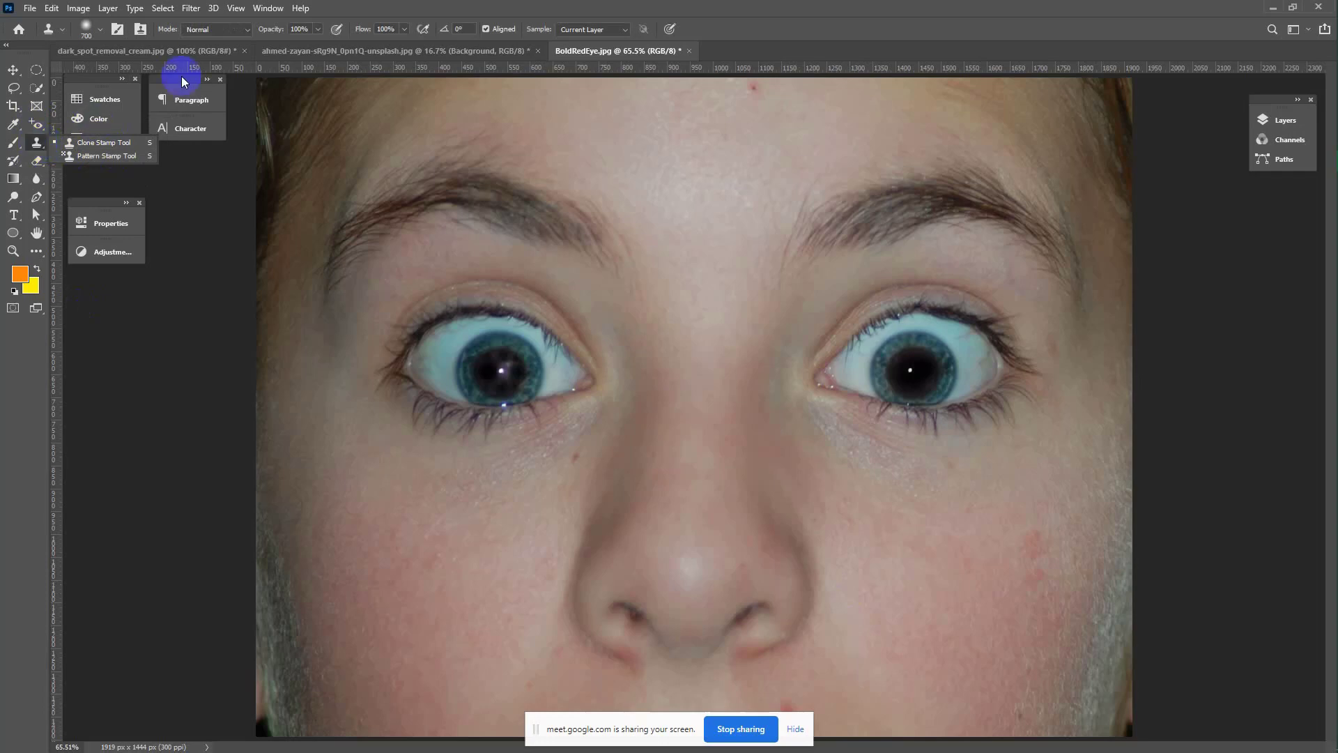
left_click(20, 29)
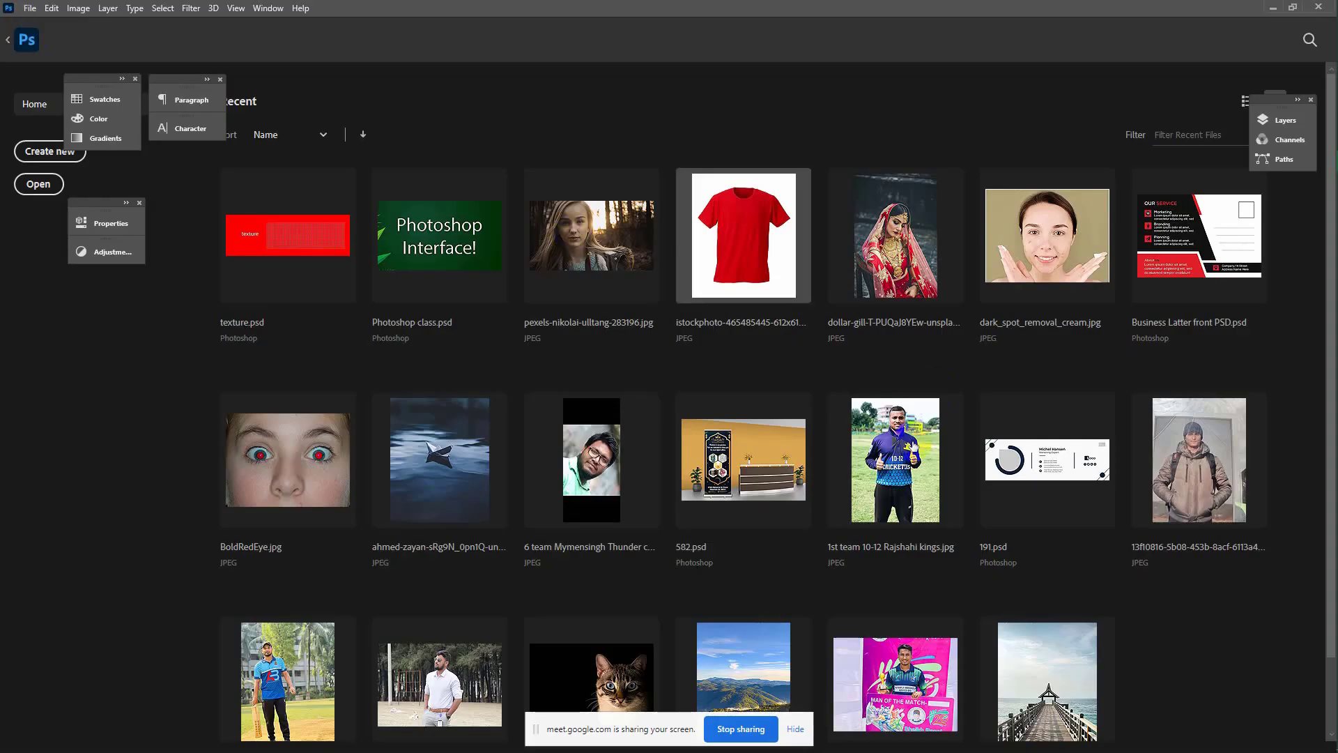
scroll(767, 512, "down", 2)
left_click(736, 608)
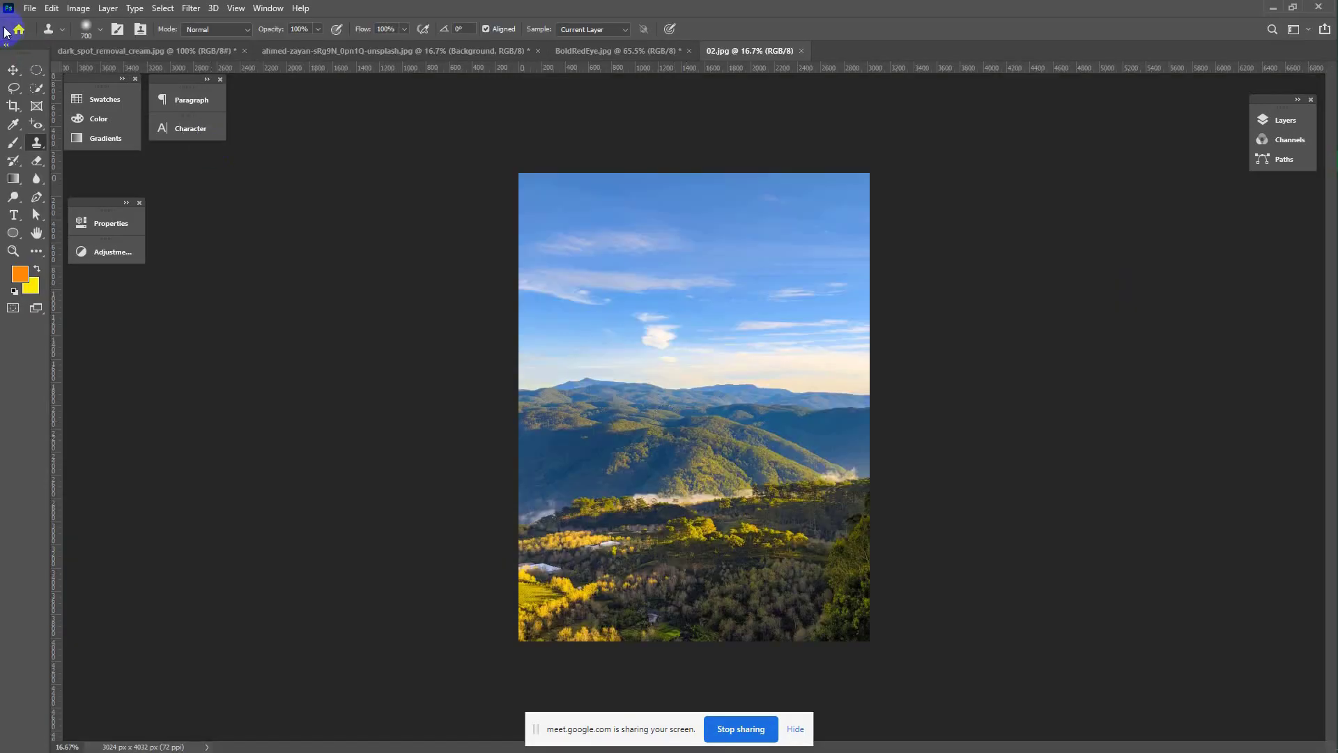
left_click(20, 31)
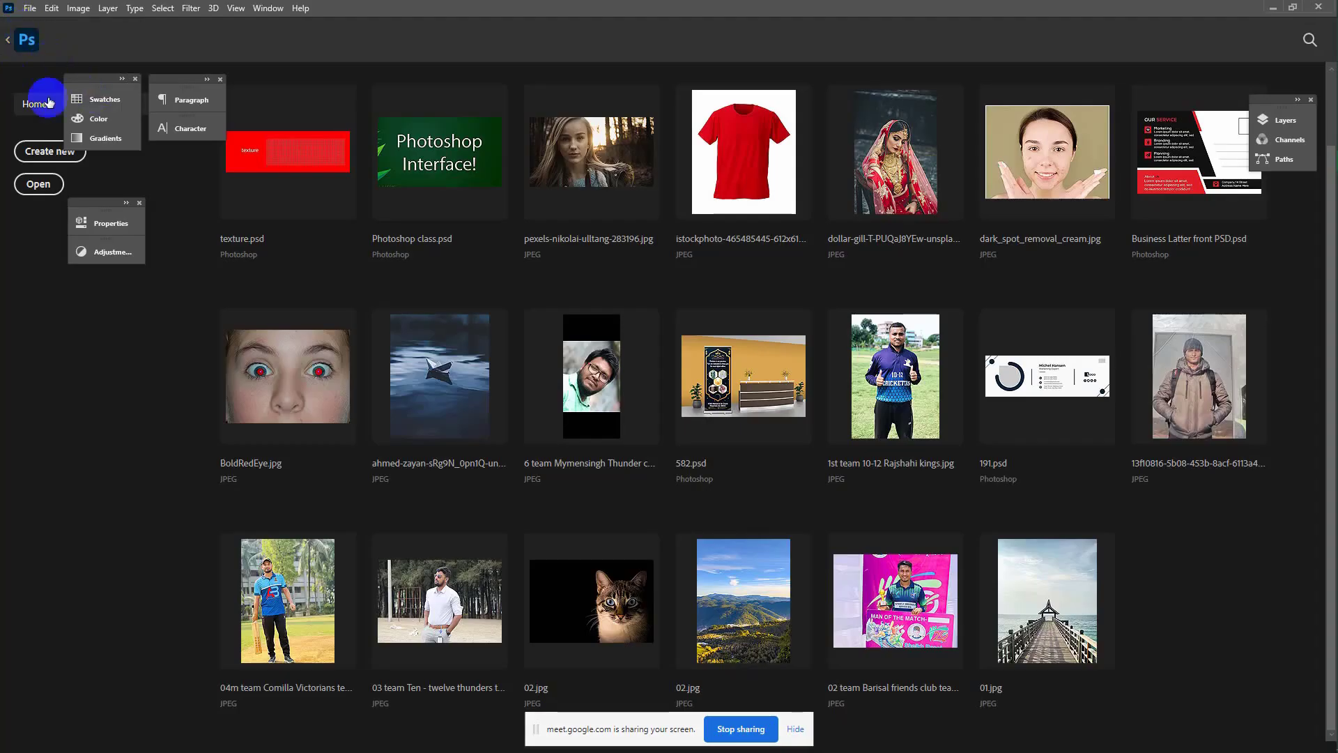
left_click(1054, 622)
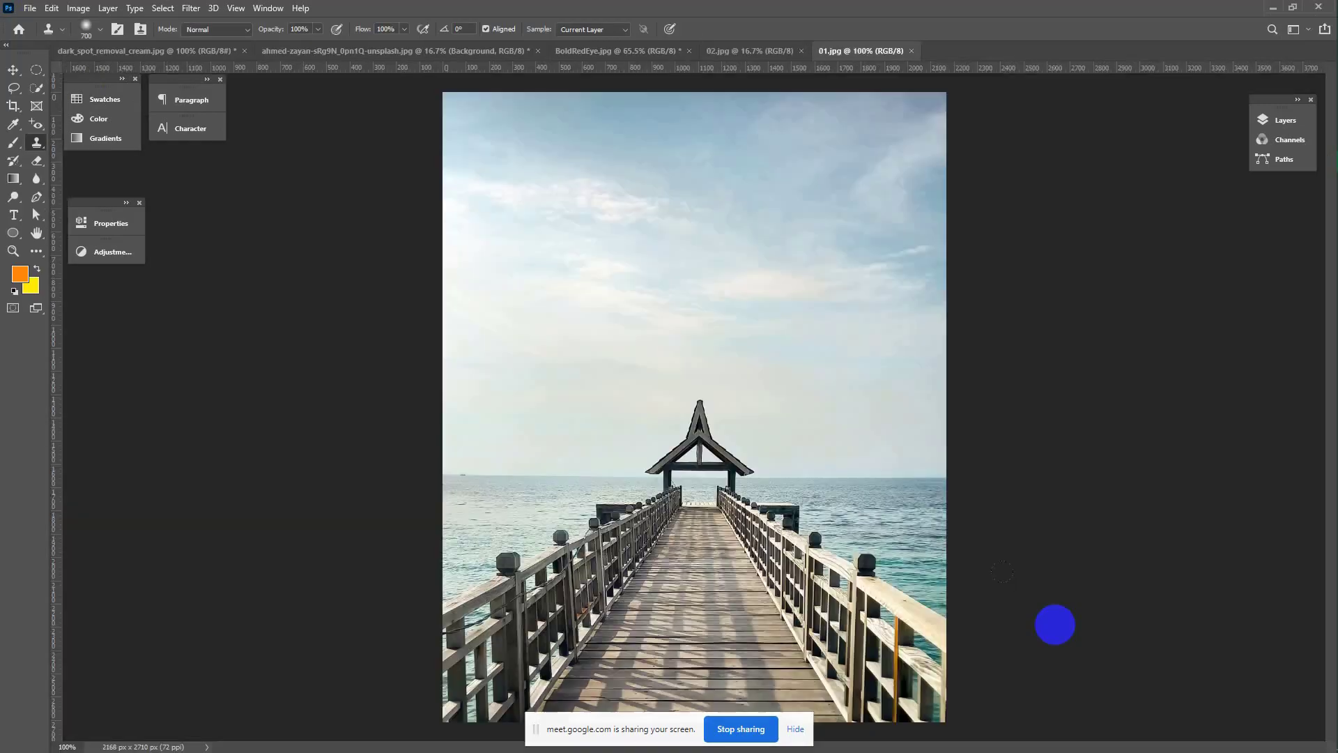
left_click(14, 71)
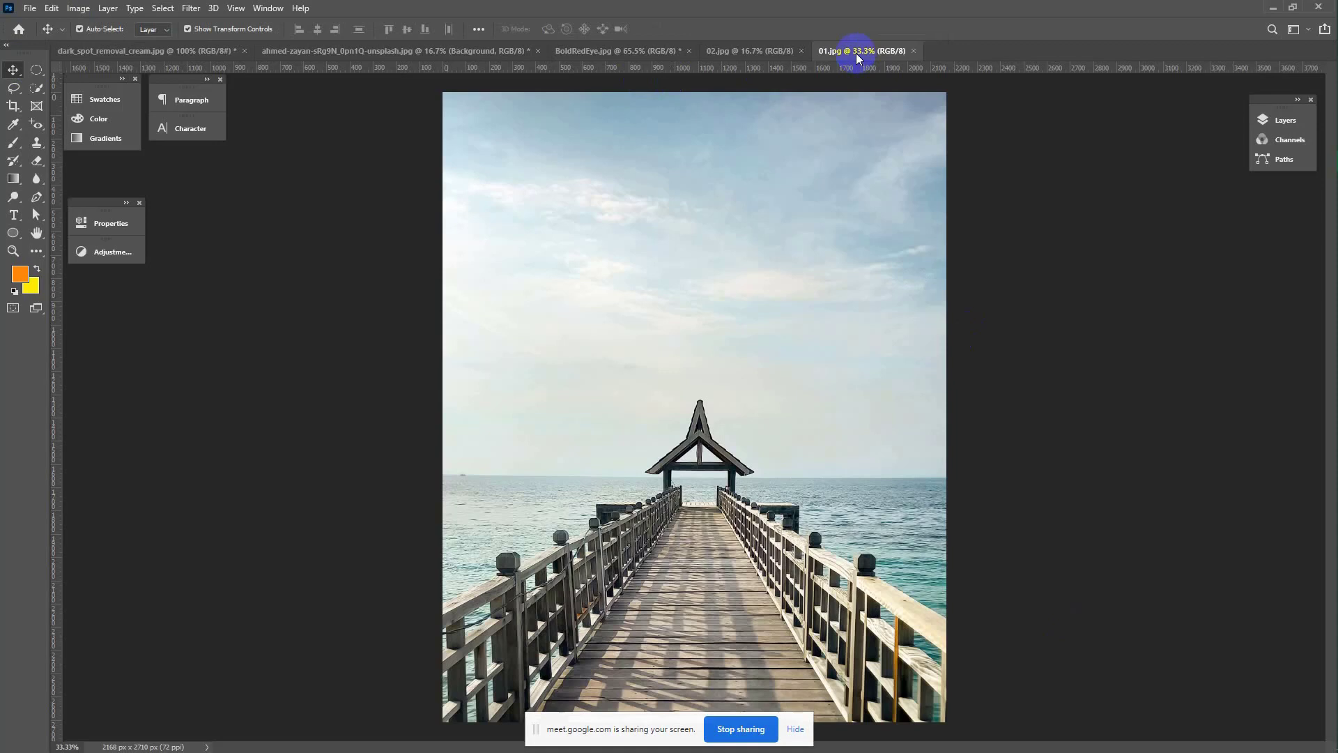
left_click(33, 146)
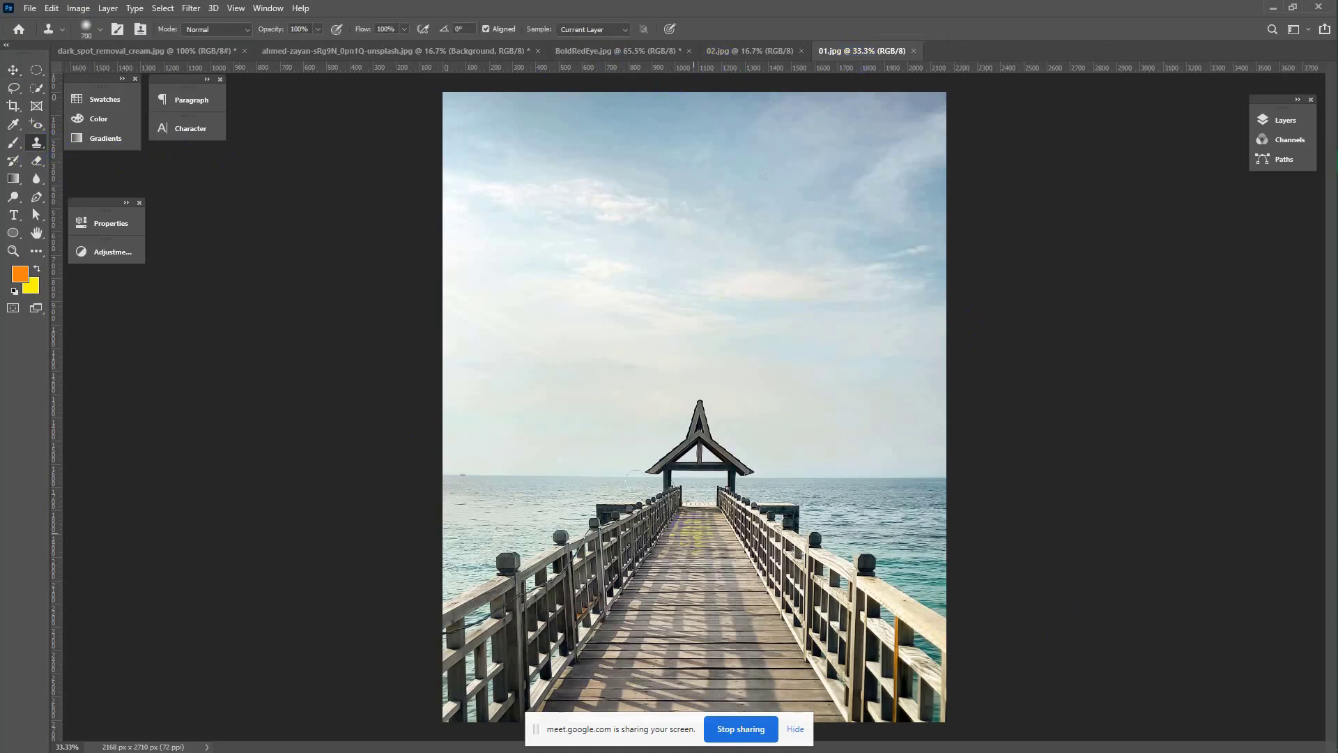
left_click_drag(688, 561, 692, 587)
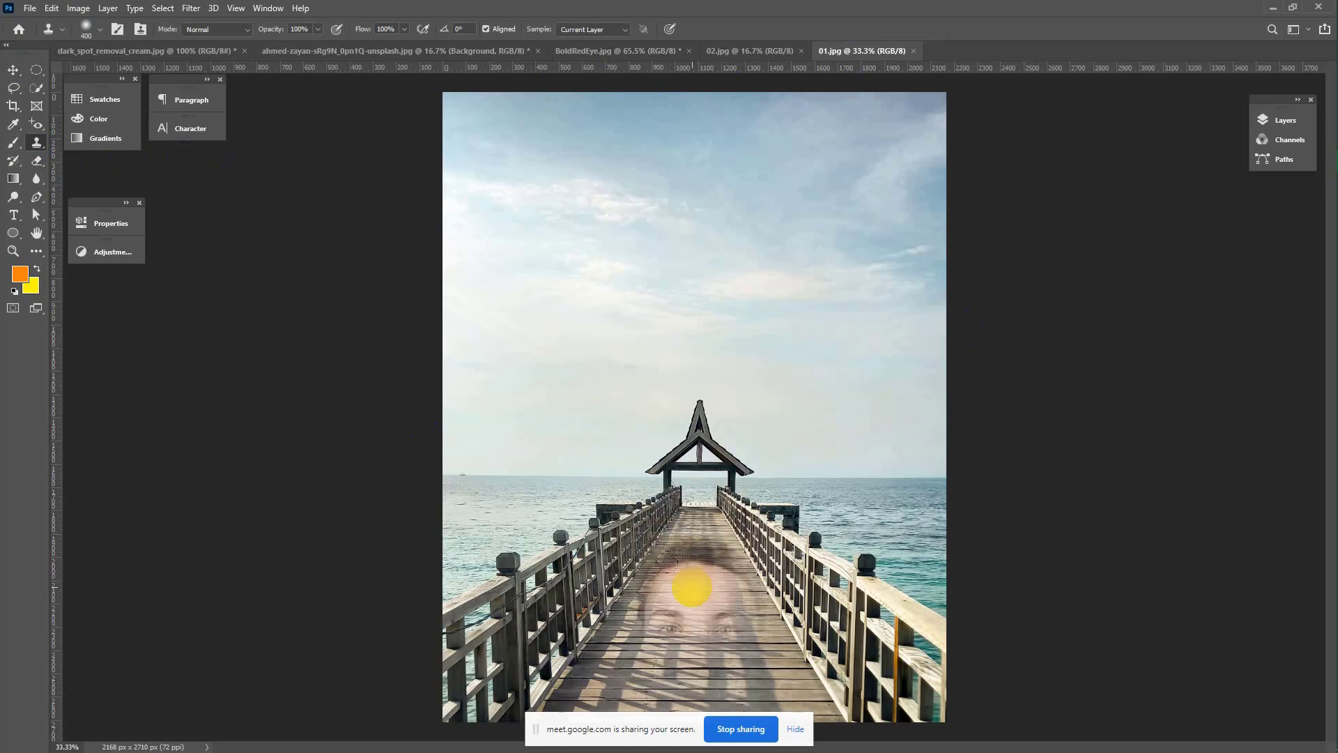
key("ctrl+z")
key("bracketleft")
key("bracketleft")
key("bracketleft")
key("bracketleft")
key("bracketleft")
key("bracketleft")
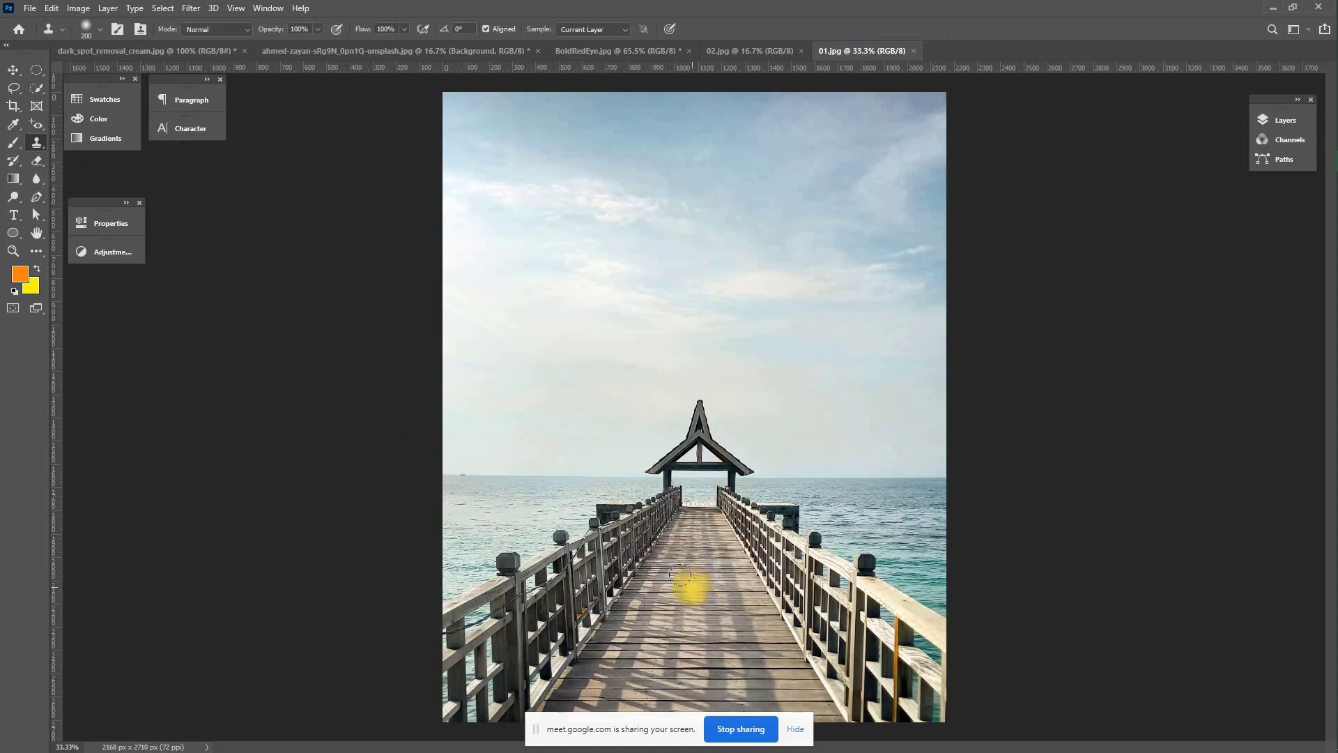
key("bracketright")
key("bracketright")
key("bracketright")
left_click_drag(691, 587, 692, 587)
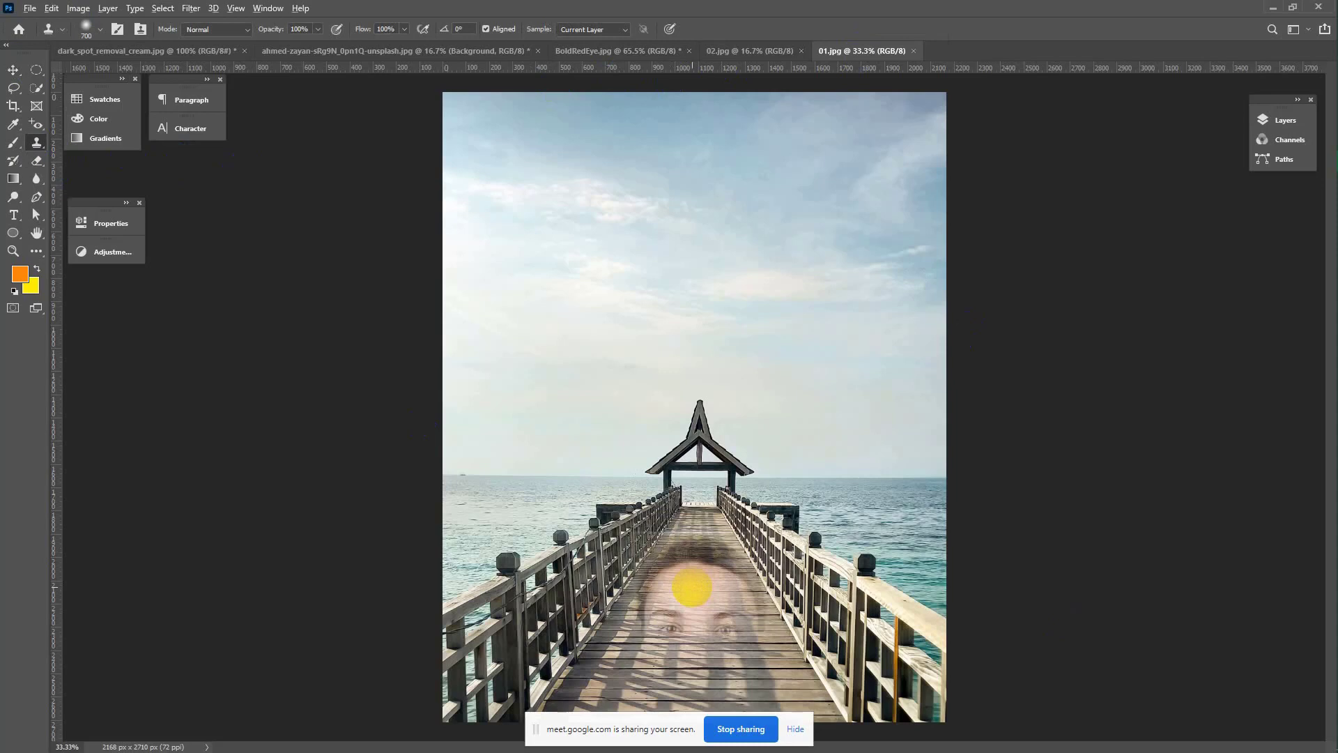
key("ctrl+z")
Sample the pier photo near the foot of the pavilion as the clone source and switch to 02.jpg.
left_click(696, 484, "alt")
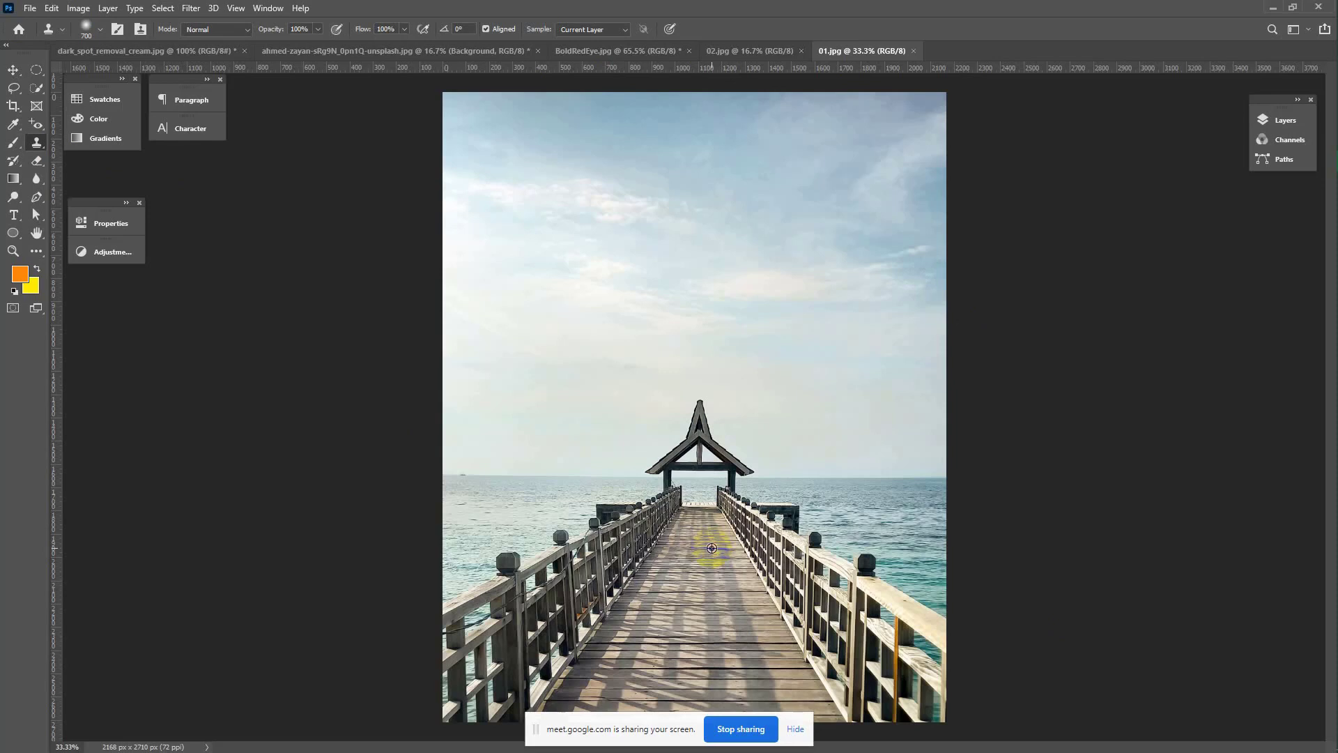
left_click(750, 50)
Try cloning the pier directly onto the landscape's Background layer, and revert the image.
mouse_move(660, 481)
left_mouse_down()
mouse_move(675, 478)
mouse_move(676, 624)
mouse_move(672, 508)
mouse_move(725, 606)
mouse_move(668, 619)
mouse_move(806, 620)
mouse_move(687, 459)
mouse_move(766, 610)
left_mouse_up()
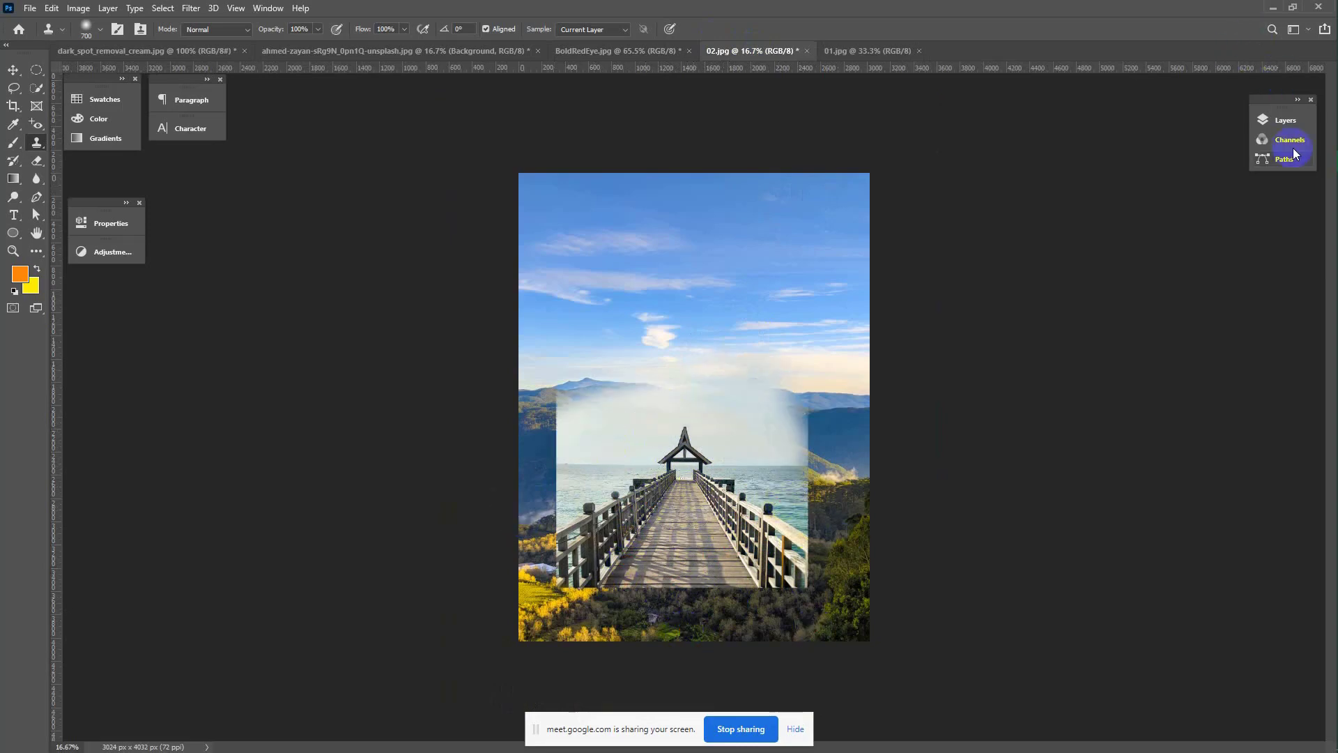
left_click(1289, 121)
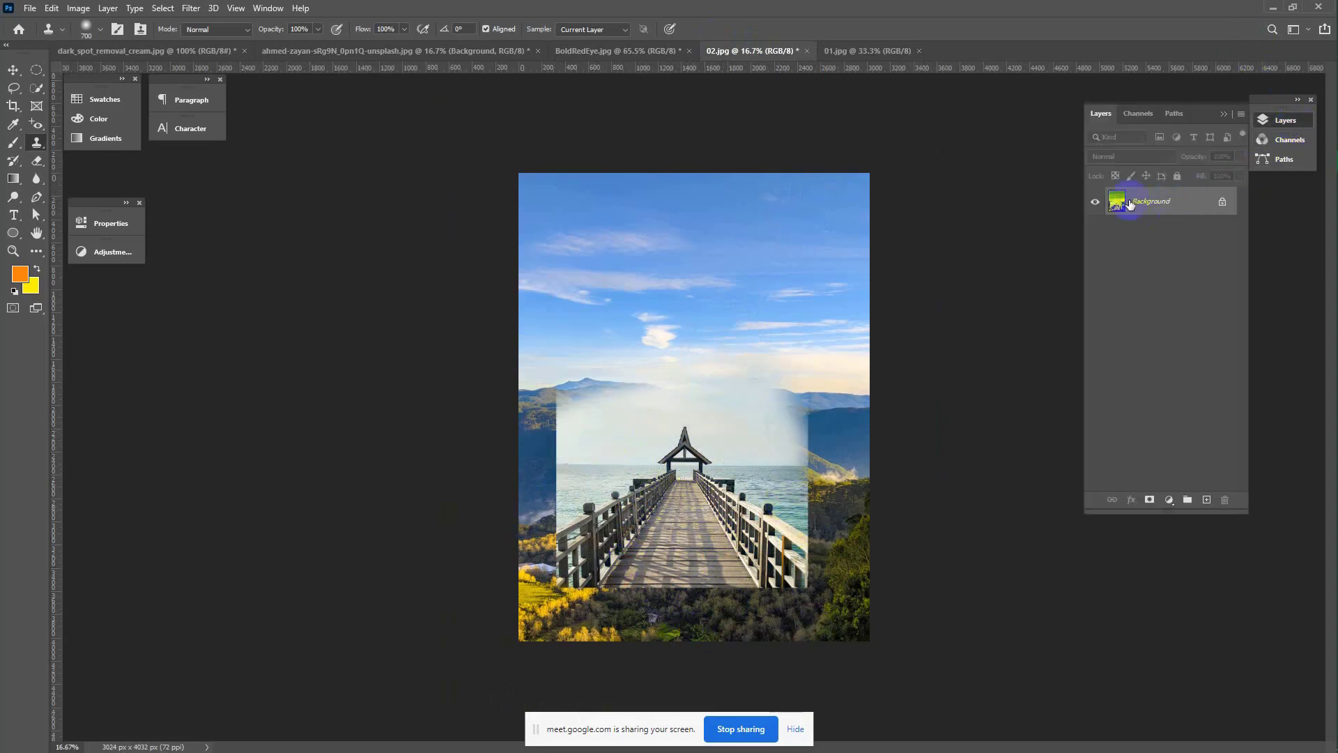
key("F12")
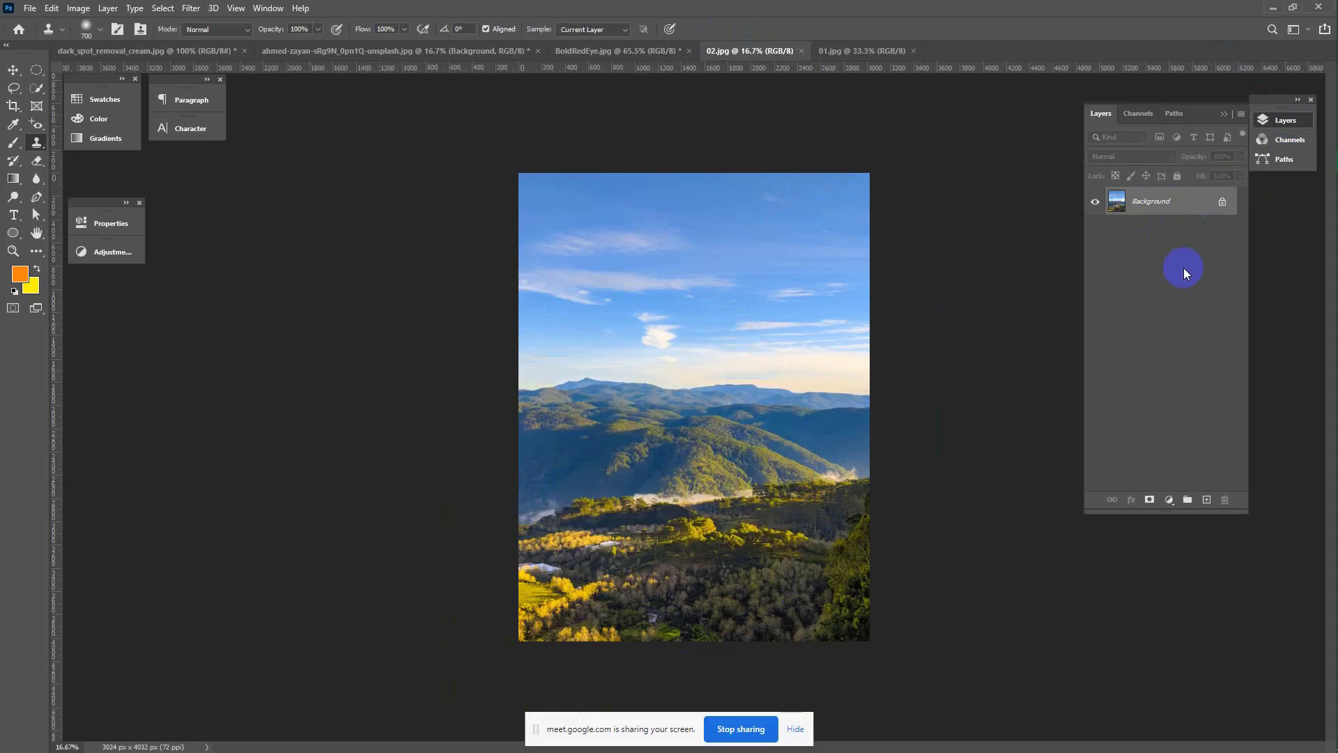
Add a new layer above the Background, clone the pier onto it over the landscape's hills, and switch to the Move tool.
left_click(1206, 499)
mouse_move(612, 524)
left_mouse_down()
mouse_move(666, 554)
mouse_move(753, 530)
mouse_move(627, 439)
mouse_move(722, 639)
mouse_move(569, 533)
mouse_move(761, 493)
mouse_move(771, 454)
mouse_move(762, 559)
left_mouse_up()
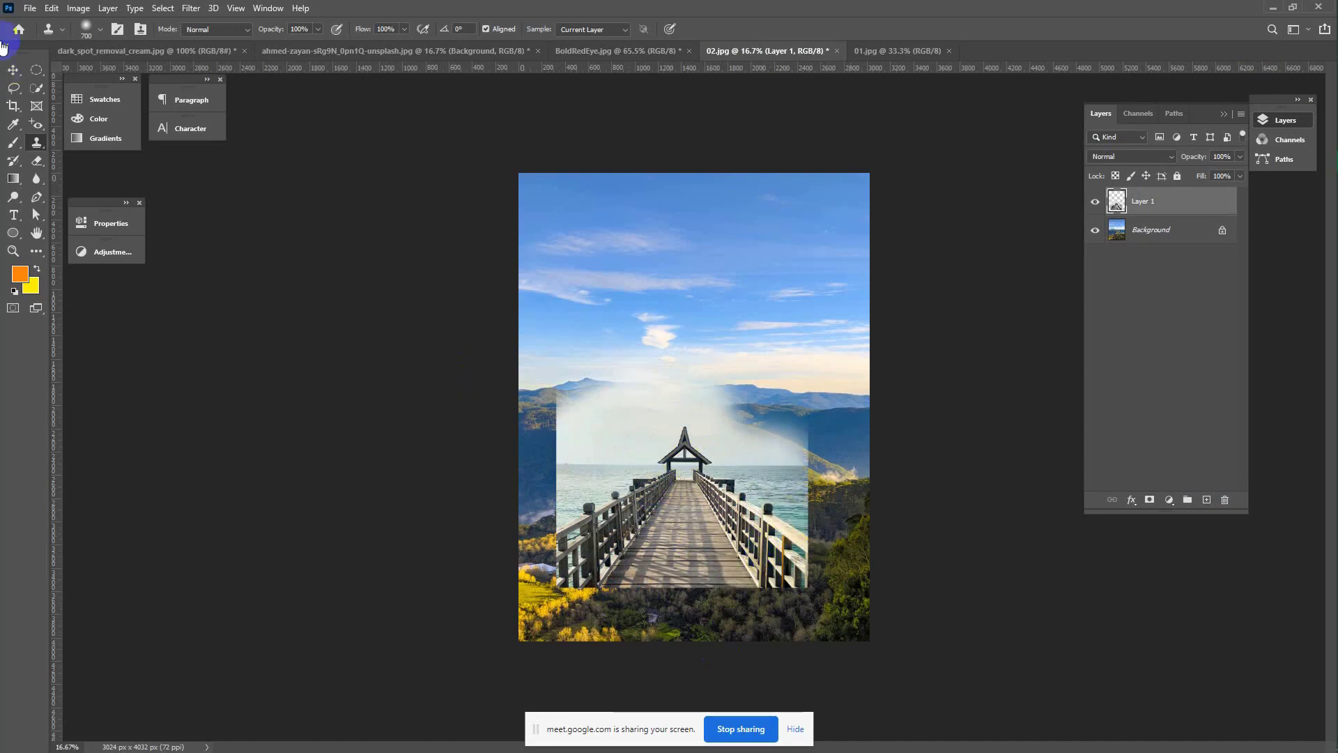
left_click(13, 70)
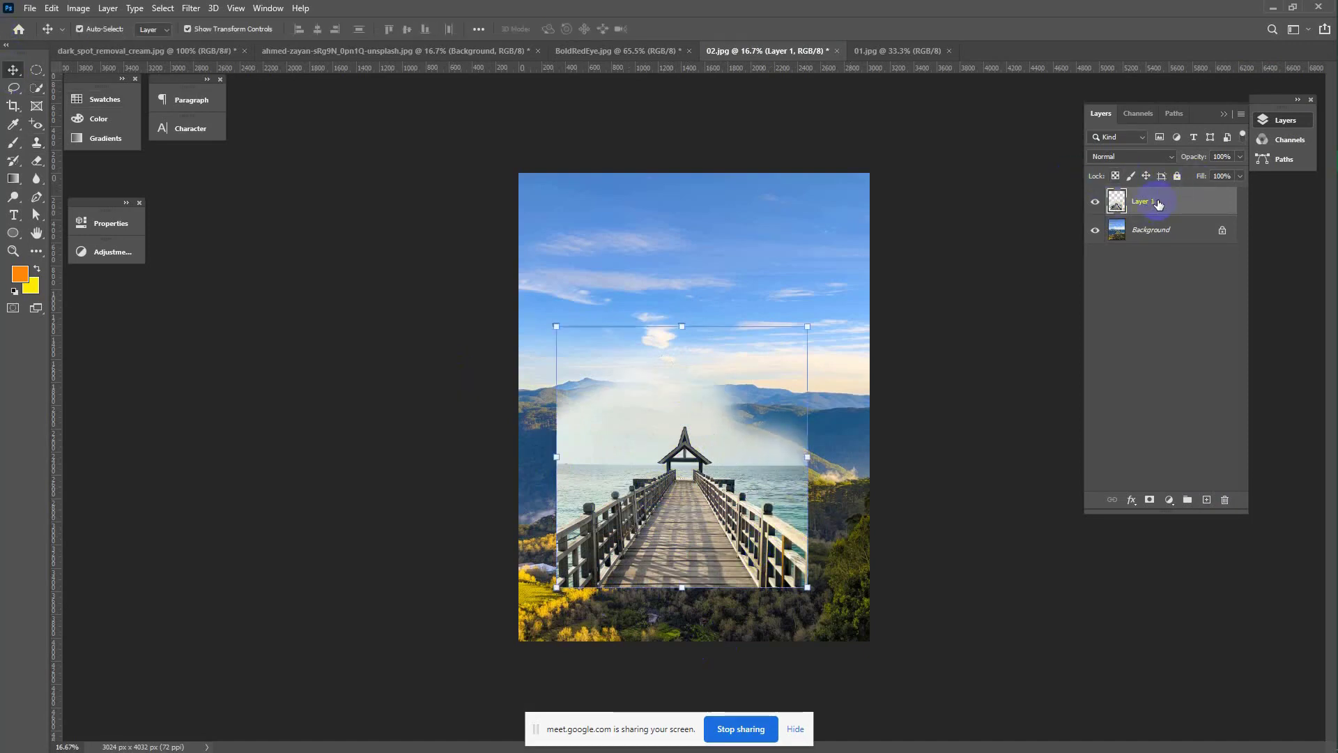
key("ctrl+plus")
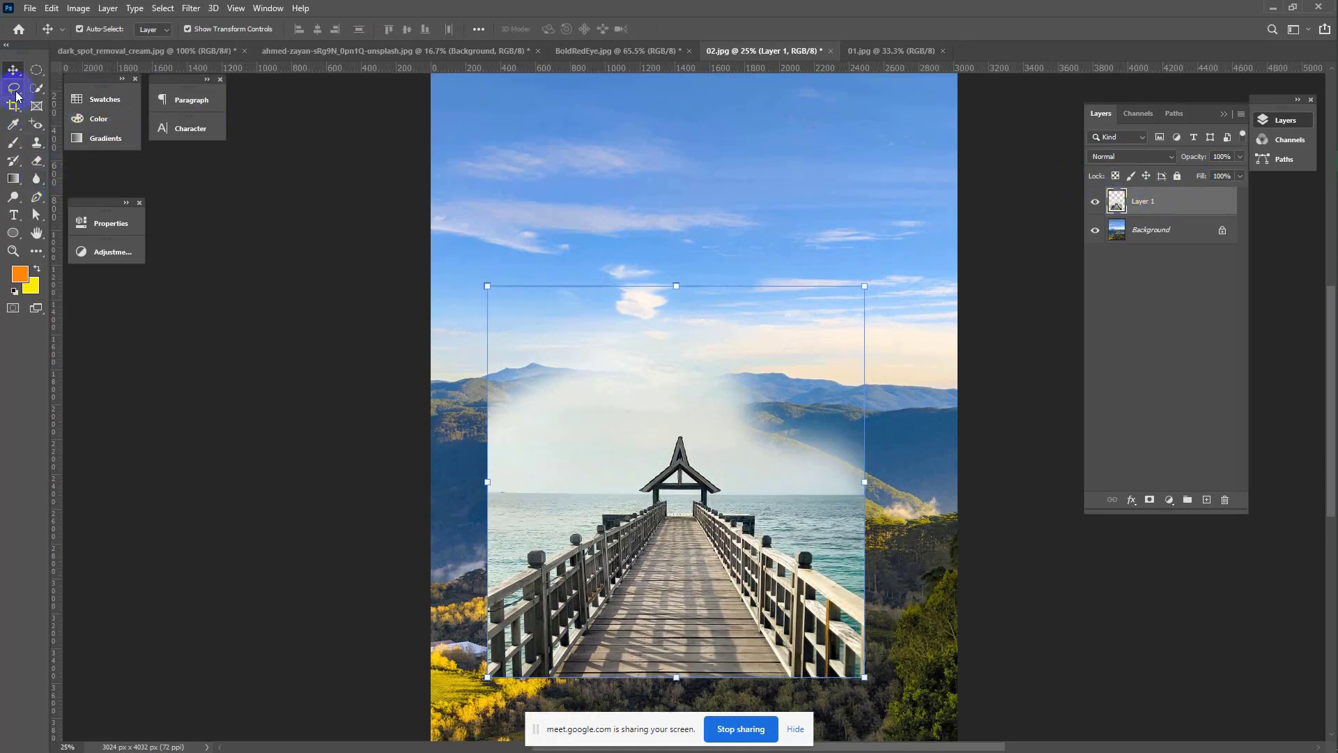
key("ctrl+plus")
key("ctrl+plus")
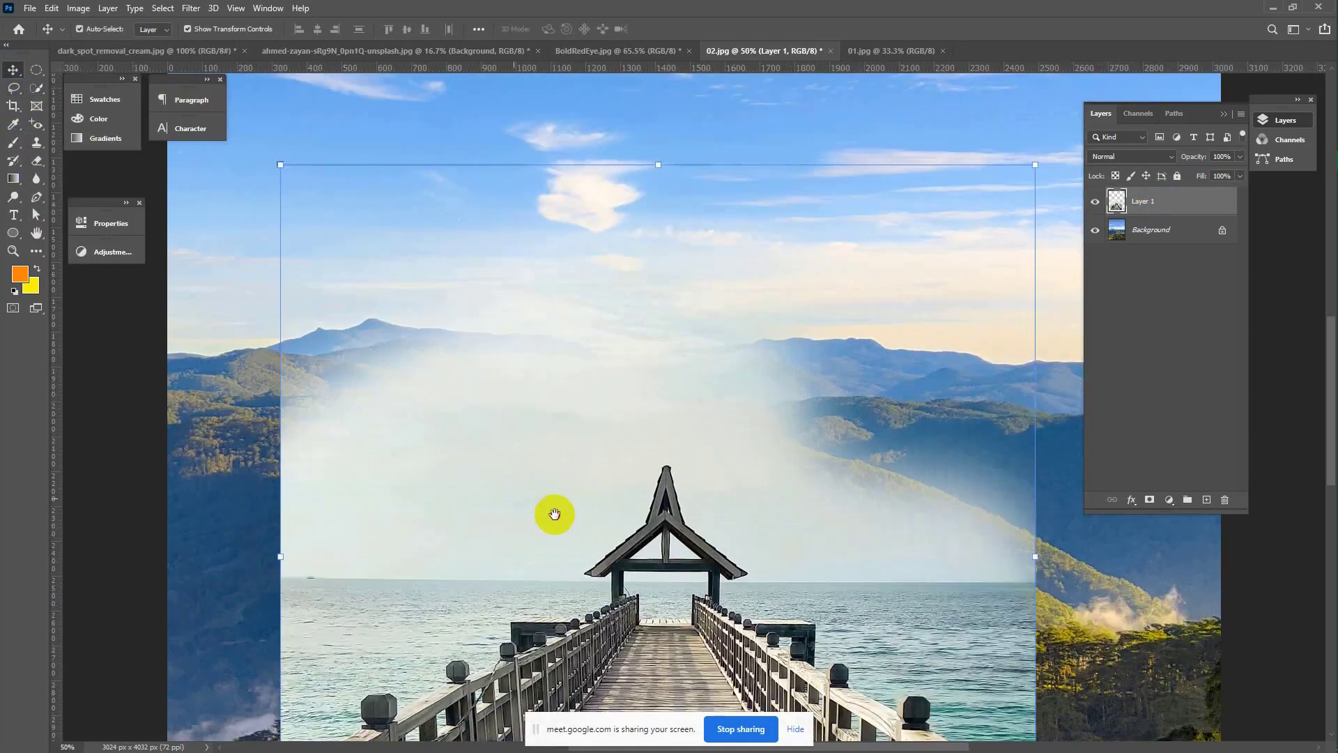
Try to outline the edge of the pier's right railing with the Lasso tool.
left_click_drag(552, 513, 457, 293)
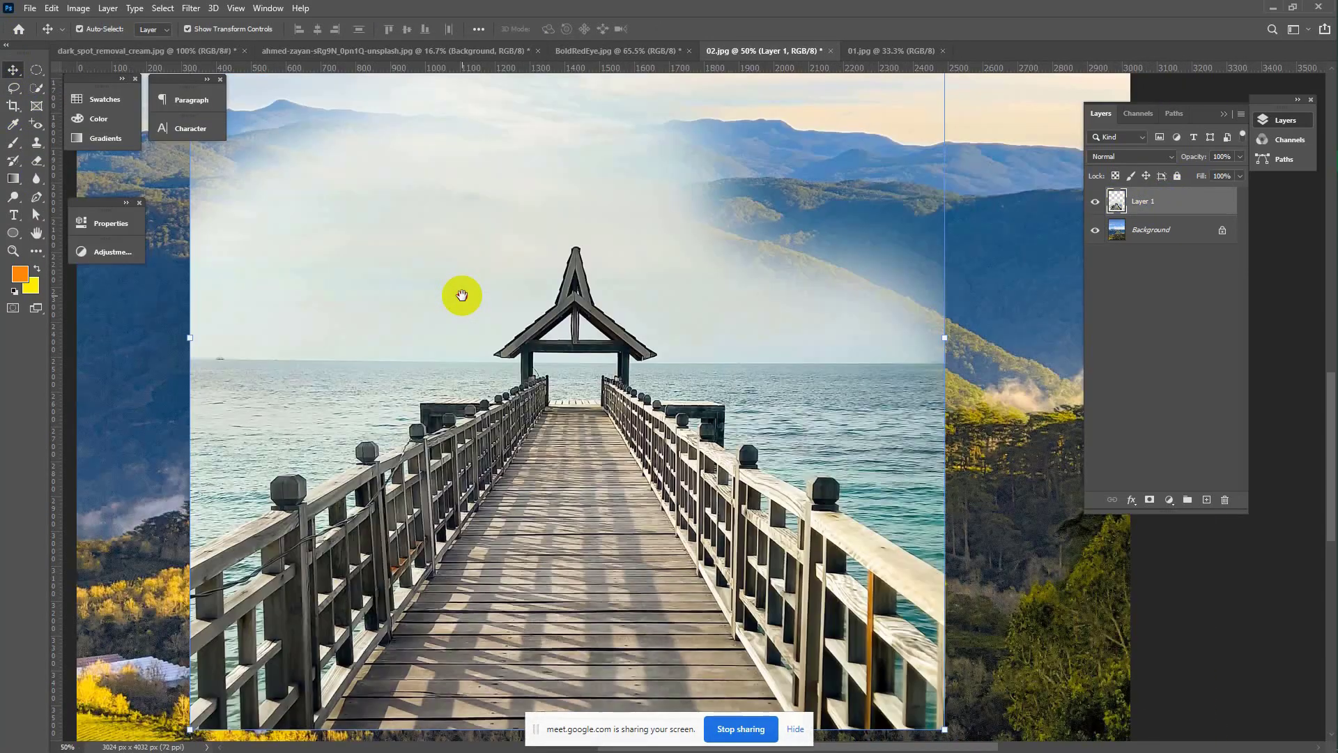
left_click(13, 88)
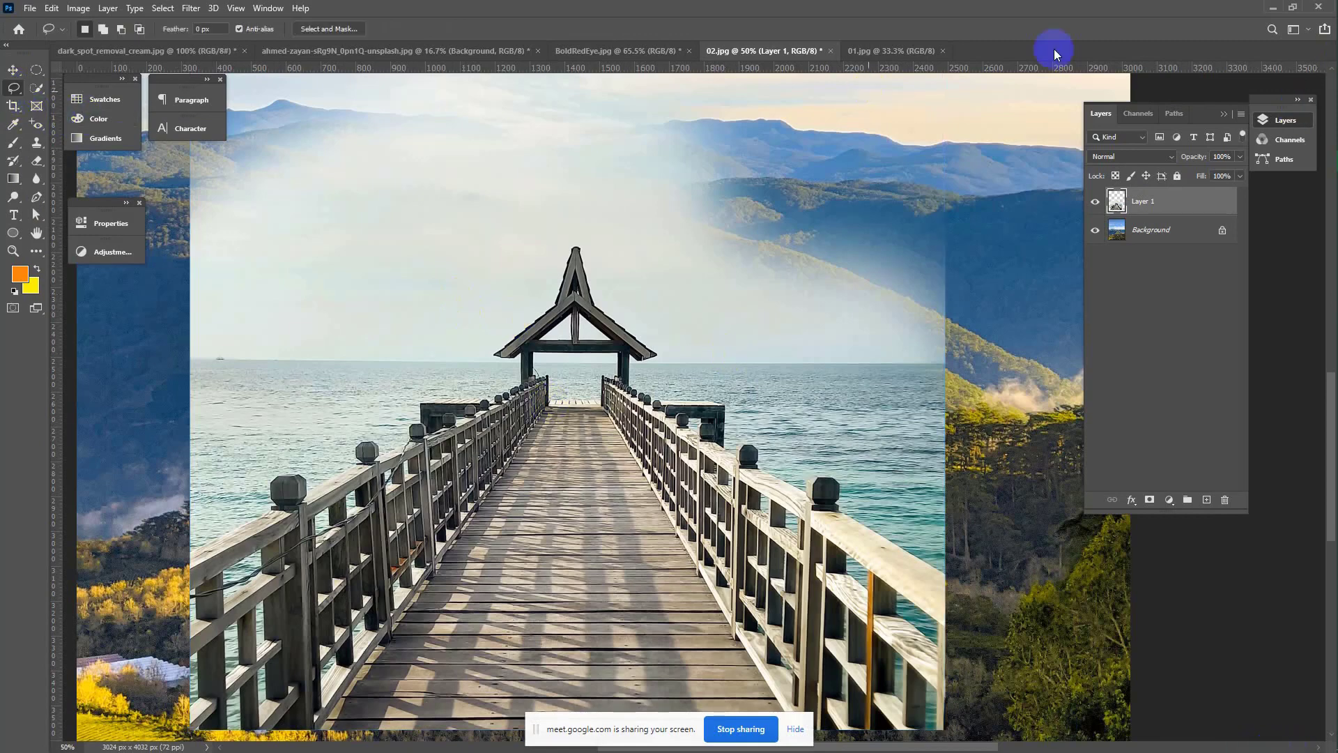
left_click_drag(936, 572, 847, 513)
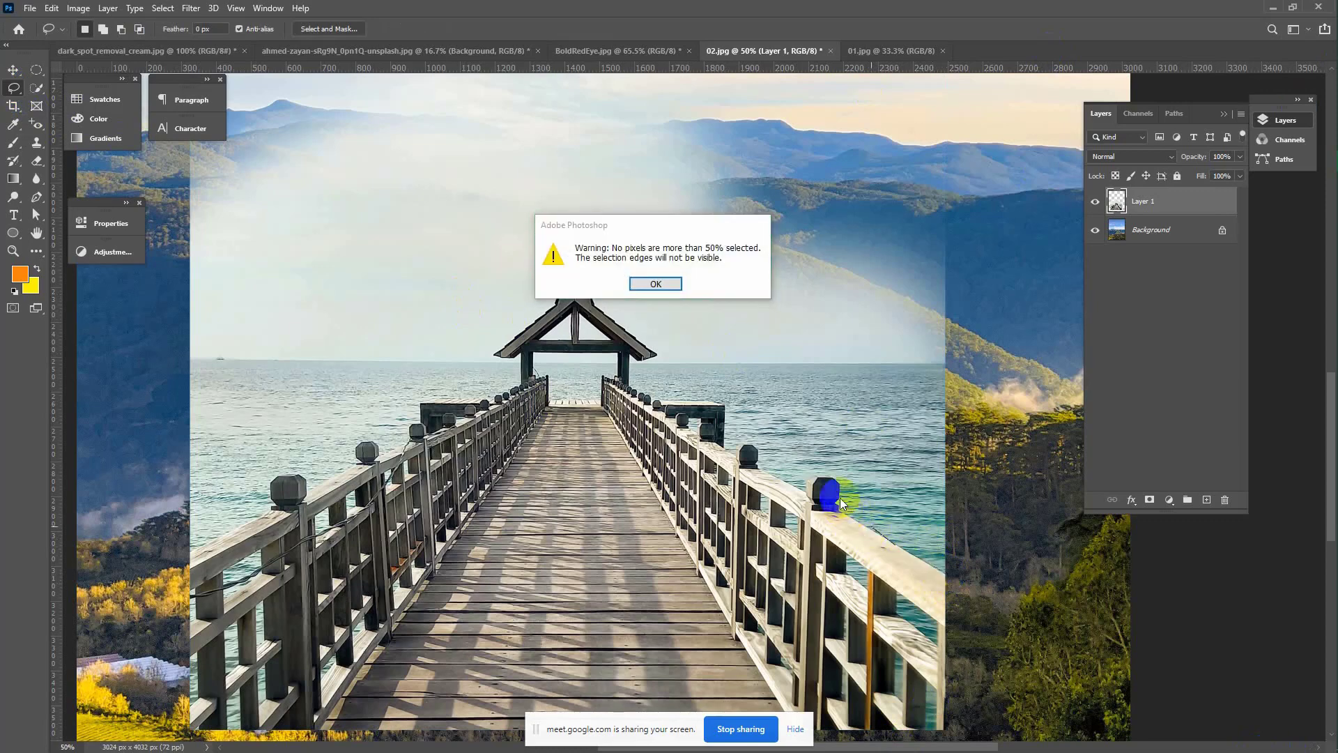
left_click(655, 284)
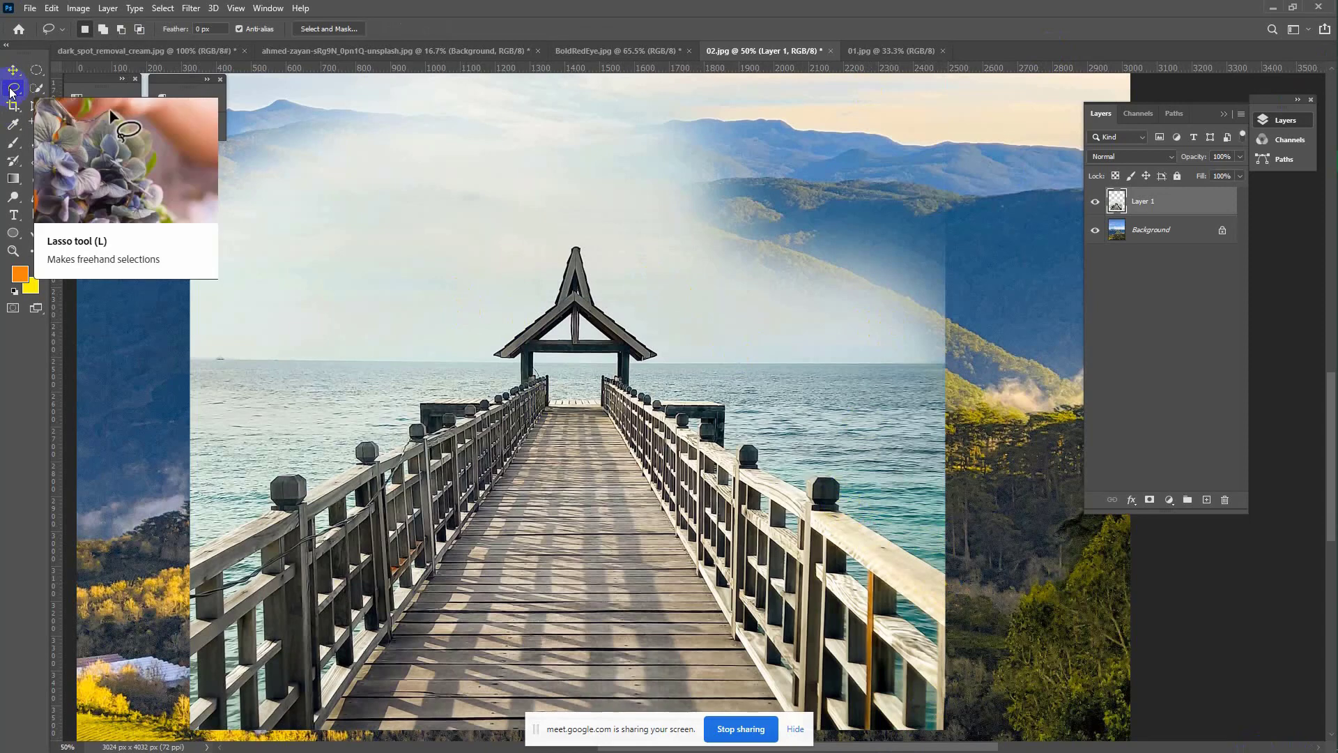
Set the Pen tool to Path mode and trace the pier's right railing from the layer's edge over the nearest post cap.
key("p")
left_click(100, 28)
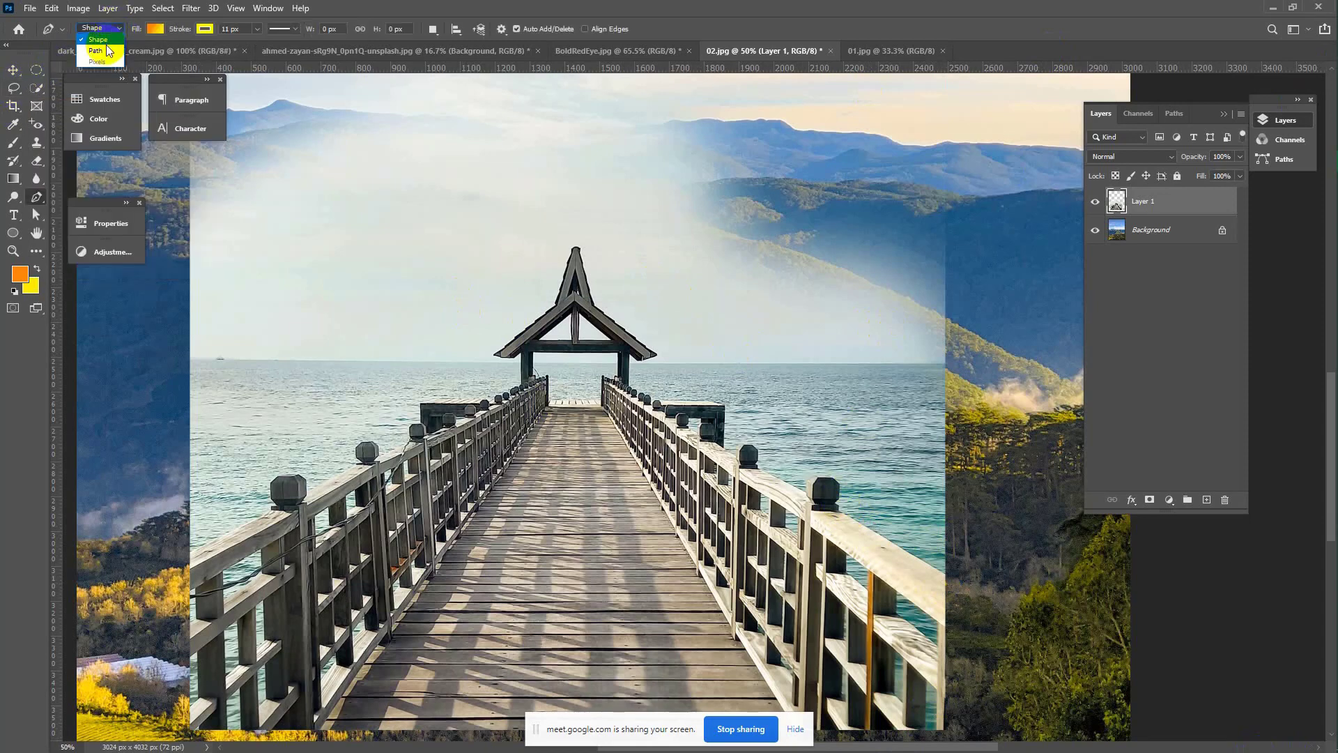
key("Return")
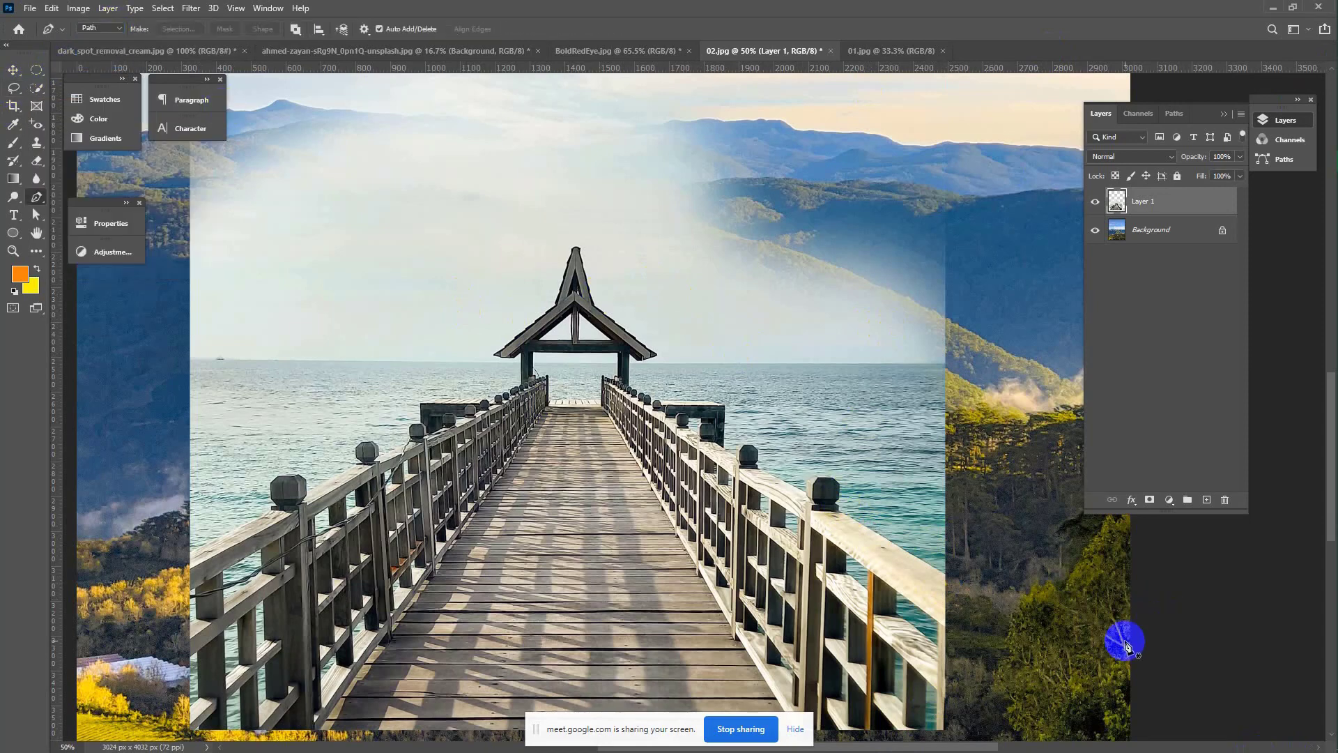
left_click(944, 572)
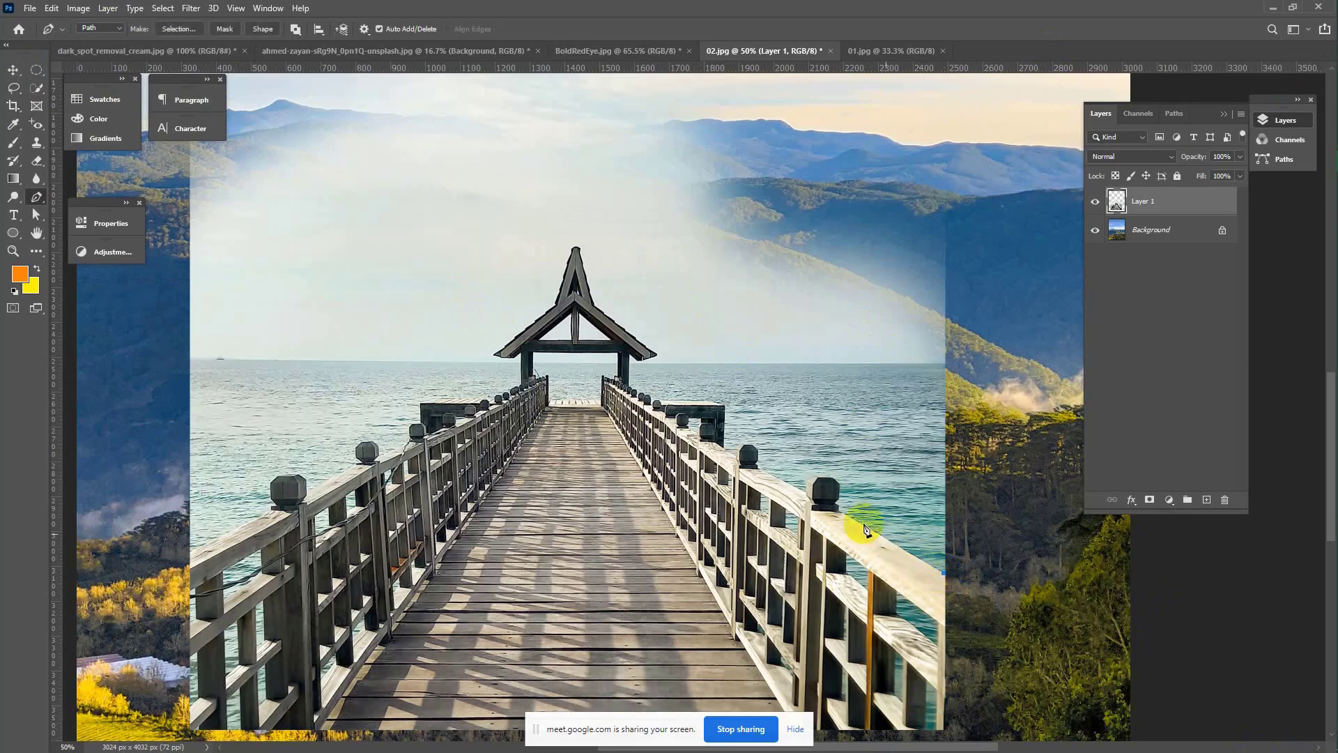
left_click(840, 483)
left_click(830, 475)
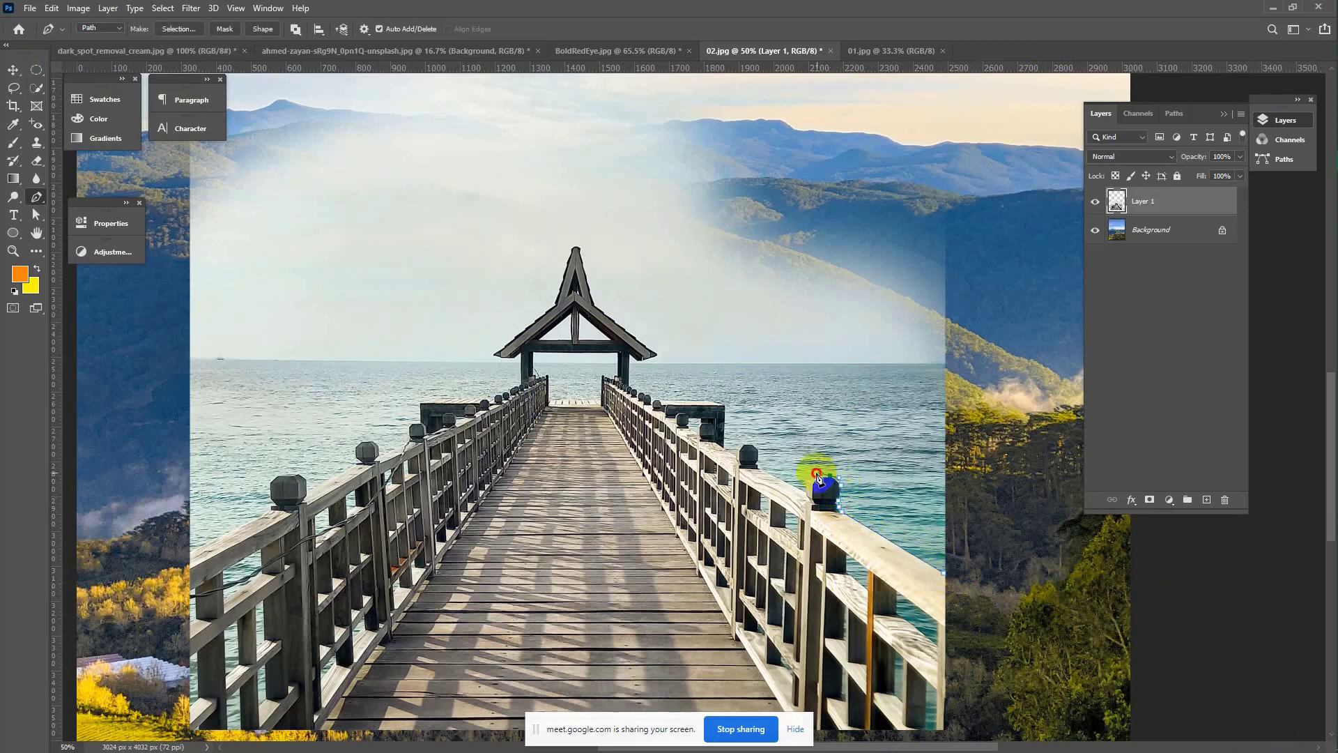
left_click(816, 472)
left_click(801, 483)
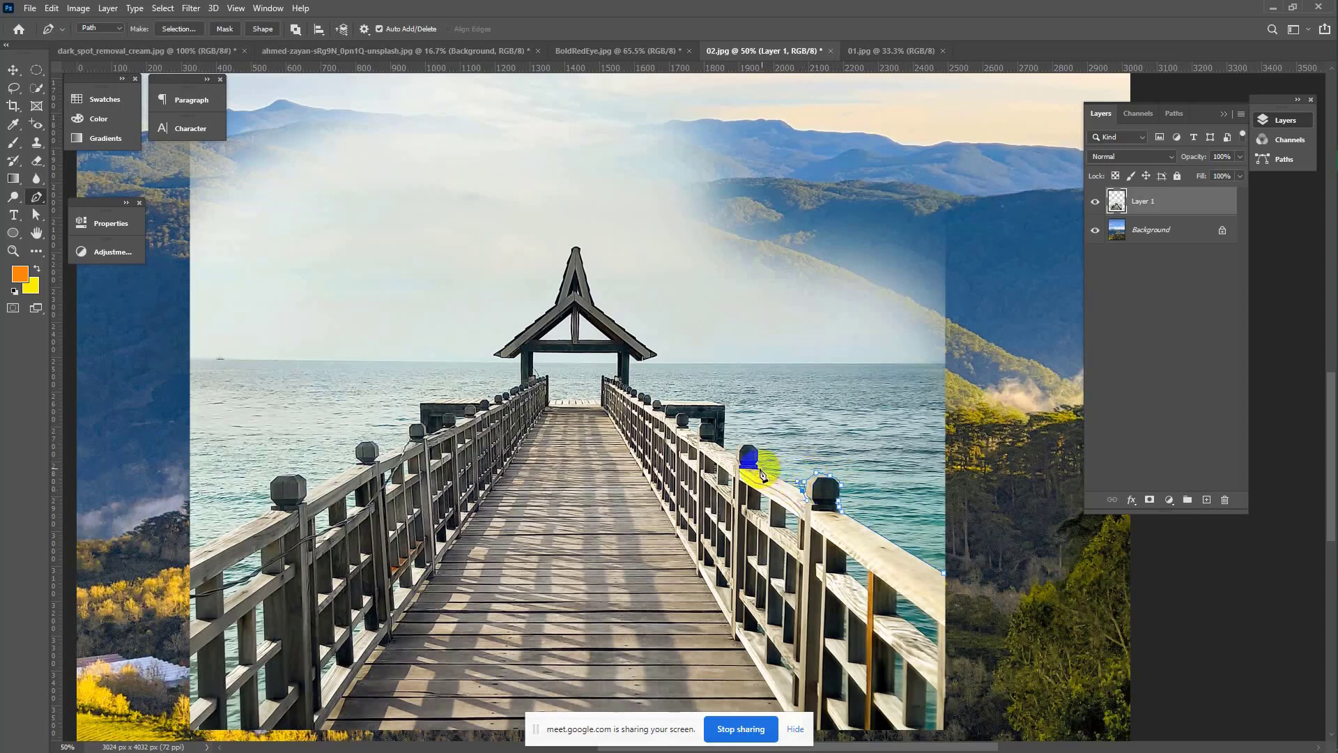
Continue the path along the right railing, over the next post cap and around the side platform beside the pavilion.
left_click(759, 473)
left_click(758, 457)
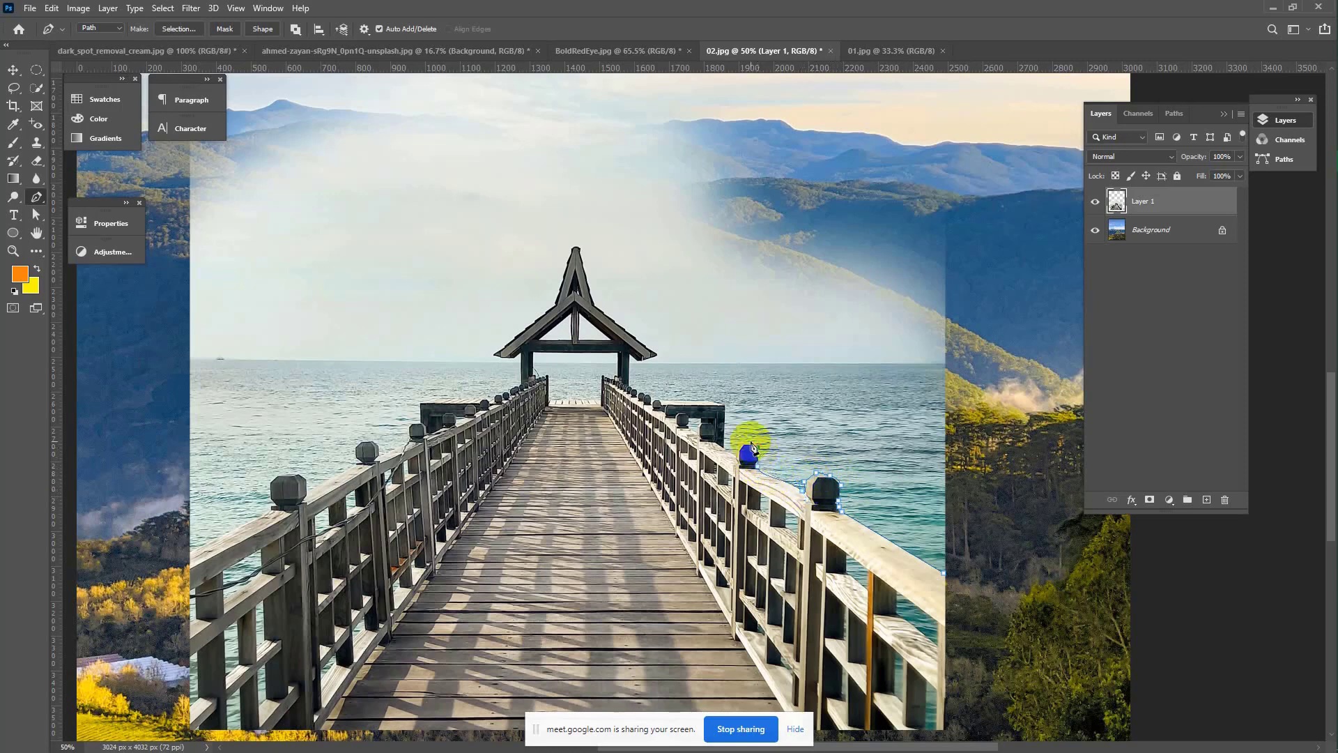
left_click(749, 439)
left_click(725, 427)
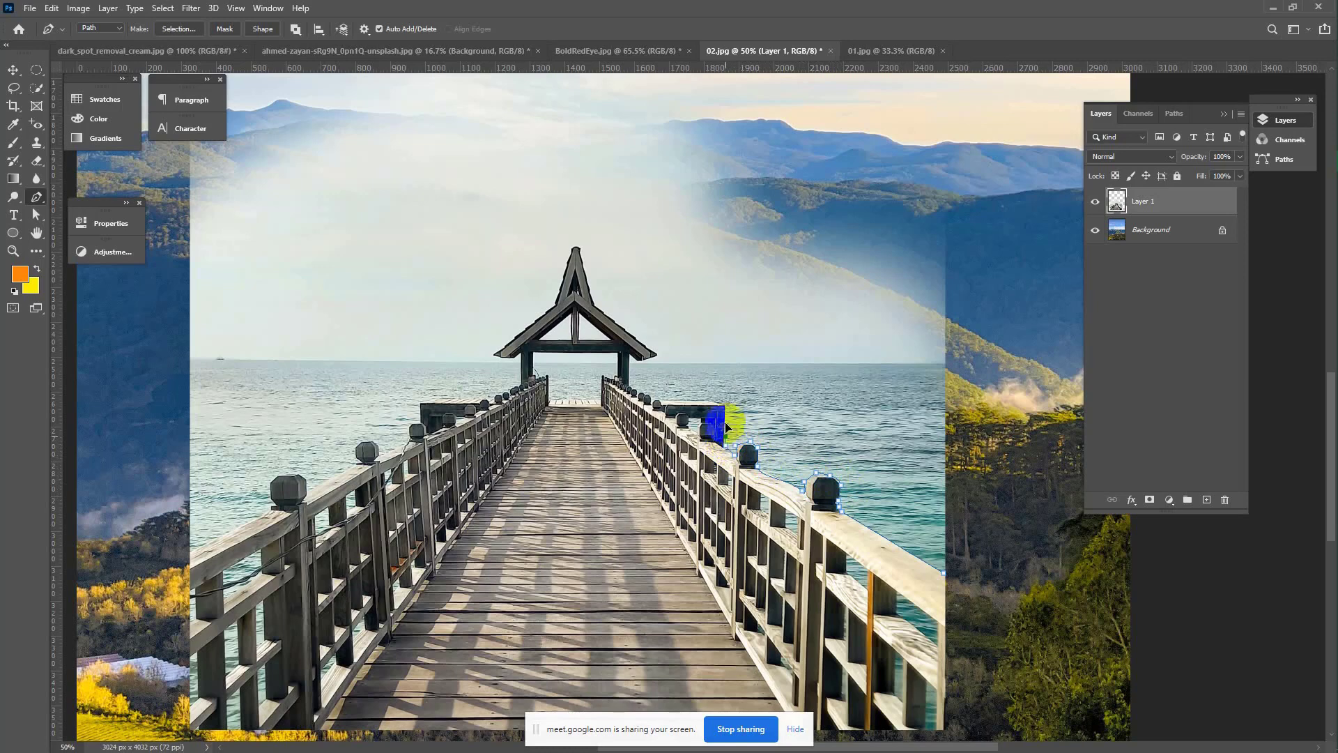
left_click(724, 402)
left_click(655, 403)
left_click(662, 407)
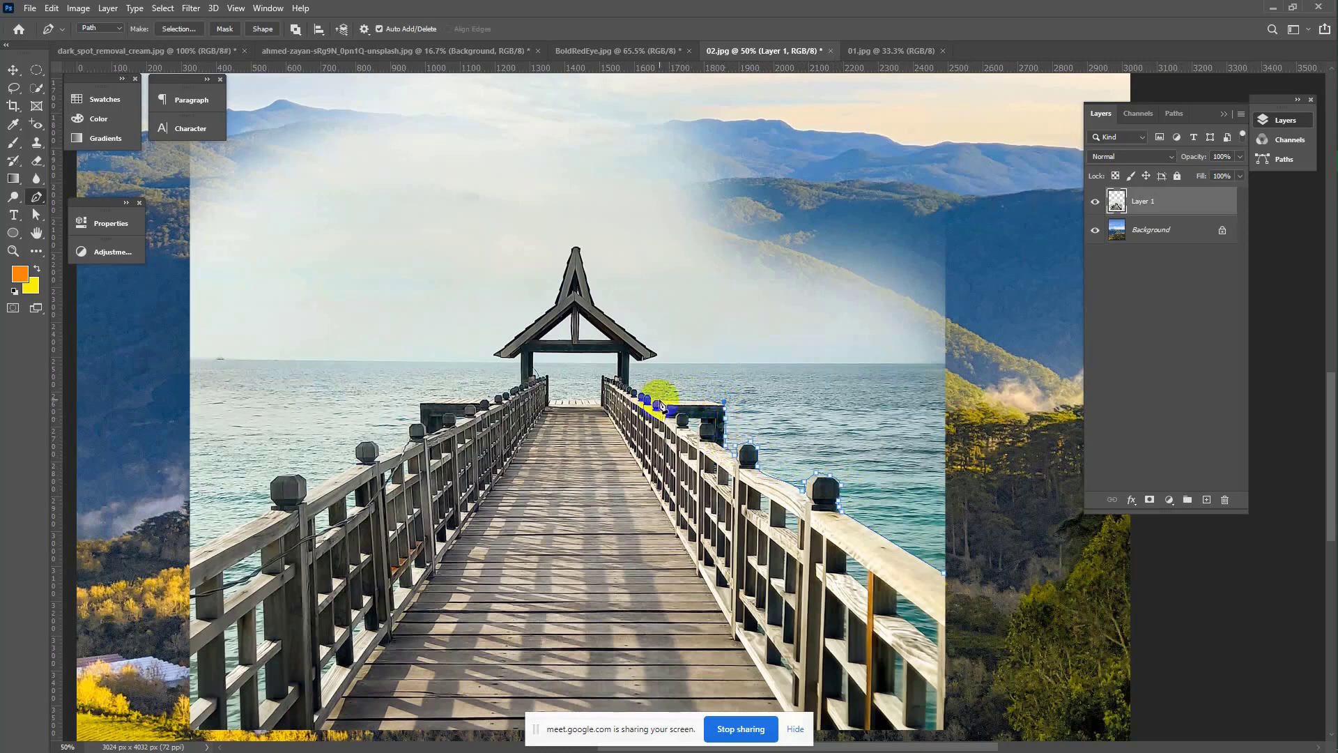
Trace the pavilion's right post and roof over the peak, and continue down the pier's left side and railing.
left_click(634, 377)
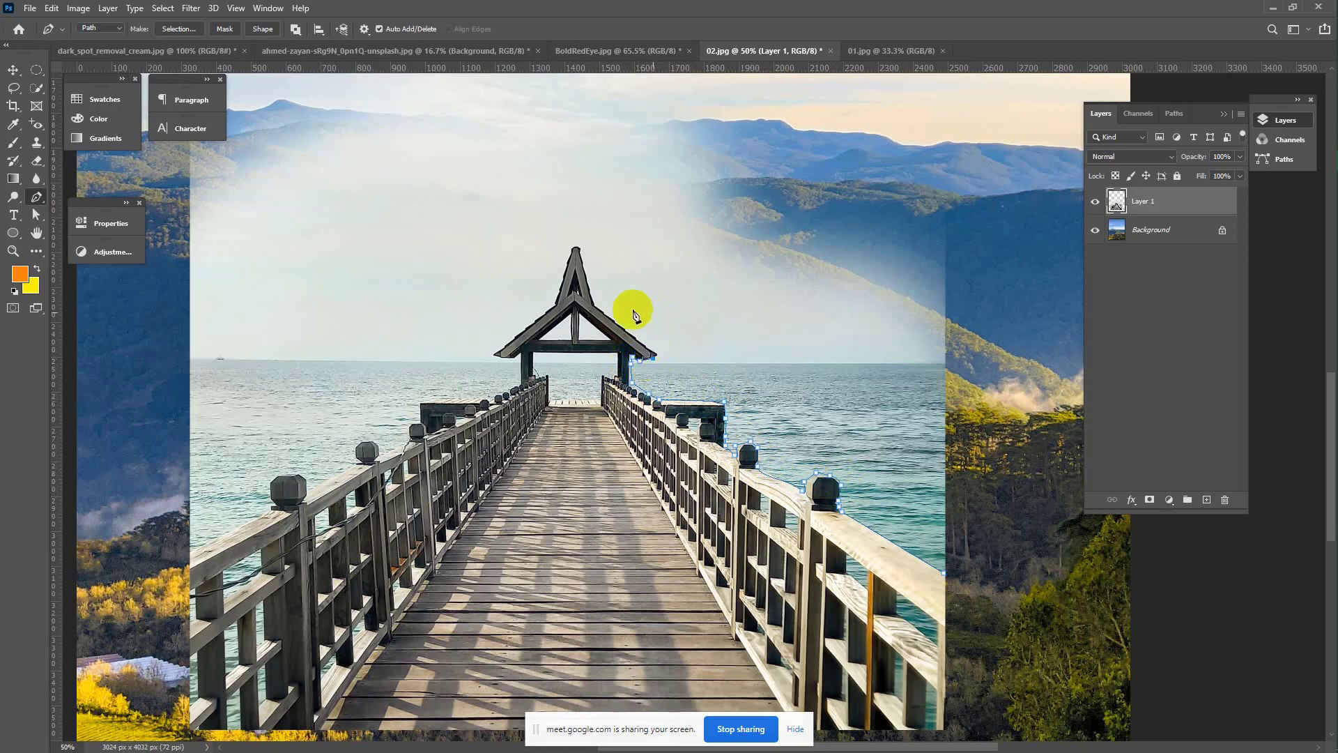
left_click(655, 356)
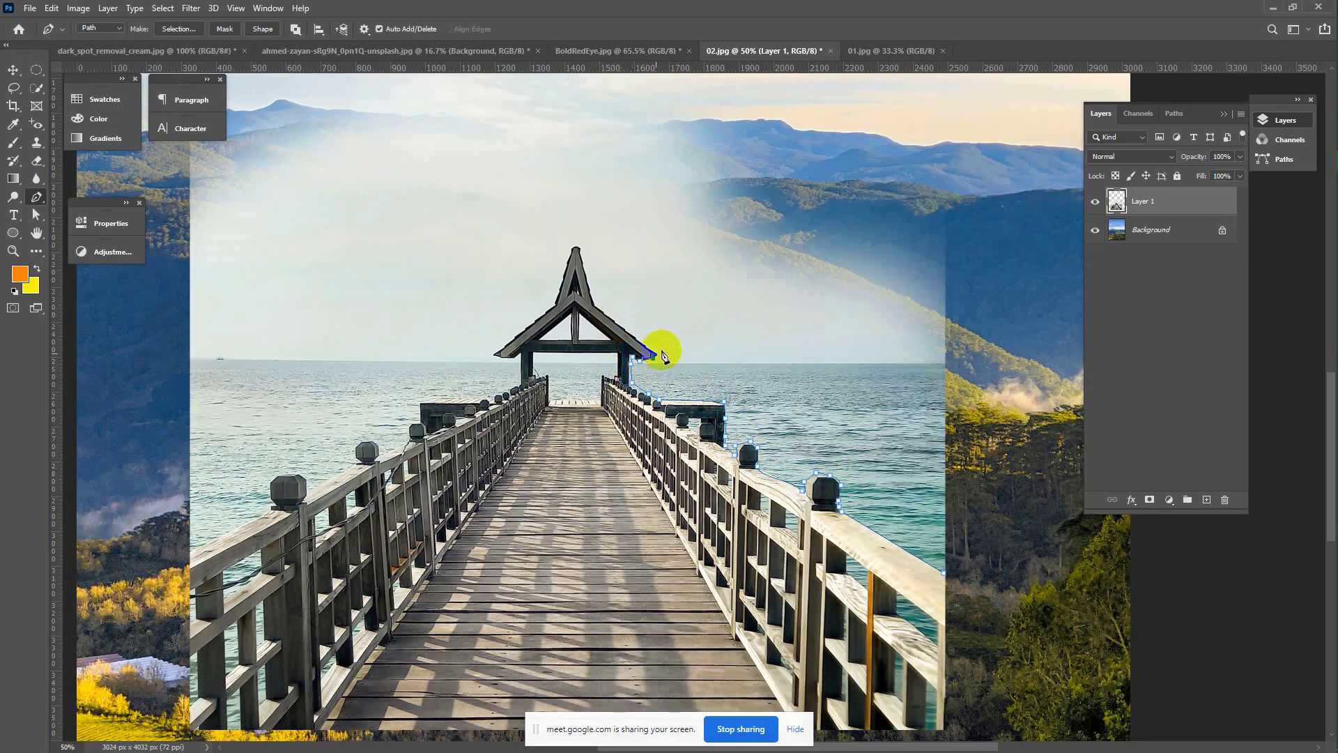
left_click(593, 302)
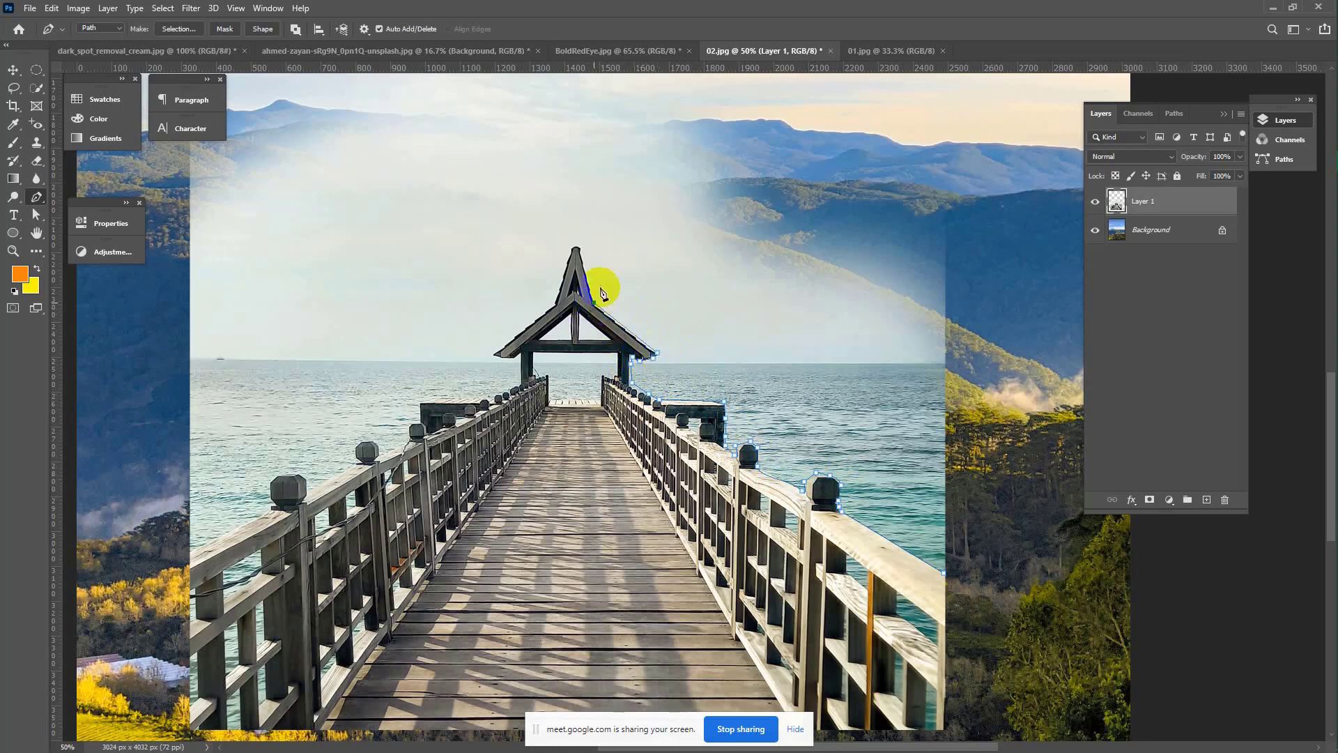
left_click(575, 246)
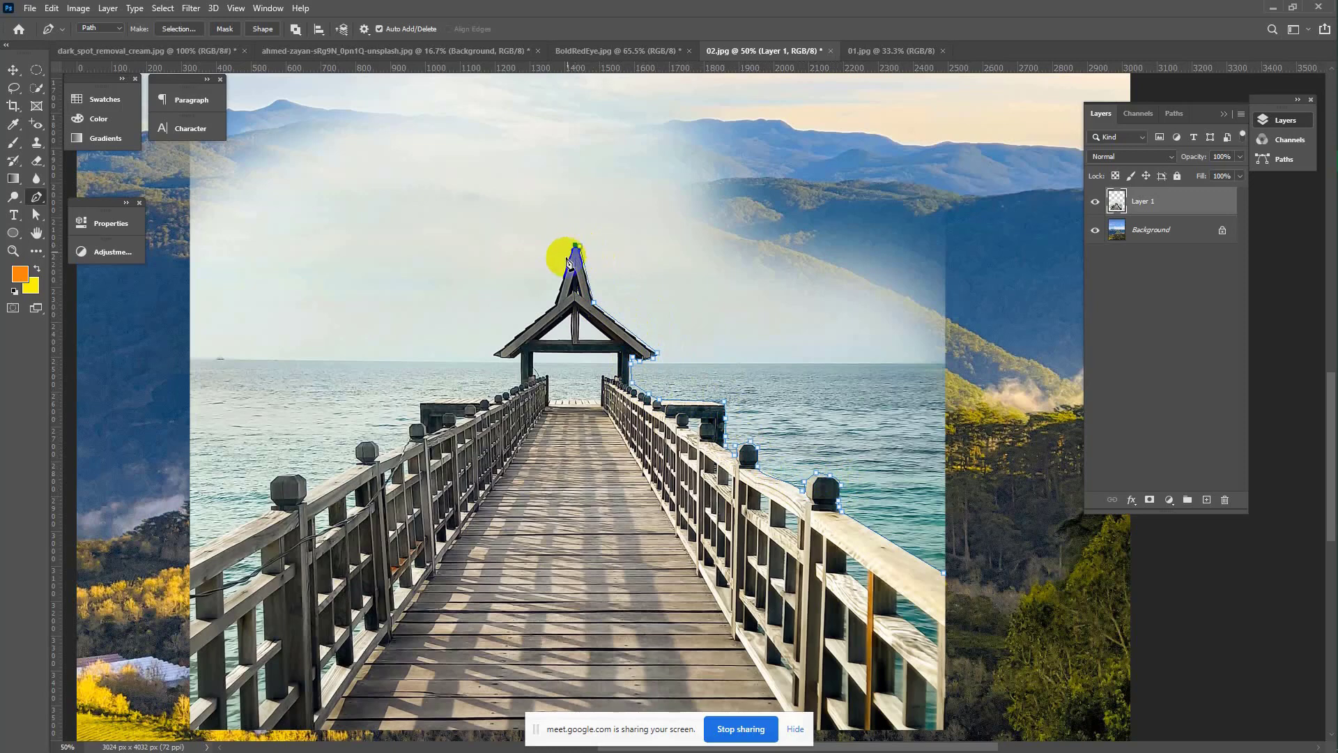
left_click(556, 301)
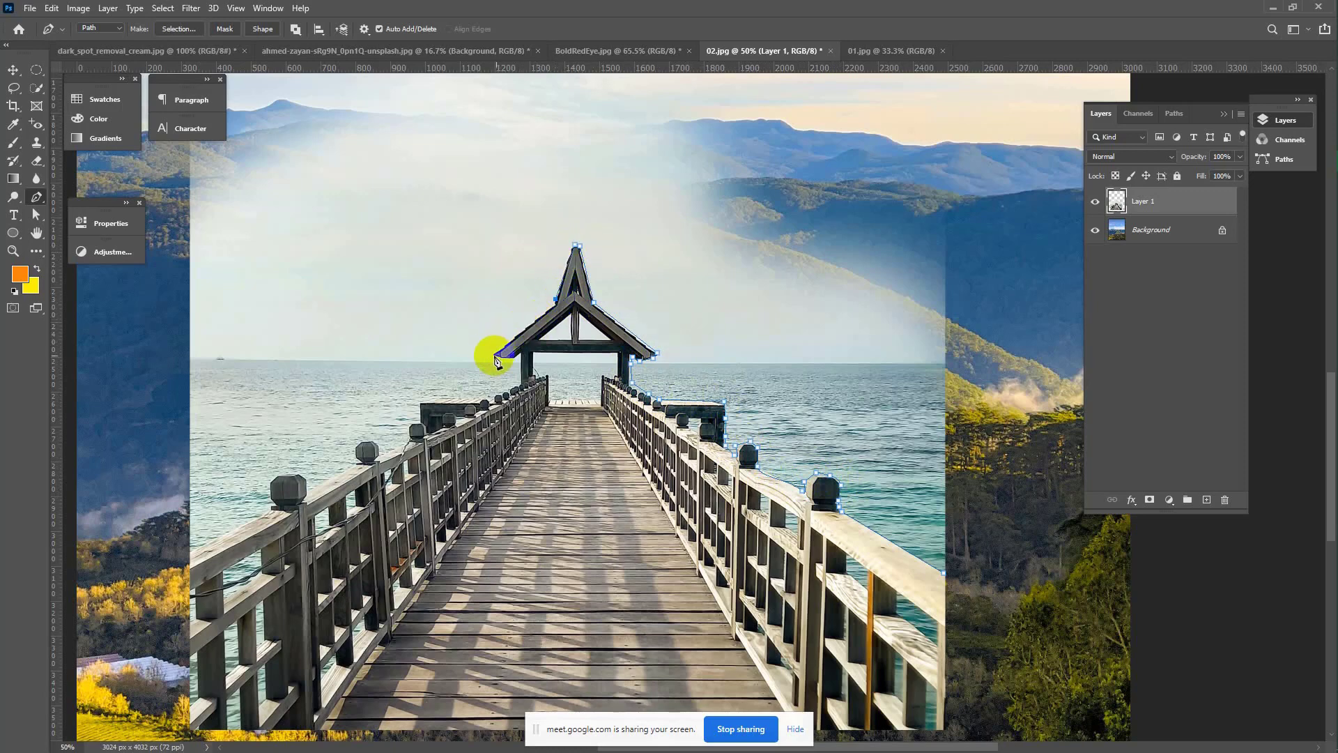
left_click_drag(493, 356, 218, 484)
Route the path loosely around the cloned sea and sky above the pier and close it at its starting point.
left_click_drag(194, 332, 194, 324)
left_click(163, 208)
left_click(279, 120)
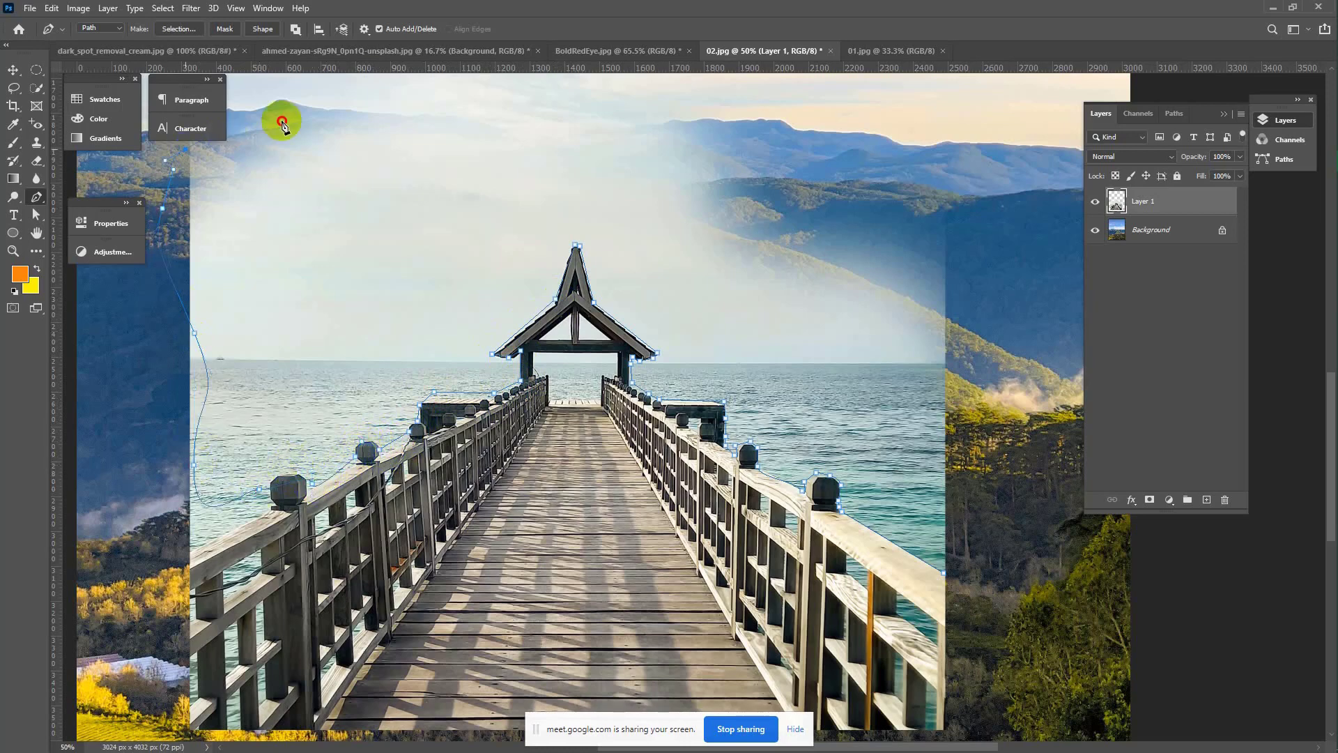
left_click(425, 112)
left_click(515, 109)
left_click(644, 101)
left_click(822, 146)
left_click(888, 193)
left_click(925, 250)
left_click(955, 348)
left_click(985, 440)
left_click(988, 480)
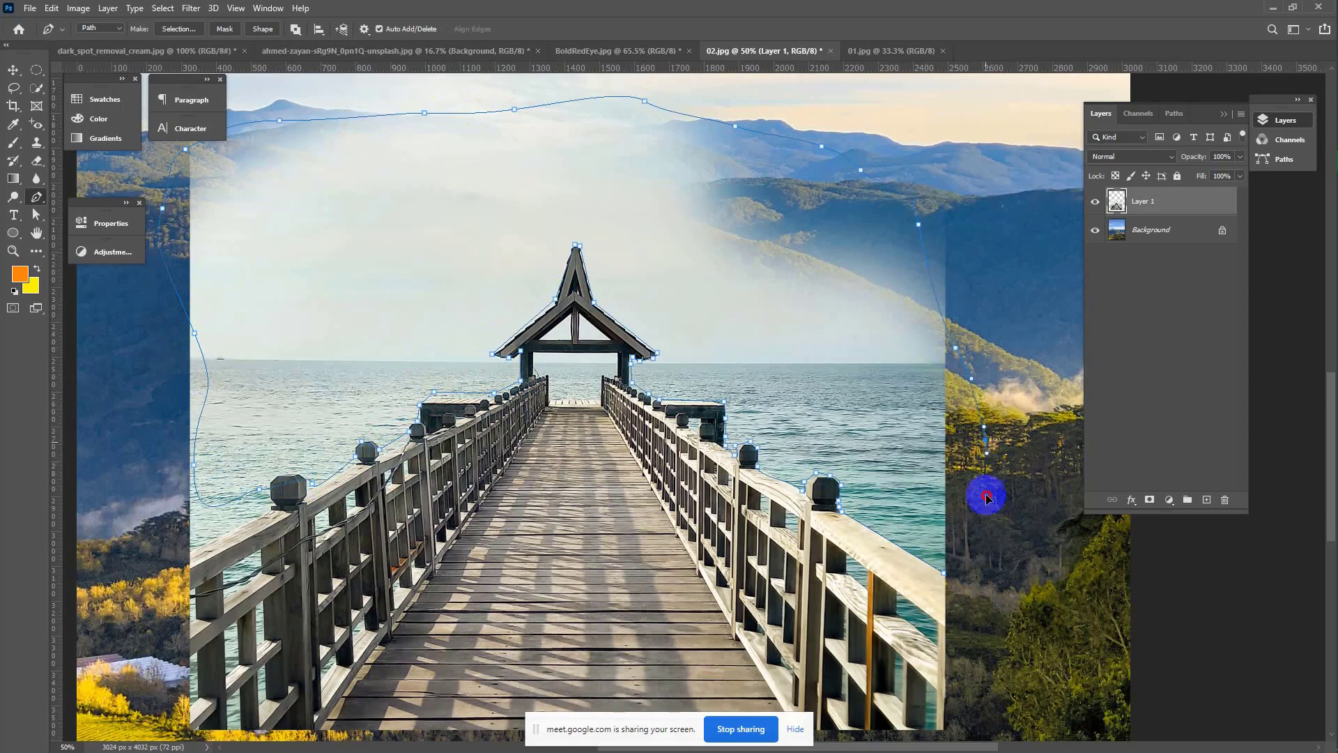
left_click(973, 546)
left_click(943, 572)
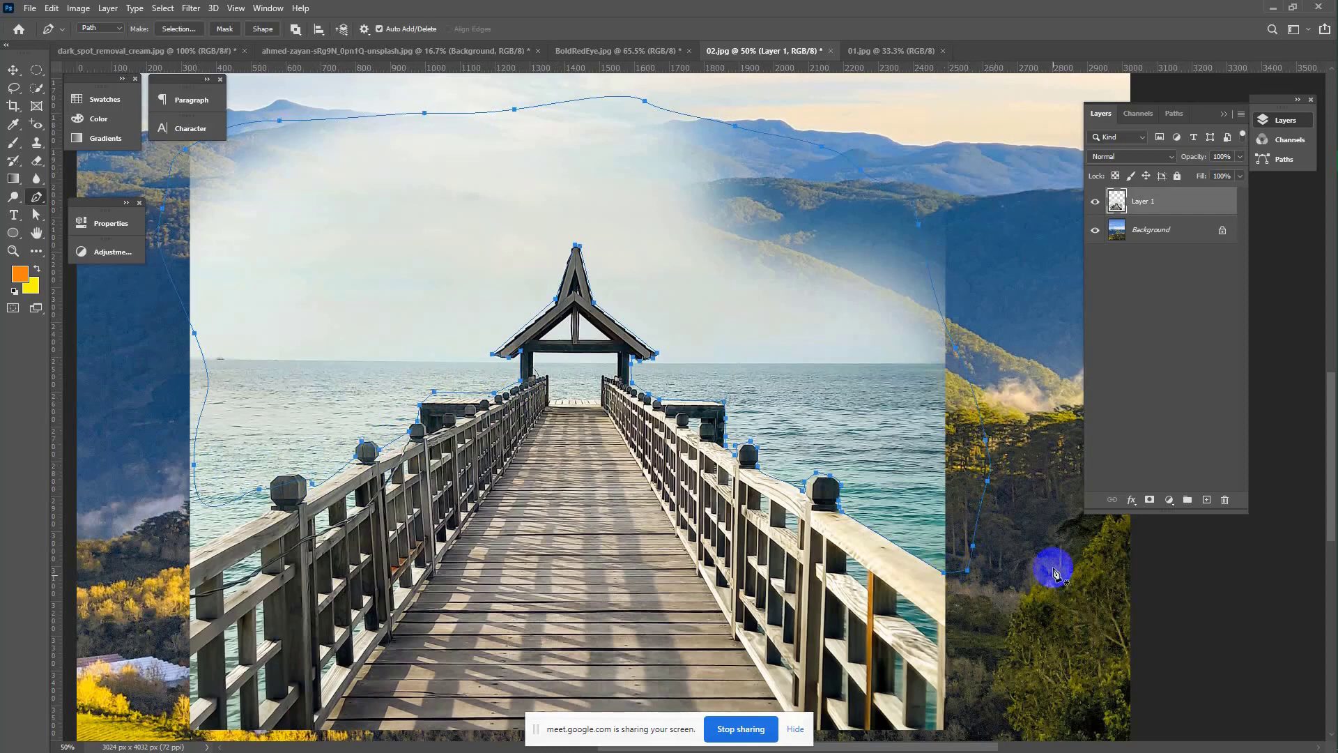
Convert the closed path to a selection, delete the enclosed sea and sky from Layer 1, and deselect.
key("ctrl+Return")
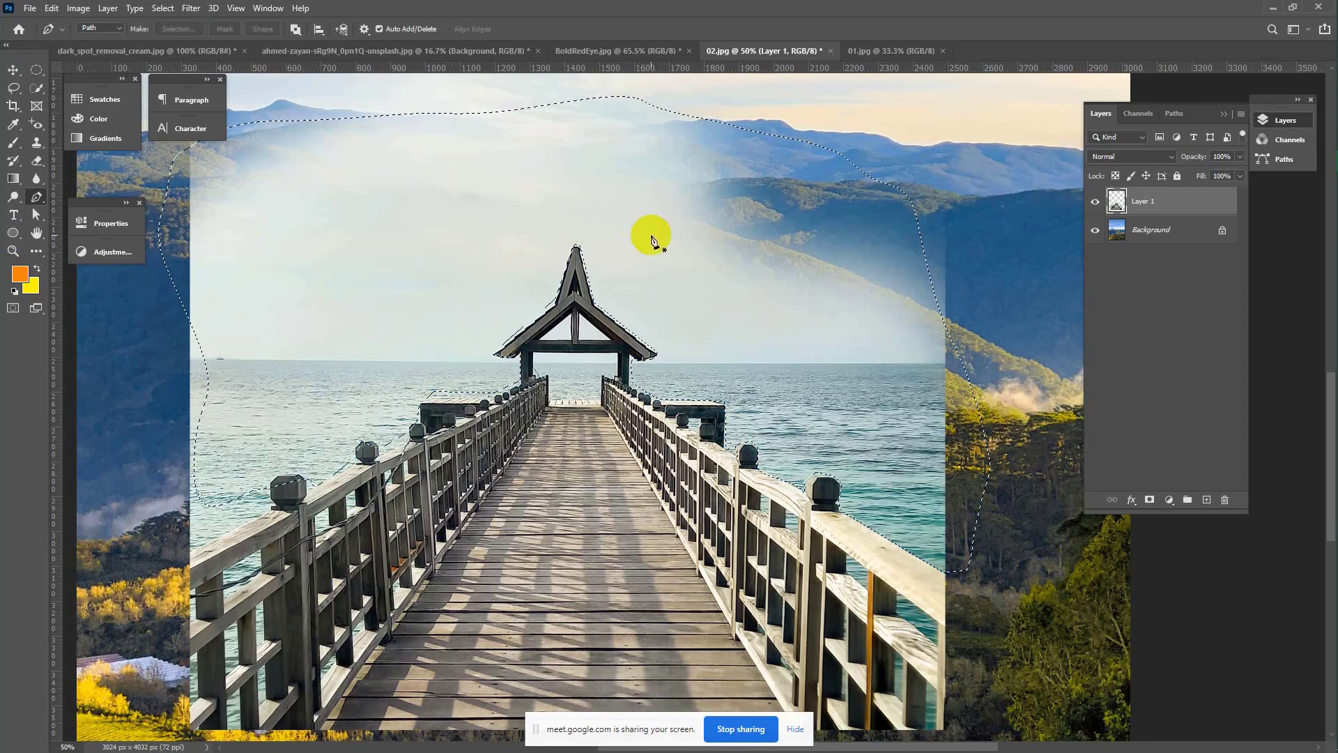
key("Delete")
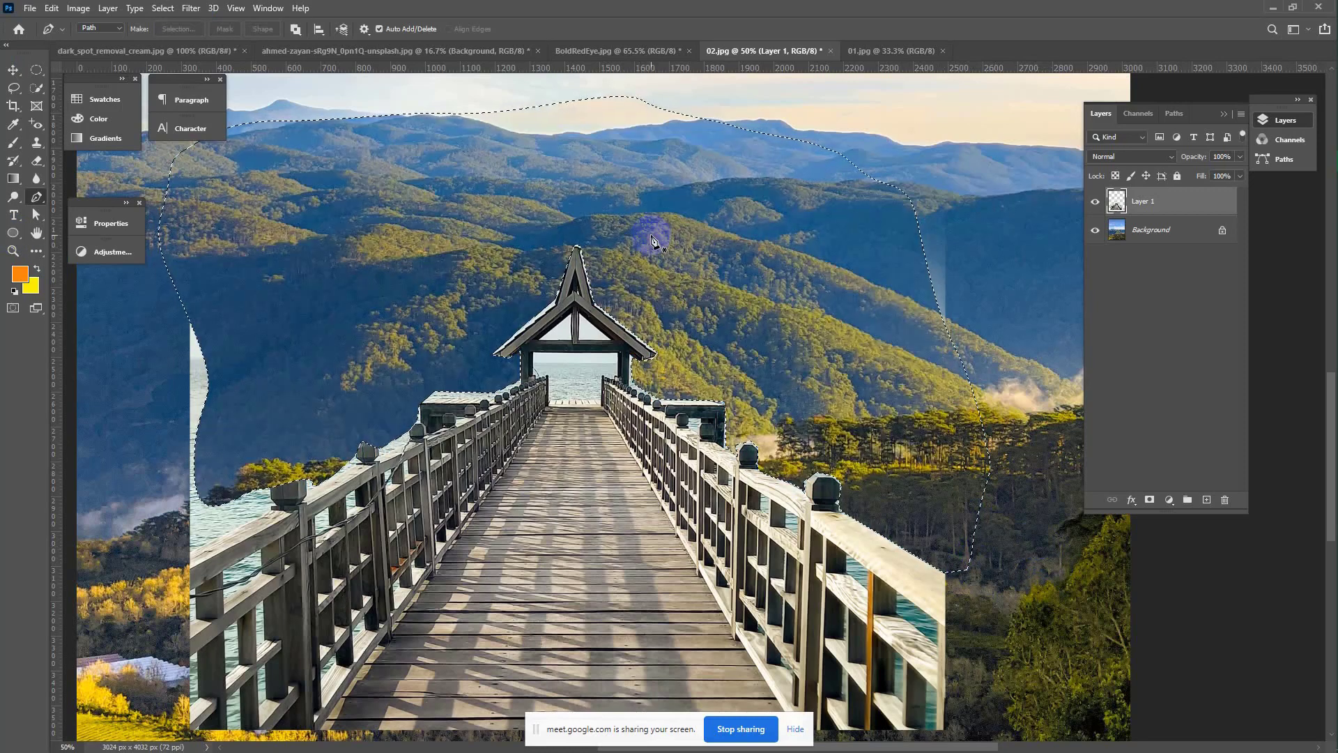
left_click(35, 142)
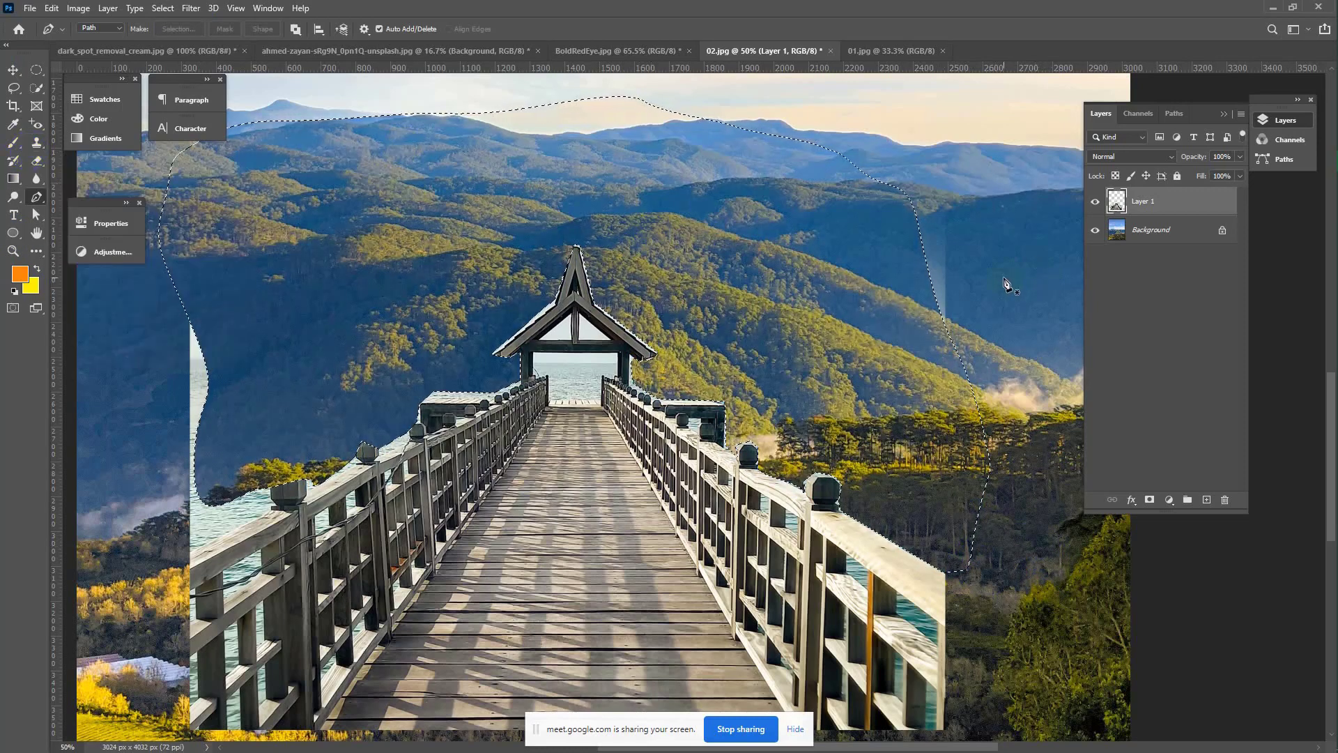
key("ctrl+d")
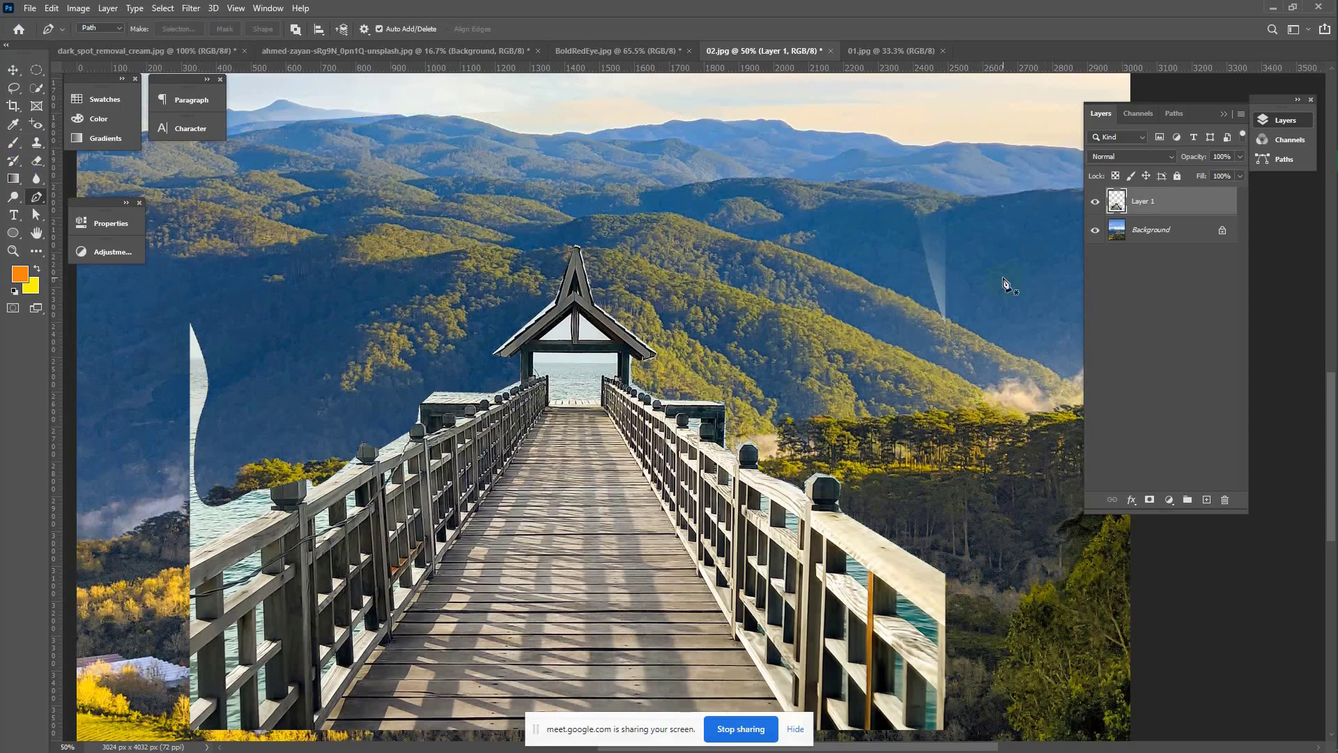
Erase the leftover sky and sea fragments beside the pier, and clear the pavilion openings and railing gaps with a 15 px eraser.
left_click(36, 160)
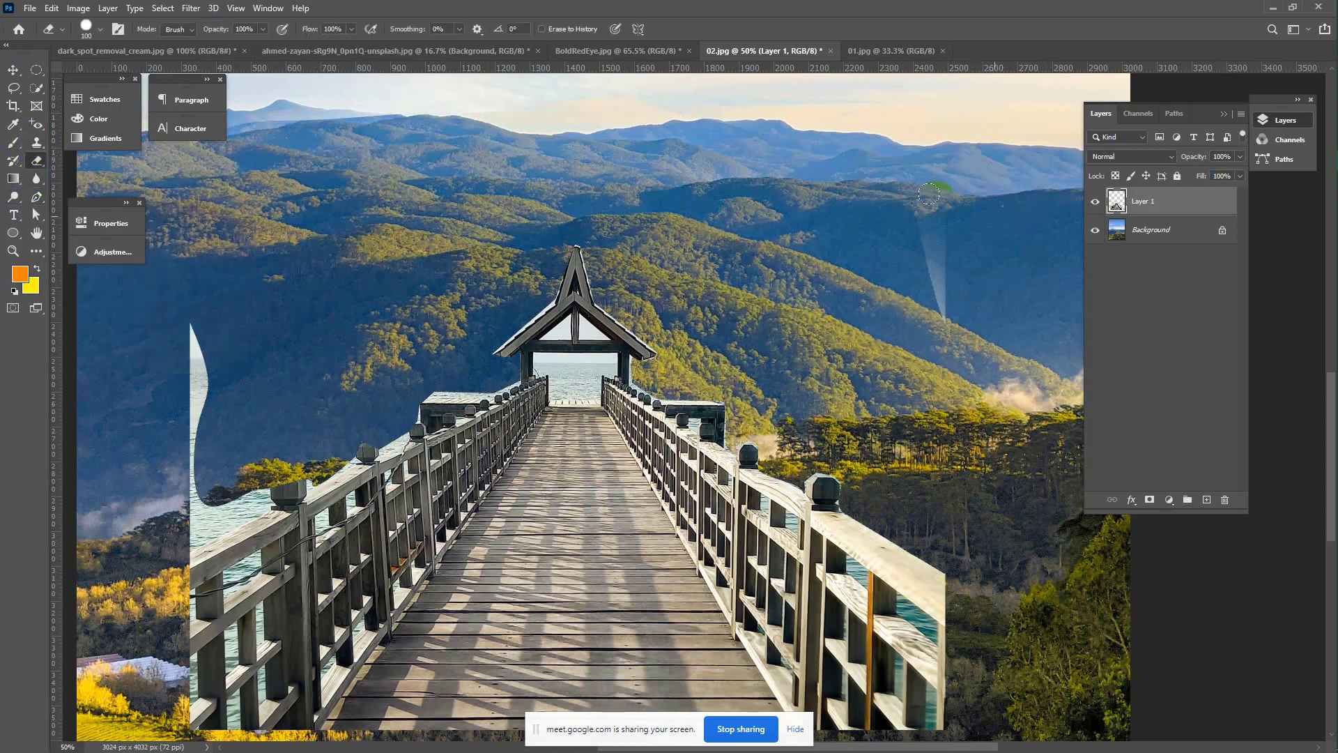
left_click_drag(933, 174, 940, 314)
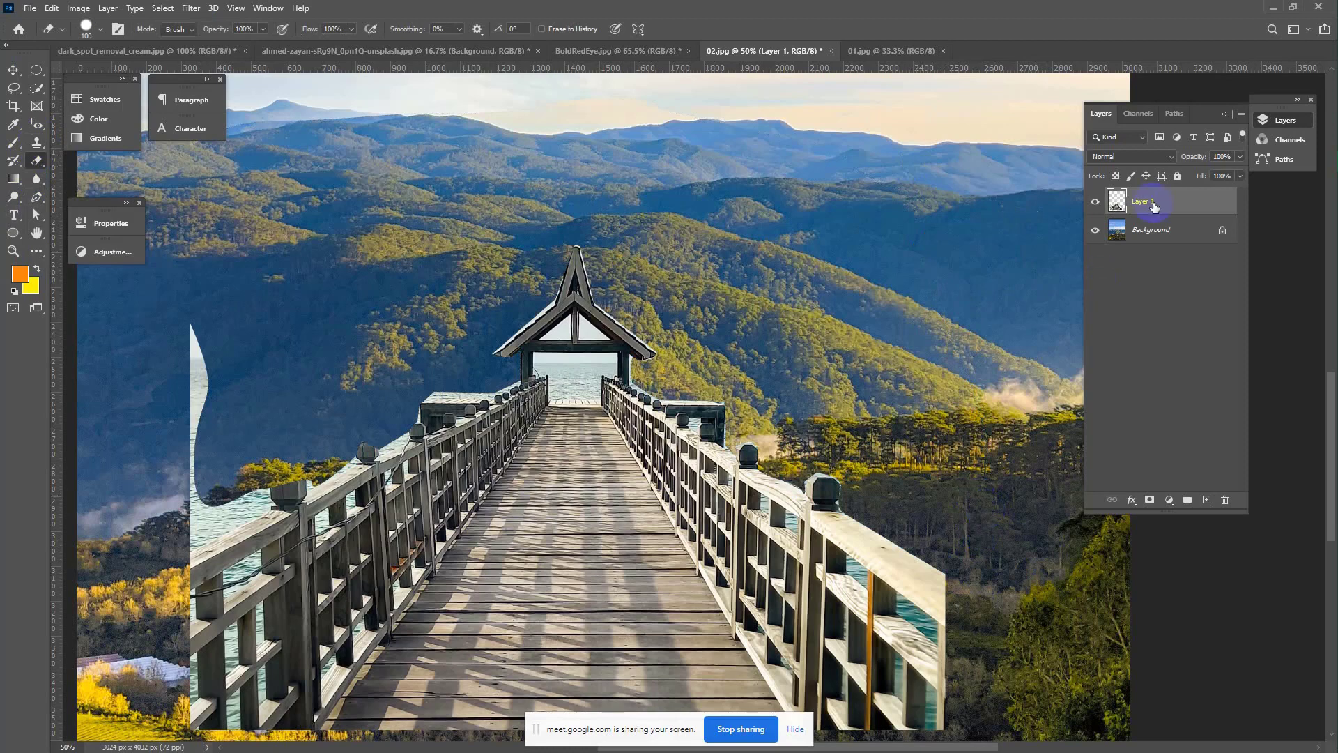
mouse_move(196, 328)
left_mouse_down()
mouse_move(178, 527)
mouse_move(249, 491)
mouse_move(177, 532)
mouse_move(252, 491)
mouse_move(175, 544)
mouse_move(255, 487)
mouse_move(235, 511)
mouse_move(176, 530)
mouse_move(250, 498)
left_mouse_up()
mouse_move(577, 379)
left_mouse_down()
mouse_move(566, 372)
mouse_move(597, 359)
mouse_move(624, 366)
mouse_move(535, 363)
mouse_move(561, 398)
mouse_move(594, 411)
left_mouse_up()
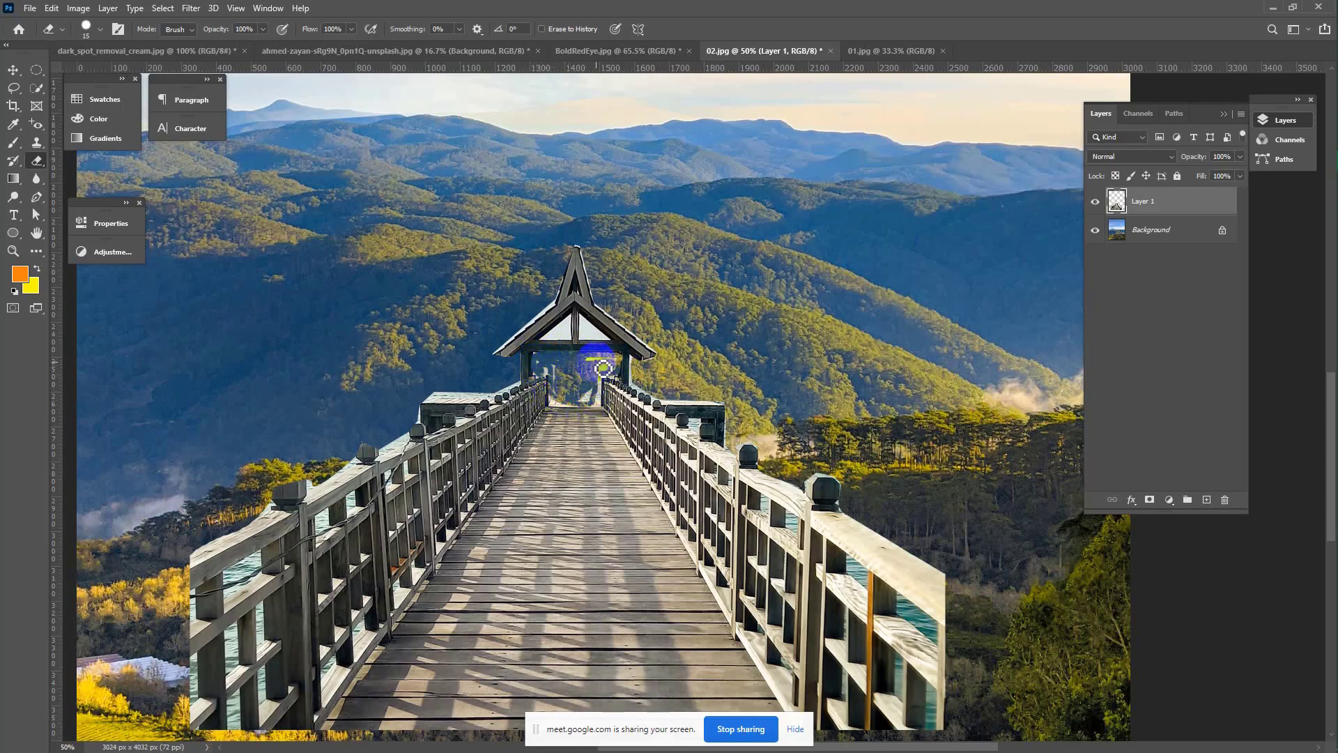
mouse_move(605, 366)
left_mouse_down()
mouse_move(607, 403)
mouse_move(584, 402)
mouse_move(599, 405)
mouse_move(606, 386)
mouse_move(604, 409)
mouse_move(557, 406)
mouse_move(562, 371)
mouse_move(552, 381)
mouse_move(544, 364)
mouse_move(559, 380)
mouse_move(626, 370)
mouse_move(601, 338)
mouse_move(616, 346)
mouse_move(589, 343)
mouse_move(587, 320)
mouse_move(609, 341)
mouse_move(588, 345)
mouse_move(607, 347)
mouse_move(581, 322)
mouse_move(555, 339)
mouse_move(575, 321)
mouse_move(542, 341)
mouse_move(568, 315)
mouse_move(575, 348)
mouse_move(561, 293)
mouse_move(462, 333)
mouse_move(339, 466)
mouse_move(262, 609)
left_mouse_up()
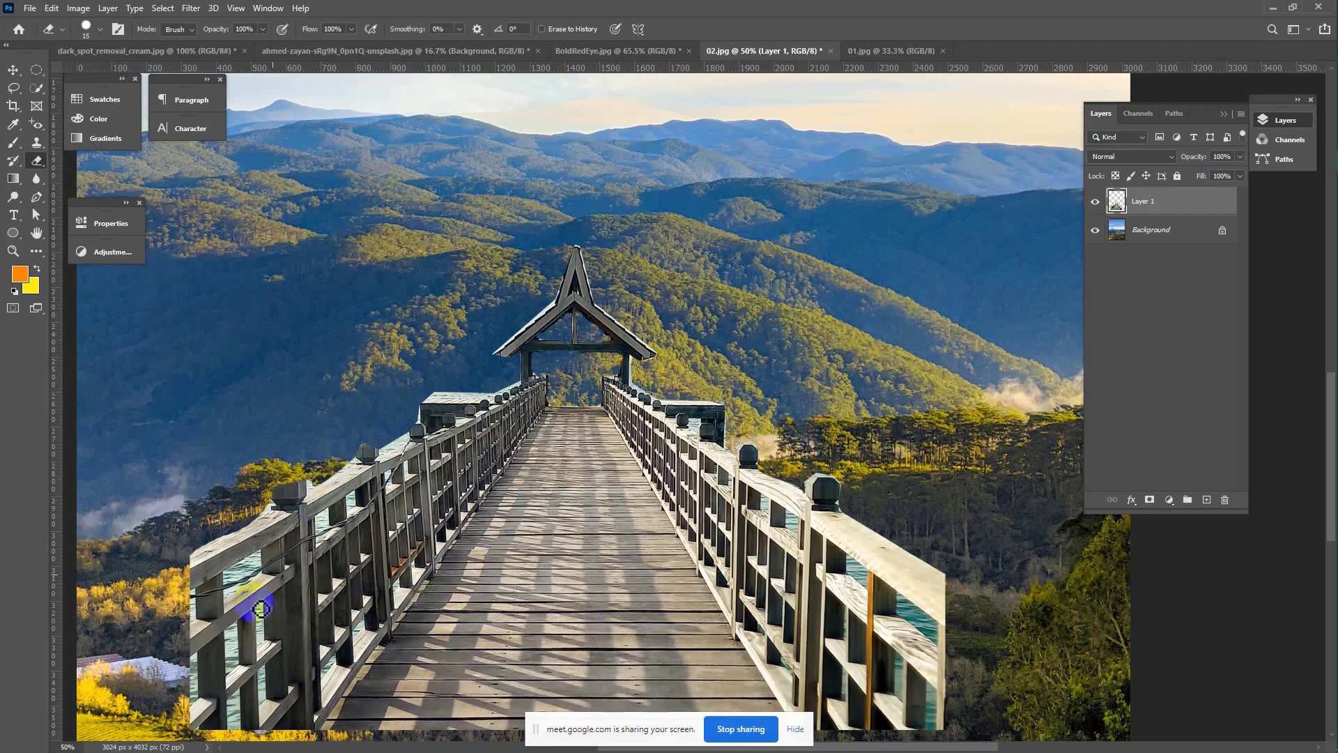
Scale the pier layer proportionally to about 133% and move it down to the landscape's lower edge.
left_click(13, 70)
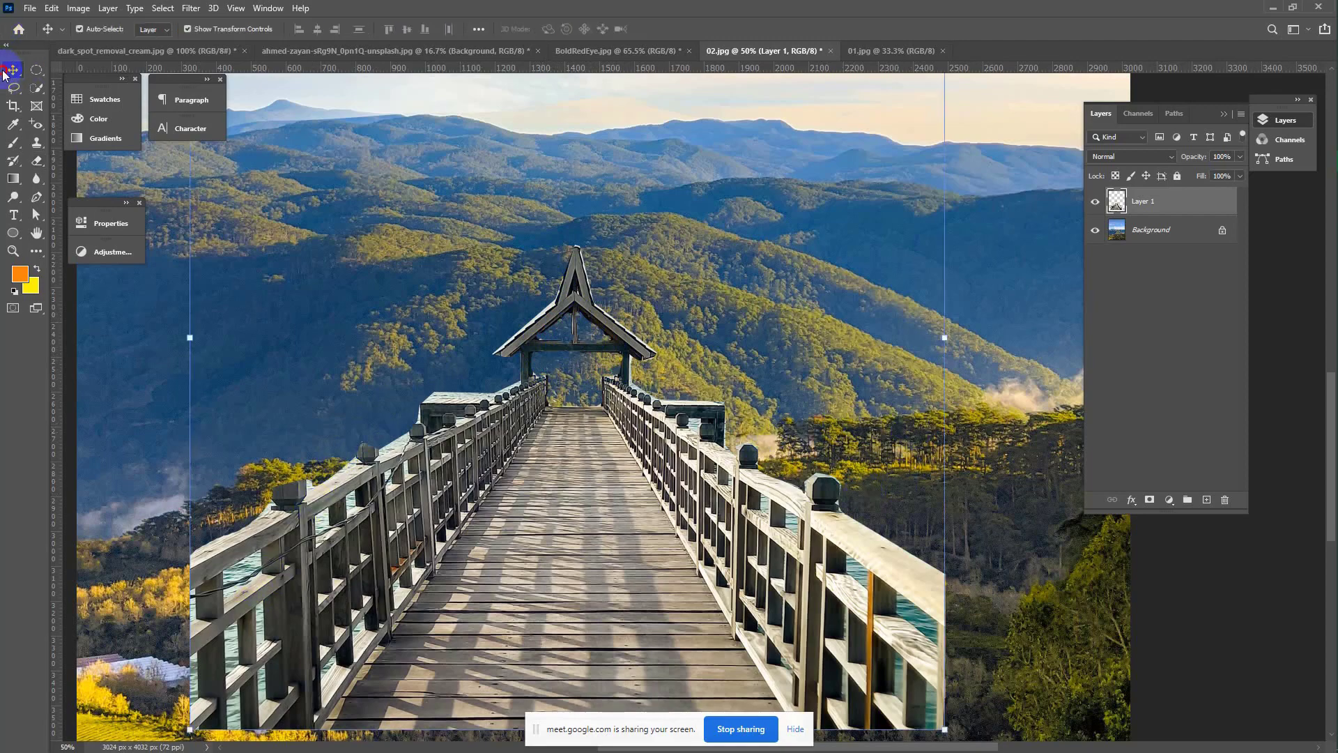
key("ctrl+minus")
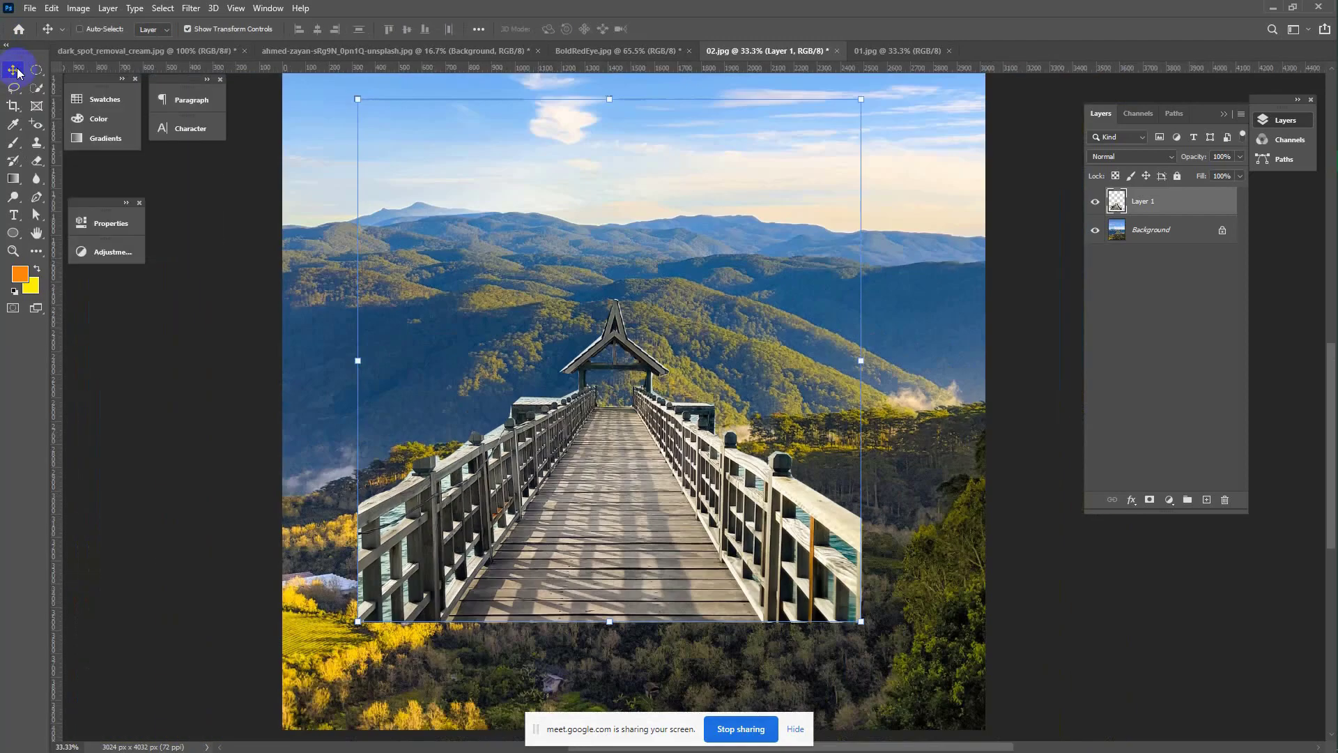
key("ctrl+minus")
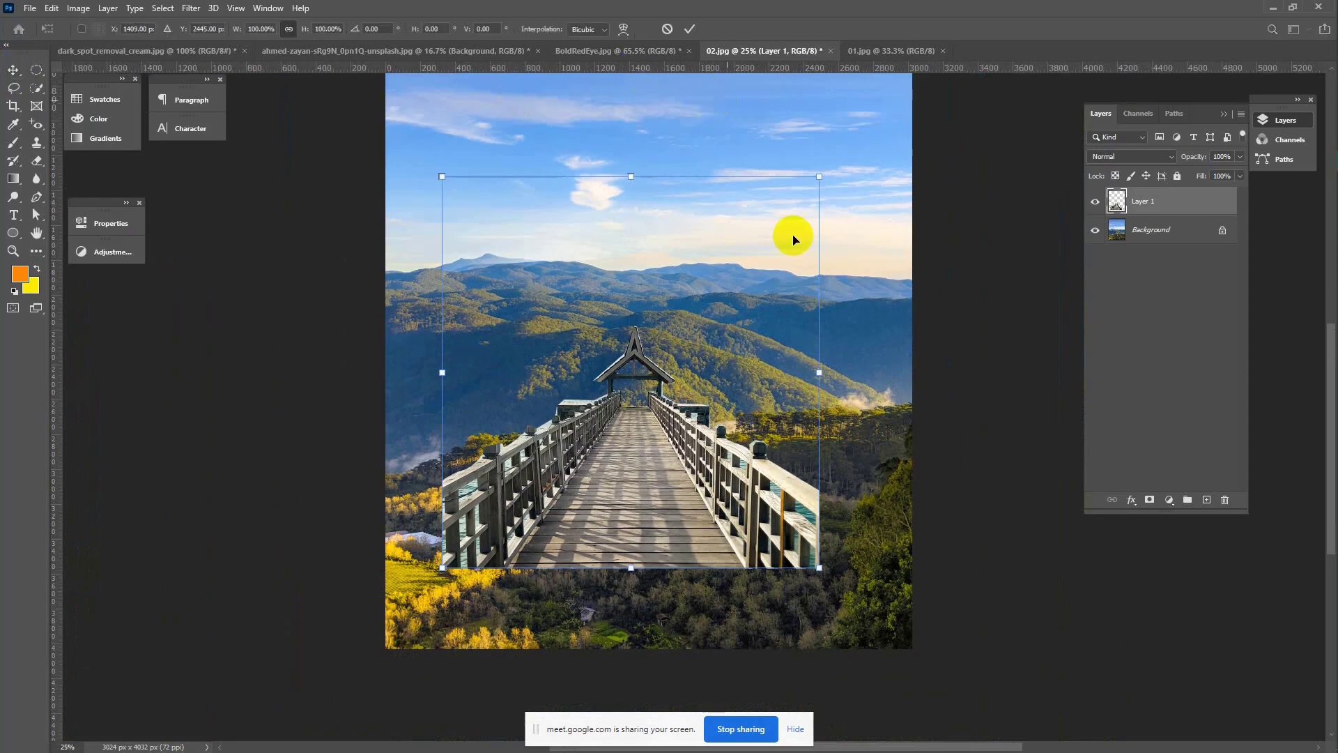
left_click_drag(819, 176, 881, 111)
mouse_move(659, 496)
left_mouse_down()
mouse_move(672, 522)
mouse_move(637, 513)
mouse_move(661, 519)
left_mouse_up()
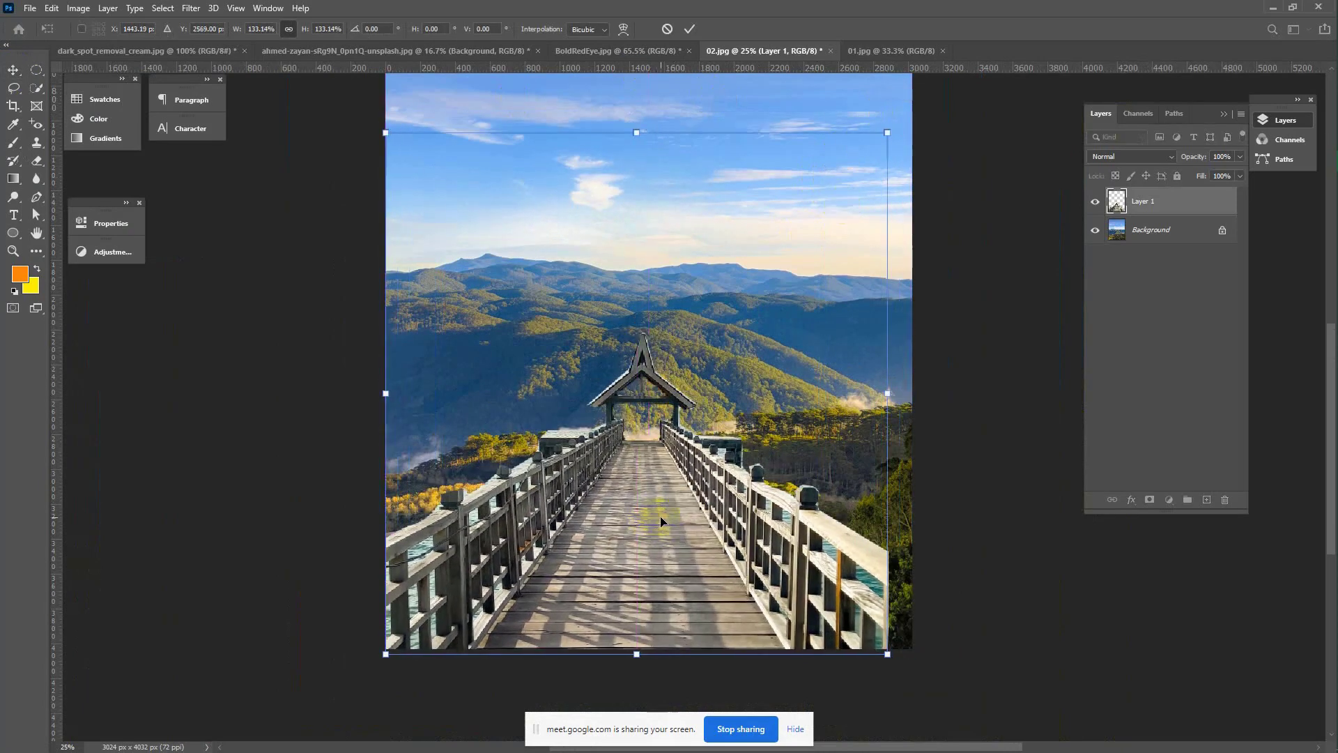
Enlarge the pier to about 162% so it spans the landscape's width, shift it down 24 px, and apply the transform.
key("ctrl+minus")
key("ctrl+minus")
mouse_move(827, 315)
left_mouse_down()
mouse_move(807, 320)
mouse_move(839, 294)
left_mouse_up()
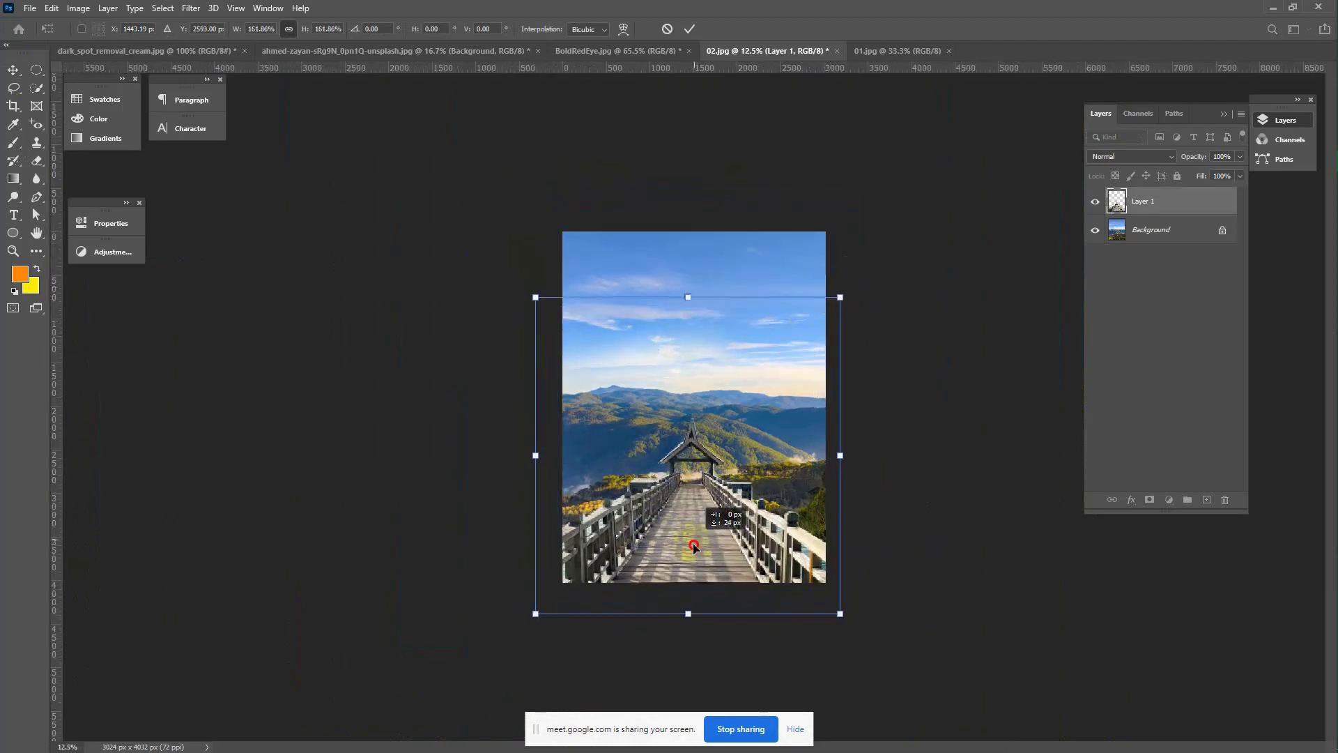
left_click_drag(692, 538, 693, 543)
left_click(689, 29)
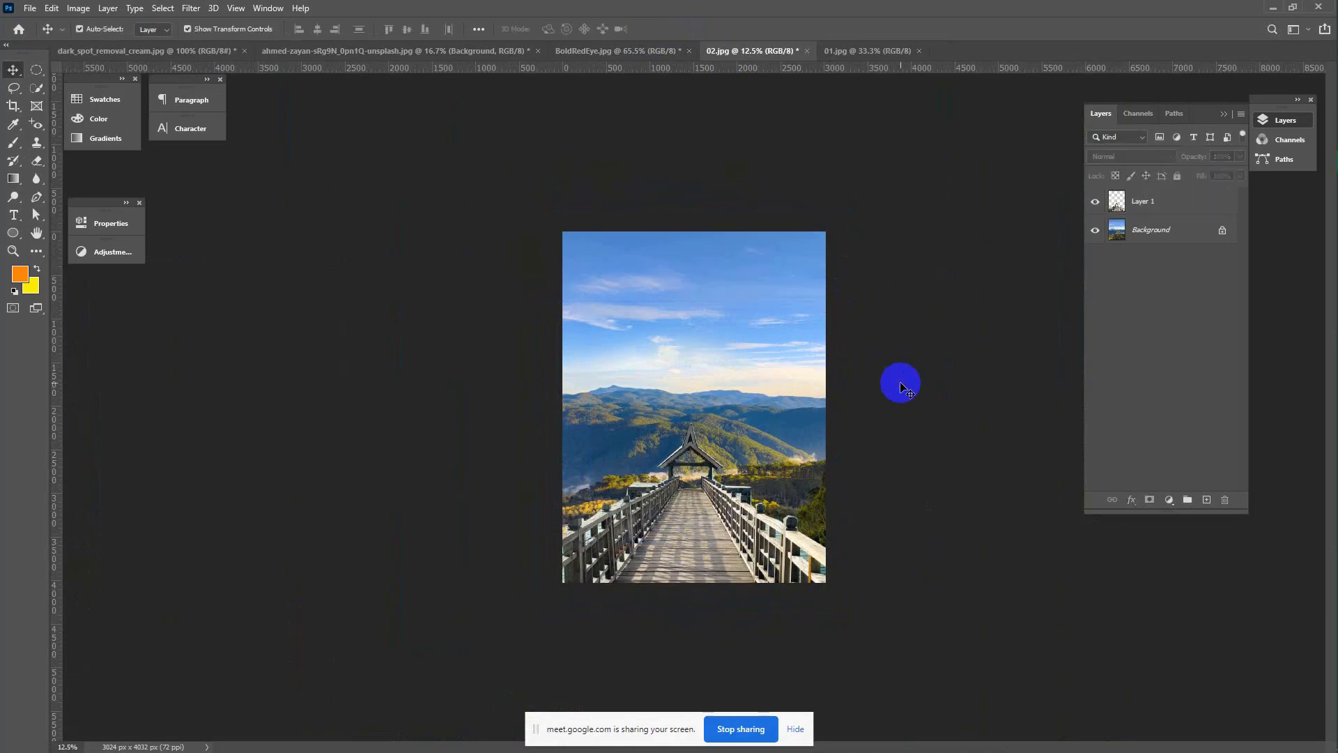
scroll(901, 386, "up", 4)
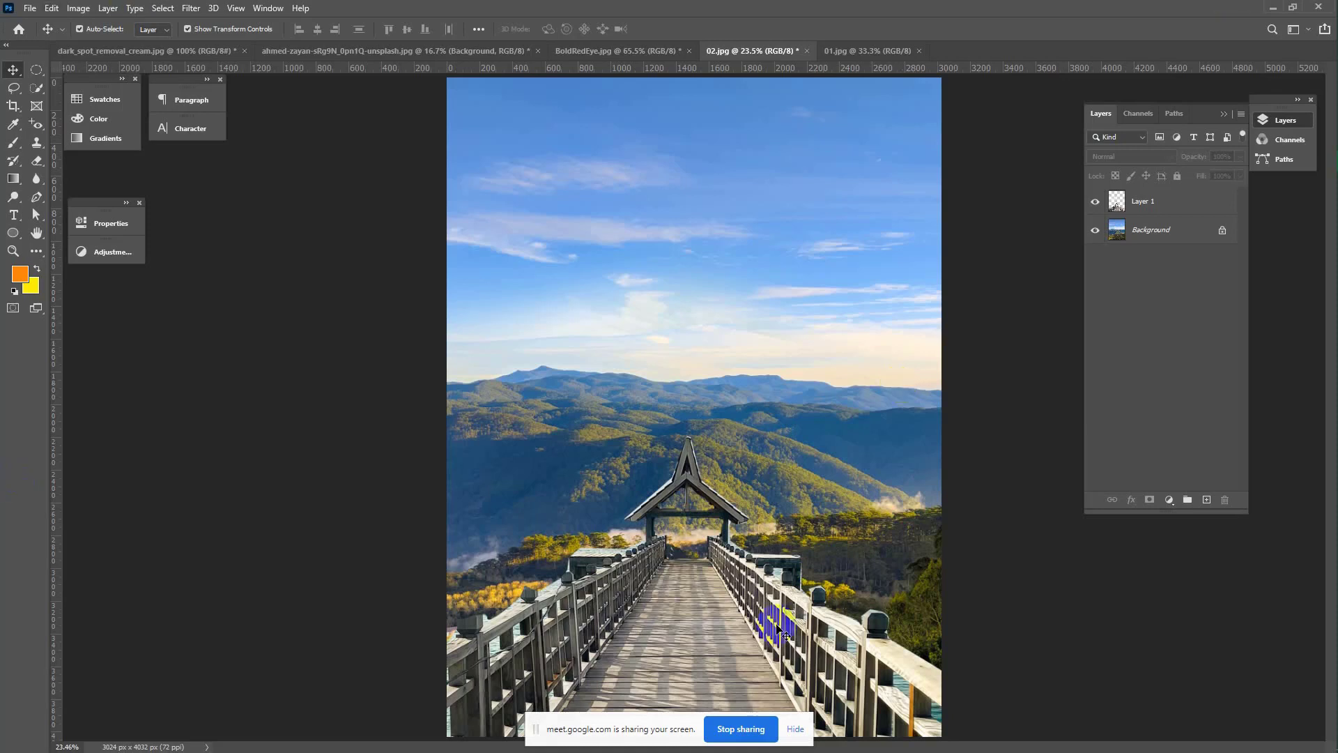
Get the Pattern Stamp tool ready in 01.jpg by unlocking the Background layer and adding a blank layer above it.
left_click_drag(772, 616, 923, 618)
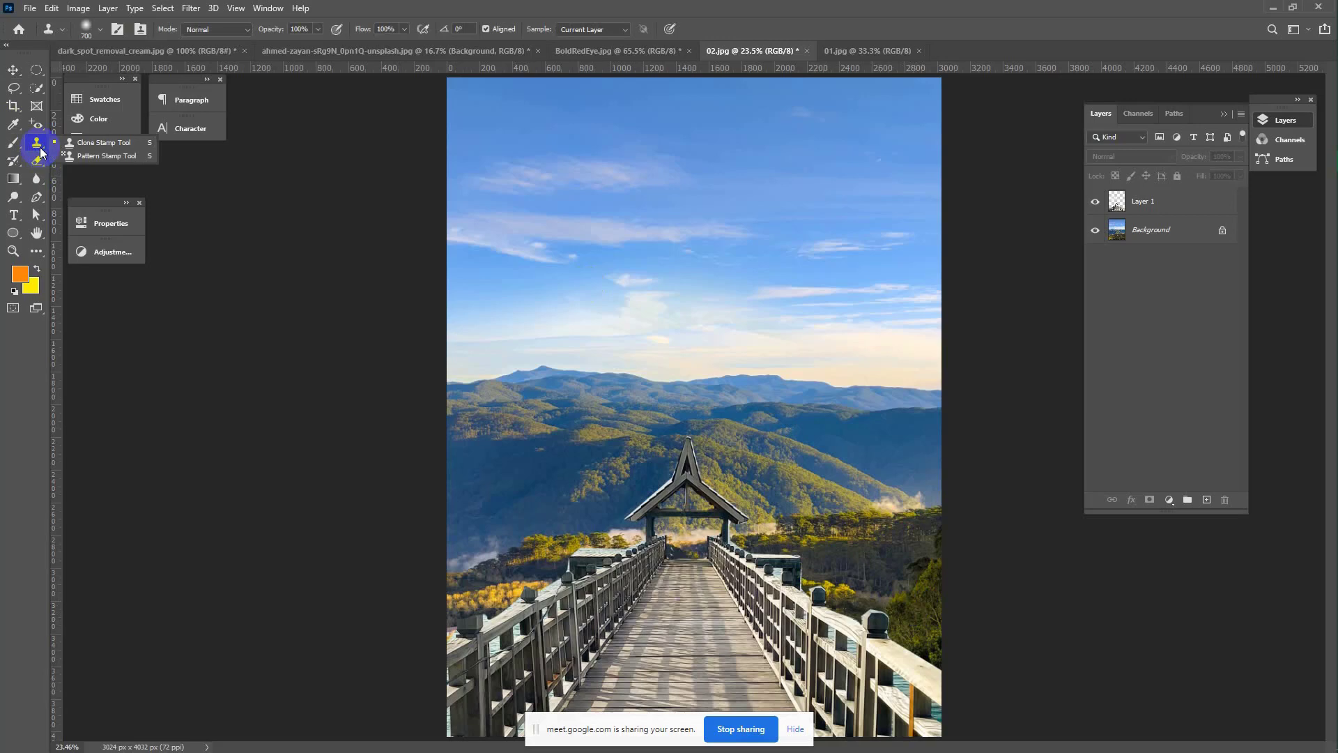
left_click(102, 156)
left_click(844, 56)
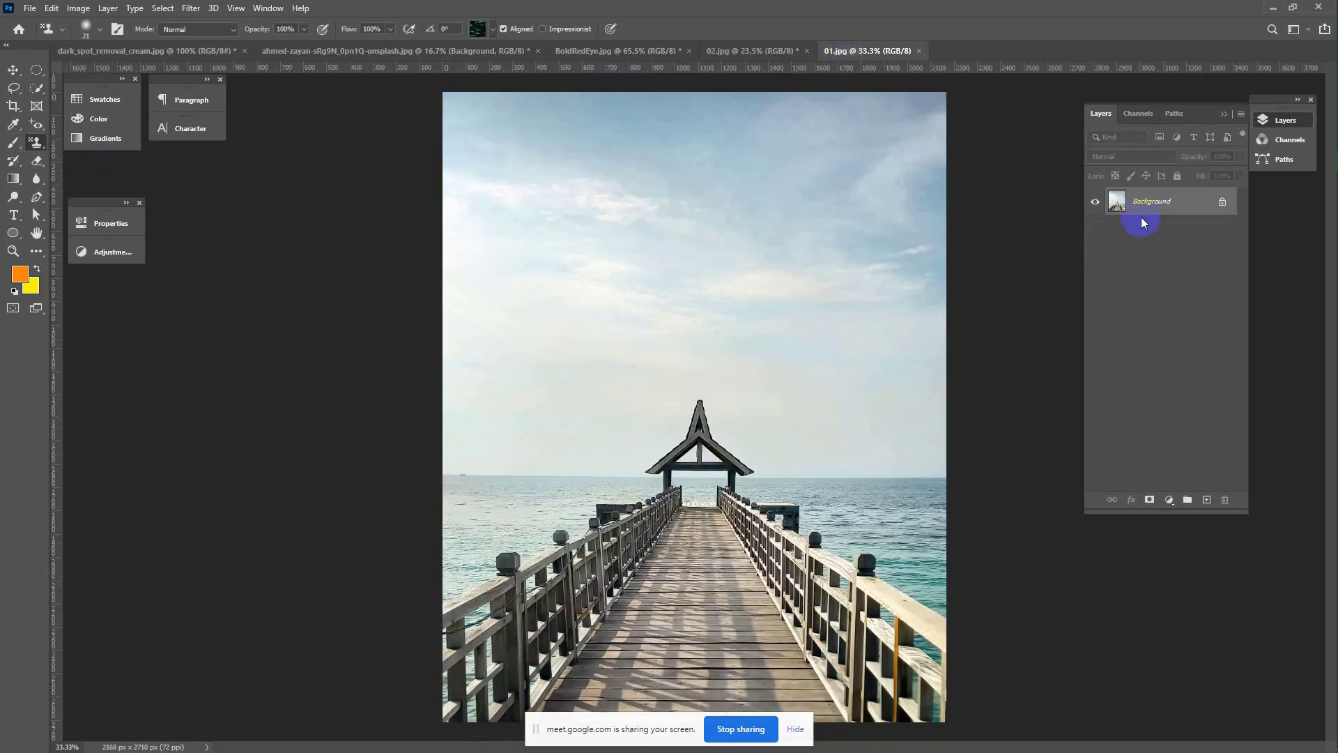
left_click(1222, 203)
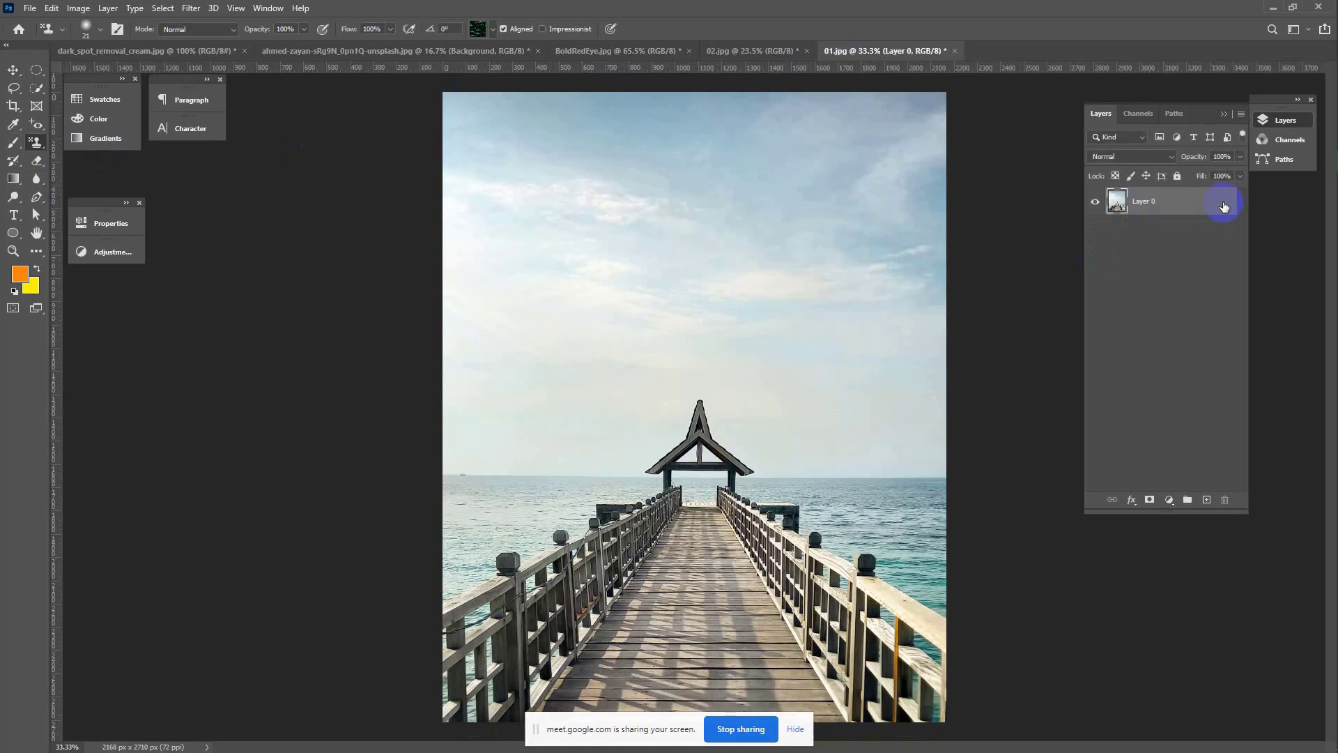
left_click(1207, 500)
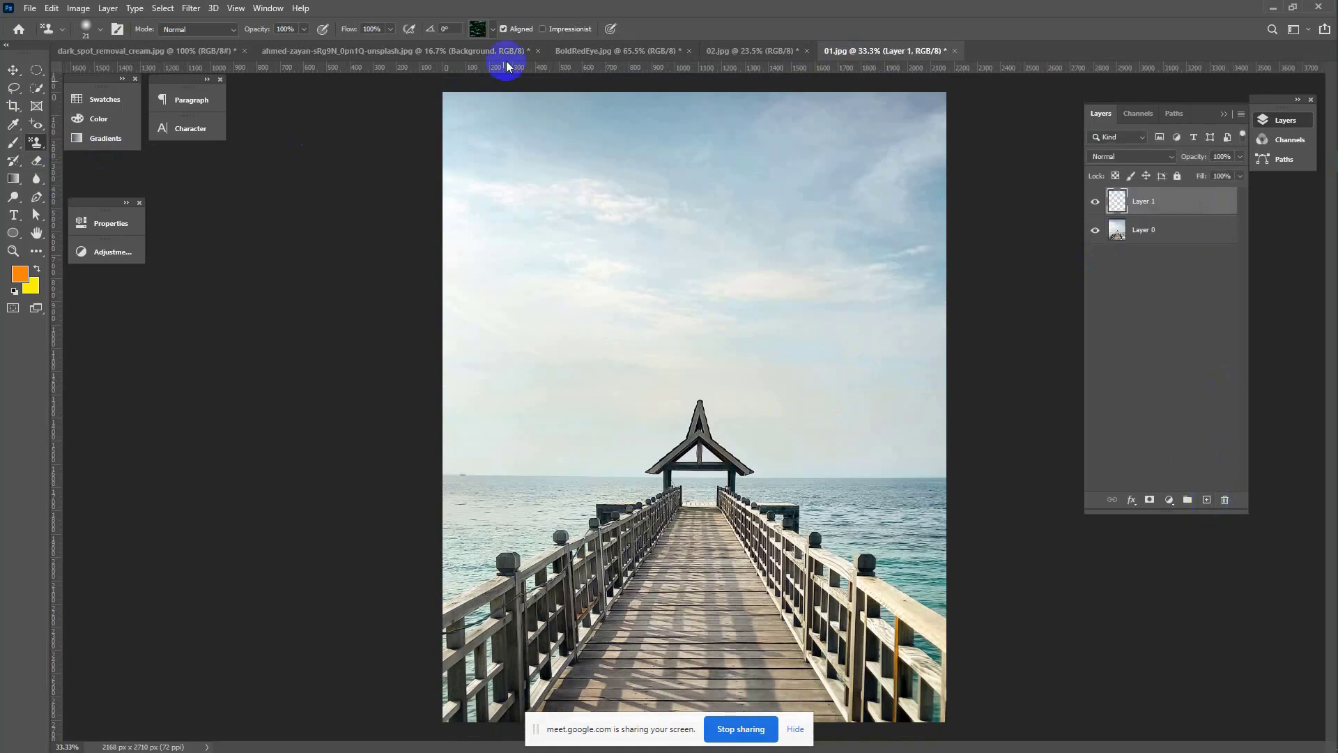
Choose the yellow autumn forest pattern from the Trees group for the Pattern Stamp tool.
left_click(486, 26)
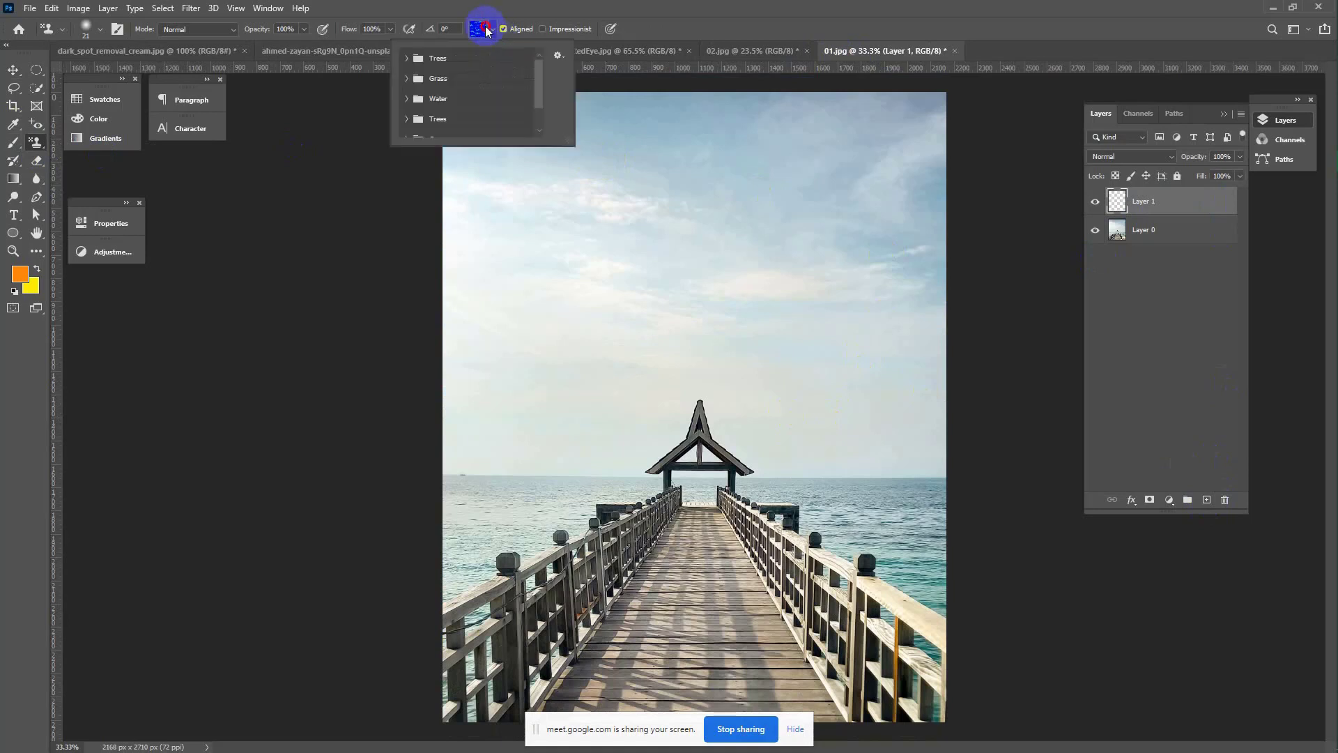
left_click(418, 60)
left_click(407, 60)
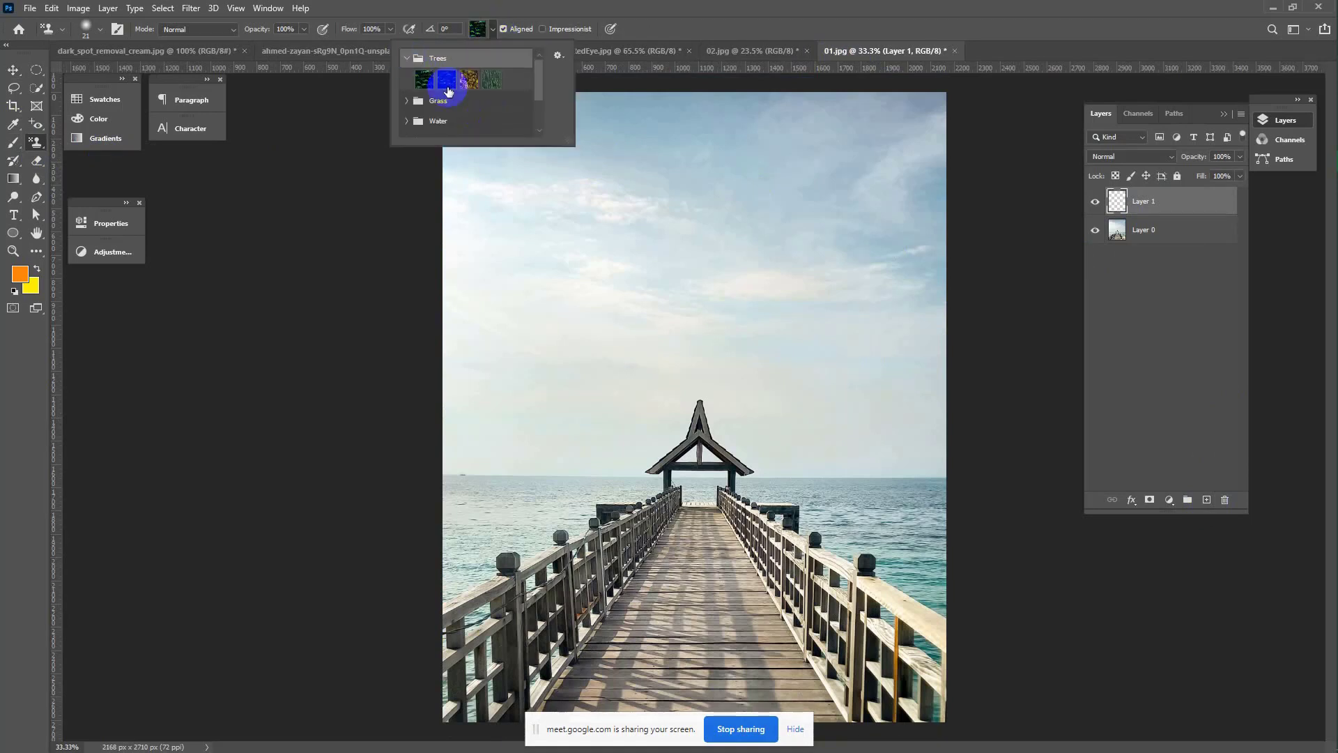
left_click(469, 79)
left_click(467, 88)
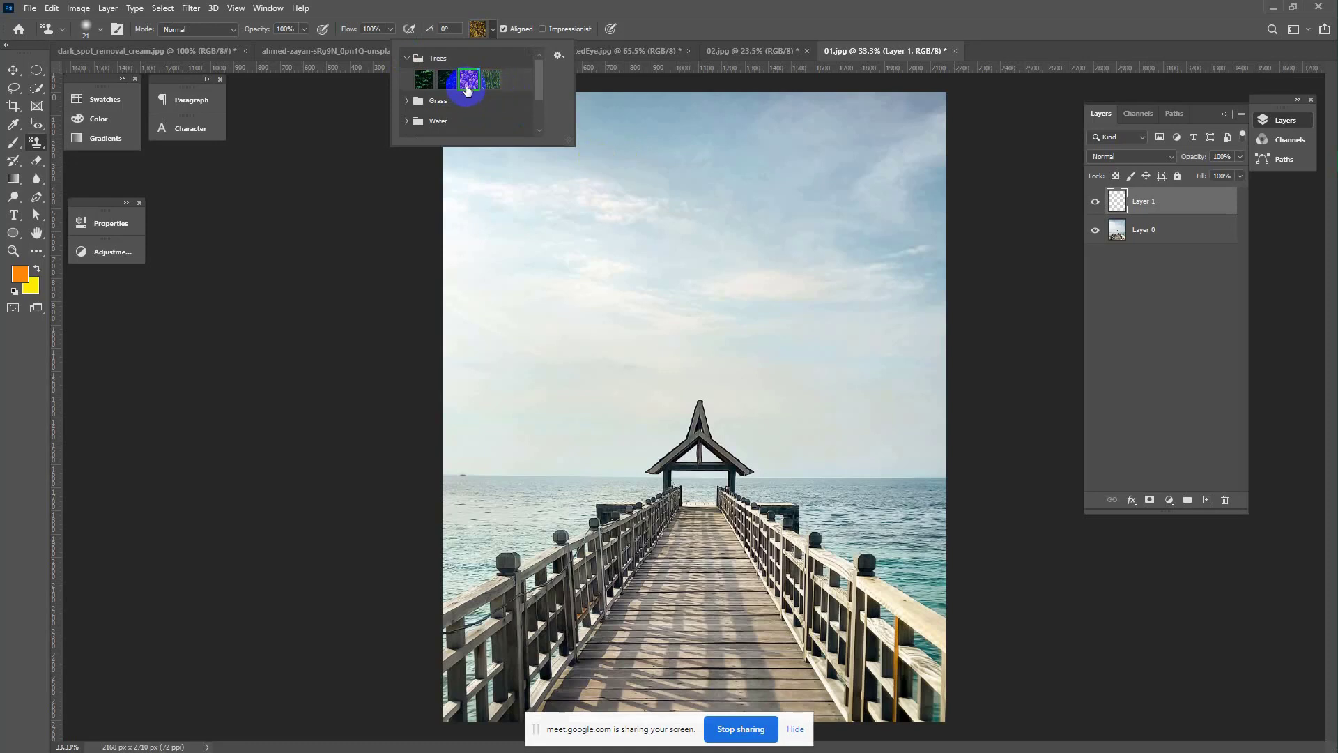
left_click(469, 79)
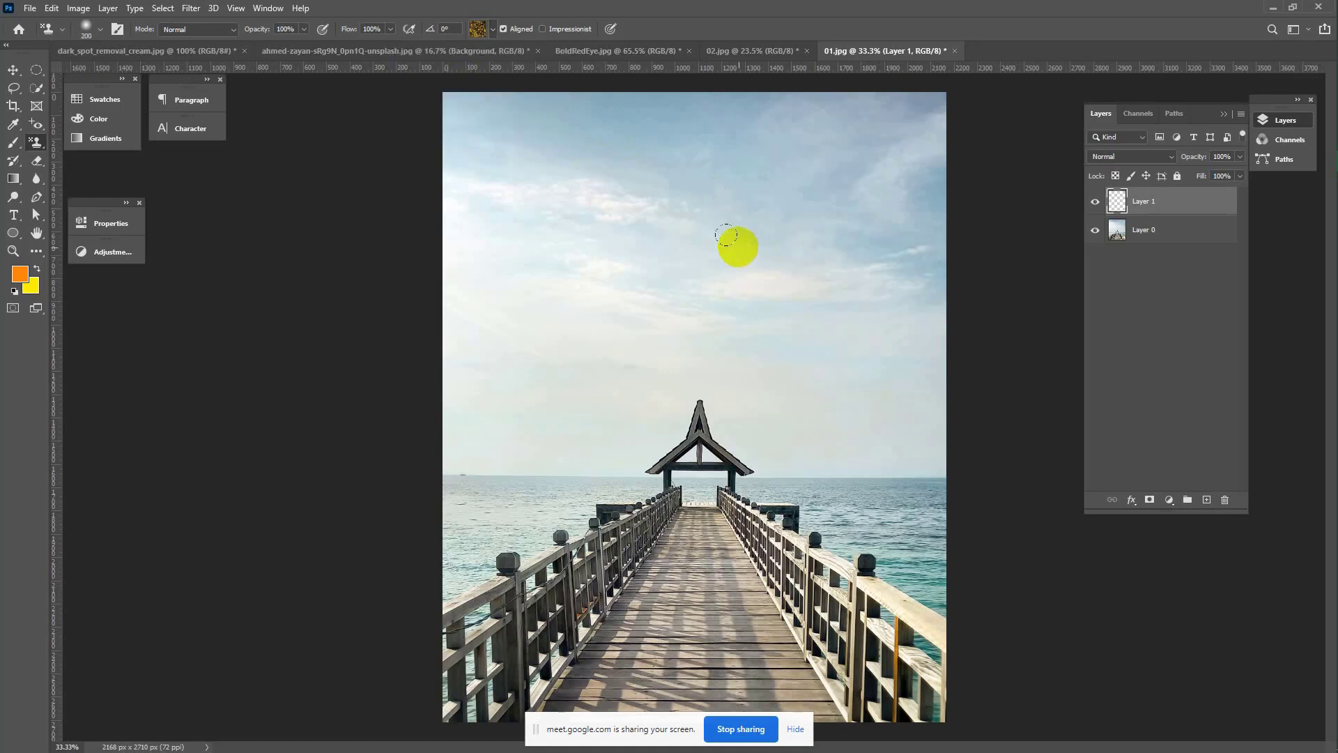
Paint the autumn tree pattern on Layer 1 over the whole sky down to the horizon, using a soft brush of up to 300 px.
mouse_move(481, 129)
left_mouse_down()
mouse_move(441, 113)
mouse_move(474, 132)
left_mouse_up()
mouse_move(866, 119)
left_mouse_down()
mouse_move(355, 199)
mouse_move(926, 135)
mouse_move(627, 203)
mouse_move(762, 239)
mouse_move(509, 287)
mouse_move(550, 251)
mouse_move(1027, 111)
mouse_move(454, 119)
mouse_move(441, 409)
mouse_move(625, 329)
mouse_move(994, 299)
mouse_move(512, 311)
mouse_move(449, 457)
mouse_move(603, 445)
mouse_move(671, 377)
mouse_move(950, 362)
mouse_move(746, 406)
mouse_move(801, 427)
mouse_move(935, 411)
mouse_move(920, 433)
mouse_move(780, 442)
mouse_move(899, 445)
mouse_move(767, 439)
mouse_move(725, 388)
mouse_move(671, 379)
mouse_move(627, 442)
mouse_move(562, 448)
mouse_move(604, 418)
left_mouse_up()
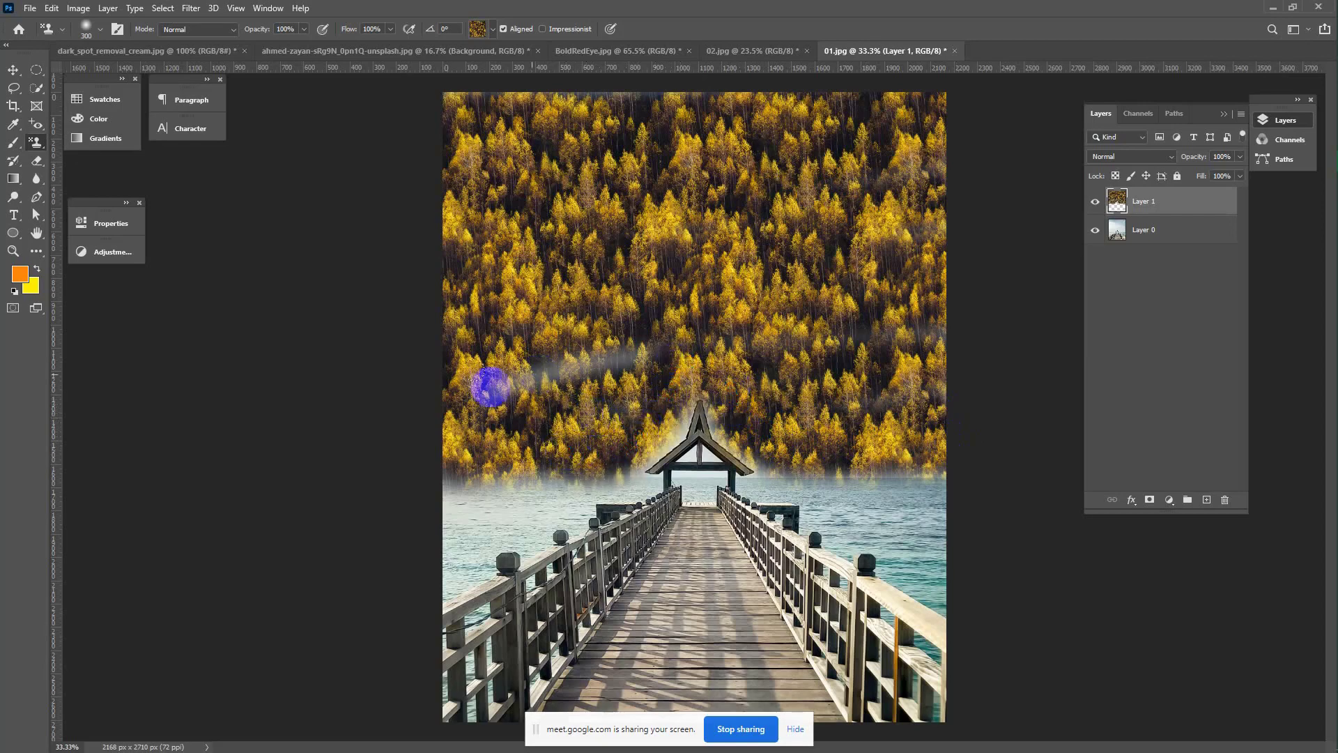
left_click_drag(490, 386, 732, 323)
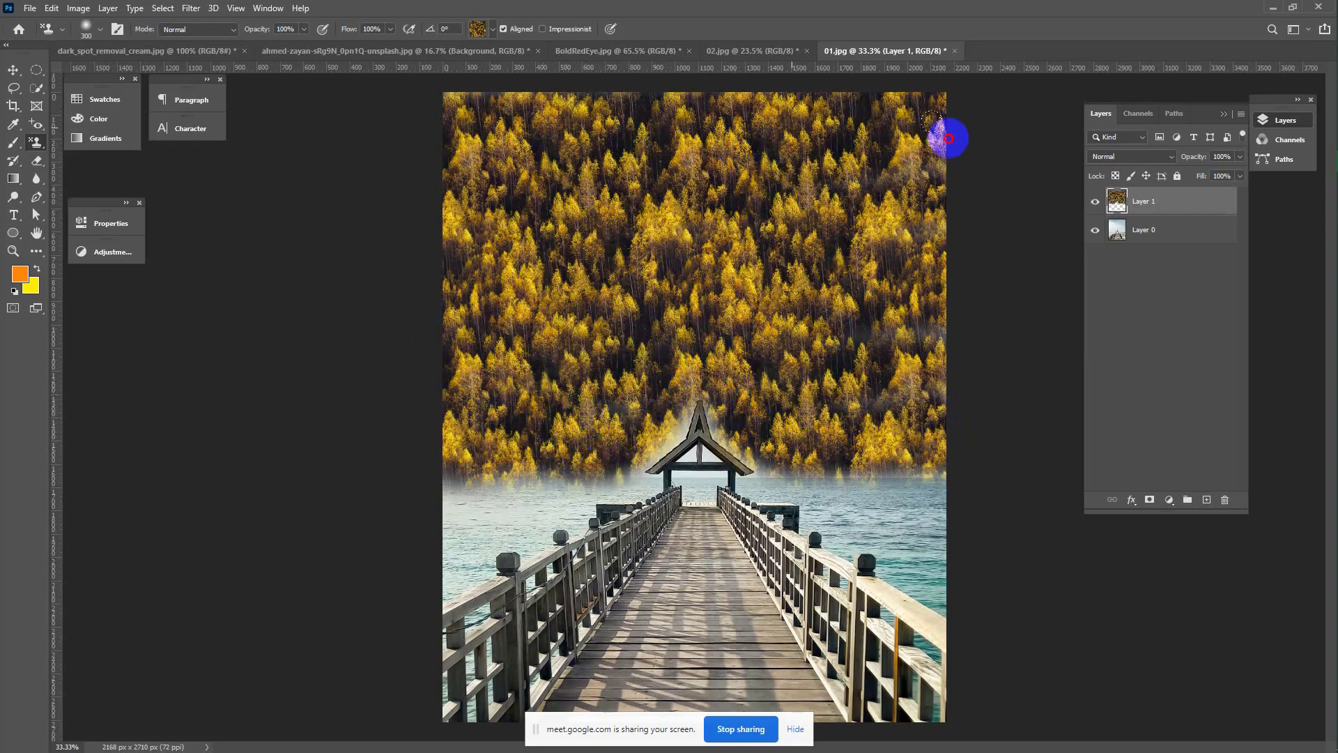
left_click_drag(948, 139, 955, 428)
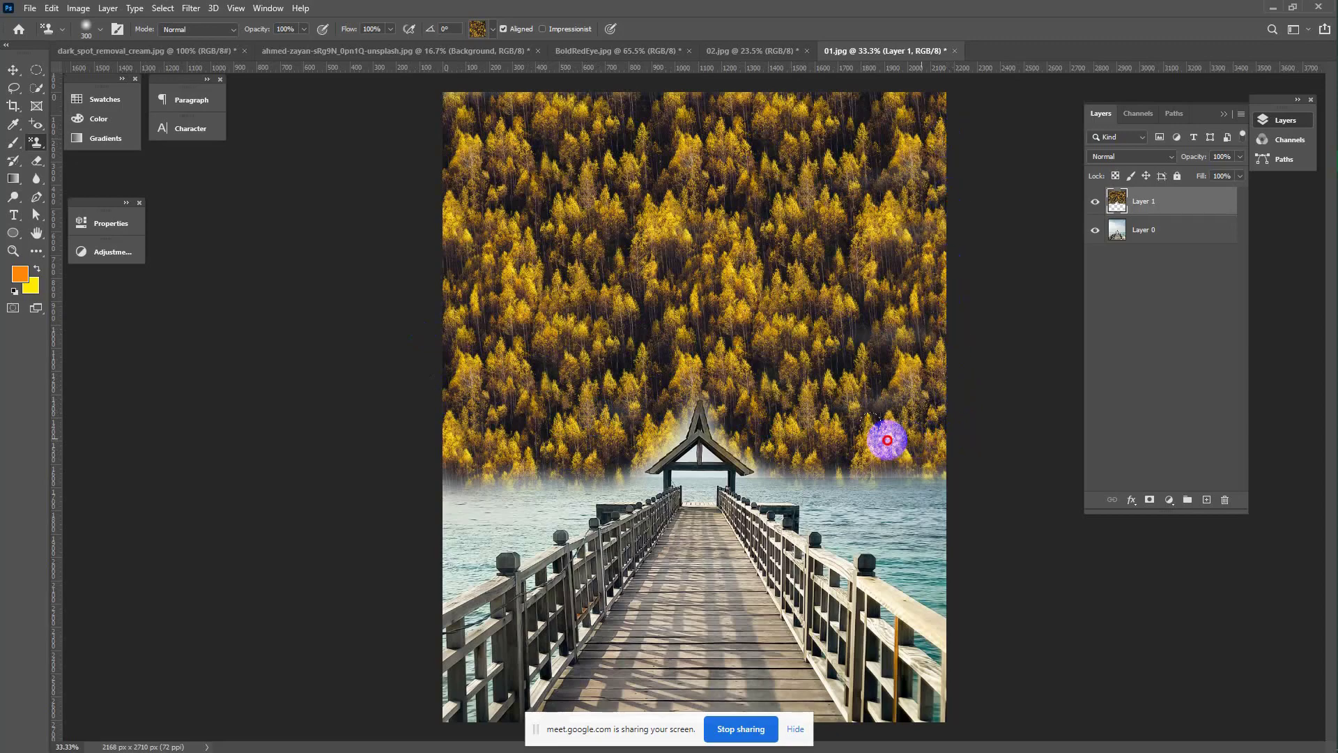
left_click_drag(493, 442, 473, 430)
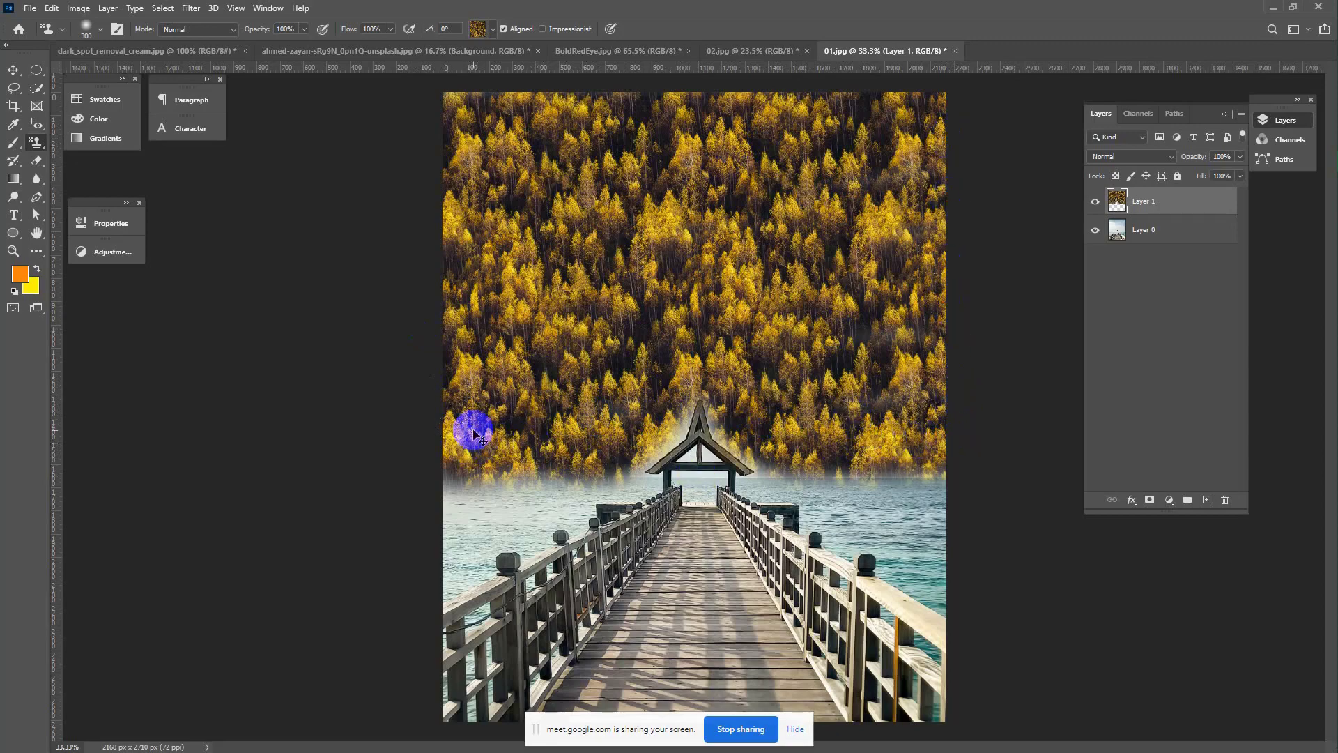
Fill the unpainted gaps around the pavilion roof with the tree pattern, using a 40 px brush.
key("ctrl+plus")
key("bracketleft")
key("bracketleft")
key("bracketleft")
key("bracketleft")
key("bracketleft")
key("bracketleft")
key("bracketleft")
key("bracketleft")
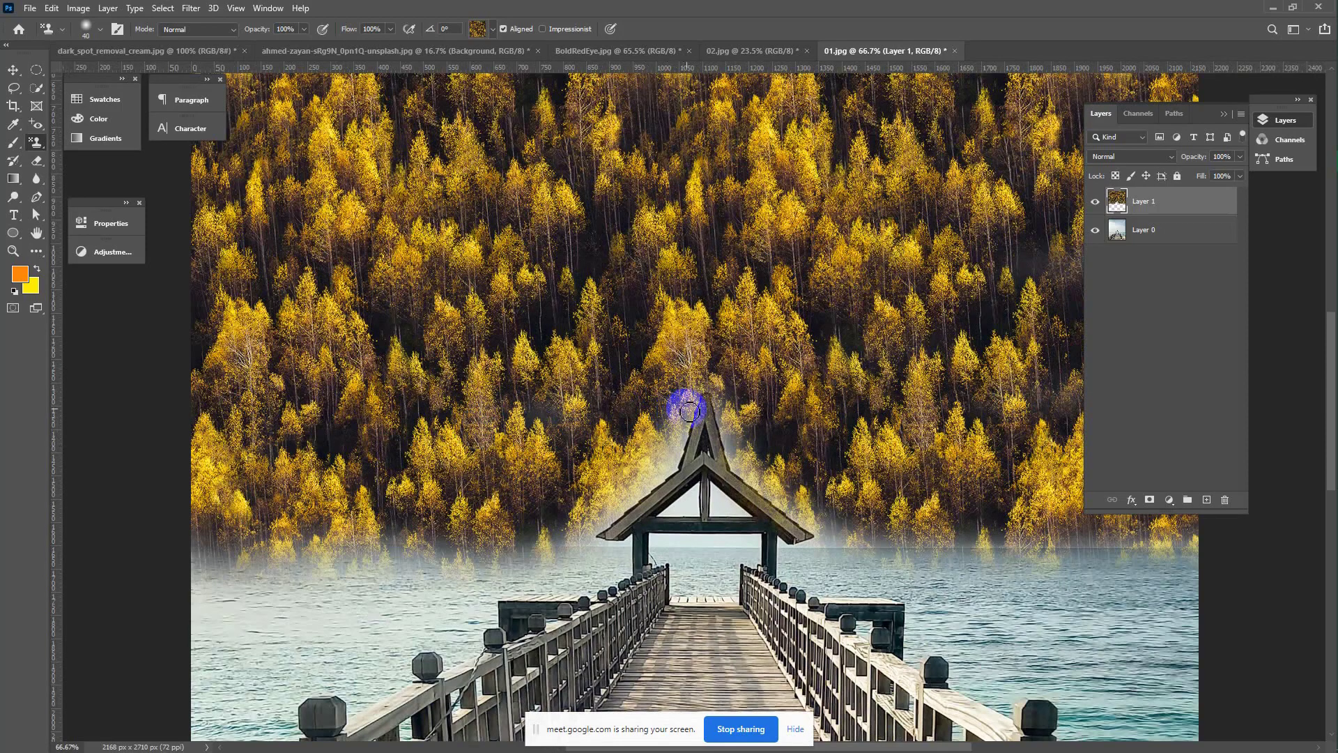
left_click_drag(681, 420, 641, 493)
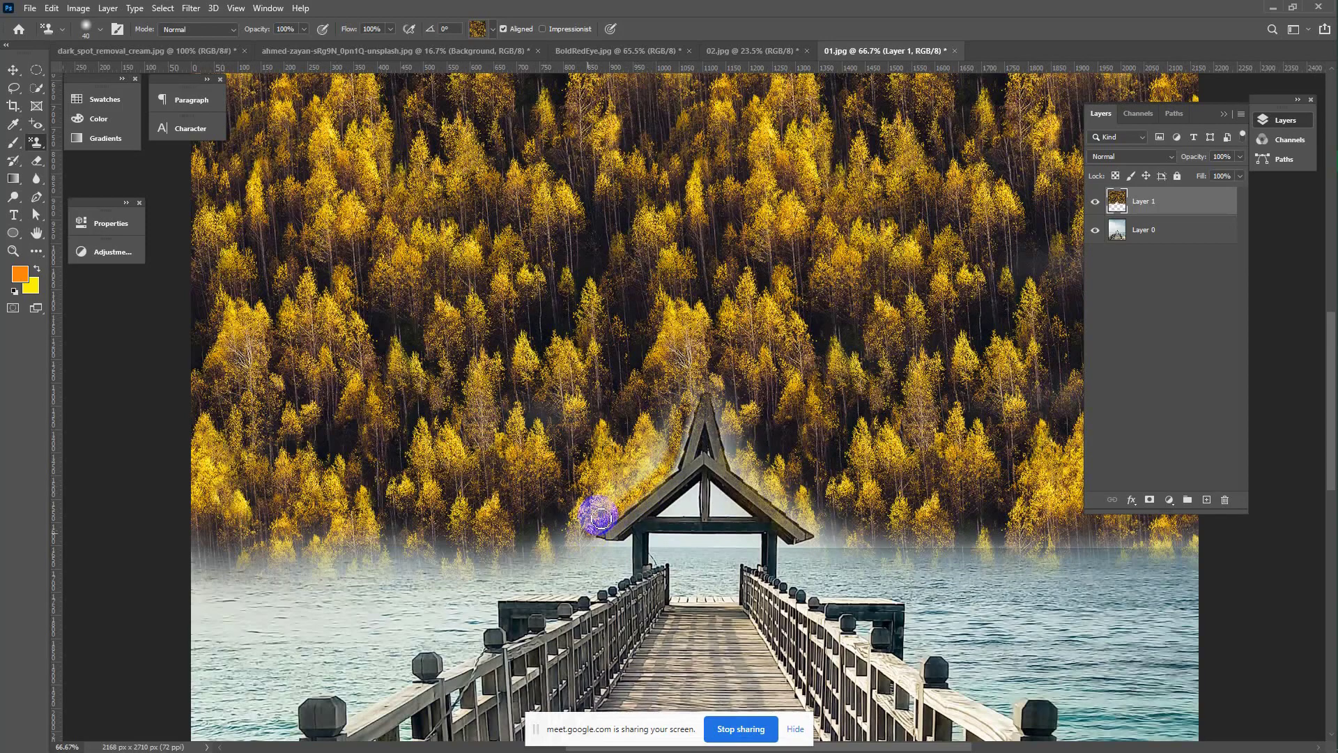
mouse_move(724, 394)
left_mouse_down()
mouse_move(718, 419)
mouse_move(733, 448)
mouse_move(801, 514)
left_mouse_up()
mouse_move(696, 460)
left_mouse_down()
mouse_move(658, 440)
mouse_move(585, 516)
left_mouse_up()
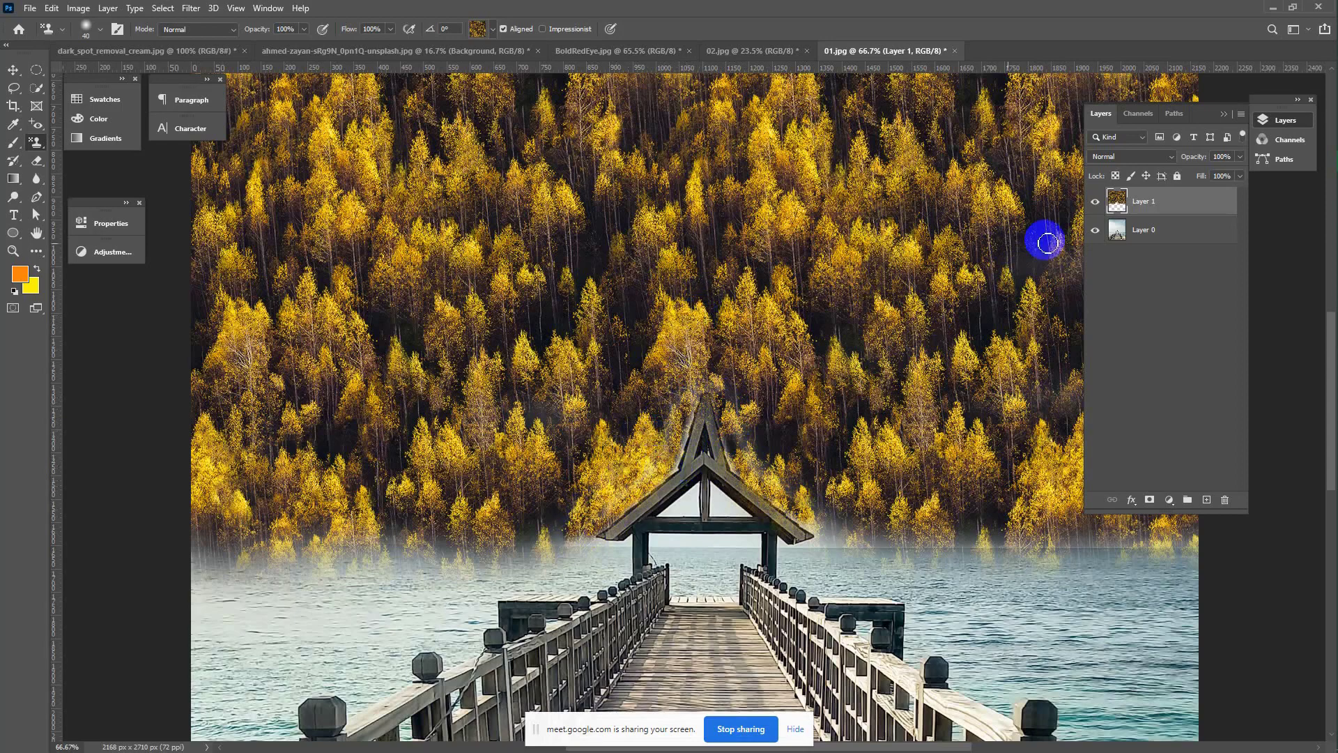
Try the blending modes from Dissolve through Luminosity on Layer 1, and set it back to Normal.
left_click(1168, 157)
left_click(1140, 176)
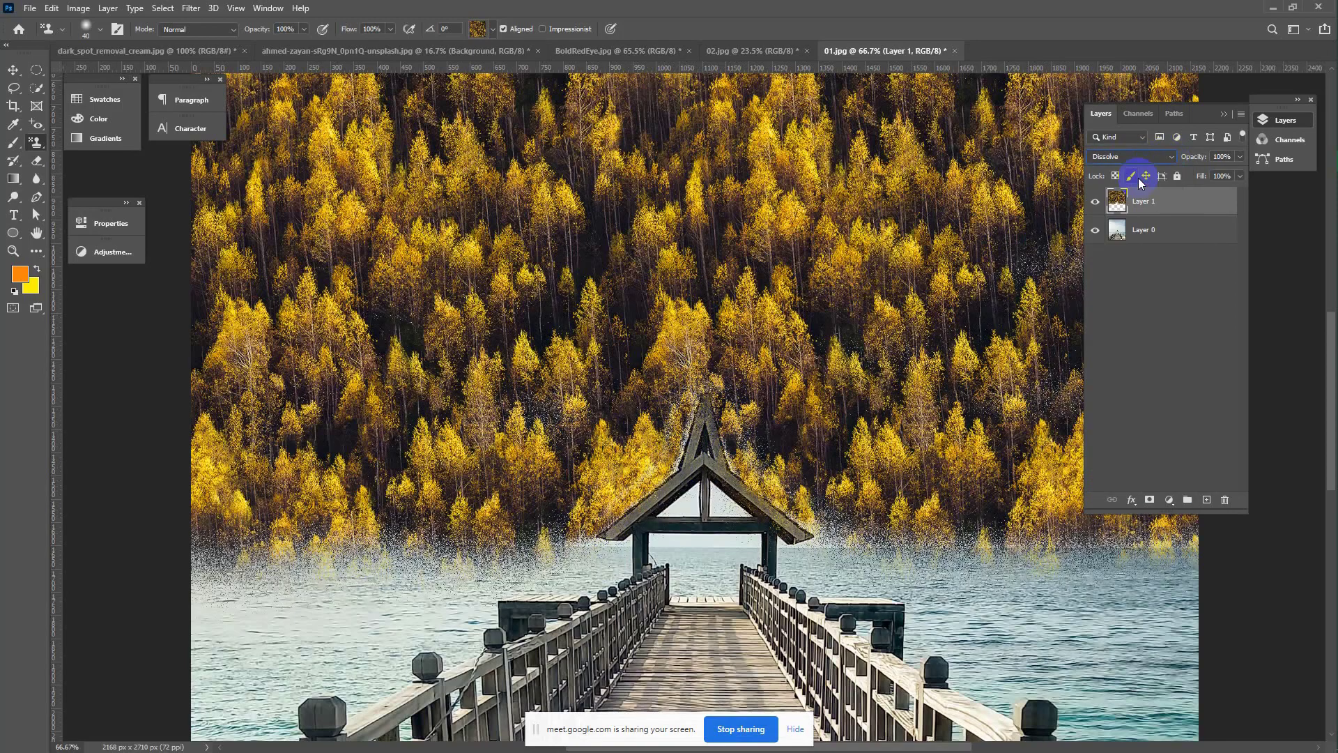
key("ctrl+minus")
key("ctrl+minus")
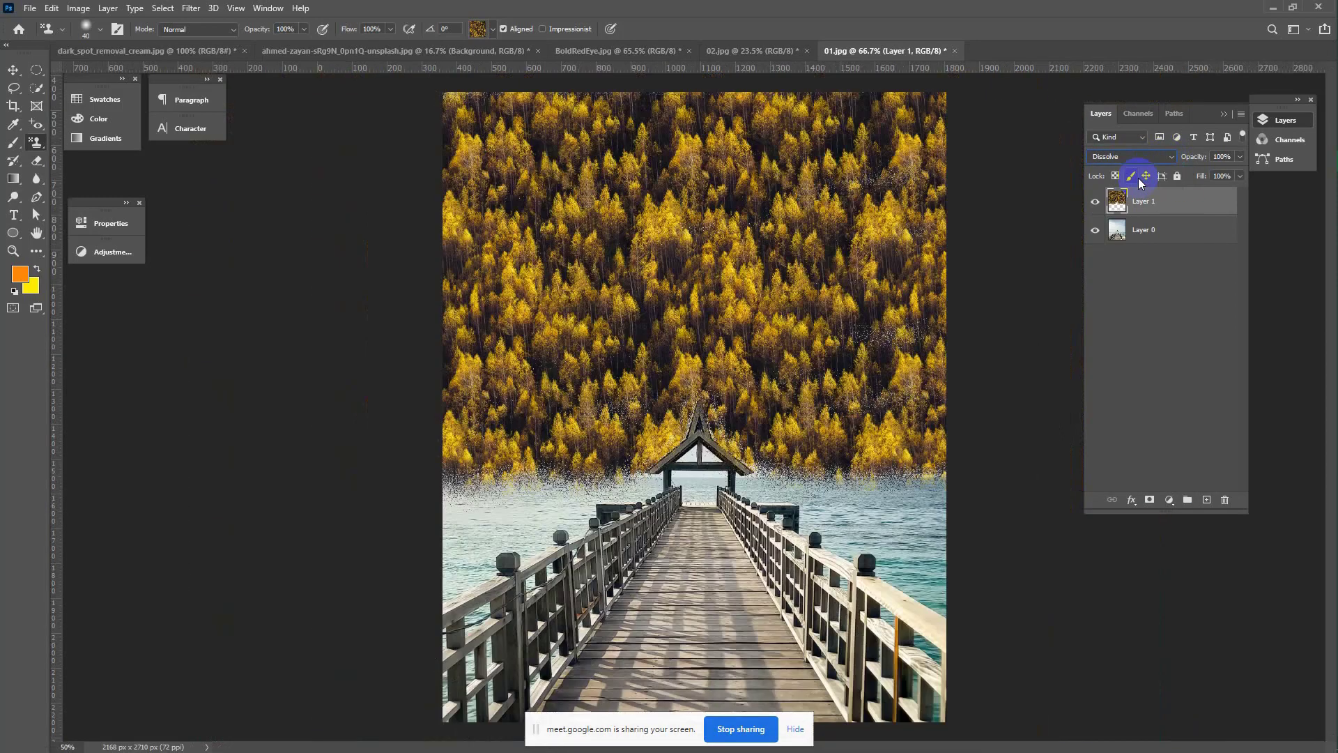
key("Down")
key("Down")
key("Down")
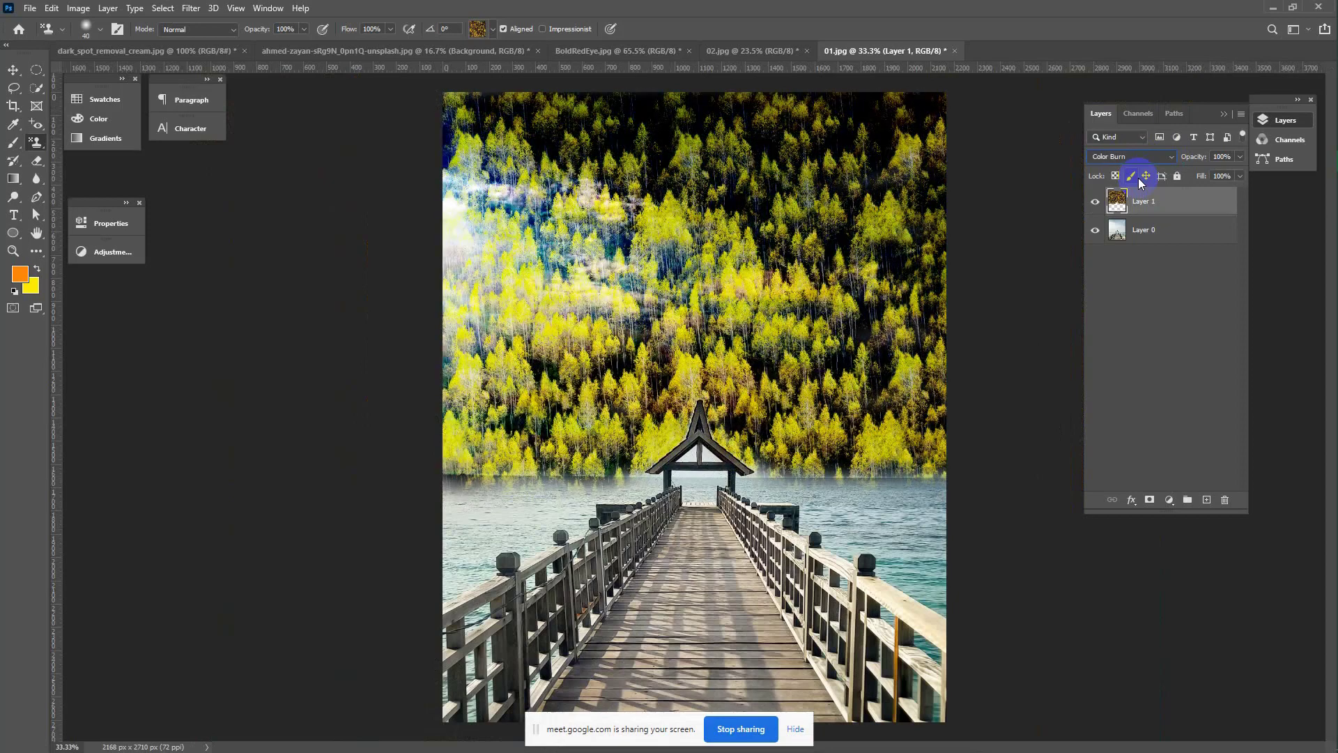
key("Down")
key("Down")
key("Down")
key("Down")
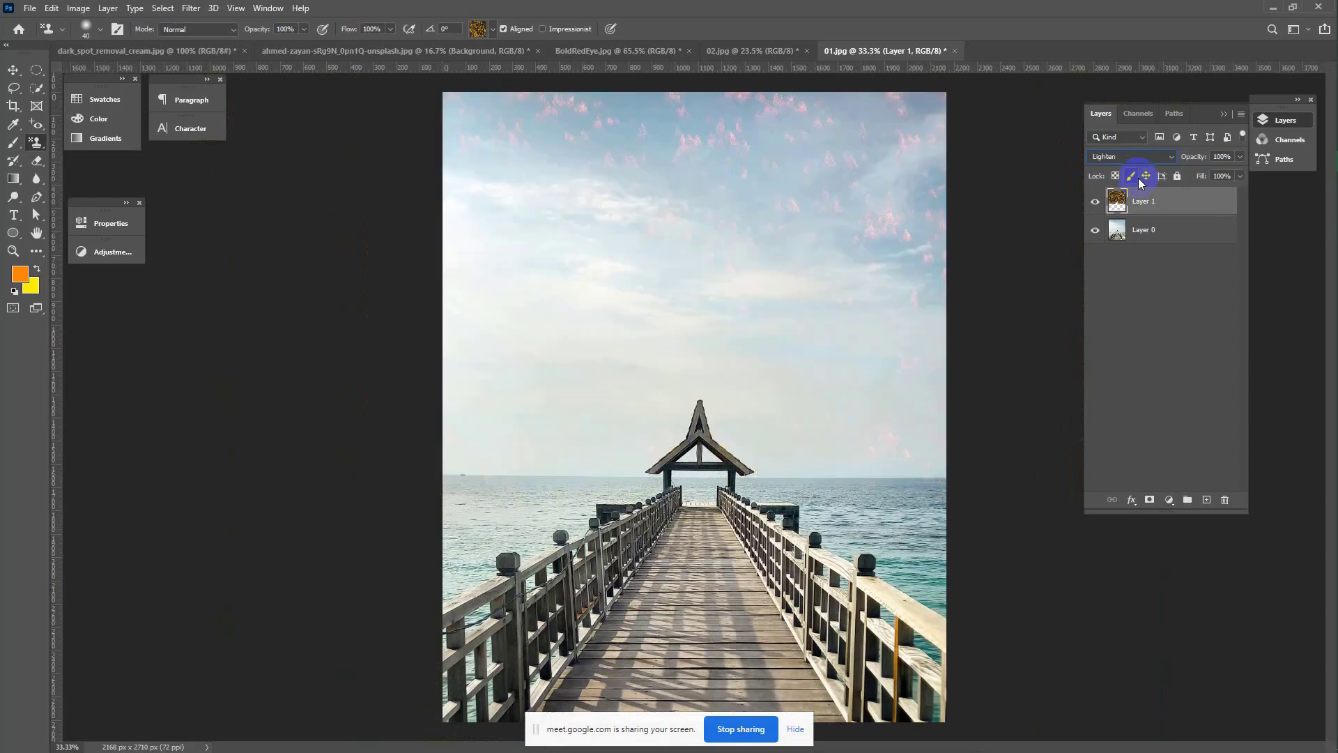
key("Down")
key("Down")
key("Down")
key("Down")
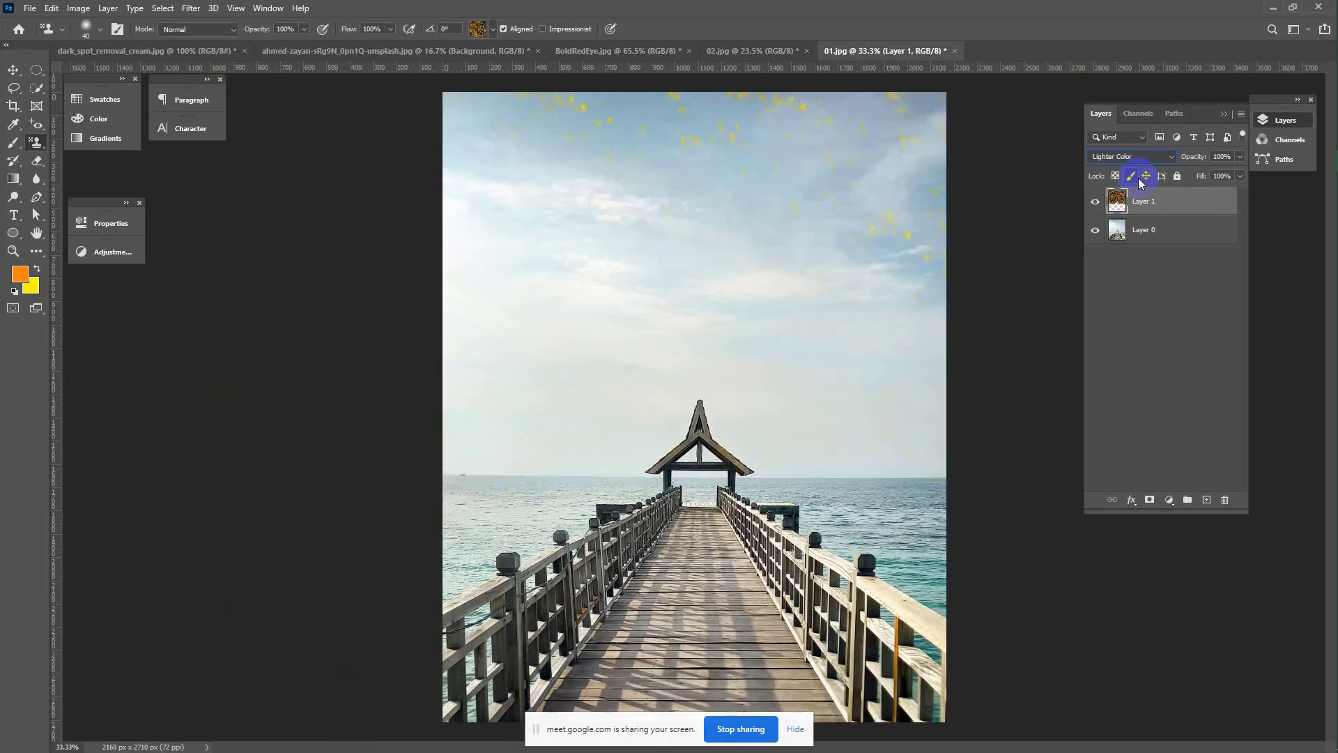
key("Down")
key("Down")
key("Down")
key("Down")
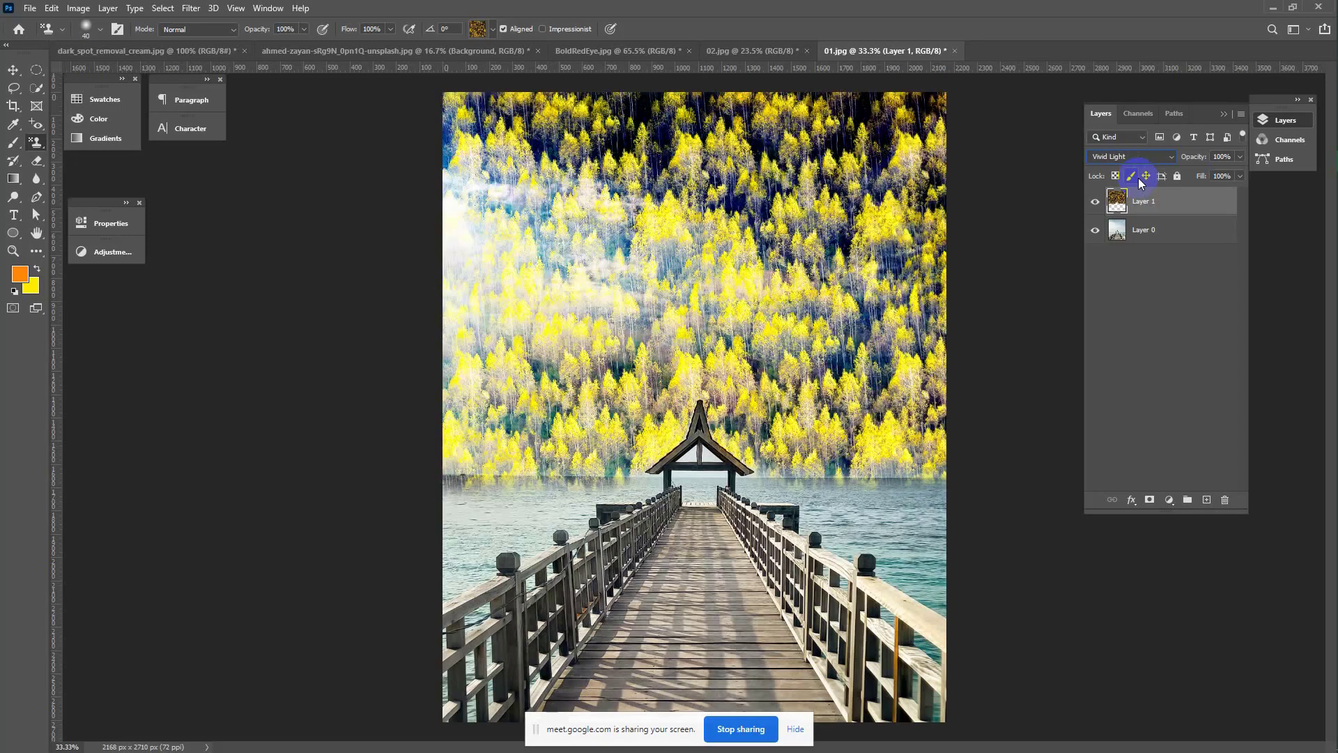
key("Down")
key("Down")
key("Down")
key("Down")
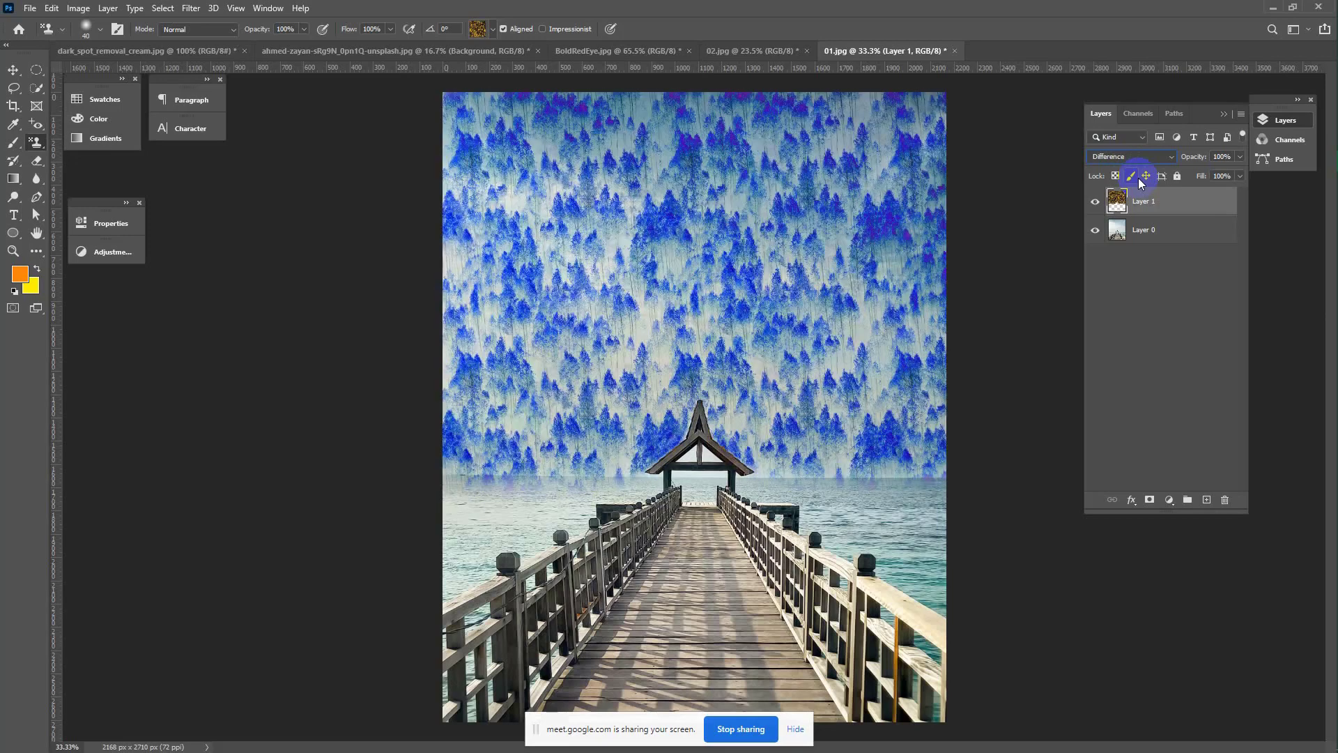
key("Down")
key("Down")
key("Down")
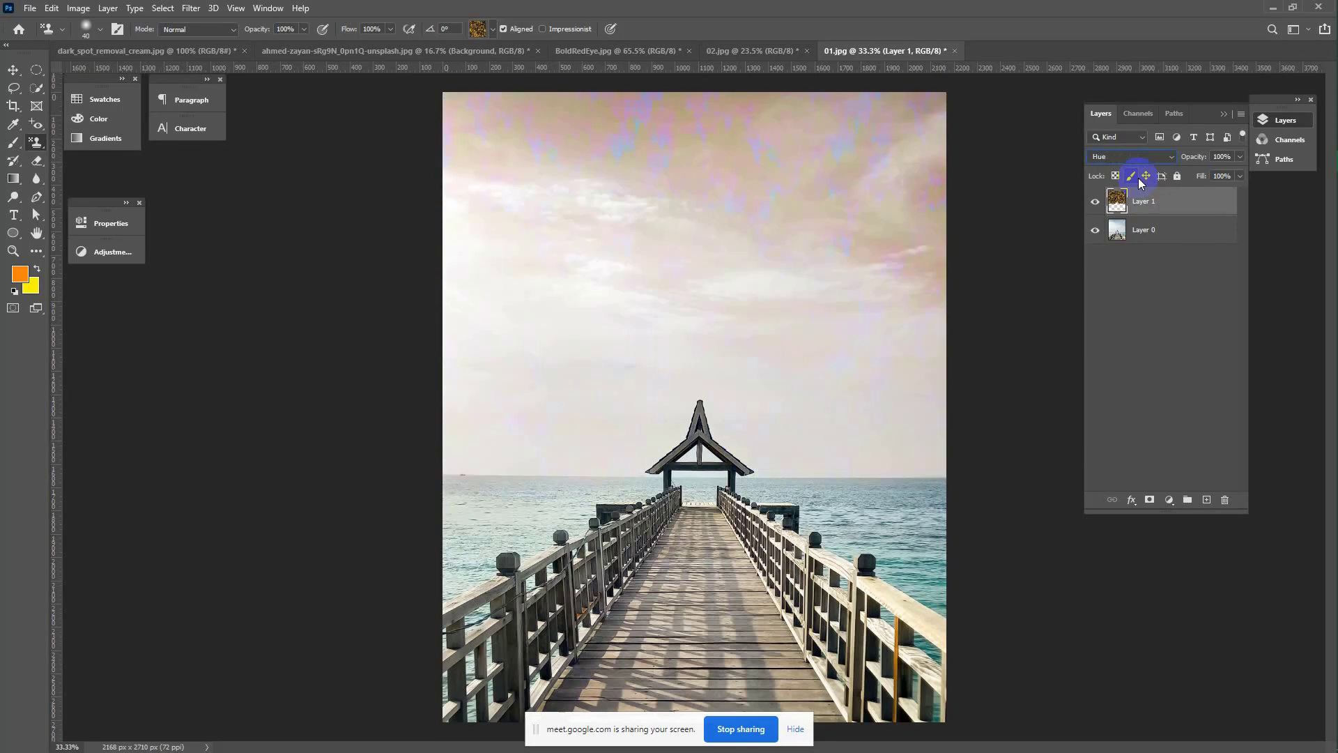
key("Down")
key("Down")
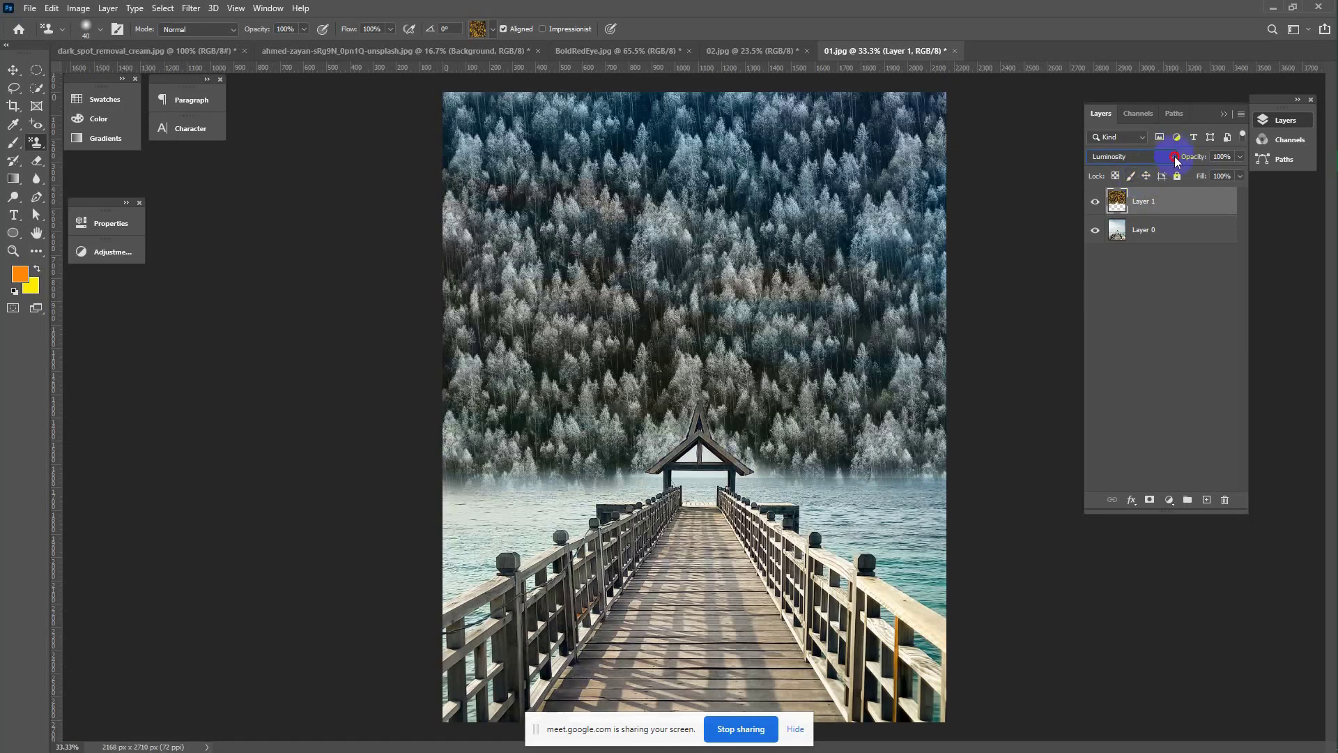
left_click(1174, 156)
left_click(1140, 171)
Move Layer 0 above Layer 1 and try the blending modes from Dissolve through Subtract on it.
left_click_drag(1151, 235, 1152, 202)
left_click(1165, 156)
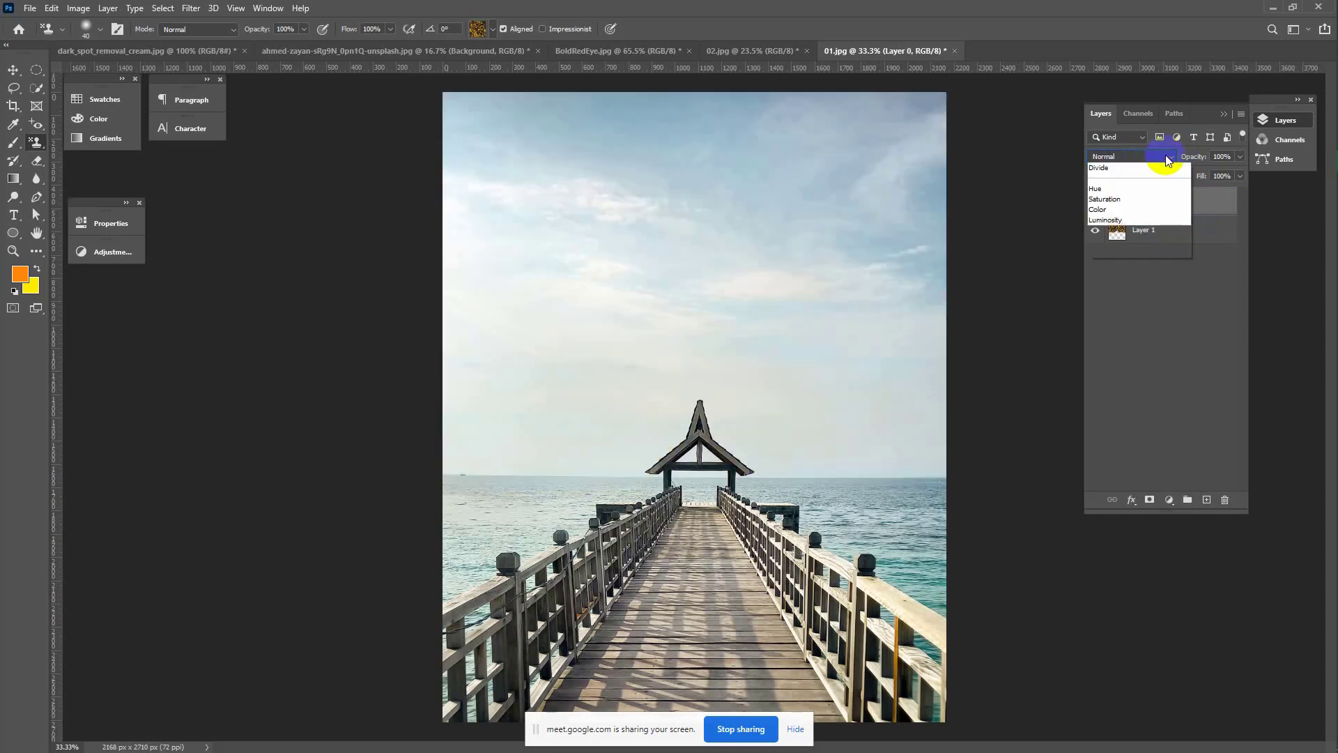
left_click(1136, 174)
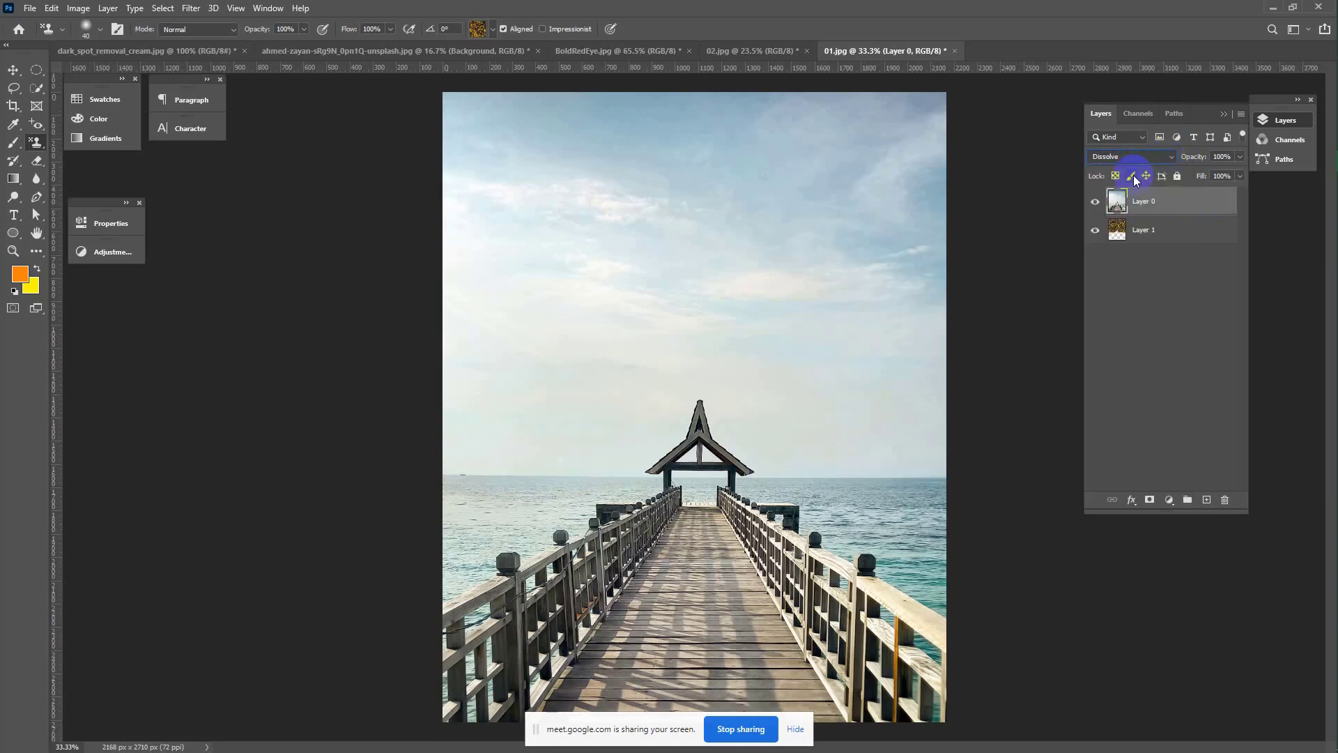
key("Down")
key("Down")
key("Down")
key("Down")
key("Down")
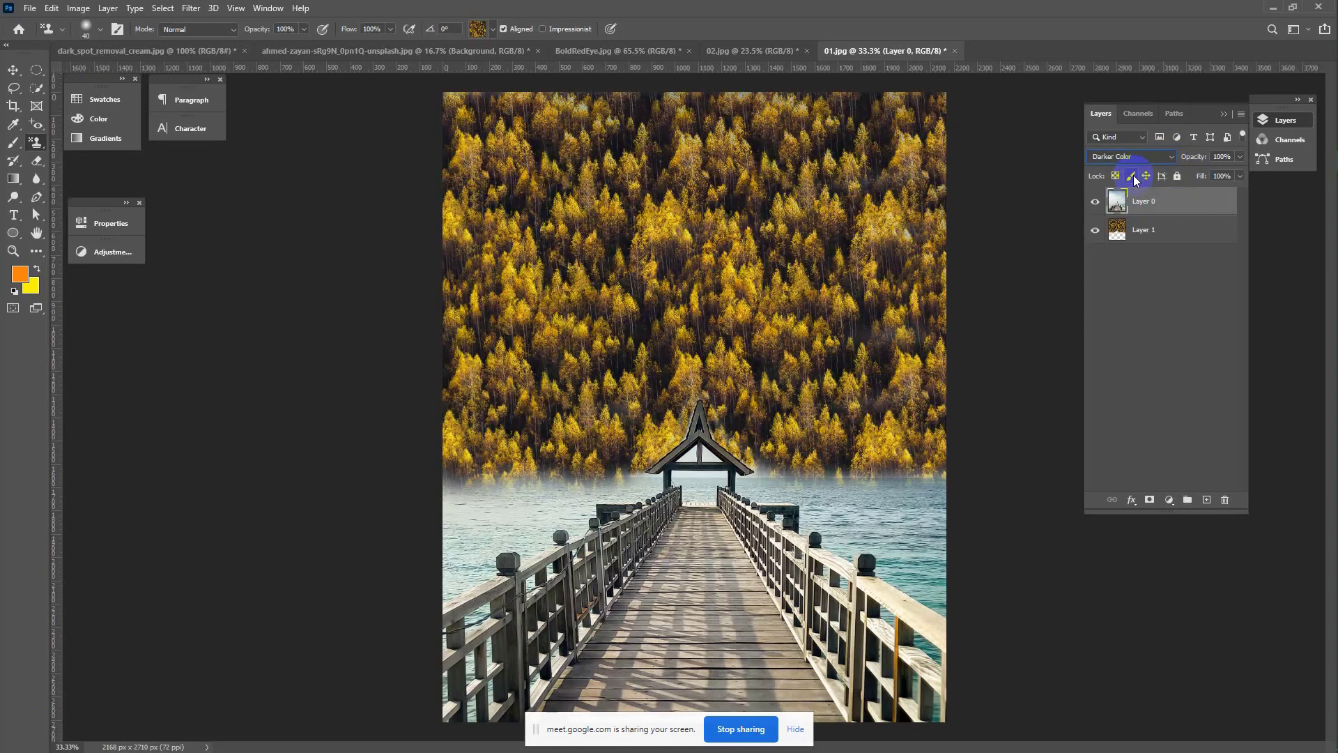
key("Down")
key("Down")
key("Down")
key("Down")
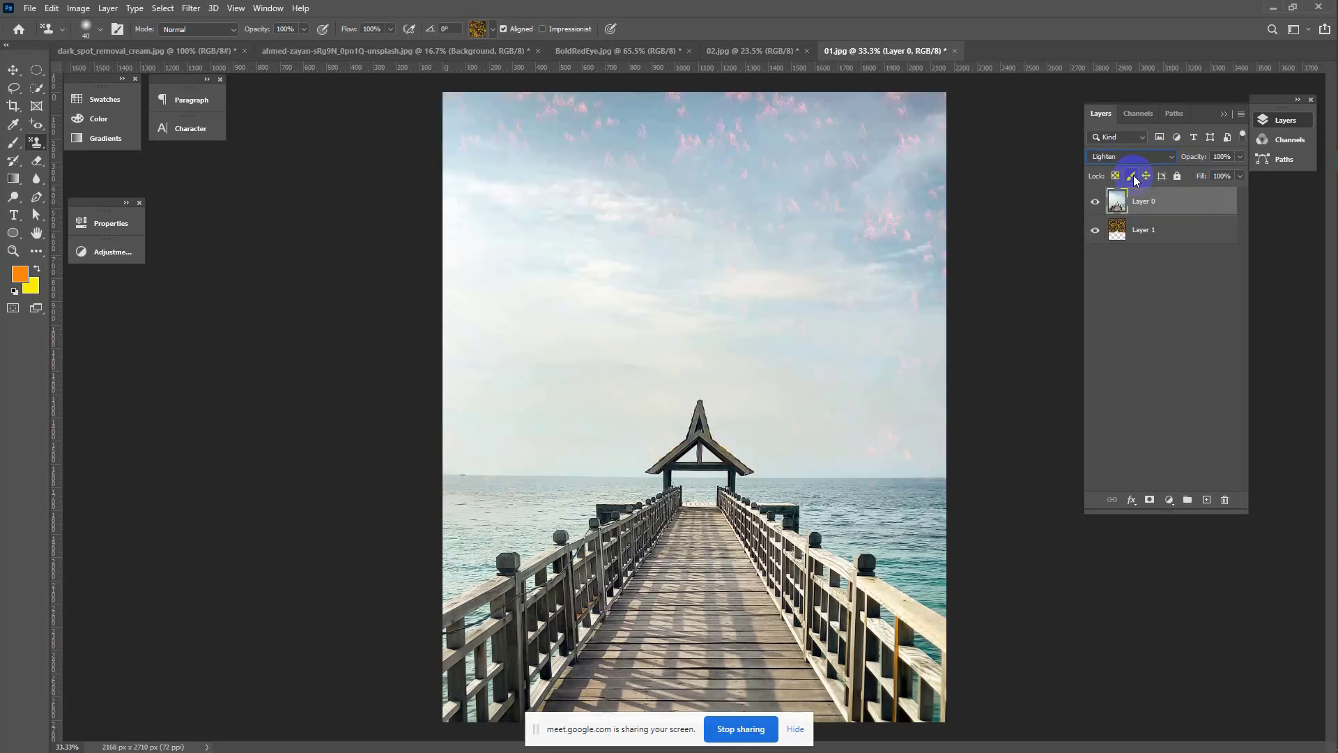
key("Down")
key("Down")
key("Down")
key("Down")
key("Down")
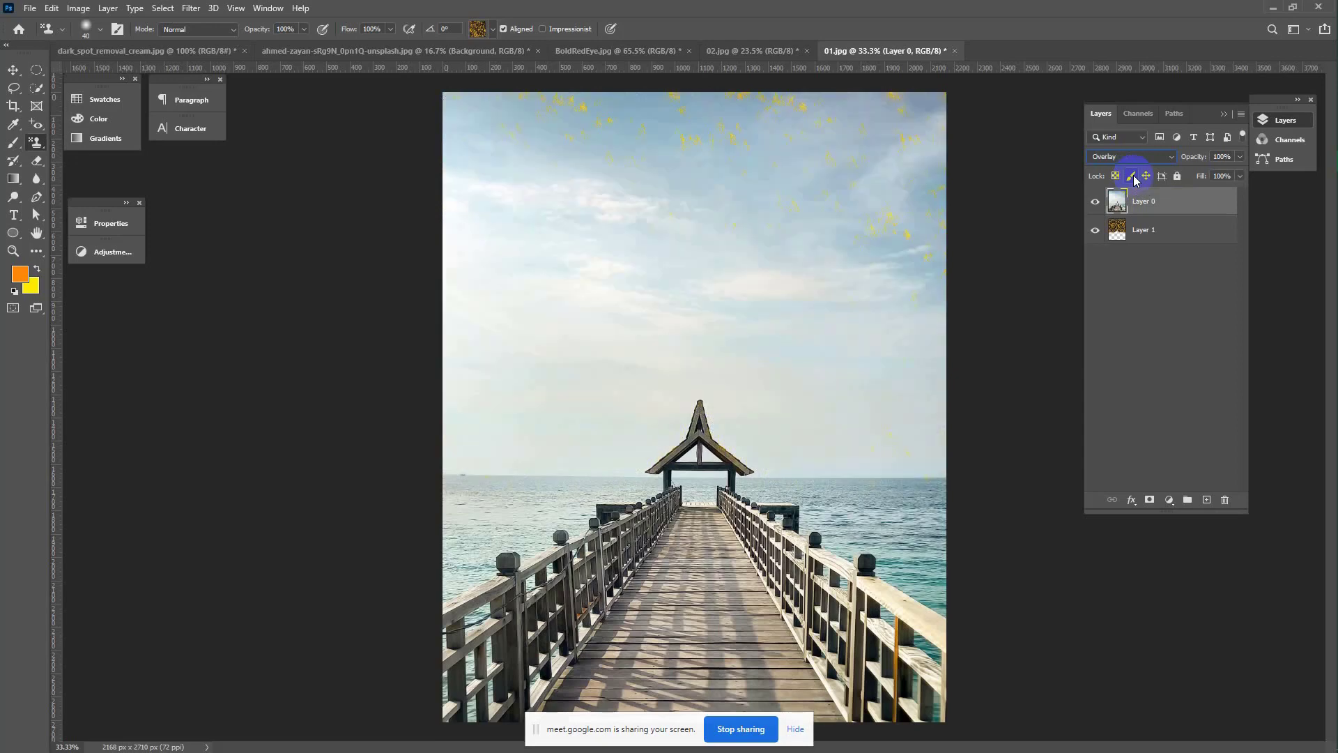
key("Down")
key("Down")
key("Down")
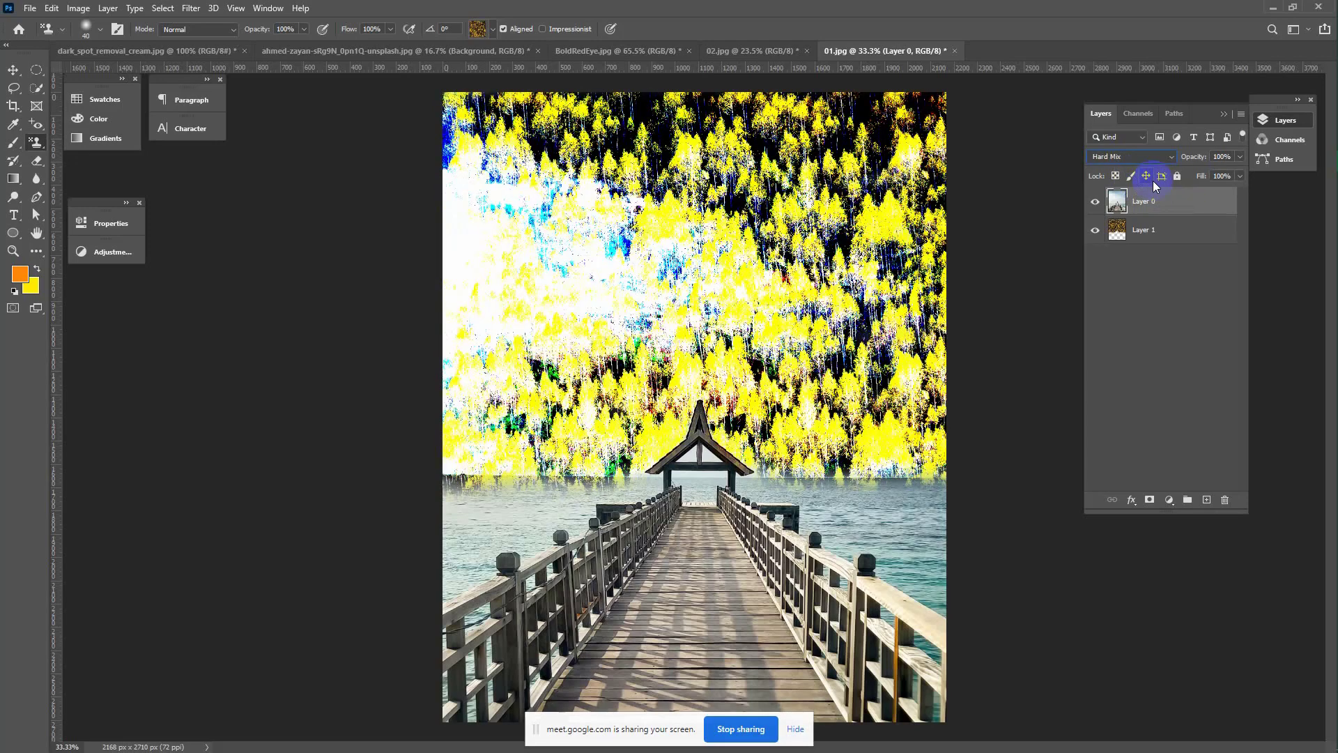
key("Down")
key("Down")
key("Down")
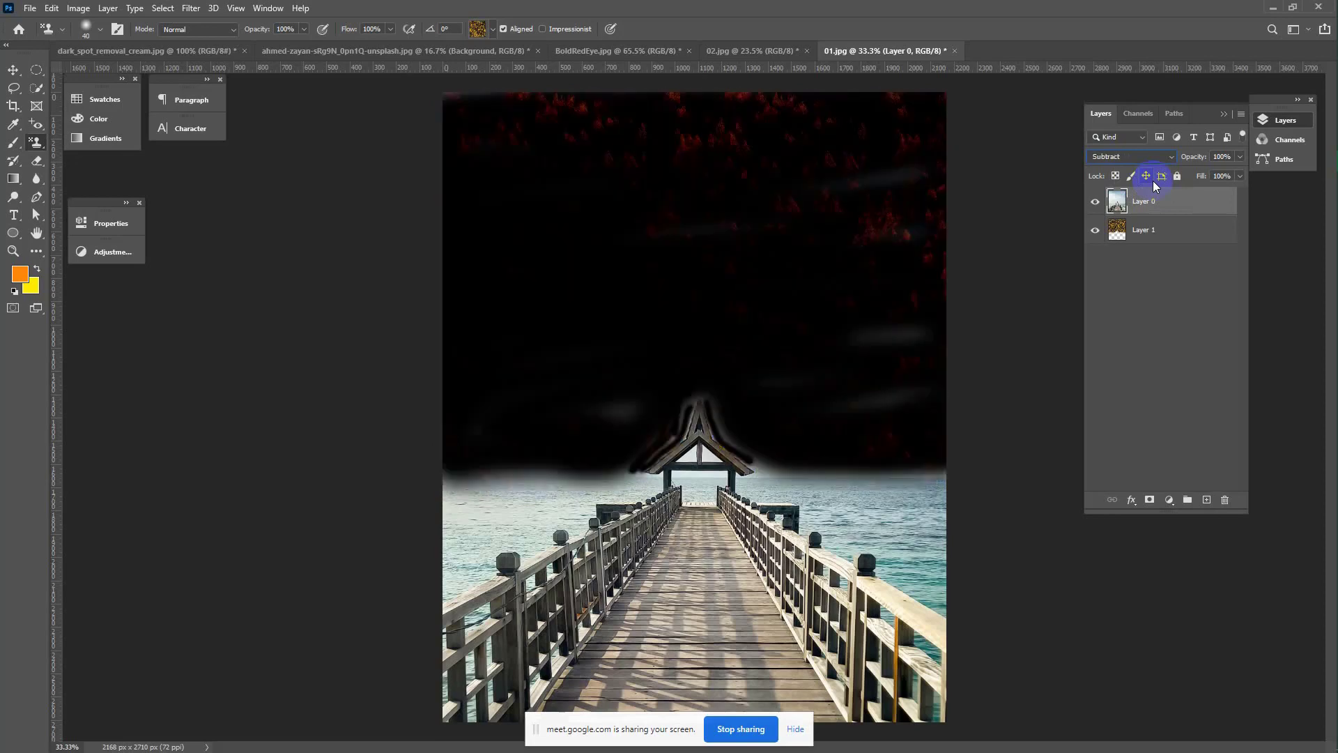
Reset Layer 0's blending mode to Normal and move the layer back below Layer 1.
left_click(1169, 156)
left_click(1137, 167)
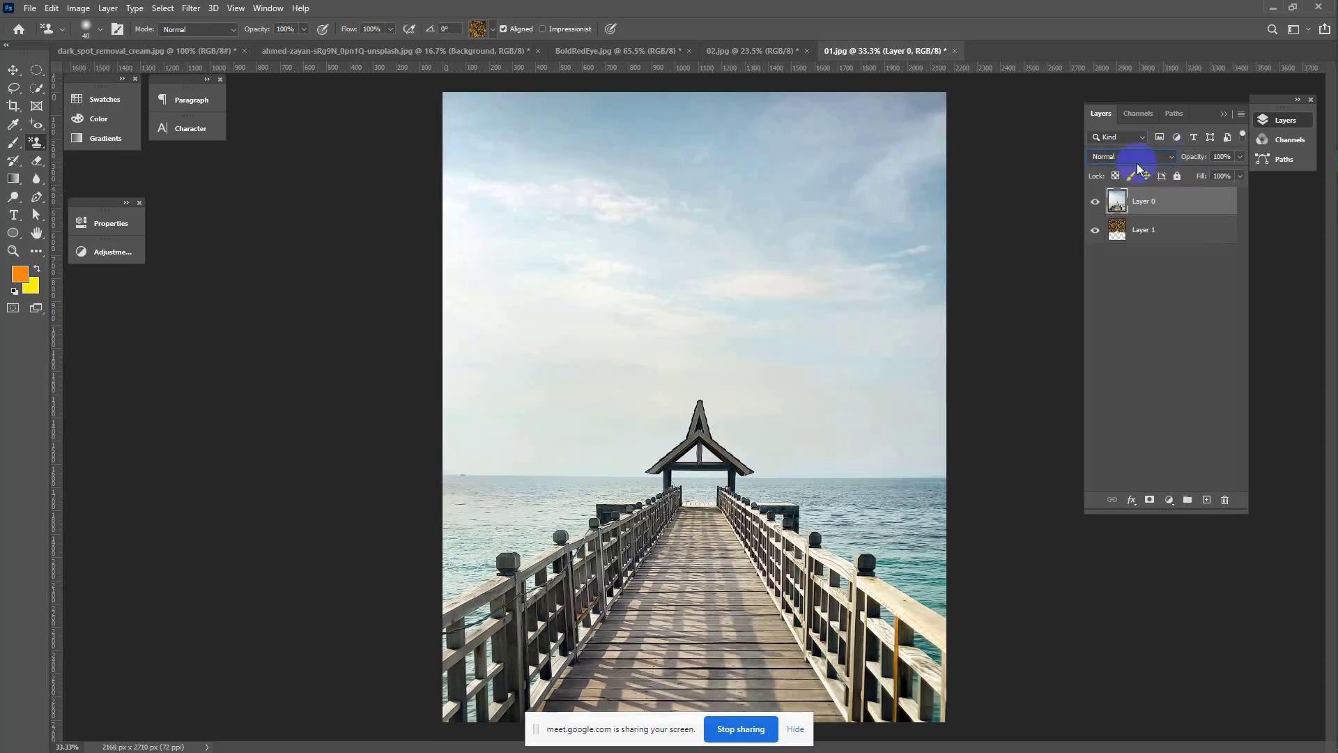
left_click_drag(1194, 203, 1184, 250)
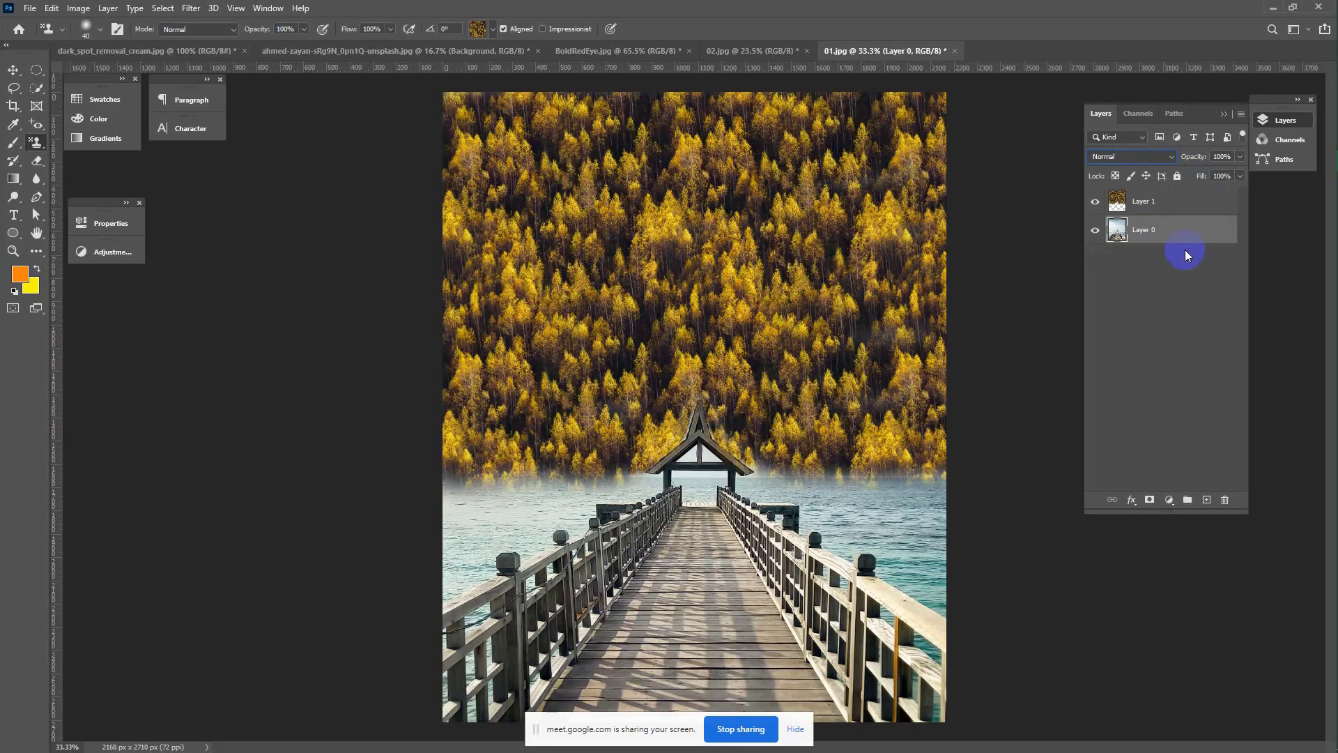
Hide the tree-patterned Layer 1 and add a new blank layer above it.
left_click(1156, 201)
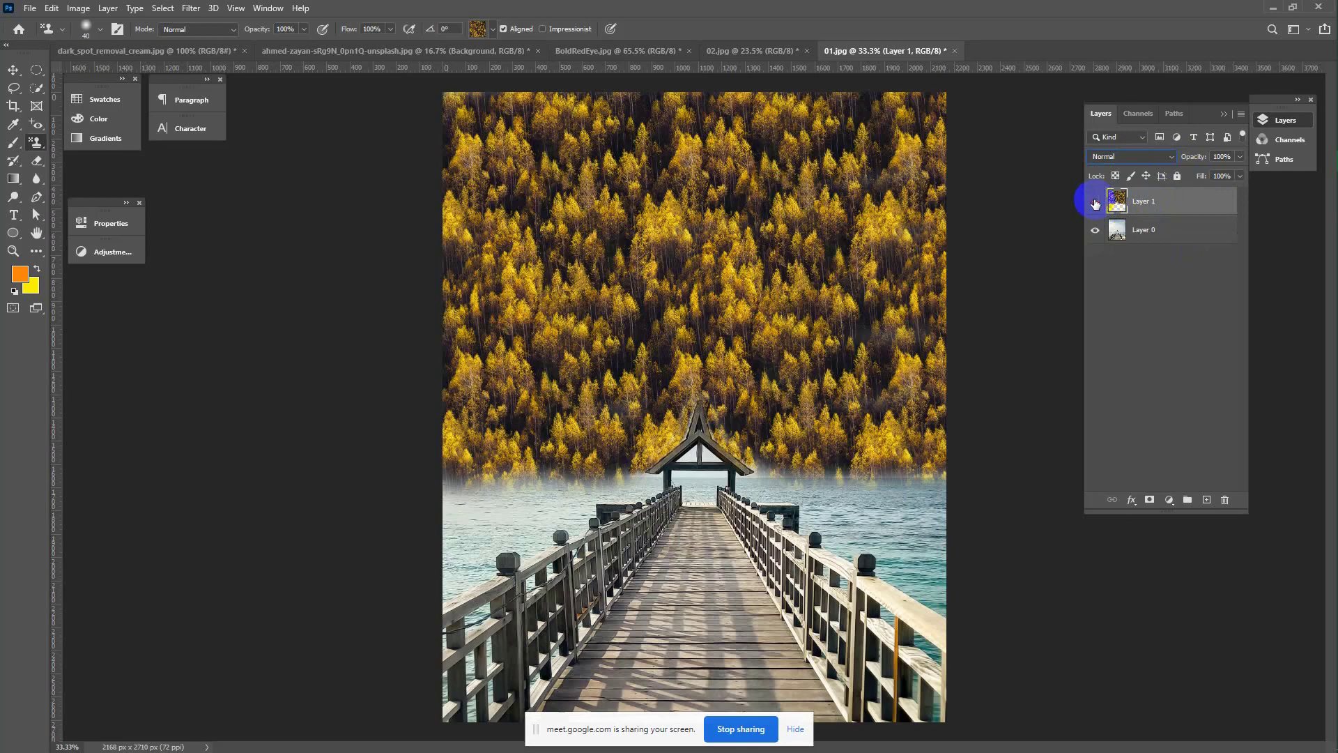
left_click(1095, 202)
left_click(1207, 499)
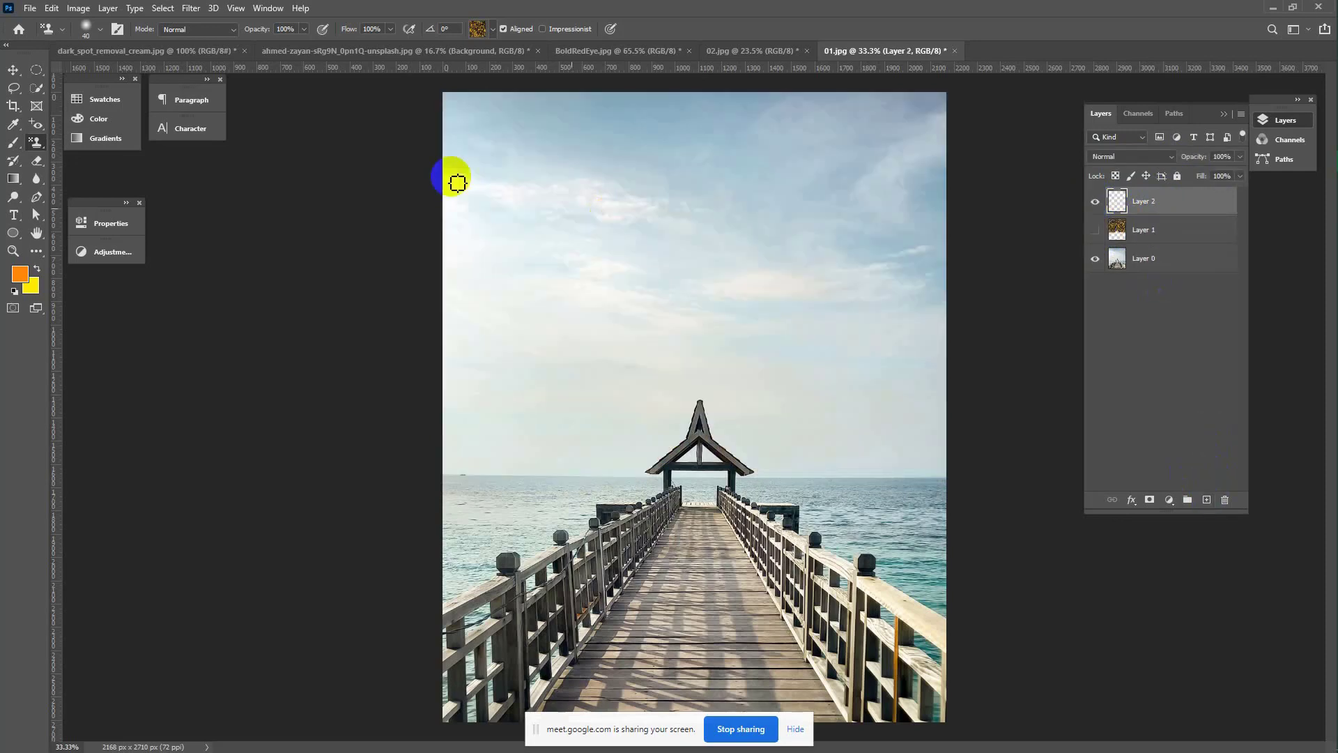
Cover the blank Layer 2 with the green conifer pattern from the Trees group using the Pattern Stamp tool, and move the layer below Layer 1.
left_click(492, 28)
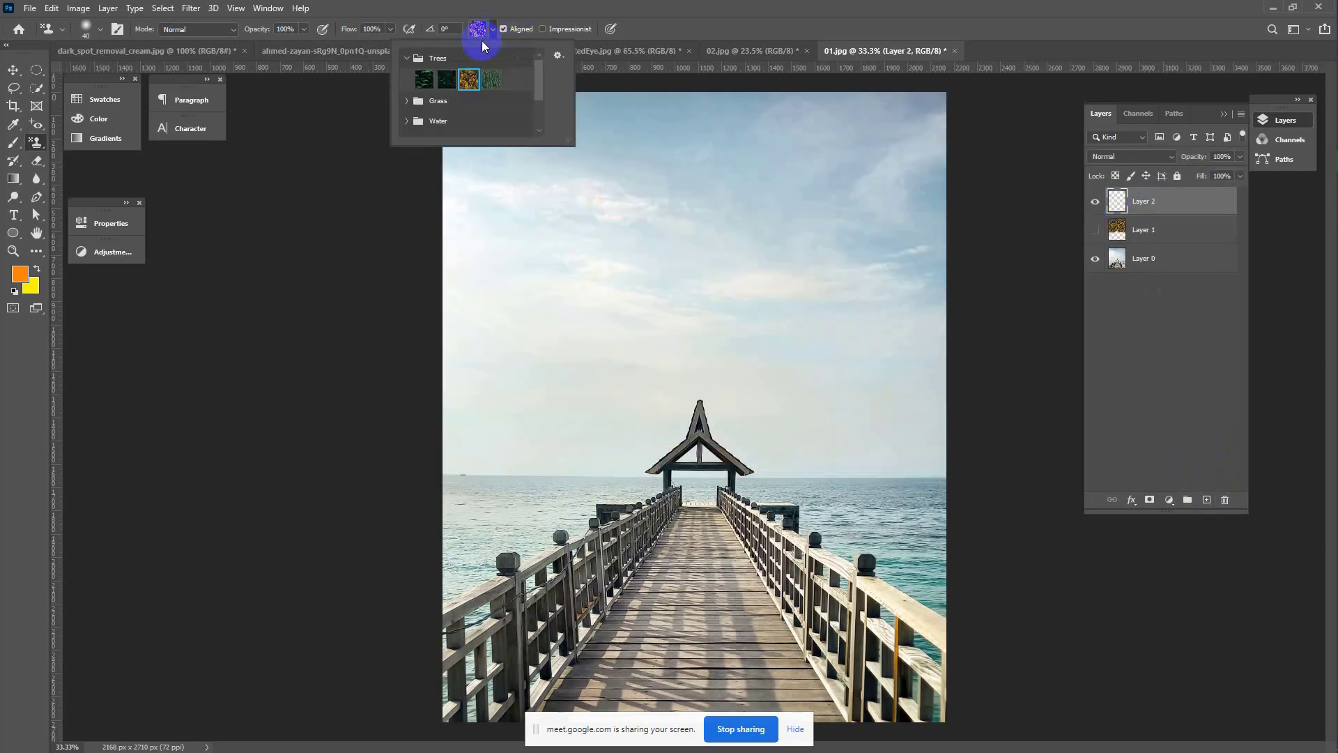
double_click(490, 80)
left_click(446, 126)
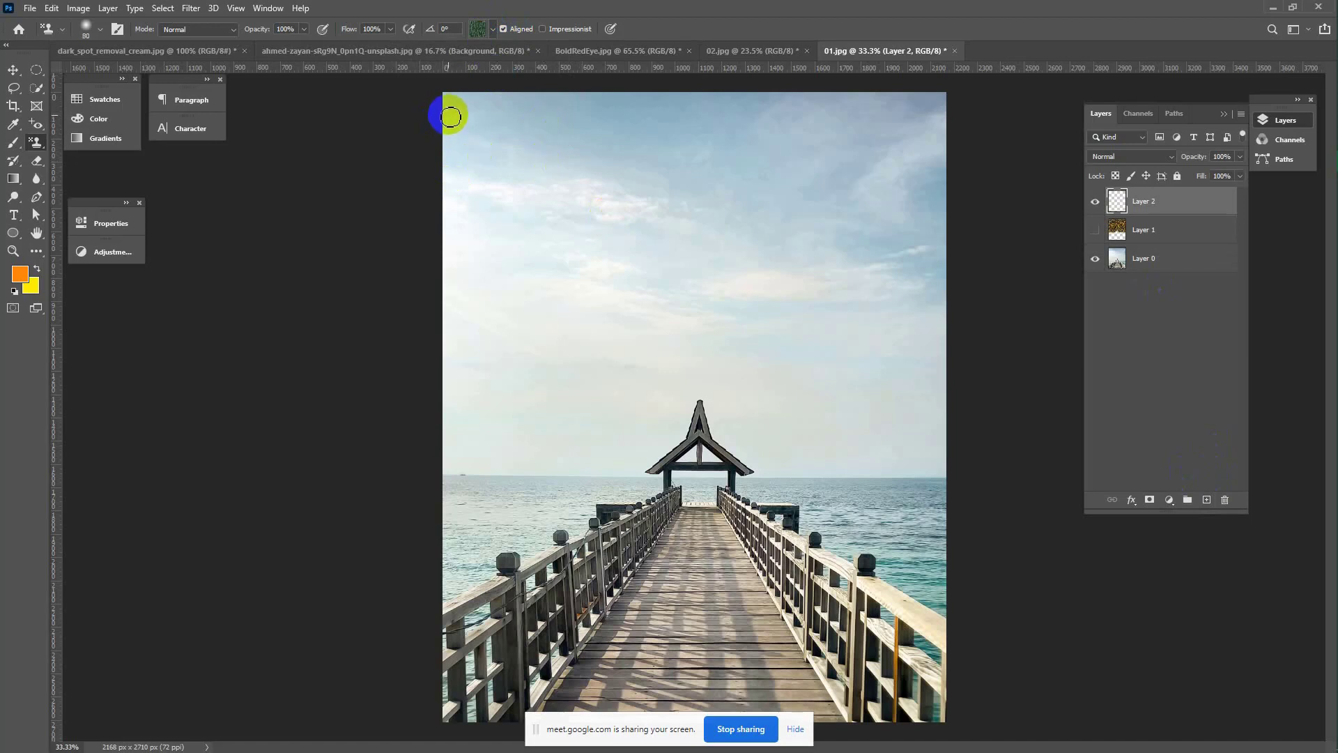
mouse_move(454, 105)
left_mouse_down()
mouse_move(1010, 701)
mouse_move(472, 701)
mouse_move(295, 638)
mouse_move(517, 504)
mouse_move(897, 203)
mouse_move(696, 428)
mouse_move(218, 290)
mouse_move(641, 92)
mouse_move(406, 328)
mouse_move(493, 200)
mouse_move(1031, 320)
mouse_move(866, 272)
mouse_move(908, 678)
mouse_move(753, 662)
mouse_move(675, 704)
mouse_move(791, 622)
mouse_move(836, 732)
mouse_move(726, 651)
mouse_move(914, 233)
mouse_move(934, 97)
left_mouse_up()
left_click(12, 69)
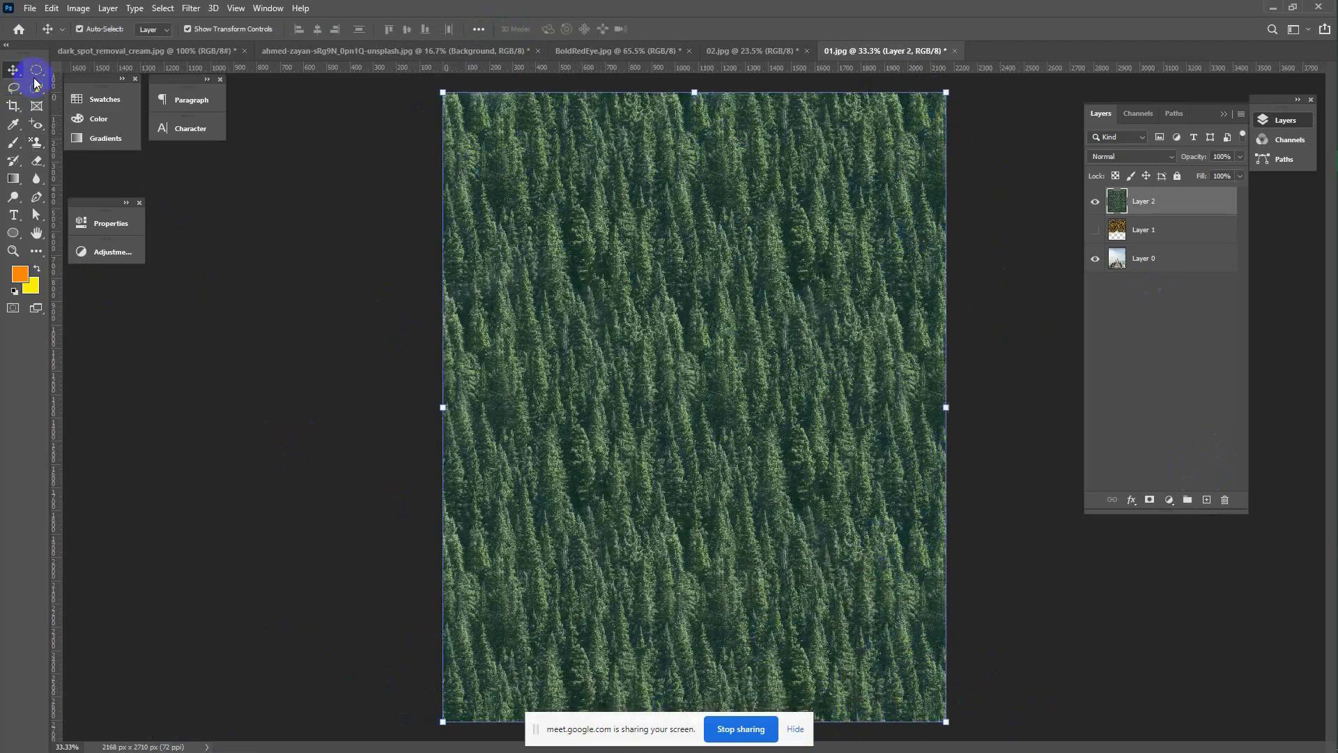
left_click_drag(1145, 203, 1146, 258)
Try the blending modes from Dissolve through Overlay on Layer 2.
left_click(1146, 159)
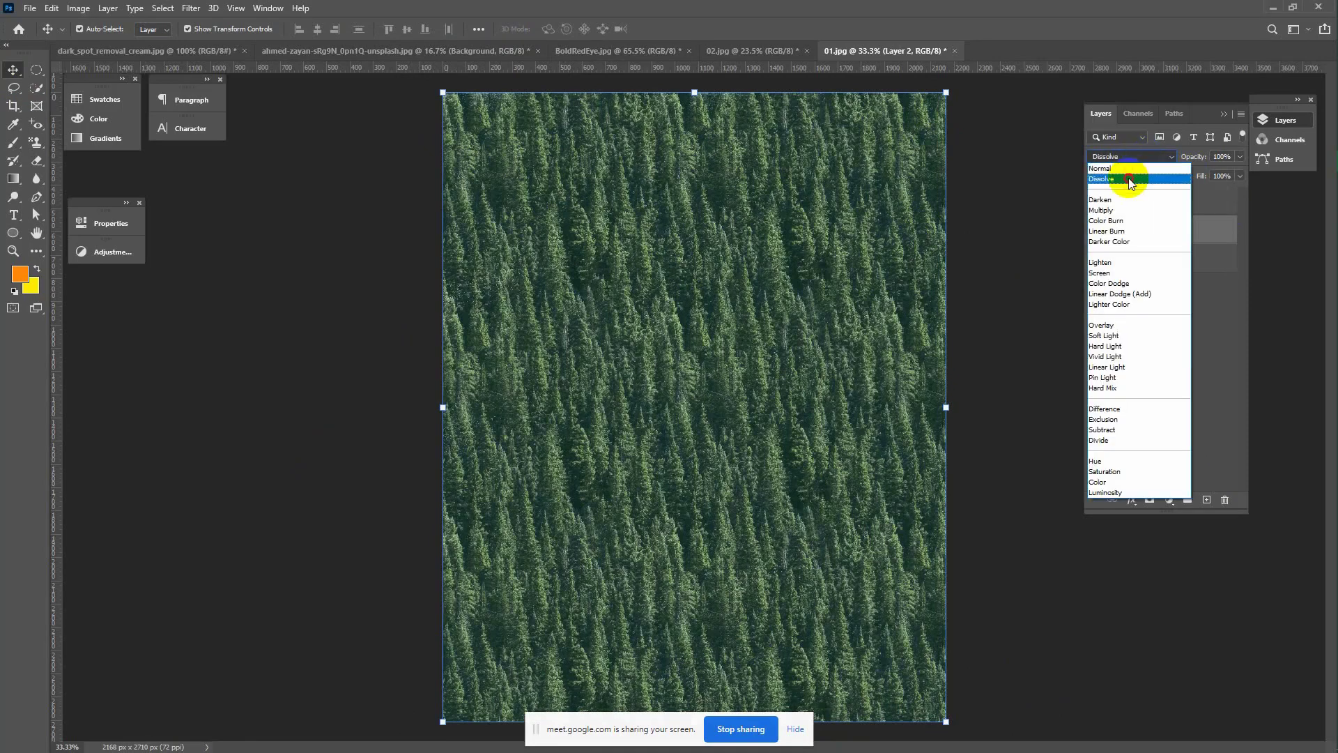
left_click(1130, 181)
key("Down")
key("Down")
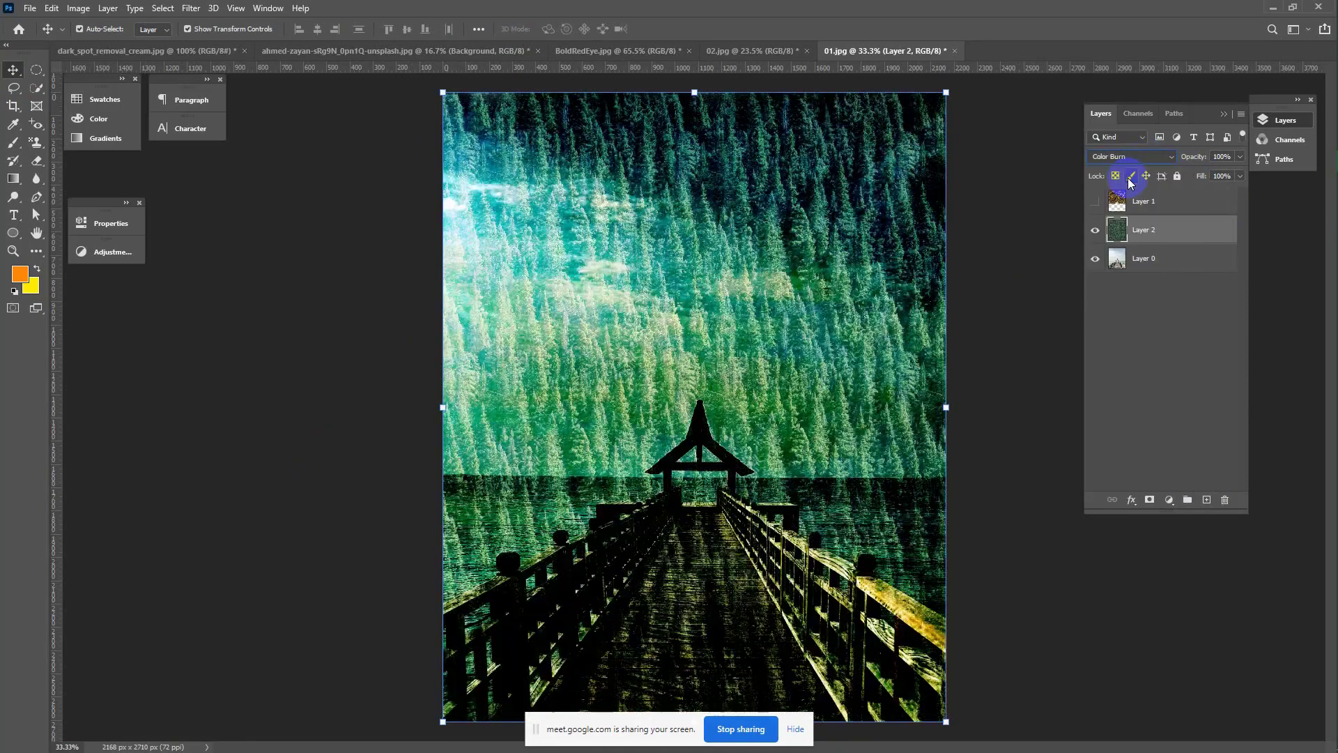
key("Up")
key("Down")
key("Down")
key("Down")
key("Down")
key("Down")
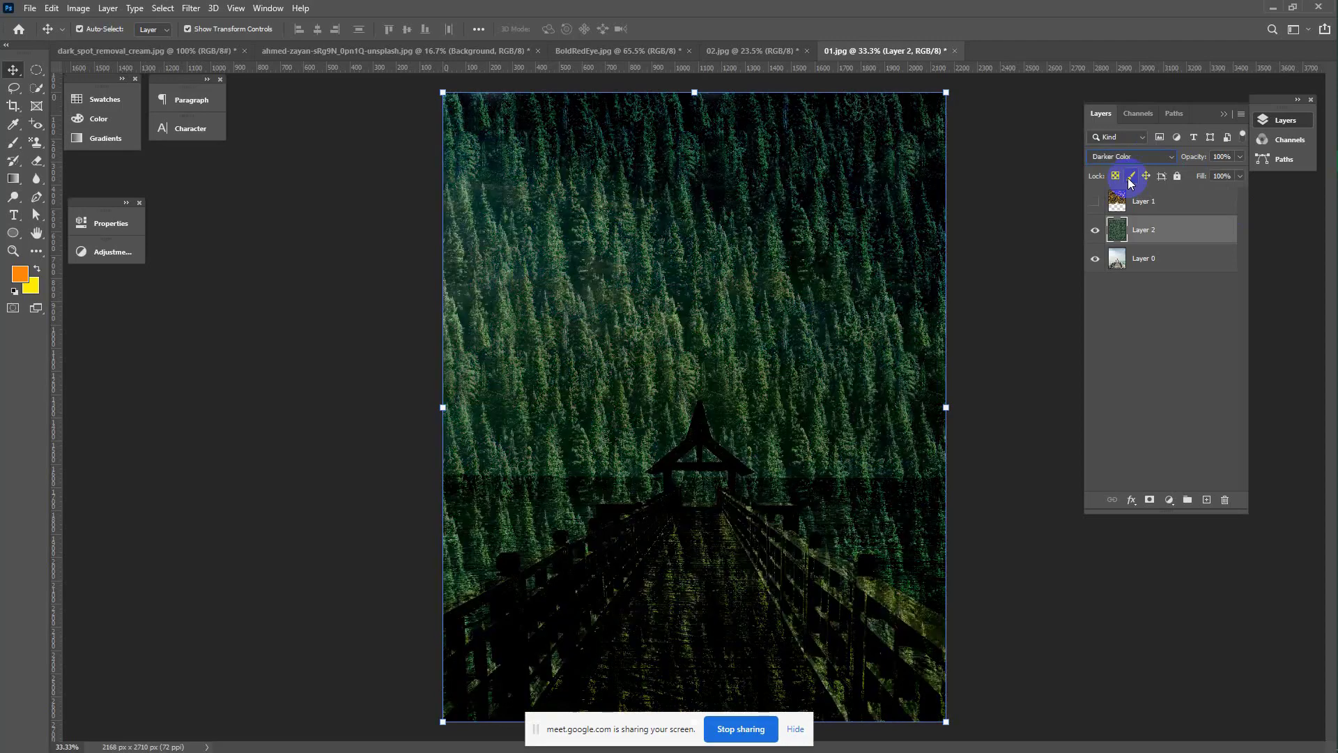
key("Down")
key("Down")
key("Down")
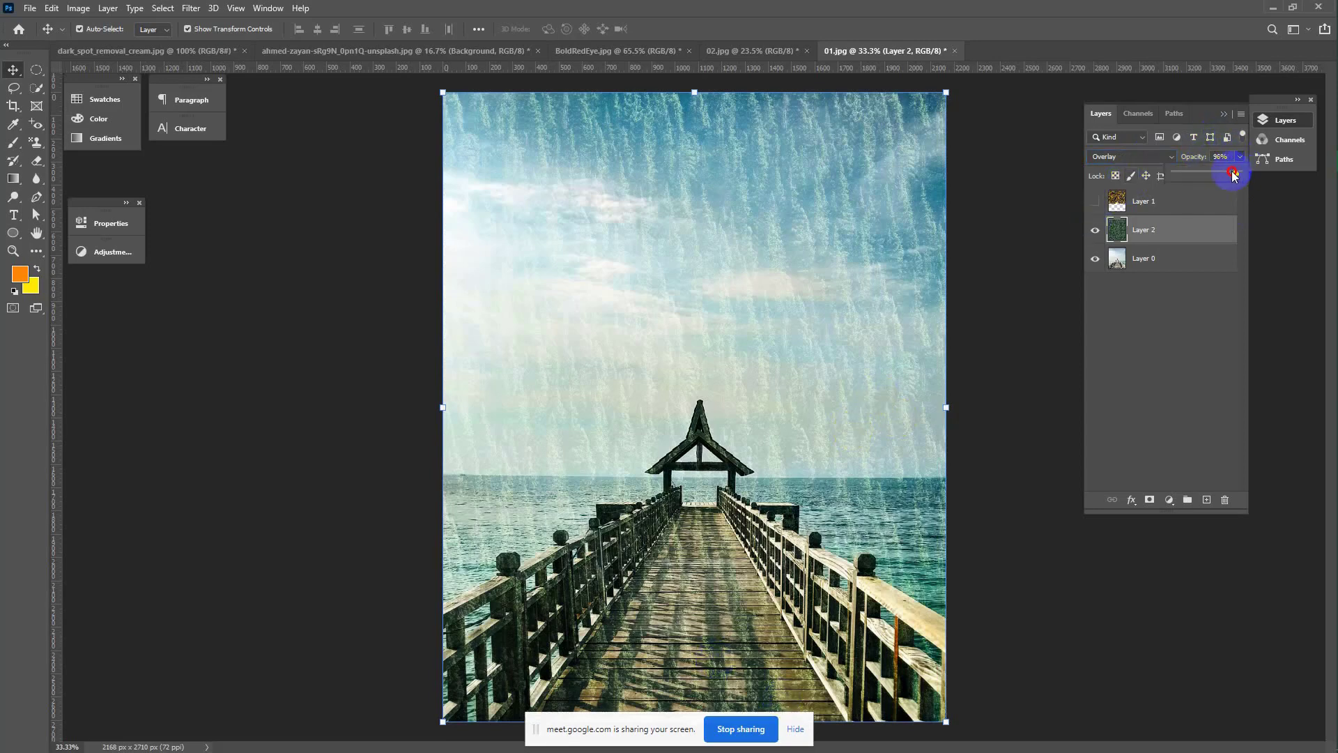
Lower Layer 2's opacity to 52% and step its blending mode from Lighter Color back to Normal.
left_click_drag(1234, 174, 1206, 179)
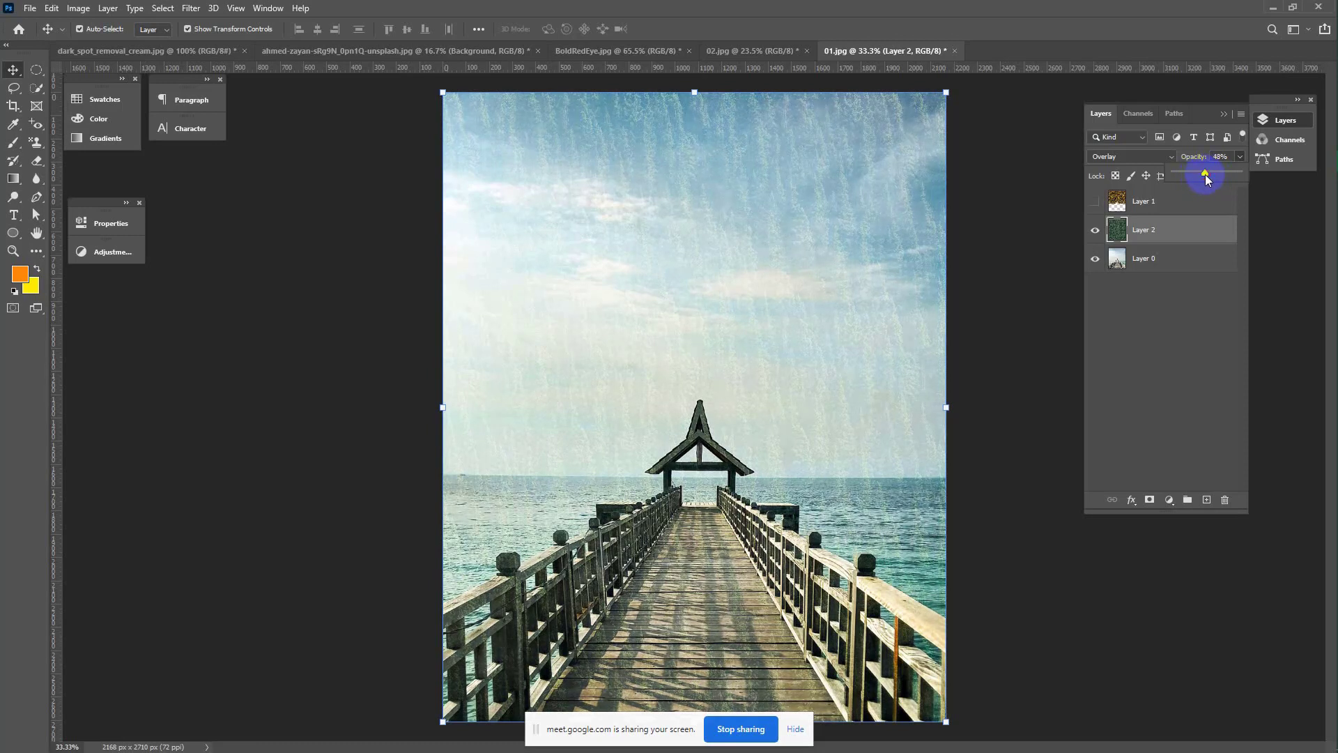
left_click_drag(1205, 177, 1208, 177)
left_click(1149, 157)
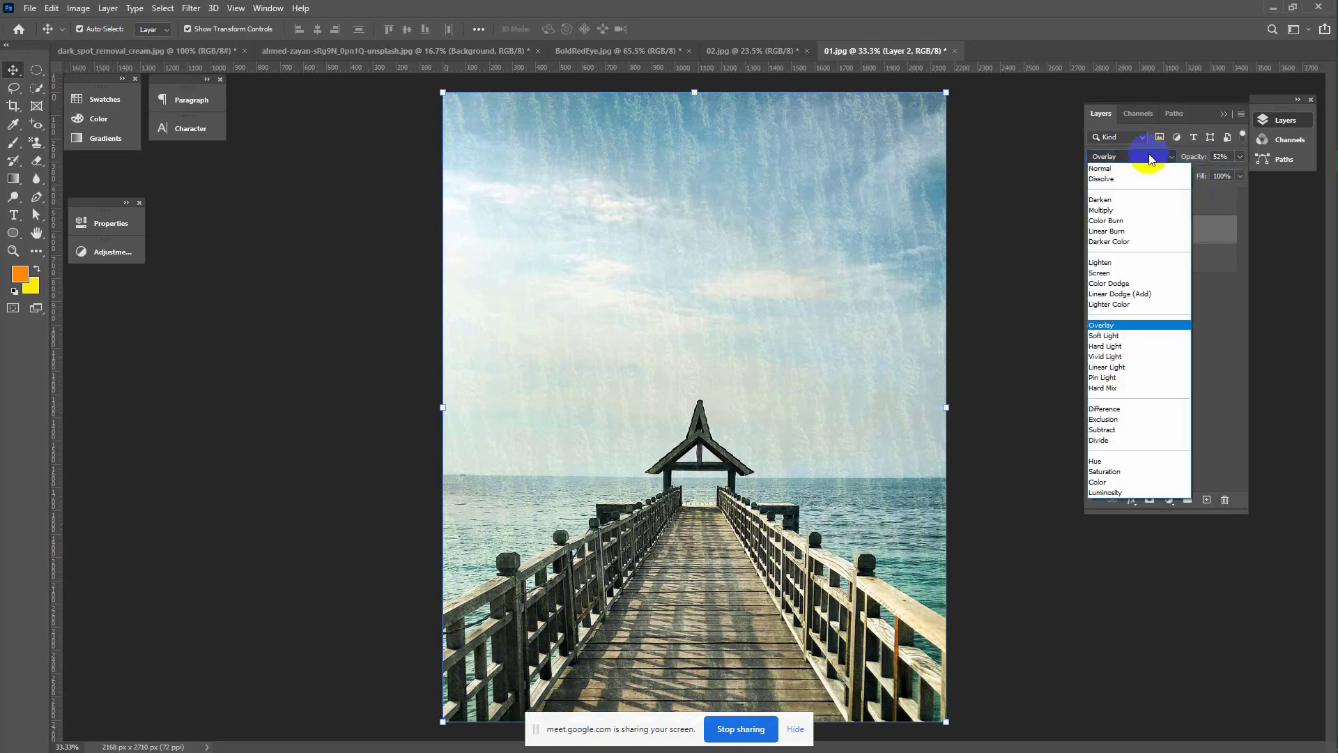
left_click(1122, 304)
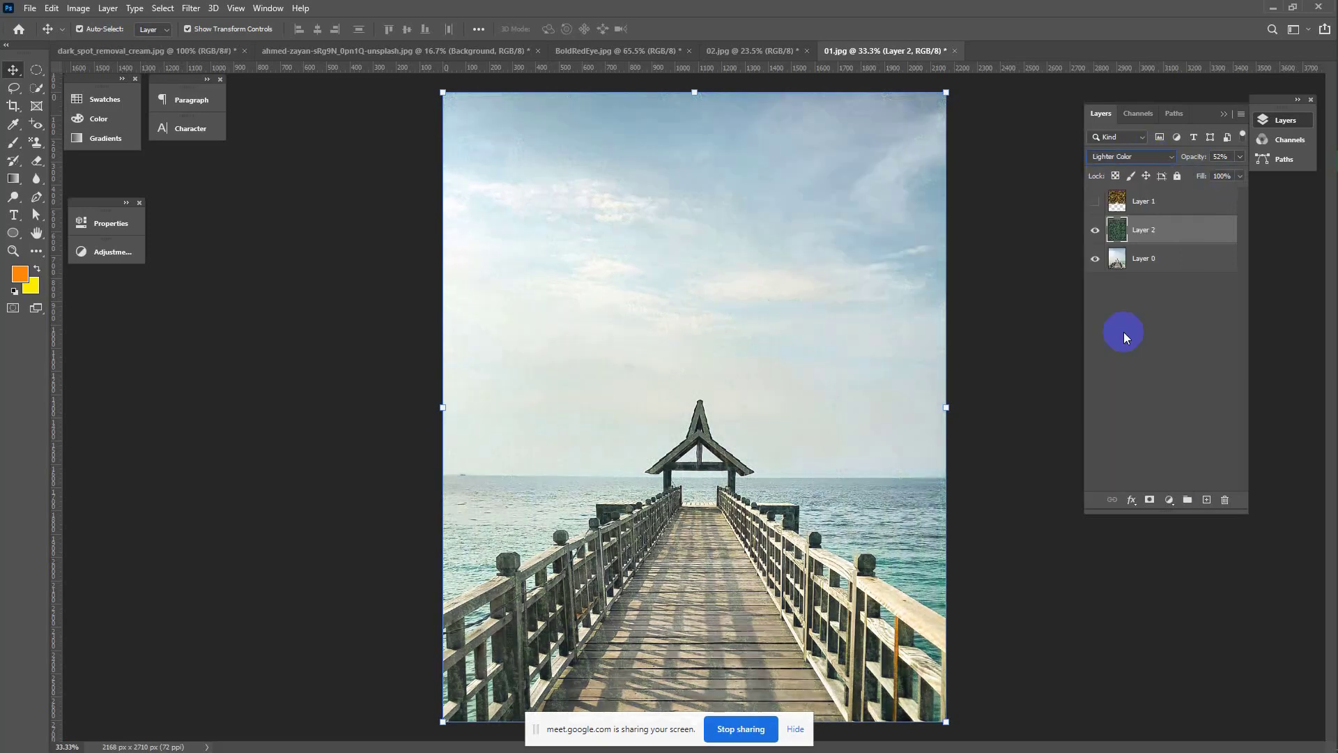
key("Up")
key("Up")
key("Up")
key("Up")
key("Up")
key("Up")
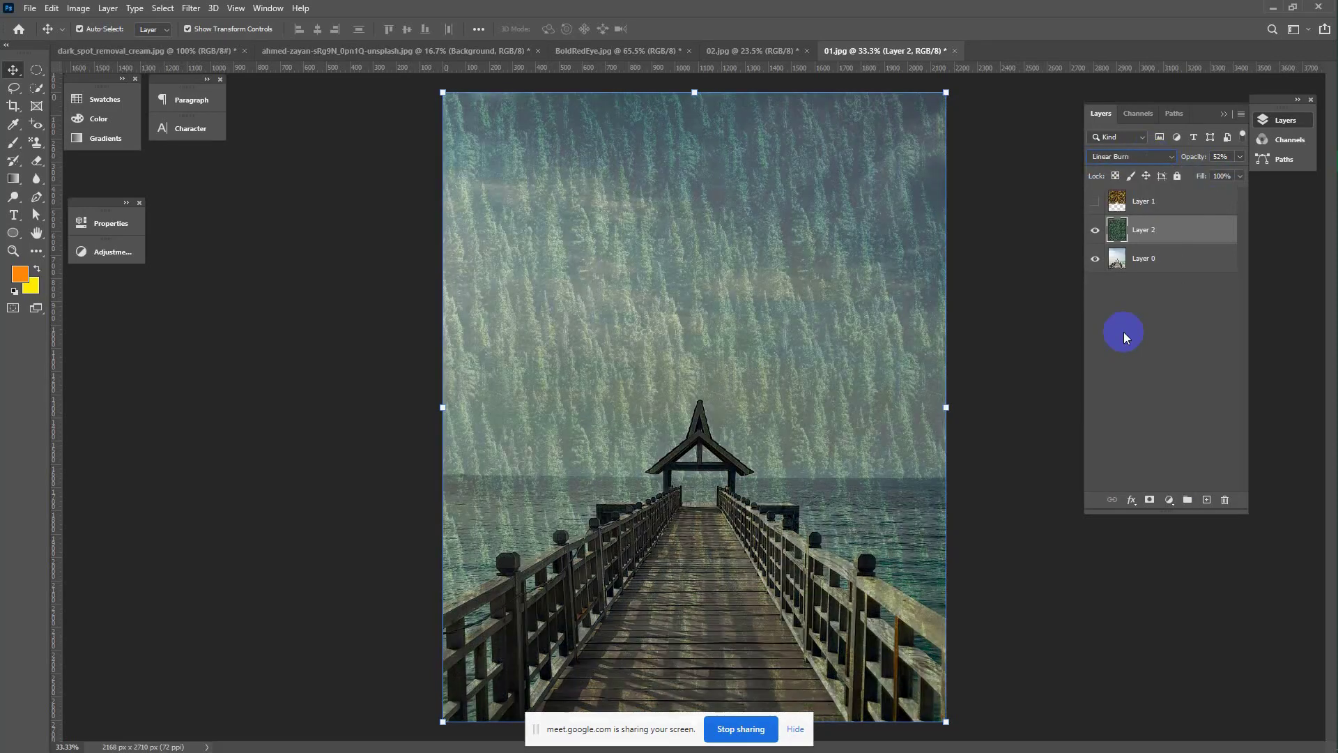
key("Up")
key("Up")
key("Down")
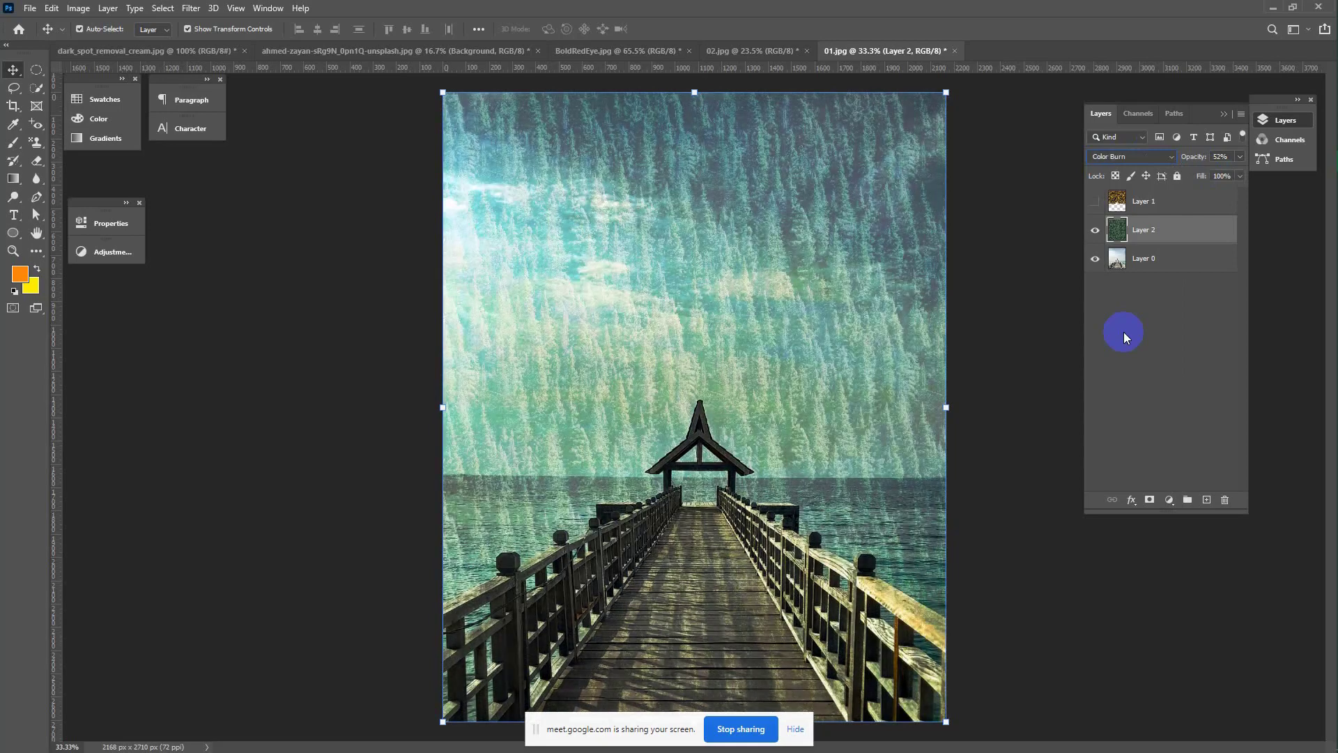
key("Up")
key("Up")
key("Up")
key("Up")
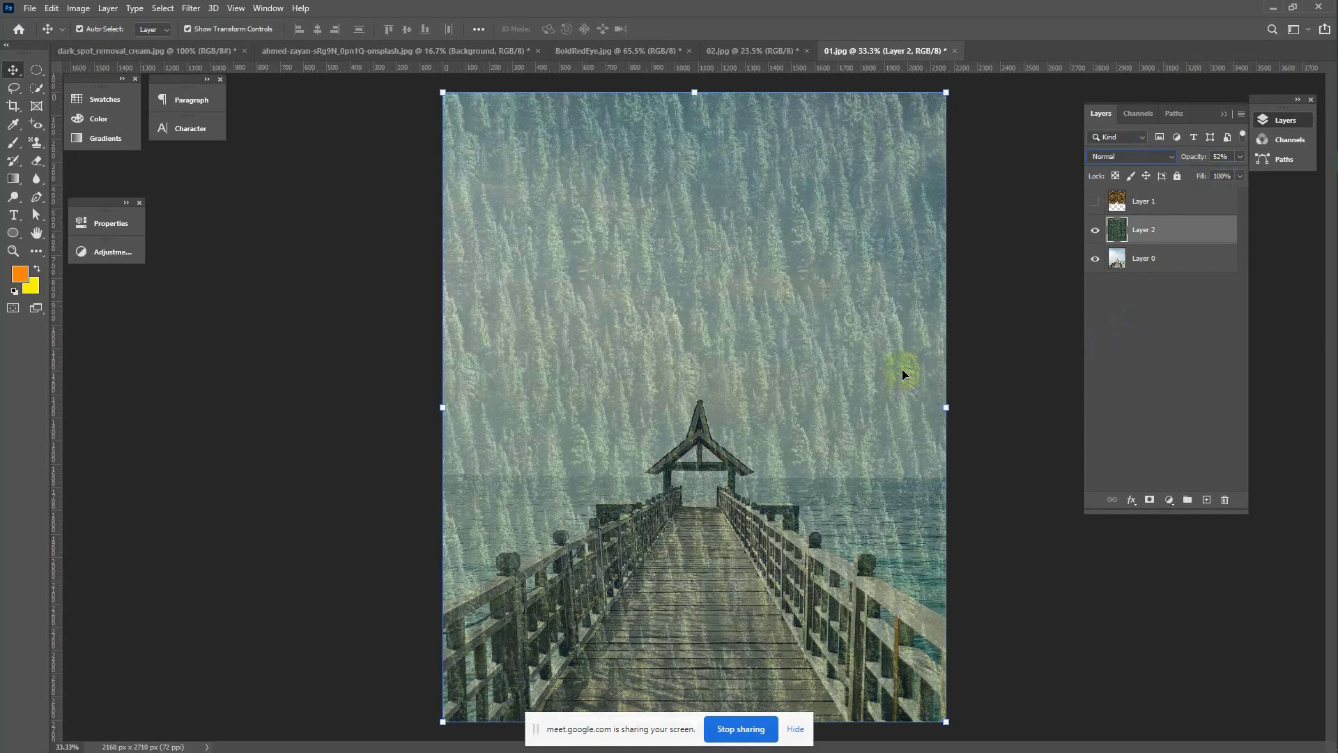
left_click(1157, 157)
left_click(1145, 170)
Review the tools in the healing group and in the stamp group.
left_click(37, 127)
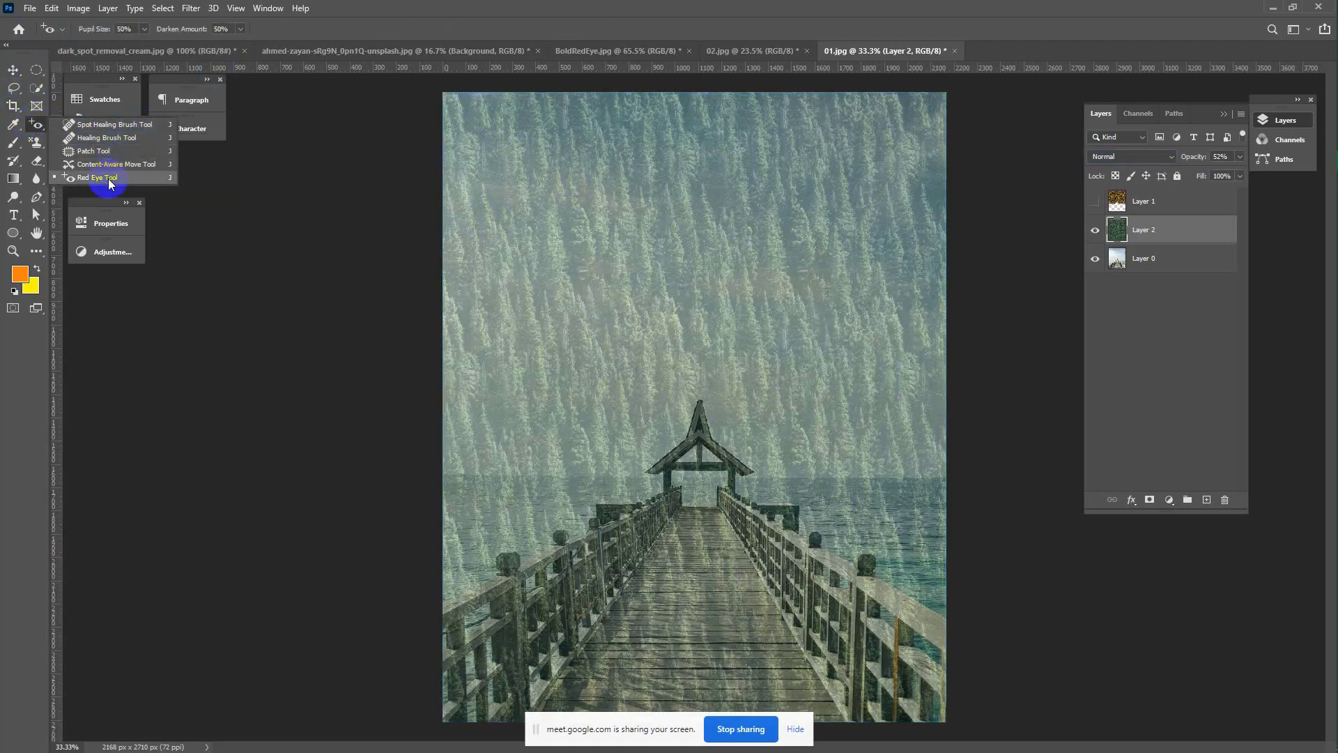
left_click(36, 142)
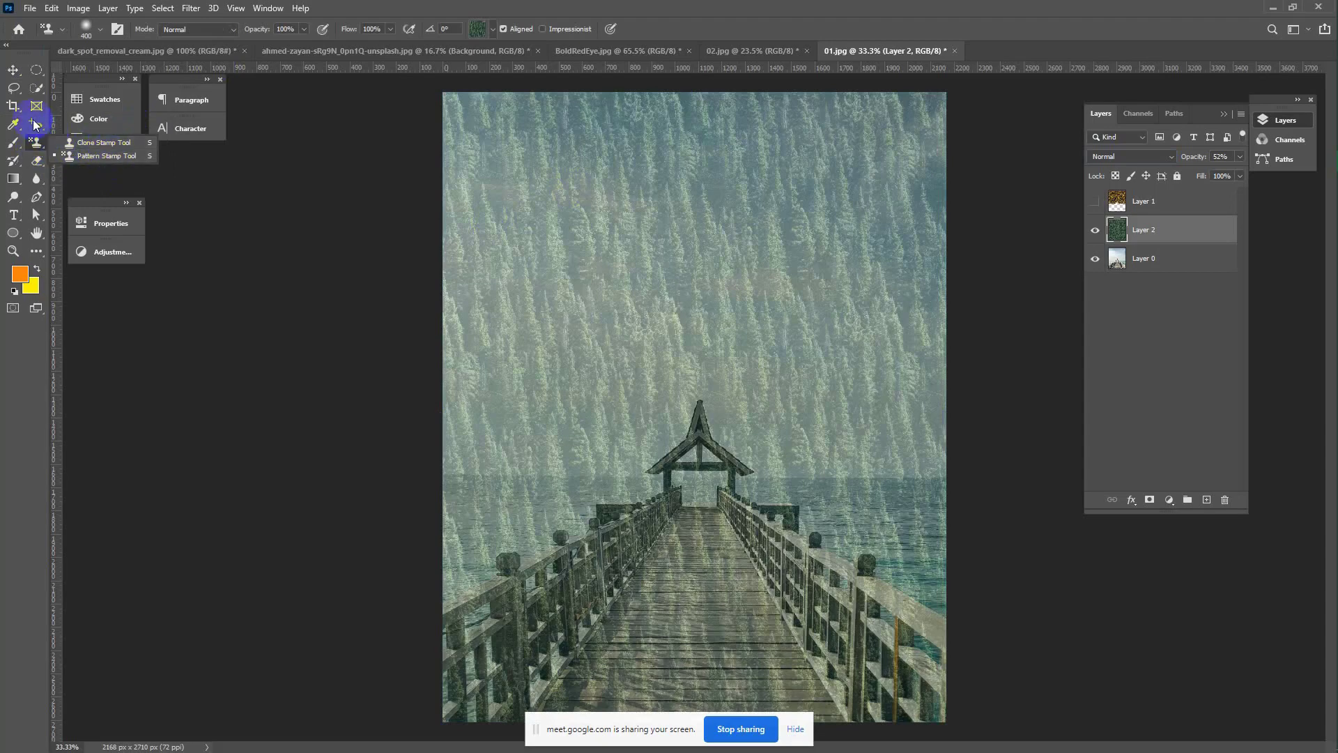
mouse_move(1324, 210)
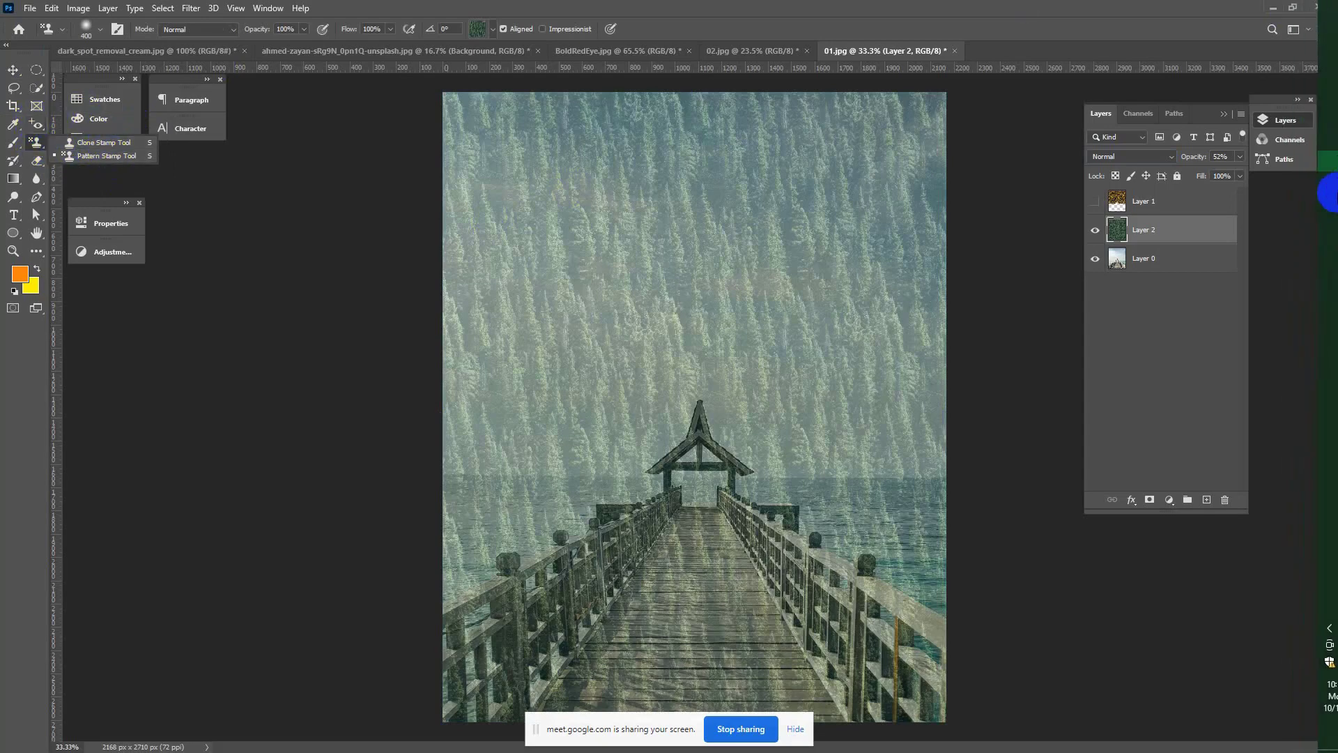